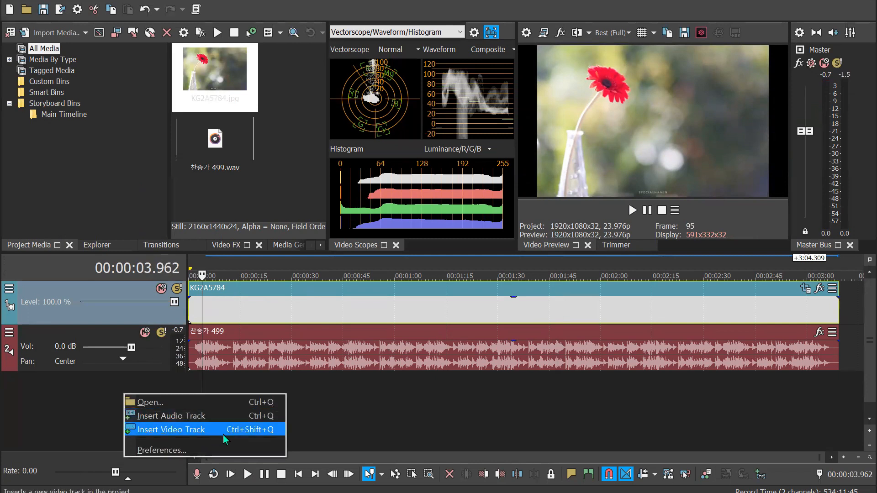
# Insert a video track above the photo and place the 기본 텍스트 (Legacy) Text preset at the start of the timeline
pyautogui.click(223, 434)
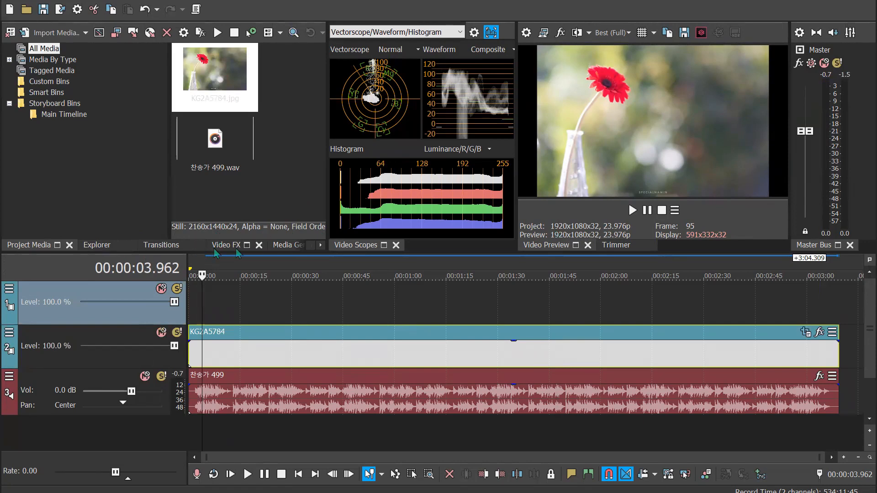
pyautogui.click(289, 245)
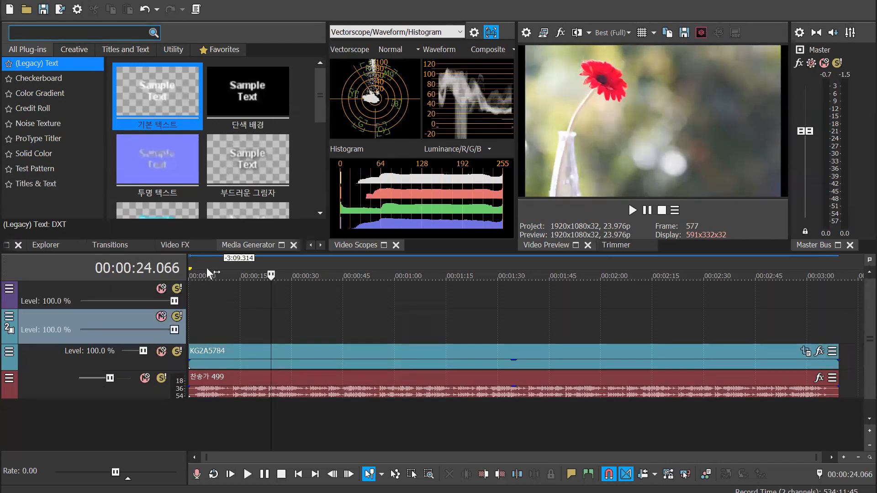
pyautogui.click(207, 274)
pyautogui.moveTo(159, 93); pyautogui.dragTo(249, 284)
pyautogui.click(855, 17)
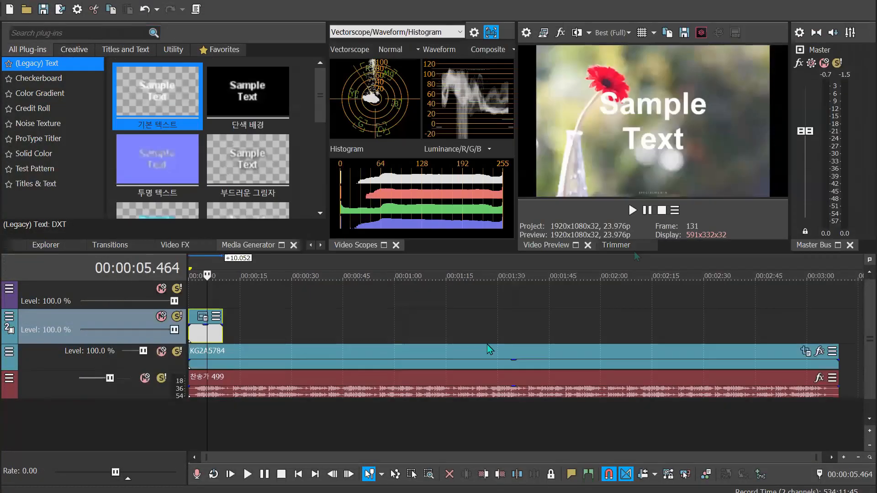
# Open Event Pan/Crop for the KG2A5784 photo event and move its window clear of the timeline
pyautogui.click(479, 364)
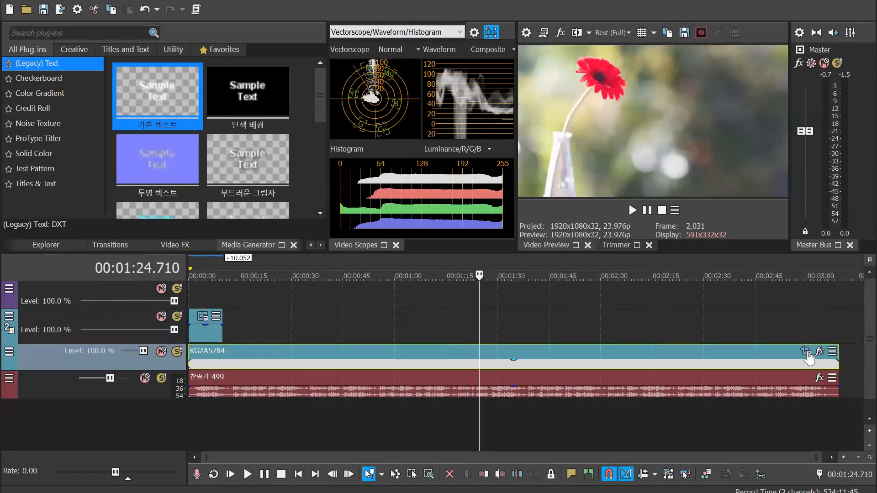
pyautogui.click(806, 354)
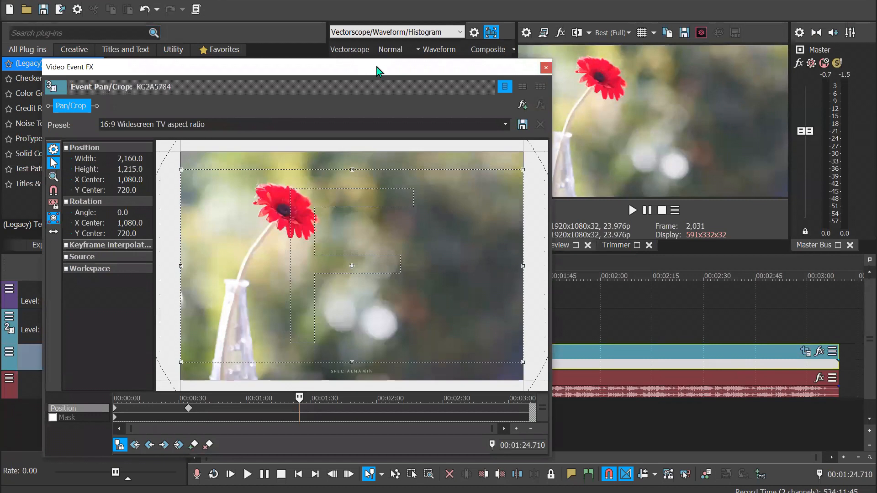
pyautogui.moveTo(377, 72); pyautogui.dragTo(402, 4)
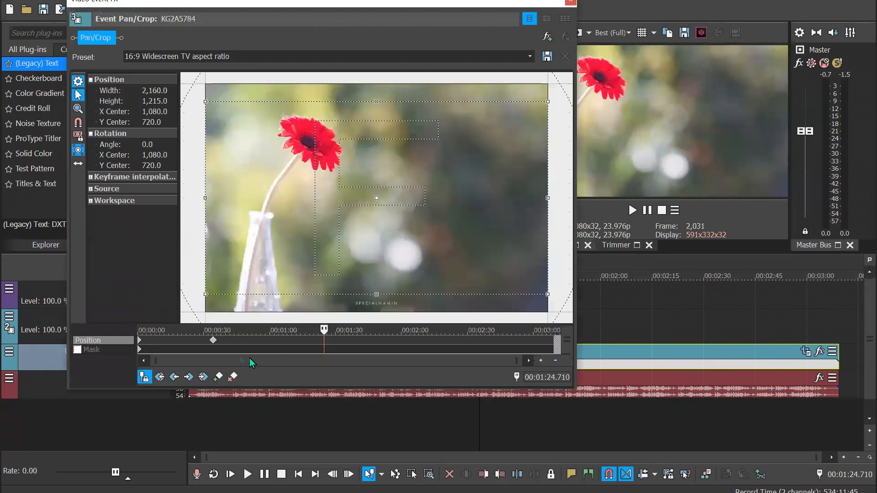
# Toggle Sync Cursor and check at several timeline positions whether the pan/crop cursor follows the main timeline cursor
pyautogui.click(145, 377)
pyautogui.click(145, 378)
pyautogui.click(675, 274)
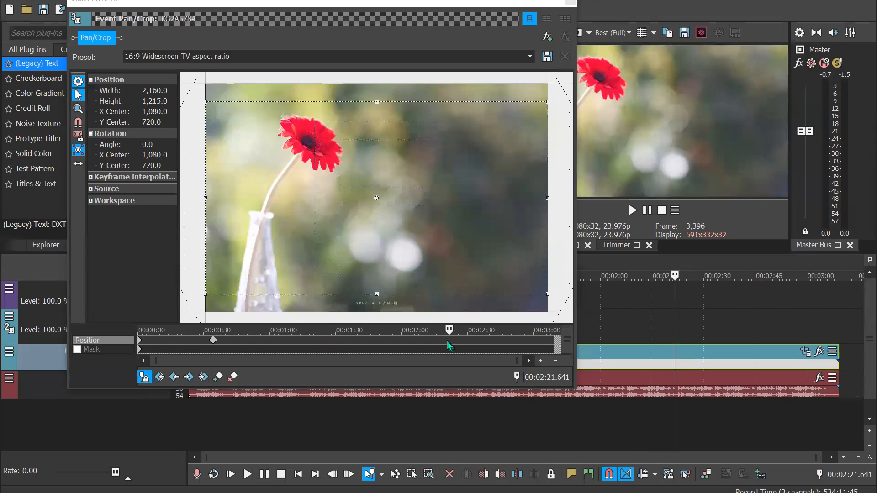
pyautogui.click(744, 276)
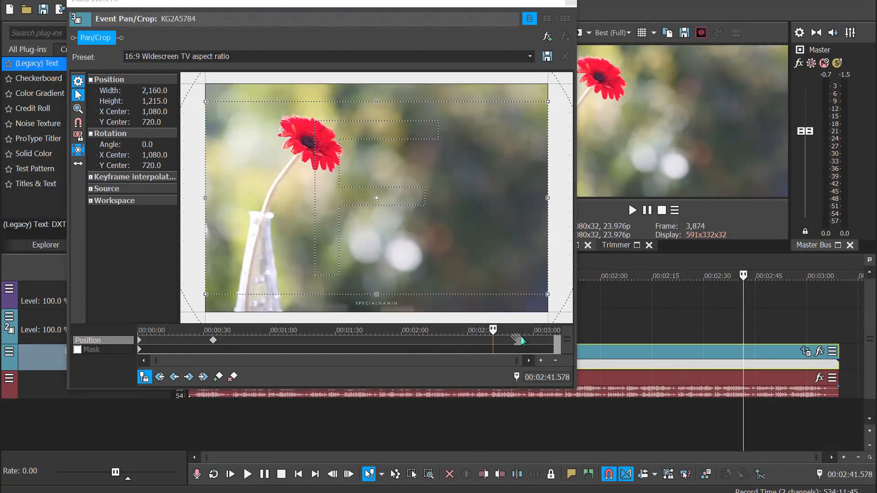
pyautogui.click(814, 274)
pyautogui.click(672, 274)
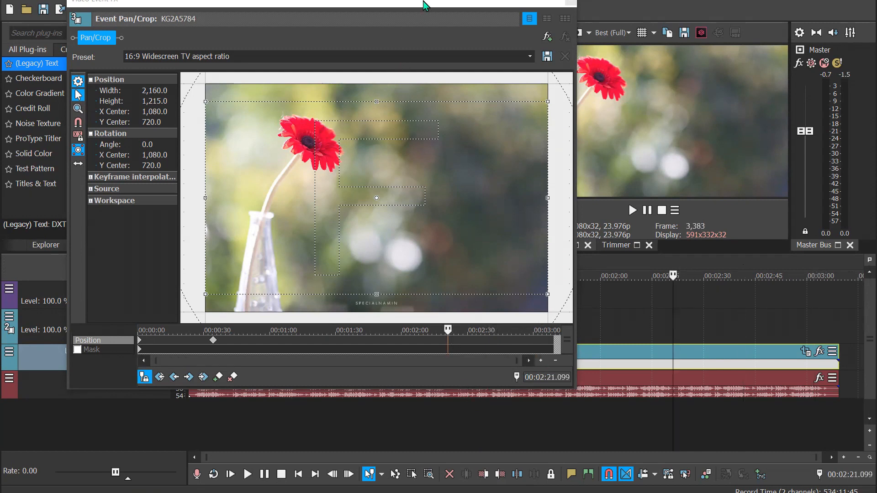
pyautogui.moveTo(423, 3); pyautogui.dragTo(357, 0)
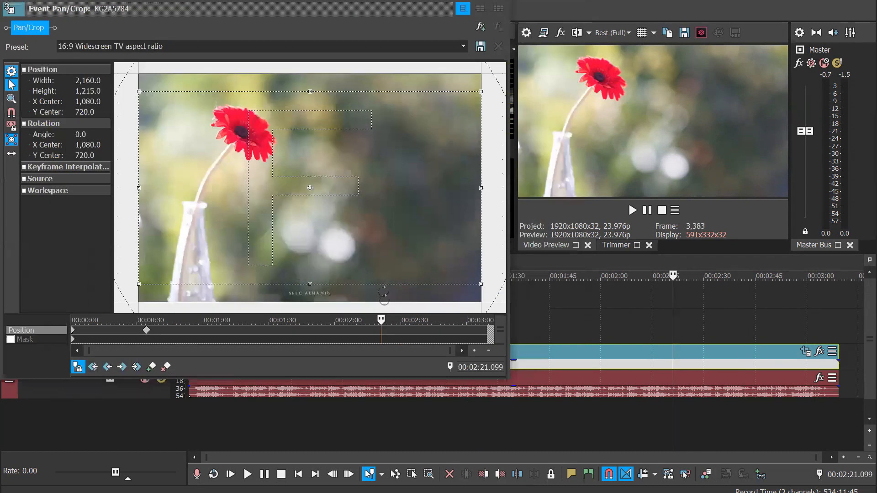
pyautogui.click(75, 368)
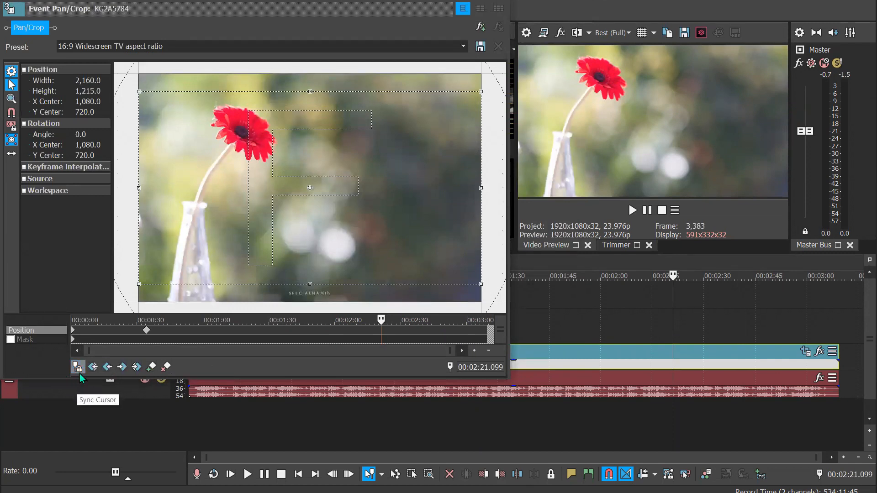
# Scrub between the photo's two position keyframes to examine how the crop framing changes over time
pyautogui.click(146, 330)
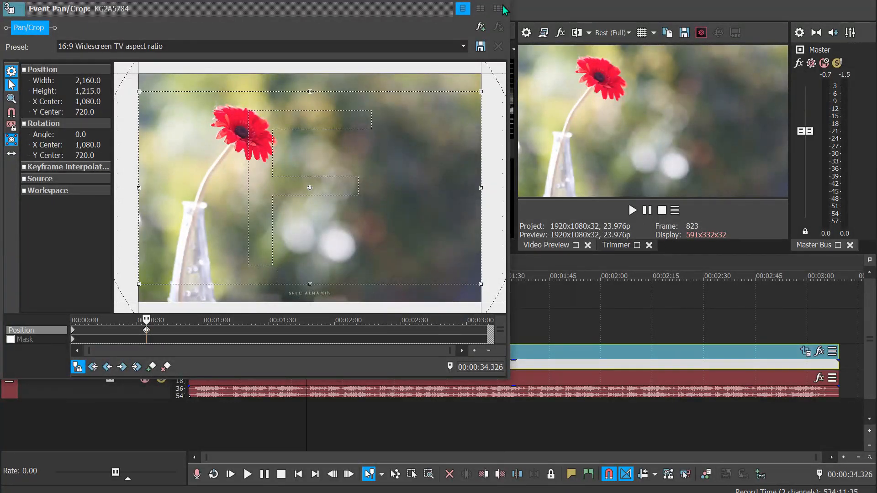
pyautogui.click(78, 333)
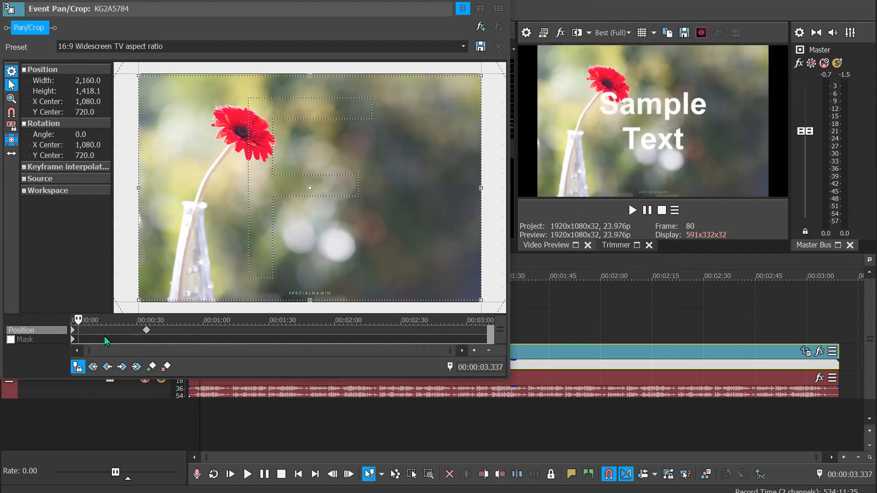
pyautogui.click(107, 332)
pyautogui.click(130, 333)
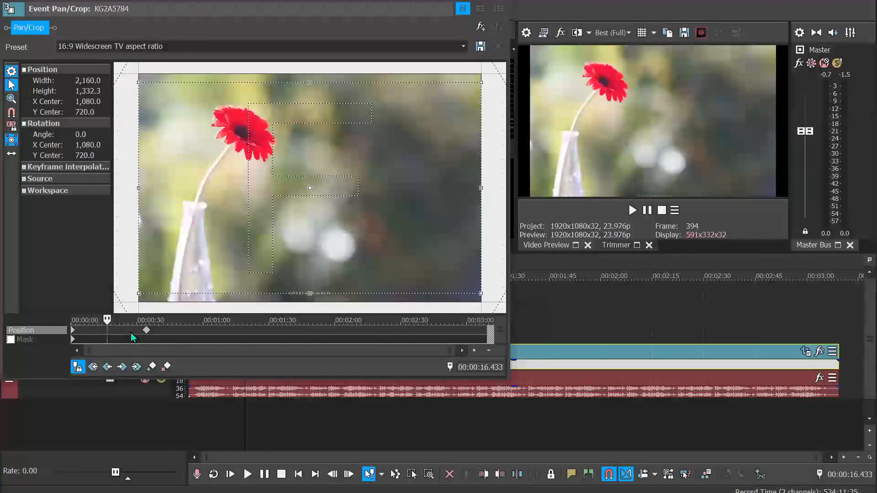
pyautogui.click(88, 333)
pyautogui.click(120, 335)
pyautogui.click(128, 335)
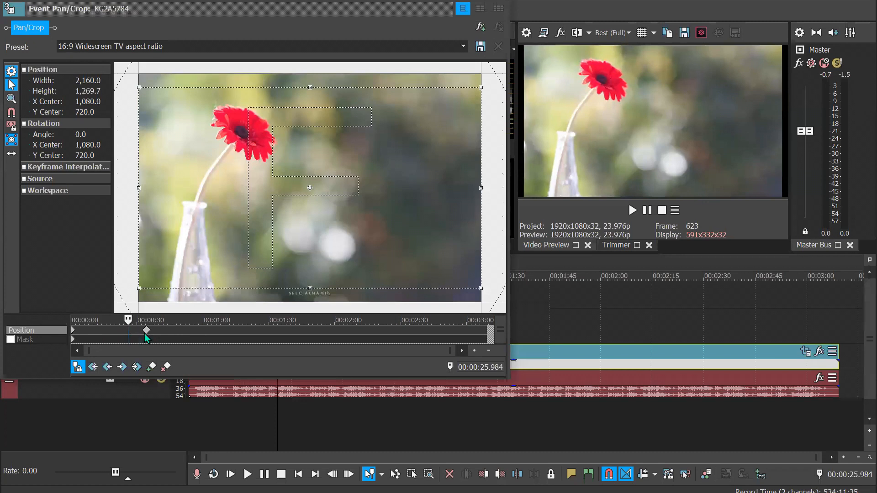
pyautogui.click(138, 337)
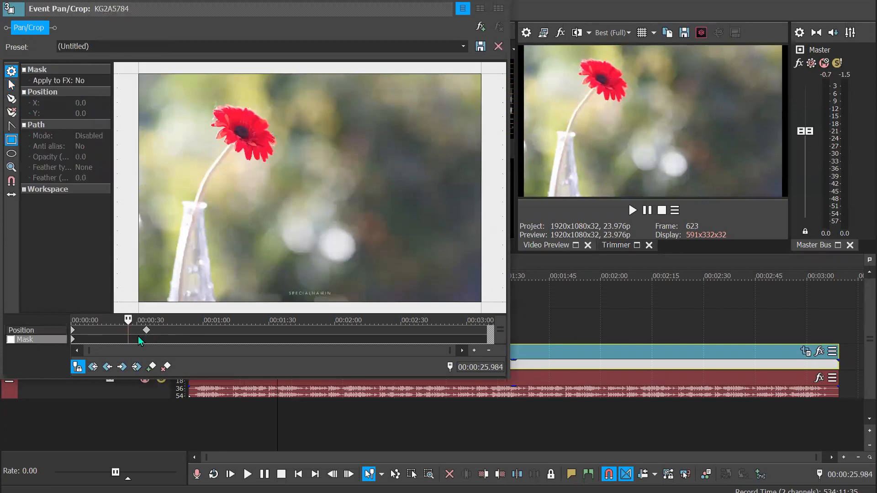
pyautogui.click(83, 369)
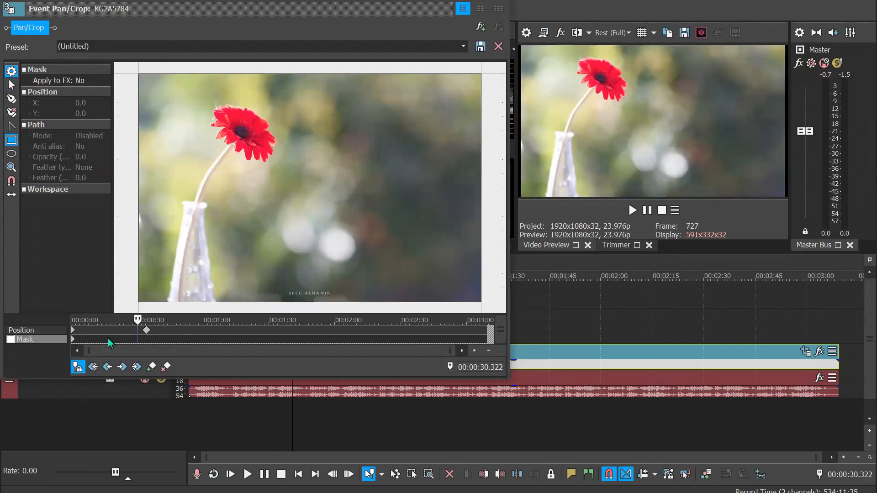
# Try deleting the first position keyframe and moving the second one to the clip's start, and undo the keyframe changes
pyautogui.click(146, 330)
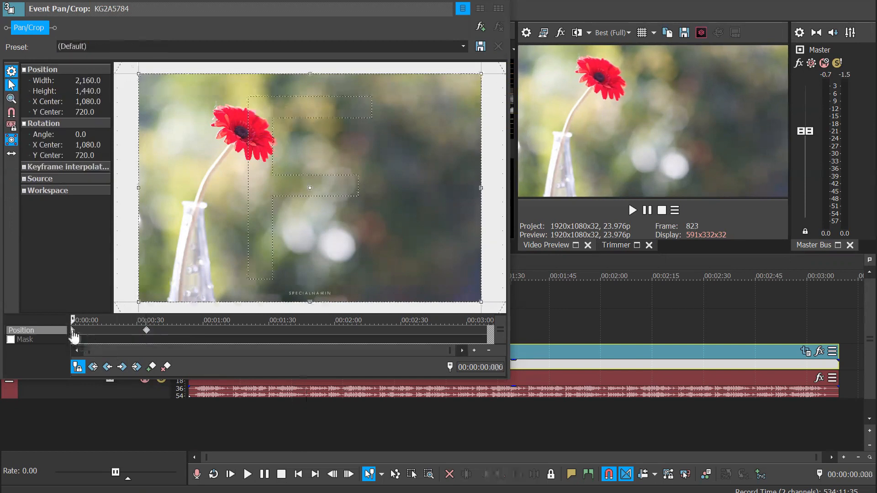
pyautogui.click(72, 331)
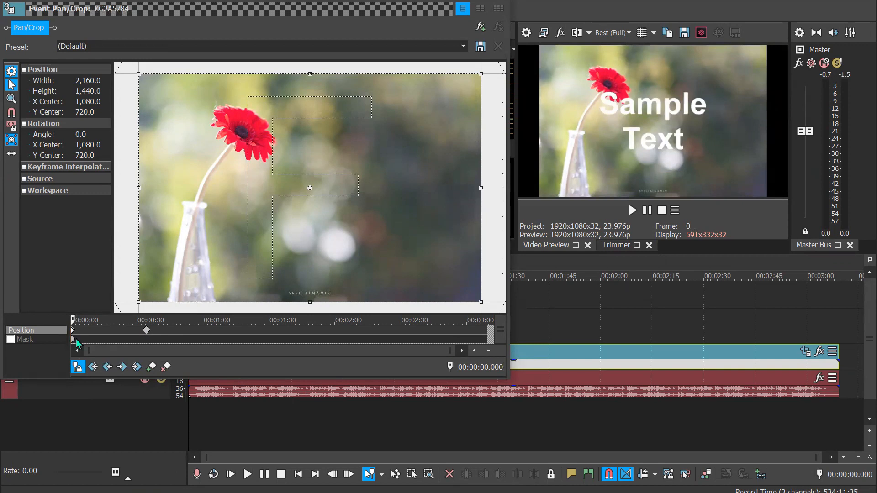
pyautogui.press('Delete')
pyautogui.moveTo(145, 330); pyautogui.dragTo(39, 340)
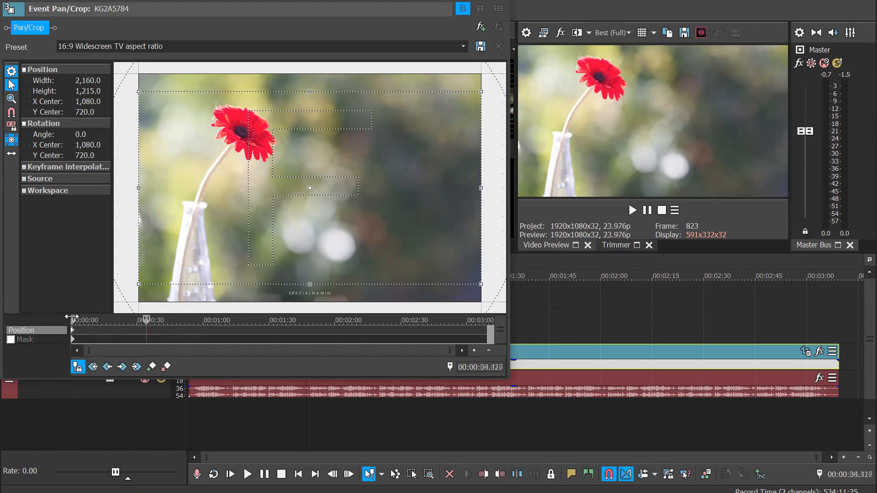
pyautogui.click(74, 320)
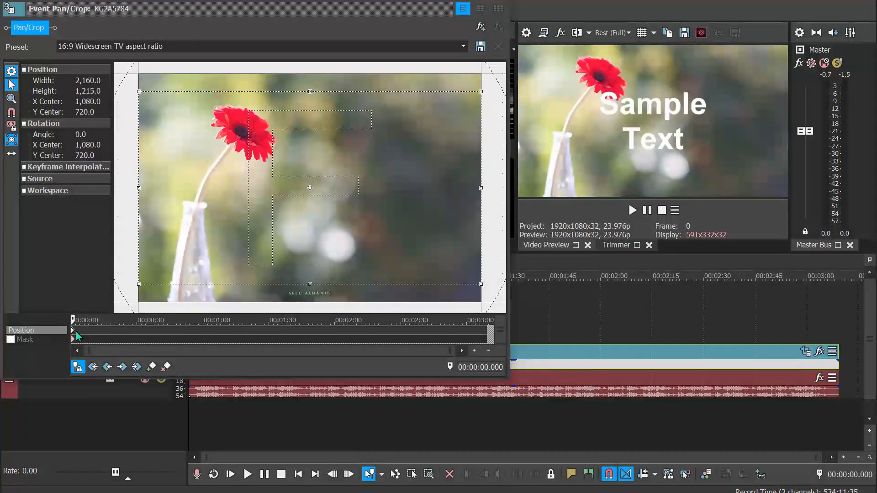
pyautogui.hotkey('ctrl', 'z')
pyautogui.hotkey('ctrl', 'z')
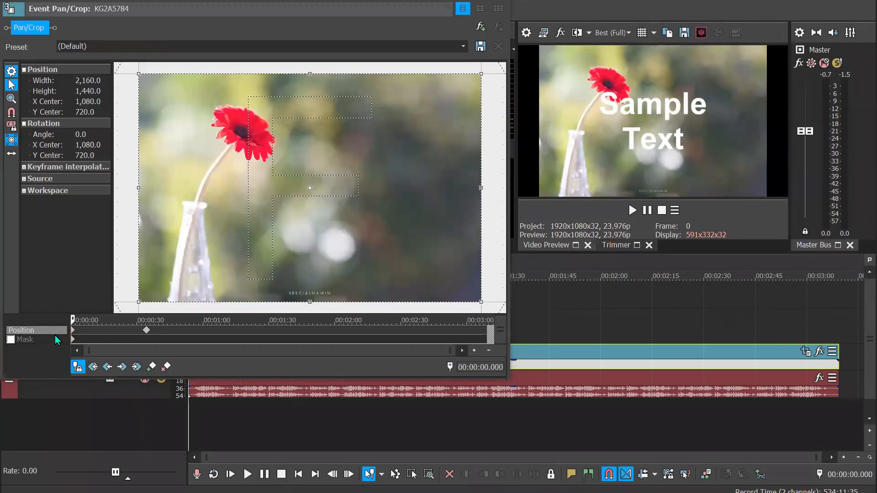
# Delete the second position keyframe and apply the 16:9 Widescreen TV aspect ratio preset to the first keyframe
pyautogui.click(147, 330)
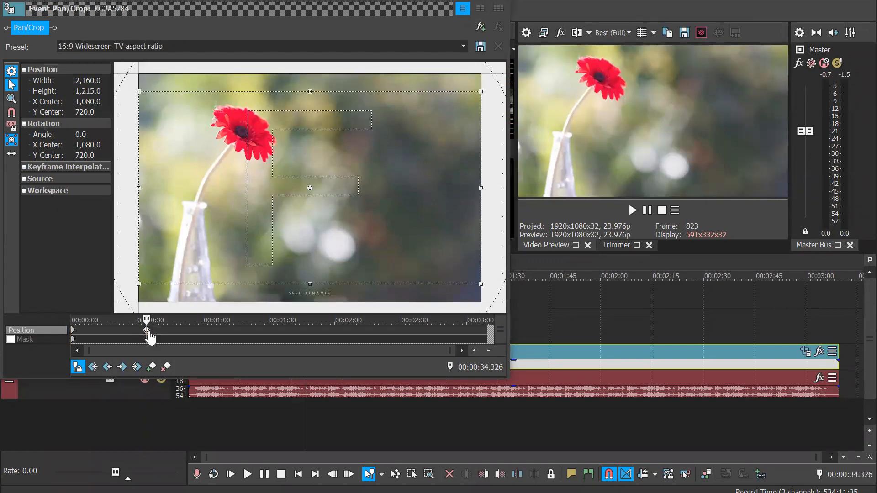
pyautogui.press('Delete')
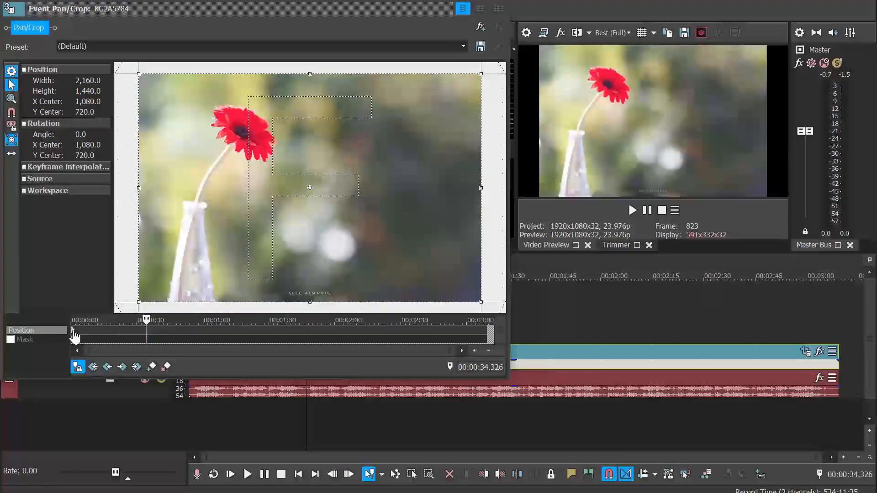
pyautogui.click(73, 331)
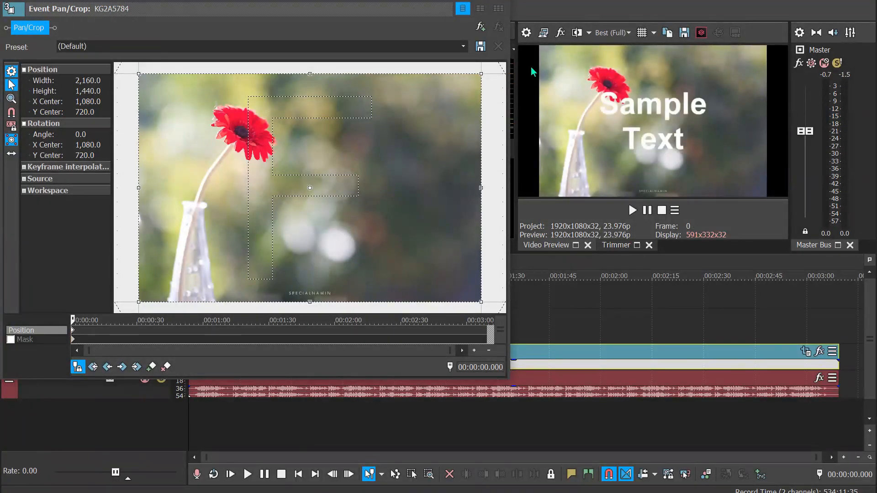
pyautogui.click(463, 46)
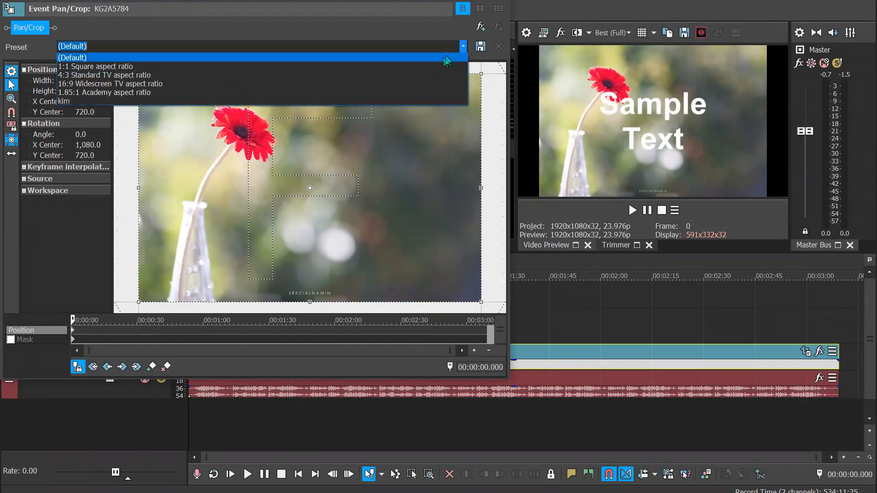
pyautogui.click(434, 84)
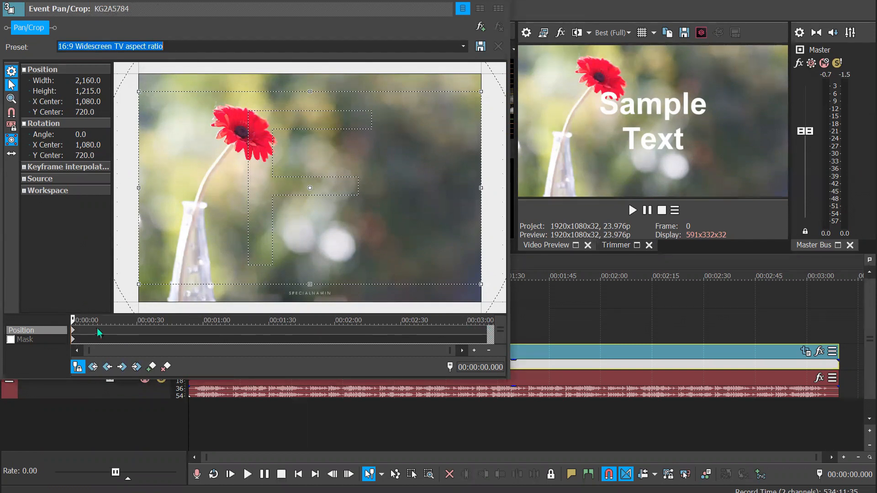
# Add a position keyframe at 00:02:40.202 and shrink the crop frame there to 904.3 by 420.1 around its centre
pyautogui.moveTo(119, 330); pyautogui.dragTo(188, 331)
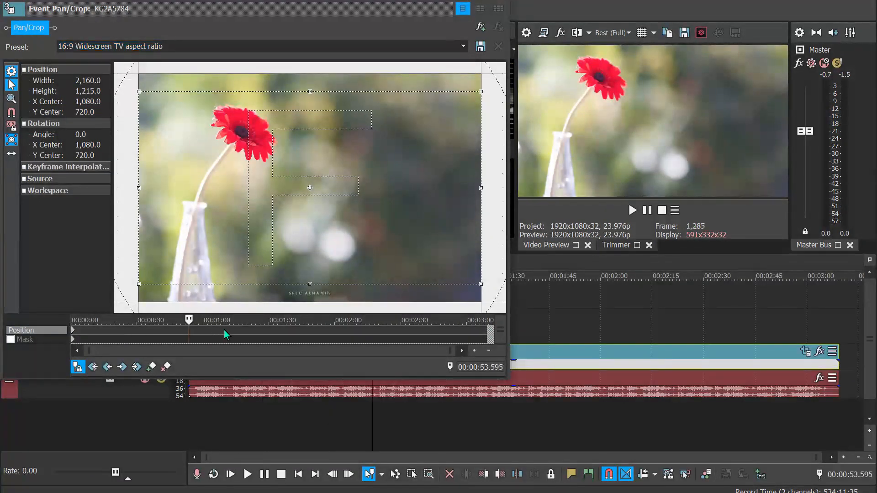
pyautogui.click(298, 332)
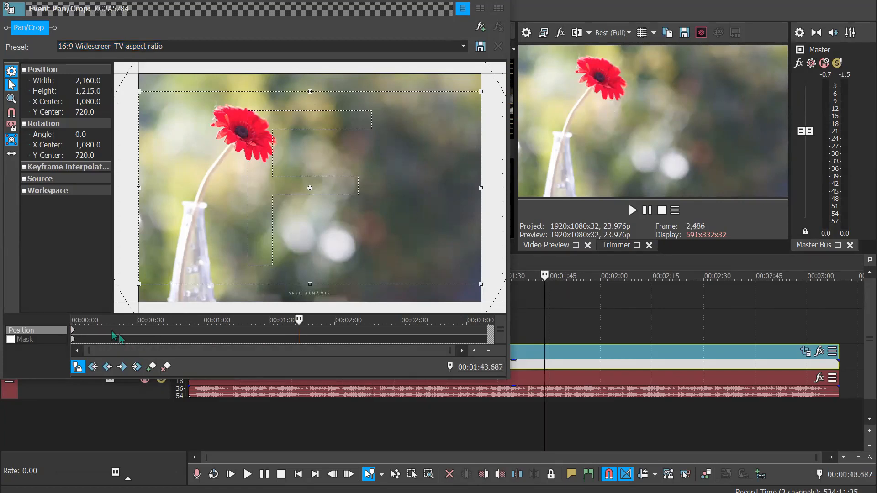
pyautogui.click(111, 331)
pyautogui.click(120, 333)
pyautogui.click(151, 333)
pyautogui.moveTo(192, 334); pyautogui.dragTo(424, 333)
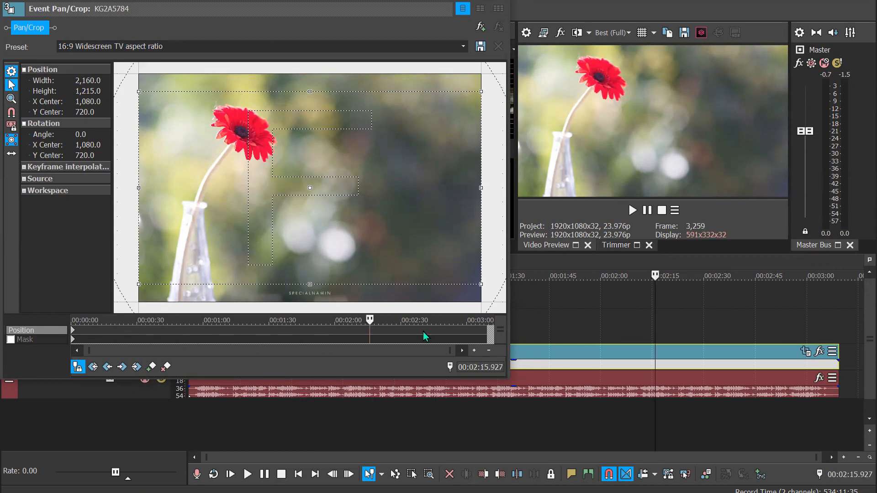
pyautogui.click(149, 370)
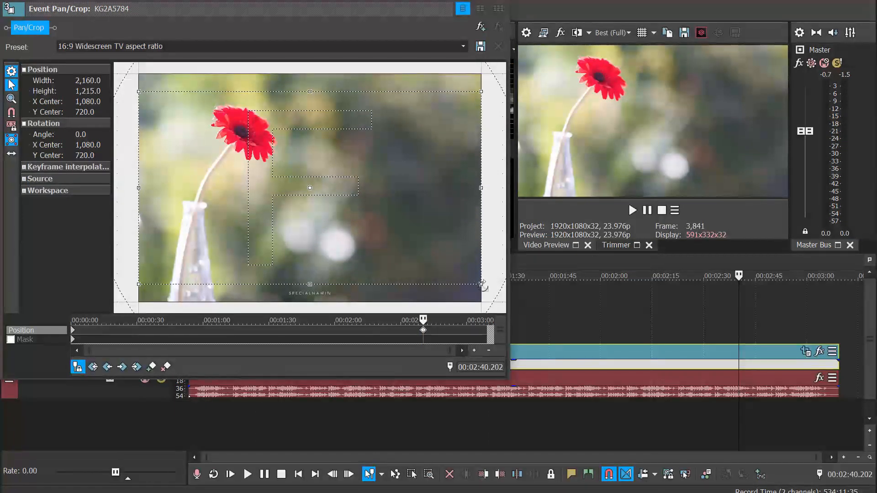
pyautogui.moveTo(480, 284); pyautogui.dragTo(382, 221)
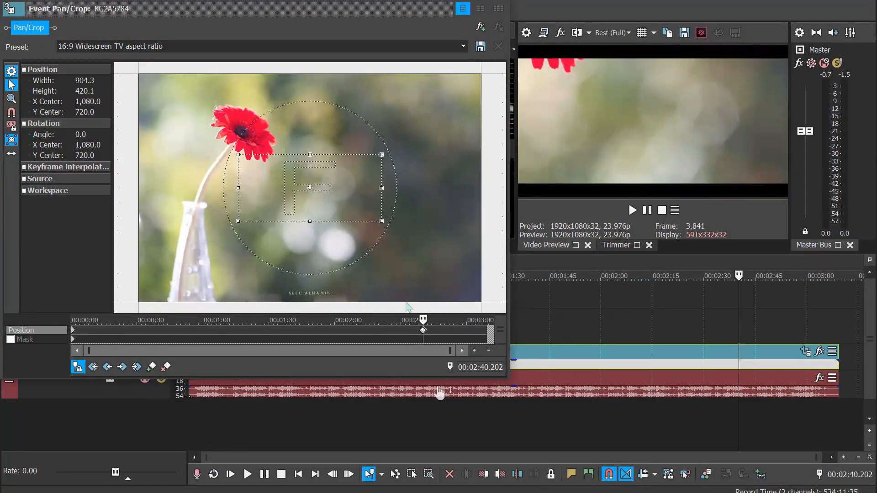
pyautogui.click(77, 322)
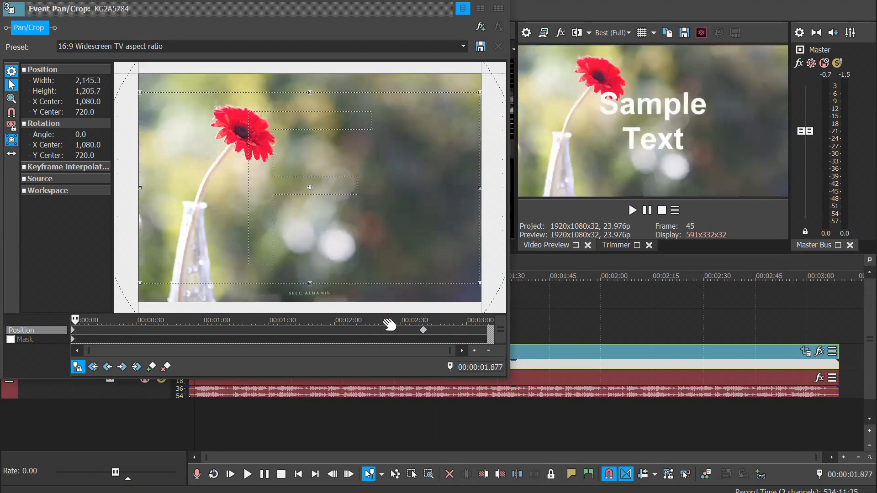
# Delete the photo's position keyframe at 00:02:40.202 and close the Event Pan/Crop window
pyautogui.moveTo(167, 327); pyautogui.dragTo(379, 324)
pyautogui.click(424, 330)
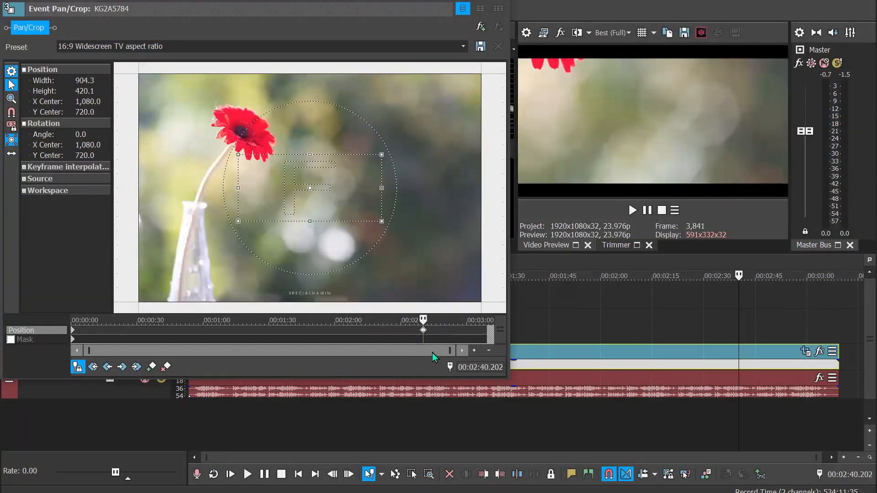
pyautogui.press('Delete')
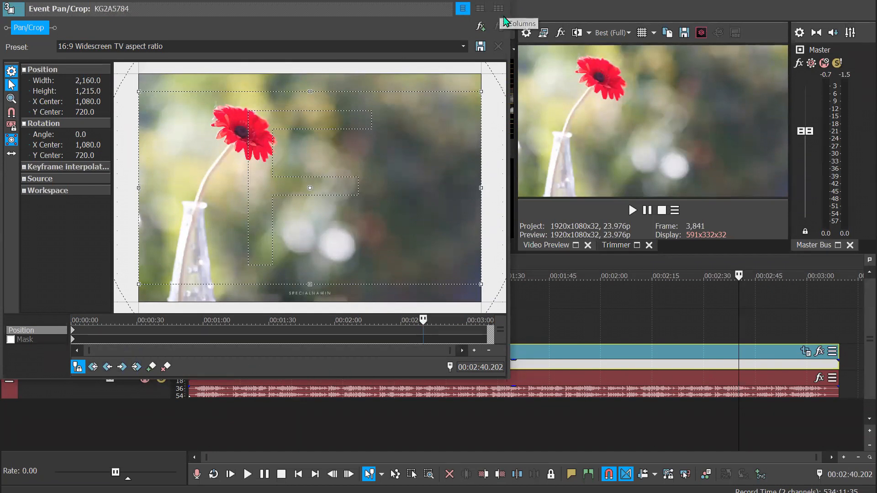
pyautogui.moveTo(424, 1); pyautogui.dragTo(437, 28)
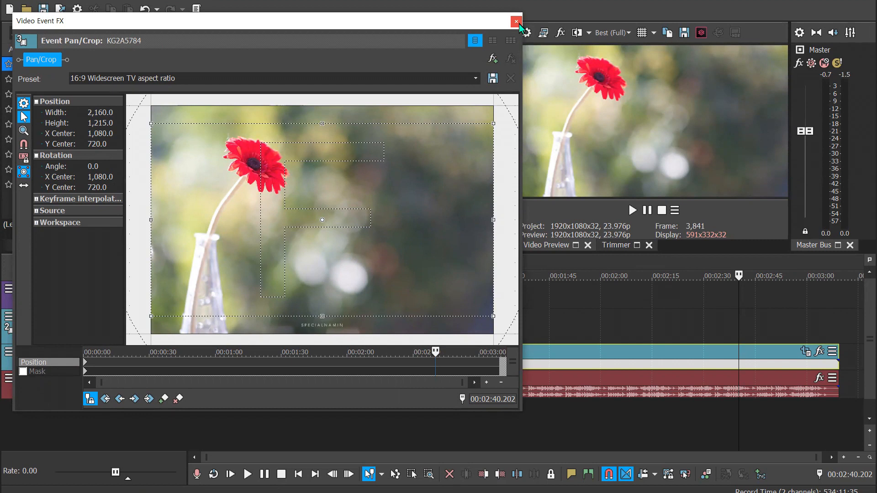
pyautogui.click(519, 24)
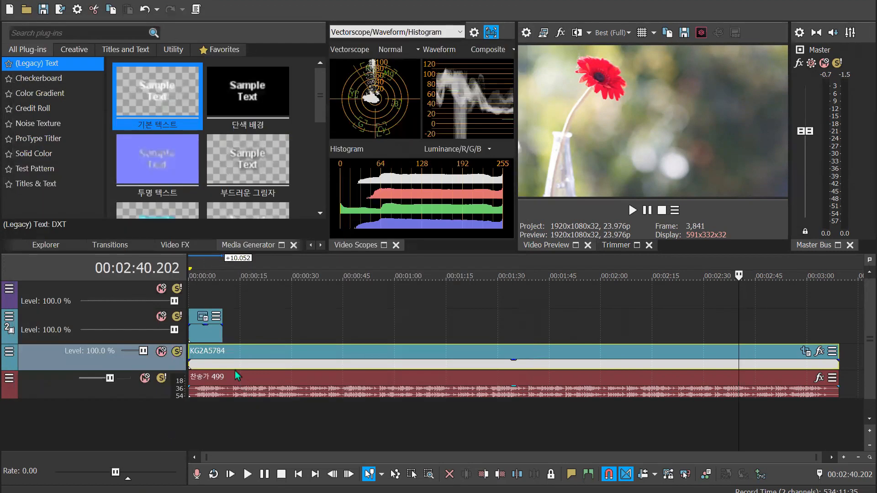
# Open the generated media of the text event and replace its sample text with the copied title 흑암에사는백성들을보라
pyautogui.click(208, 273)
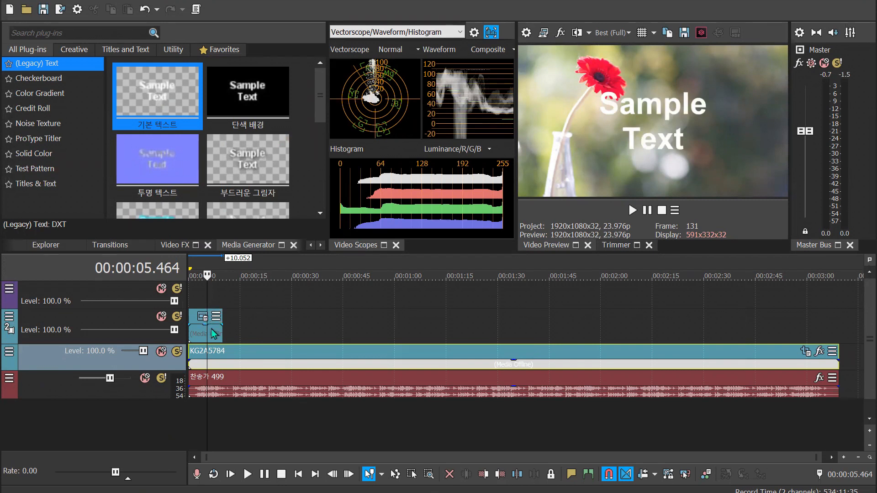
pyautogui.scroll(5, 319, 329)
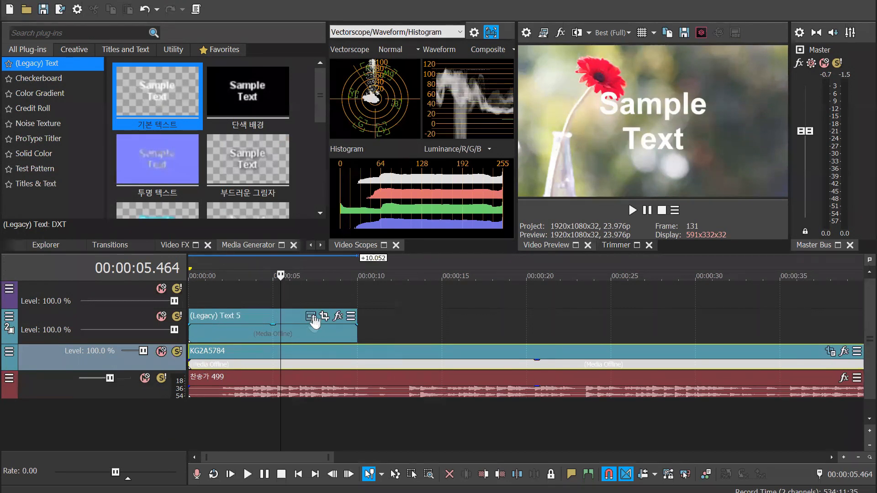
pyautogui.click(311, 317)
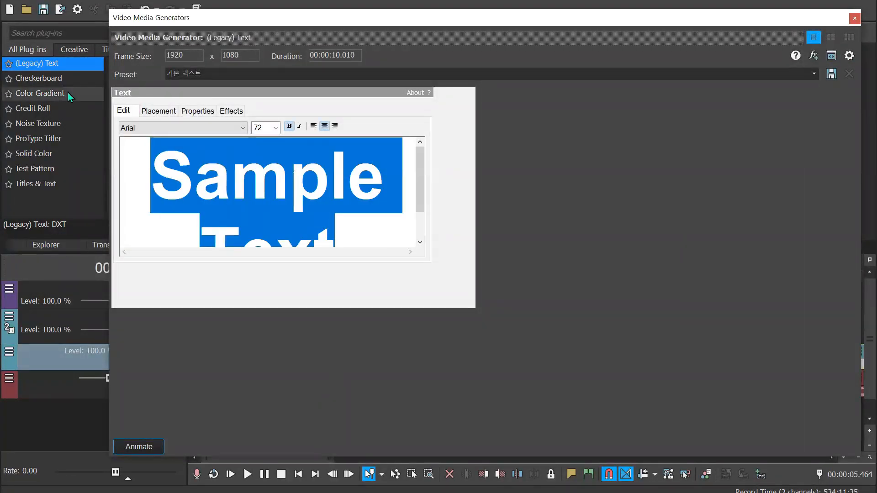
pyautogui.hotkey('ctrl', 'v')
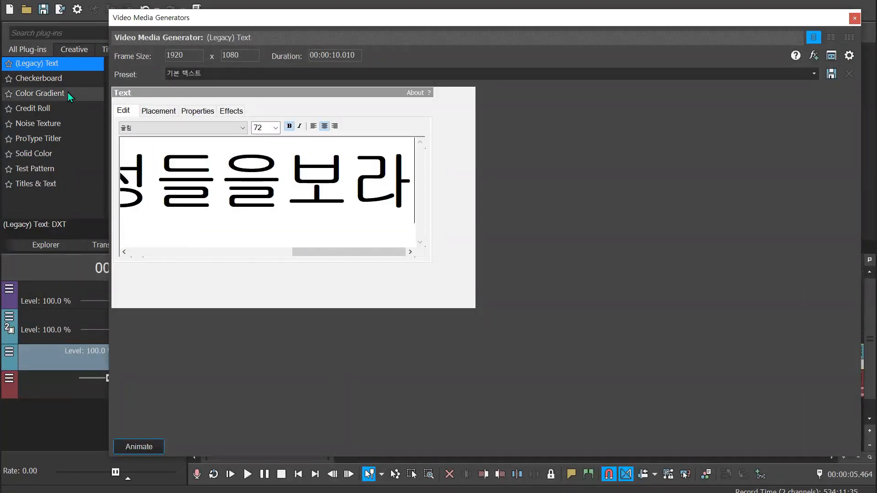
# Set the whole title's font to Navi리듬고딕 B and its size to 24
pyautogui.click(263, 203)
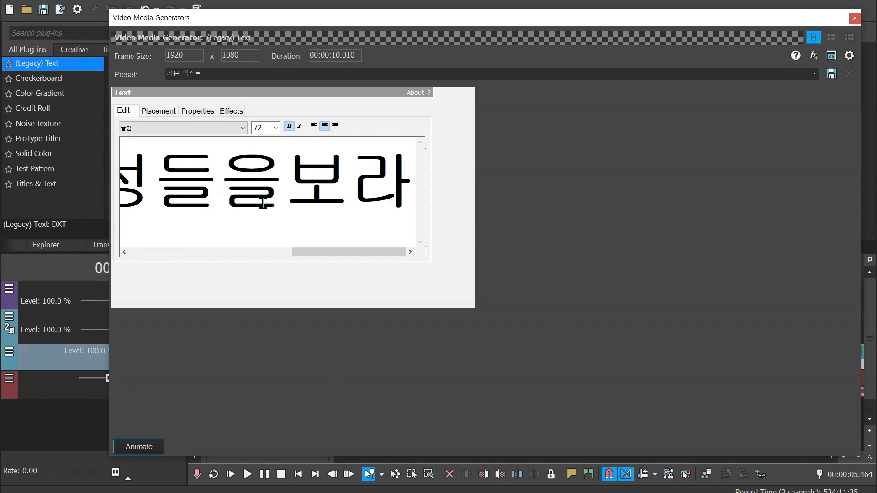
pyautogui.hotkey('ctrl', 'a')
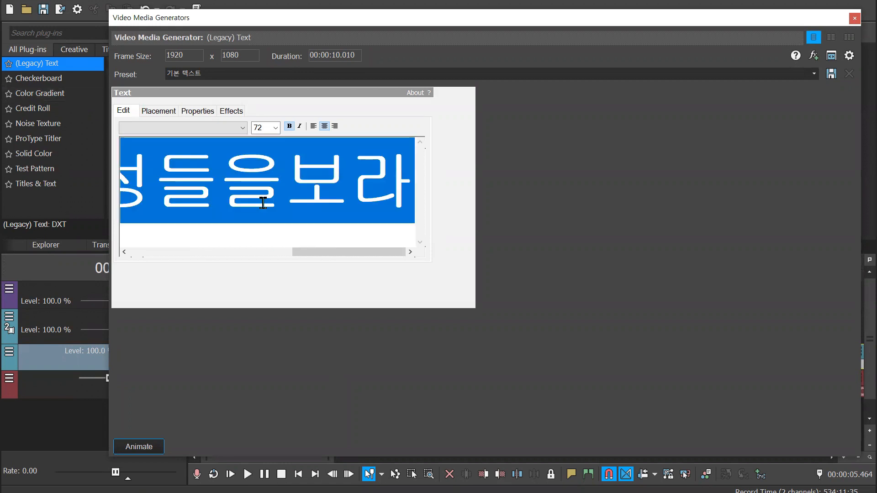
pyautogui.click(241, 129)
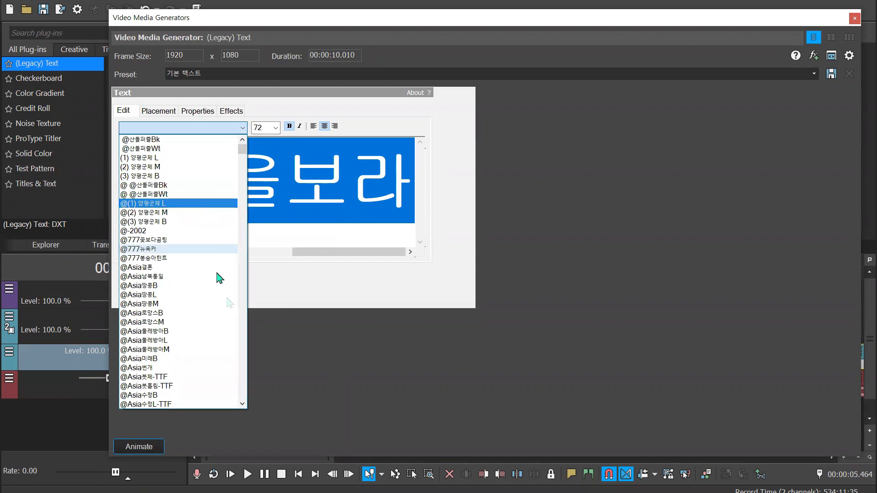
pyautogui.moveTo(242, 151); pyautogui.dragTo(243, 294)
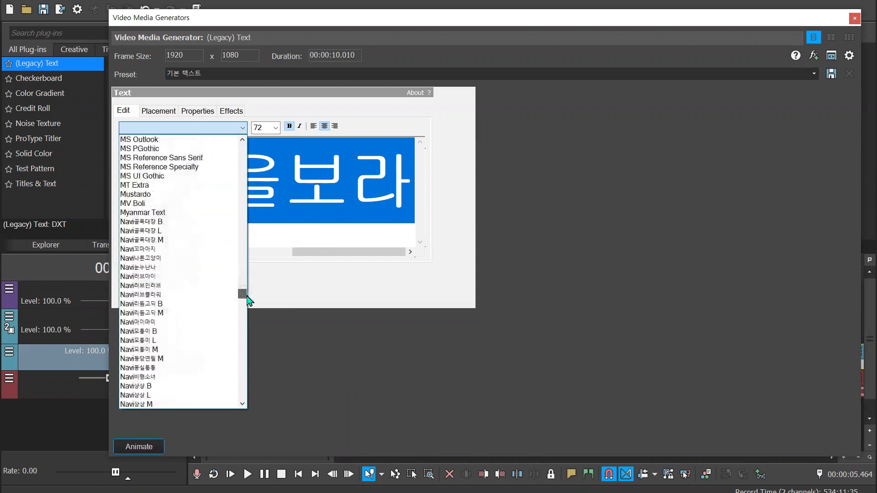
pyautogui.click(214, 311)
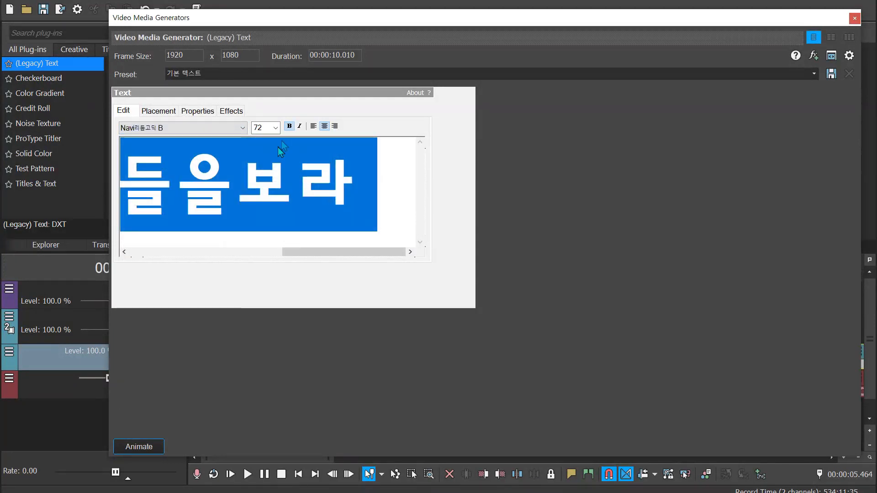
pyautogui.click(275, 128)
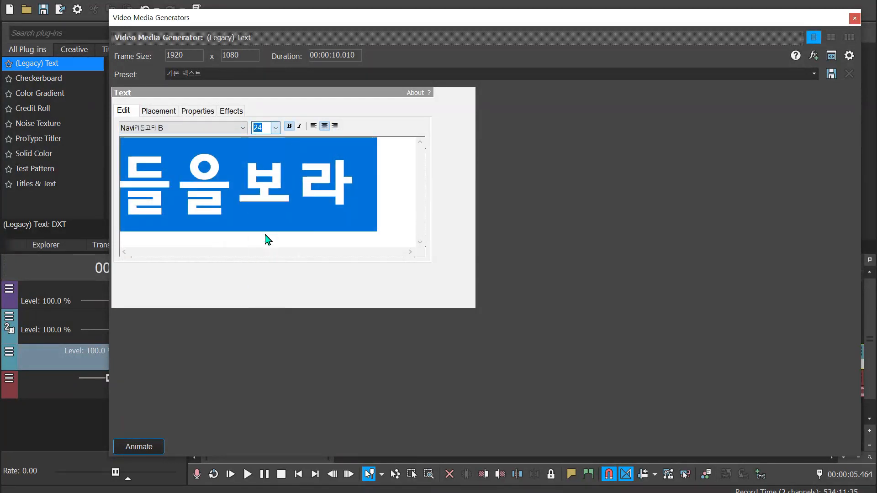
pyautogui.click(266, 234)
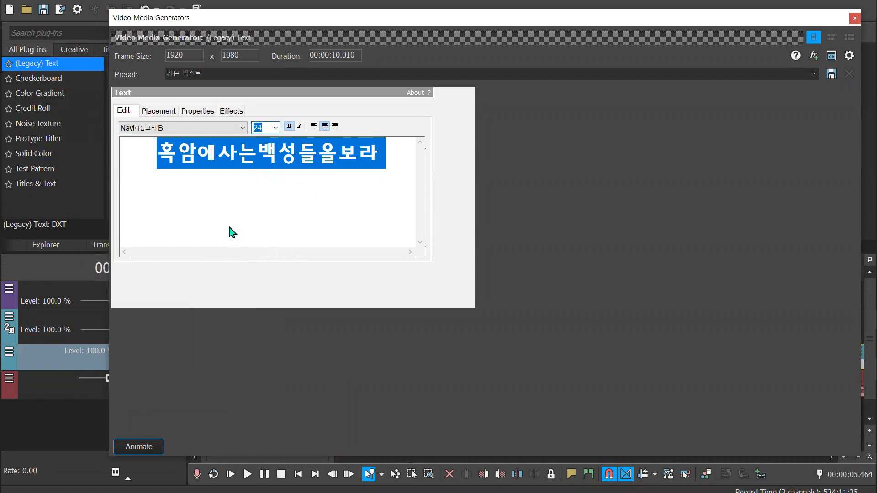
# Compare the weights of the Navi모퉁이 font on the title and apply Navi모퉁이 L
pyautogui.click(243, 128)
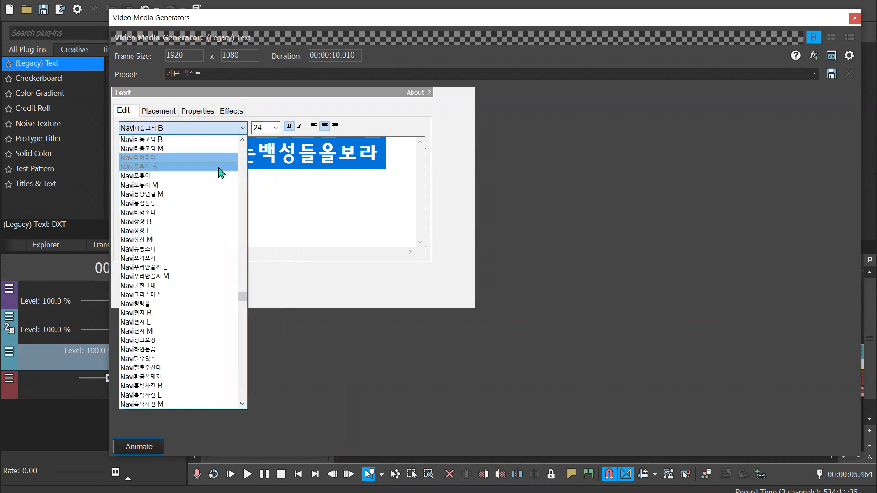
pyautogui.click(219, 174)
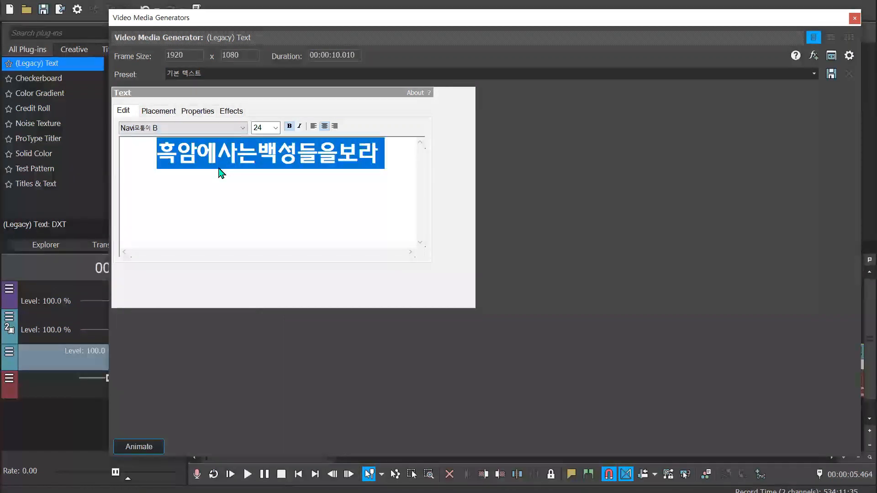
pyautogui.press('Down')
pyautogui.press('Up')
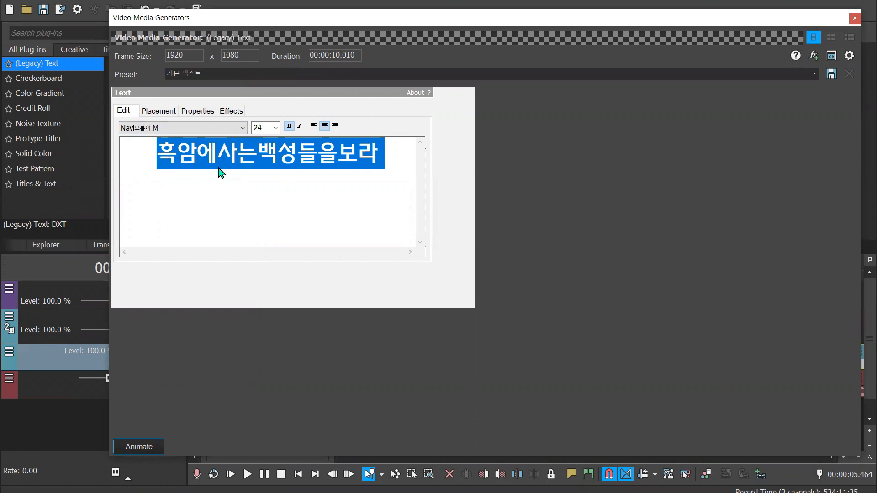
pyautogui.press('Down')
pyautogui.press('Up')
pyautogui.press('Up')
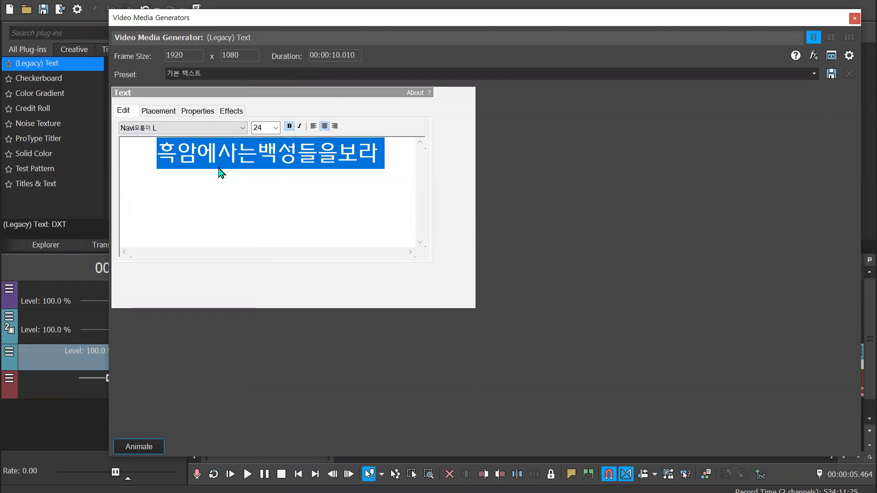
pyautogui.click(279, 183)
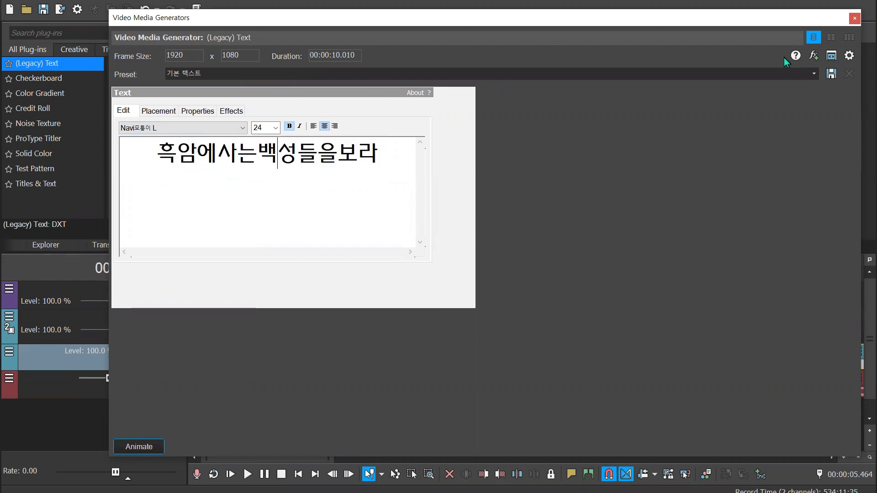
# Add a second line reading 새찬송가 499장 below the title
pyautogui.click(397, 177)
pyautogui.press('Return')
pyautogui.write('차')
pyautogui.press('BackSpace')
pyautogui.write('새차ㄴㅅㅗ')
pyautogui.press('BackSpace')
pyautogui.press('BackSpace')
pyautogui.press('BackSpace')
pyautogui.press('BackSpace')
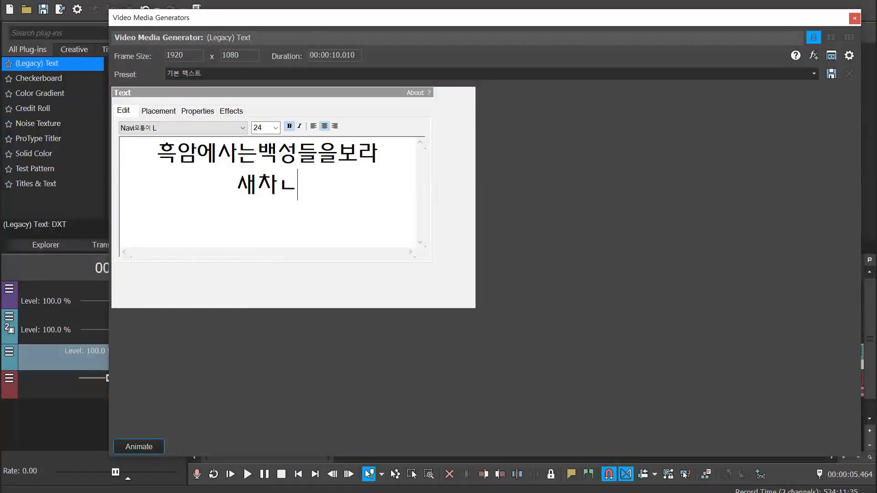
pyautogui.write('찬ㅅ')
pyautogui.press('BackSpace')
pyautogui.write('송ㄱㅏ')
pyautogui.press('BackSpace')
pyautogui.press('BackSpace')
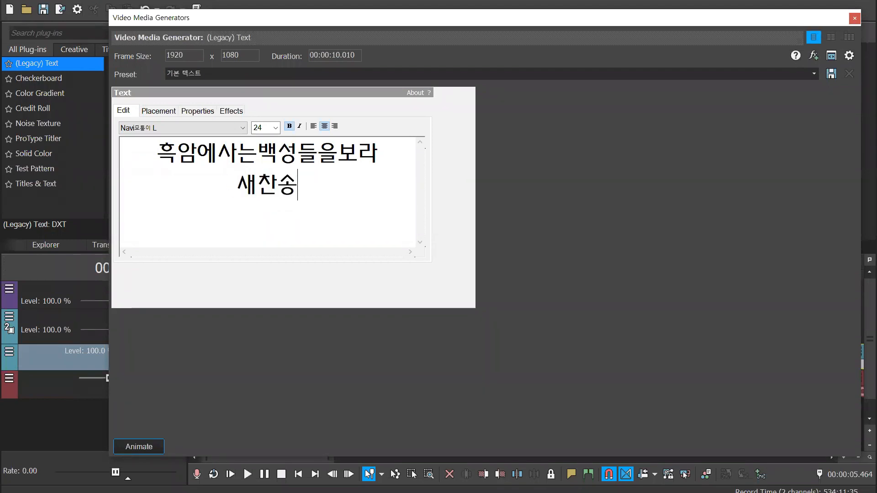
pyautogui.write('ㄱㅏ ')
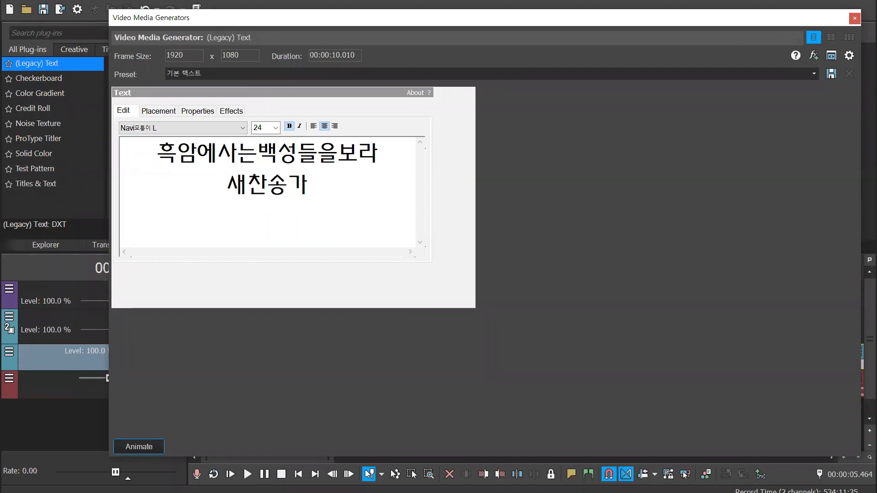
pyautogui.write('499')
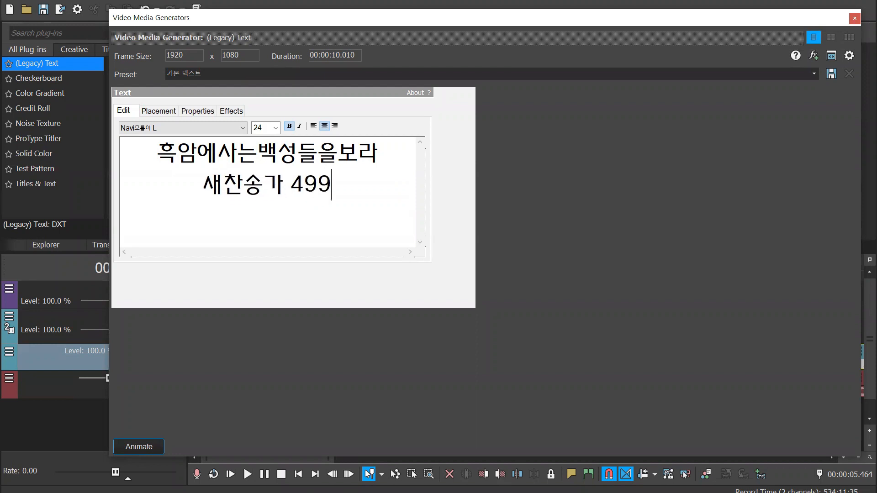
pyautogui.write('ㅈㅏㅇ')
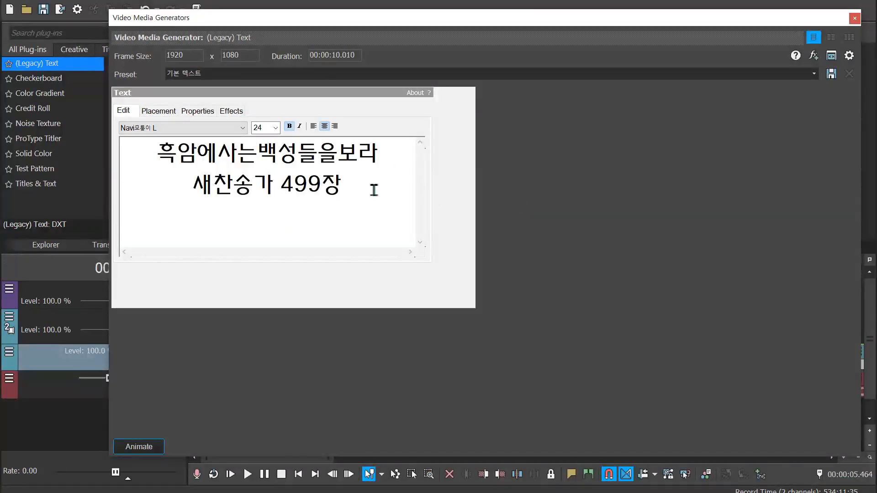
# Reduce the second line 새찬송가 499장 to size 11, close the text generator and preview the title near the start
pyautogui.moveTo(378, 190); pyautogui.dragTo(176, 185)
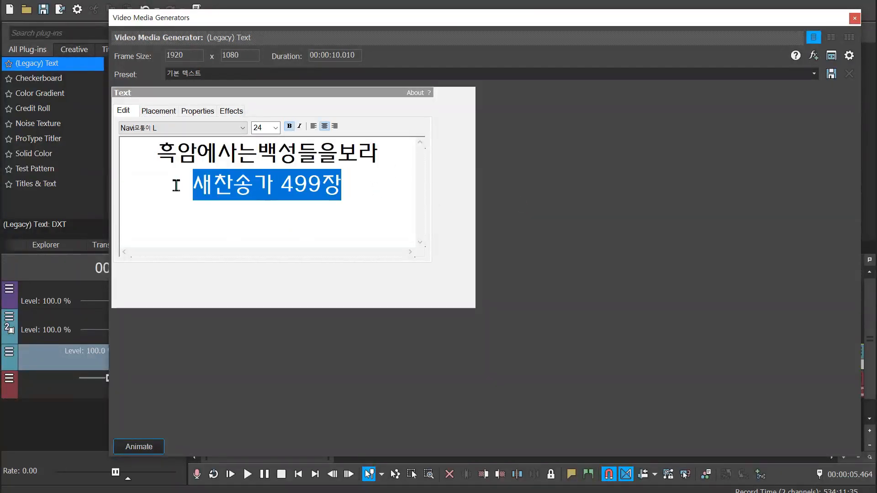
pyautogui.click(242, 128)
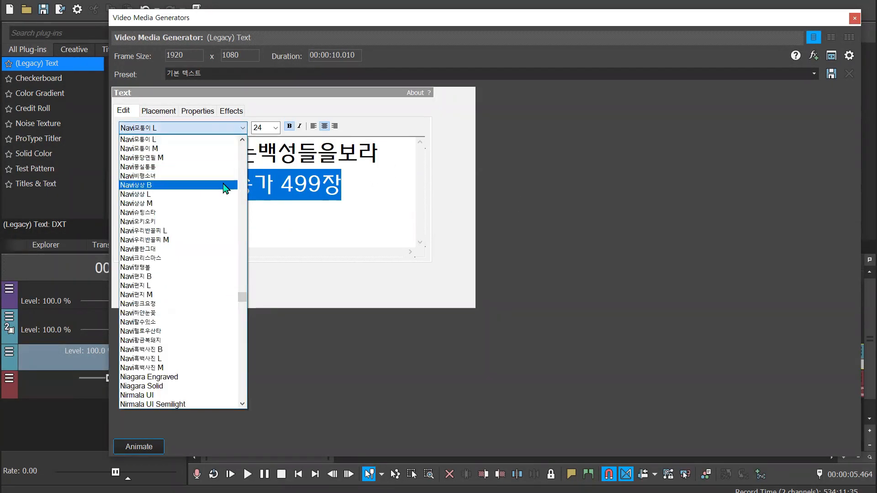
pyautogui.click(276, 128)
pyautogui.click(276, 127)
pyautogui.click(276, 169)
pyautogui.click(345, 193)
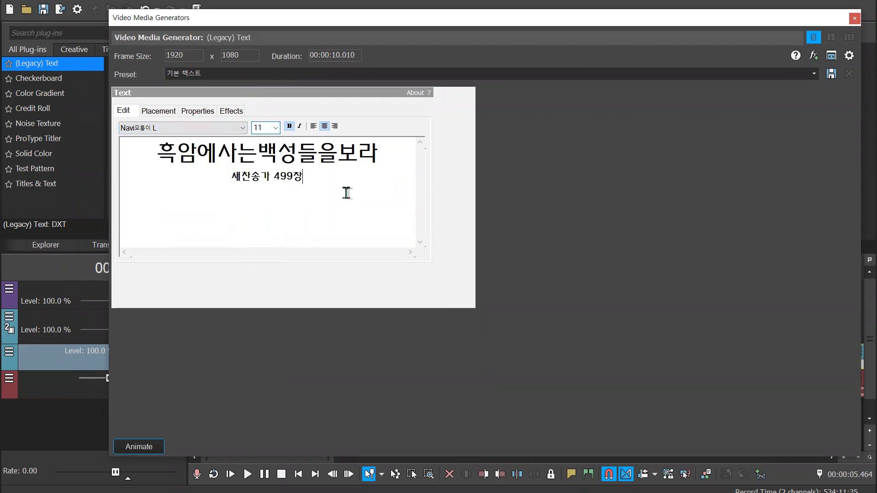
pyautogui.click(853, 17)
pyautogui.click(216, 268)
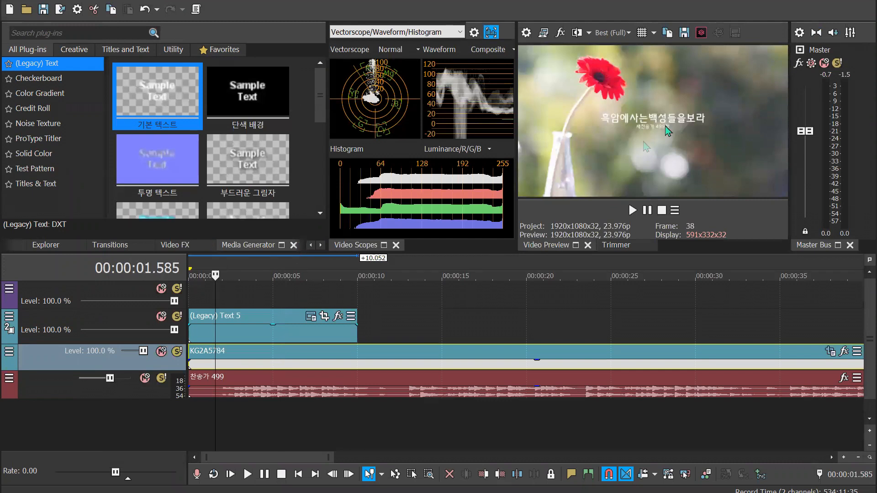
# Adjust the text event to run from about 1 to 11 seconds, with short fades at its start and end
pyautogui.moveTo(365, 334); pyautogui.dragTo(389, 335)
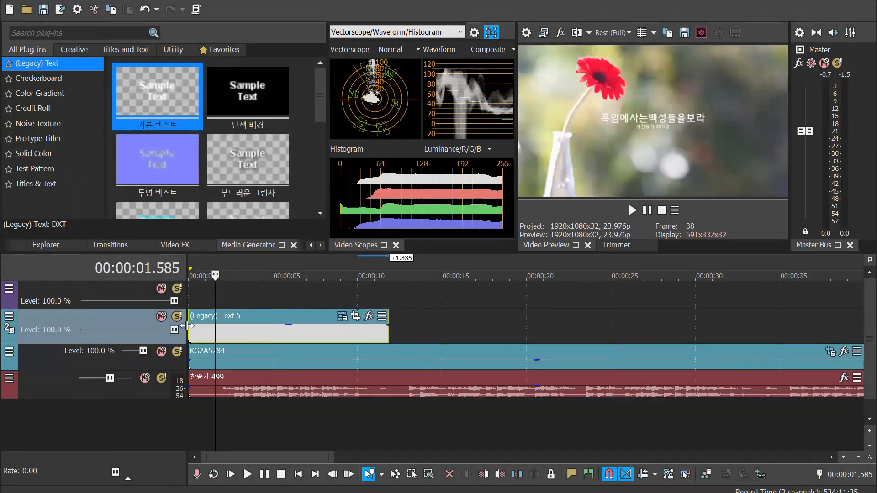
pyautogui.moveTo(187, 326); pyautogui.dragTo(205, 323)
pyautogui.moveTo(405, 337)
pyautogui.mouseDown()
pyautogui.moveTo(374, 338)
pyautogui.moveTo(363, 326)
pyautogui.mouseUp()
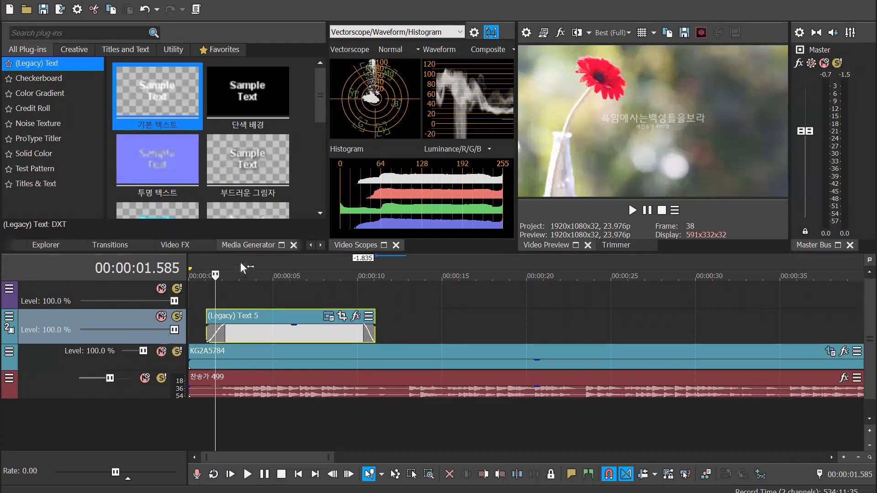
# Play the timeline from about 1 second until past the end of the text event to check its fades
pyautogui.click(206, 258)
pyautogui.press('space')
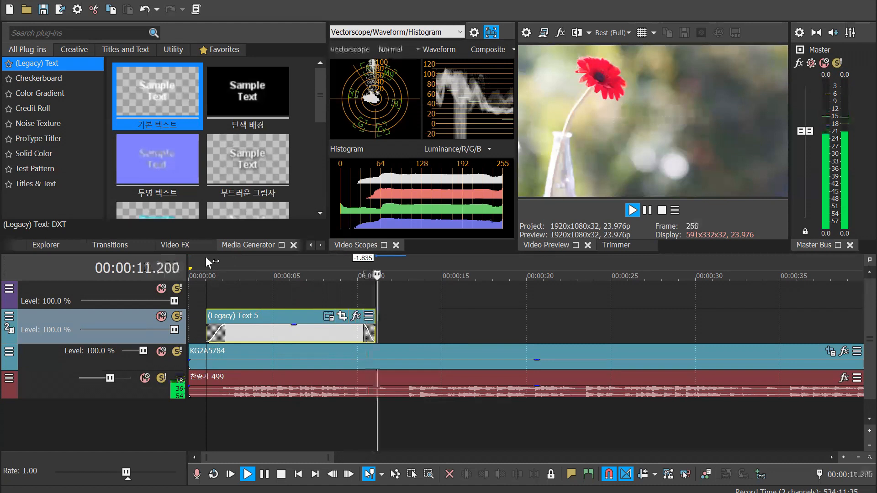
pyautogui.press('space')
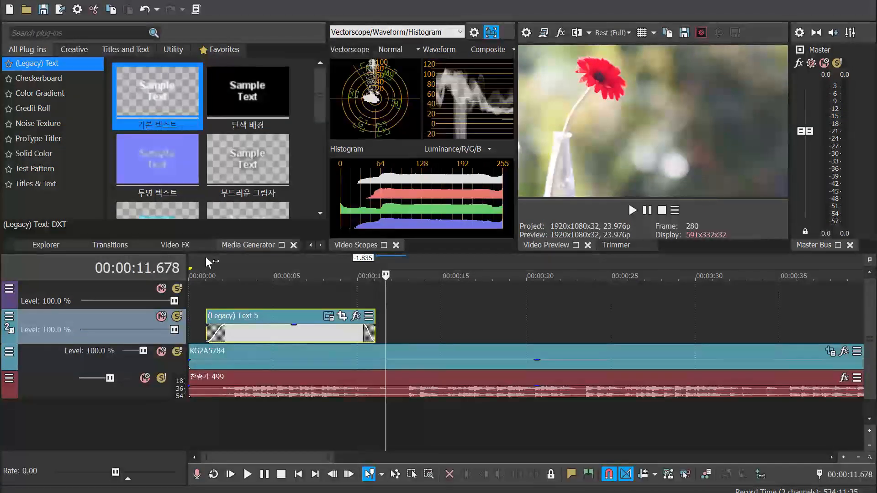
# Review the title's text, placement and colour settings in the text event's media generator, then close it
pyautogui.click(328, 316)
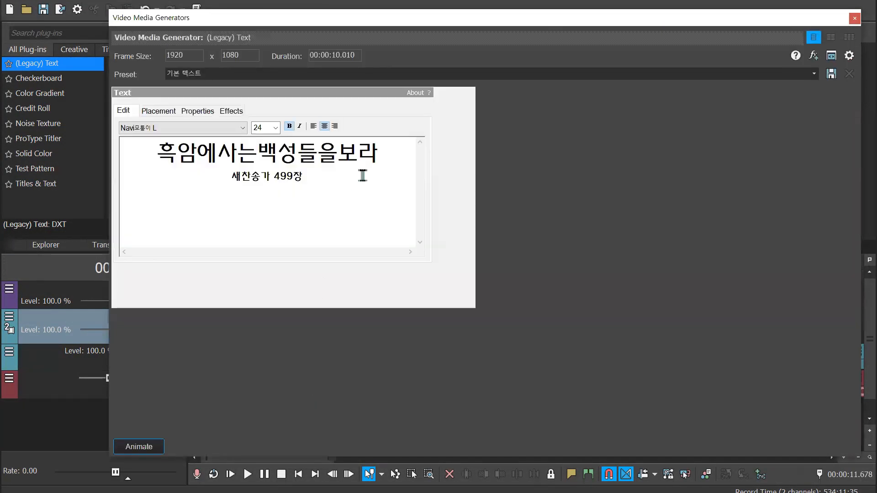
pyautogui.click(169, 114)
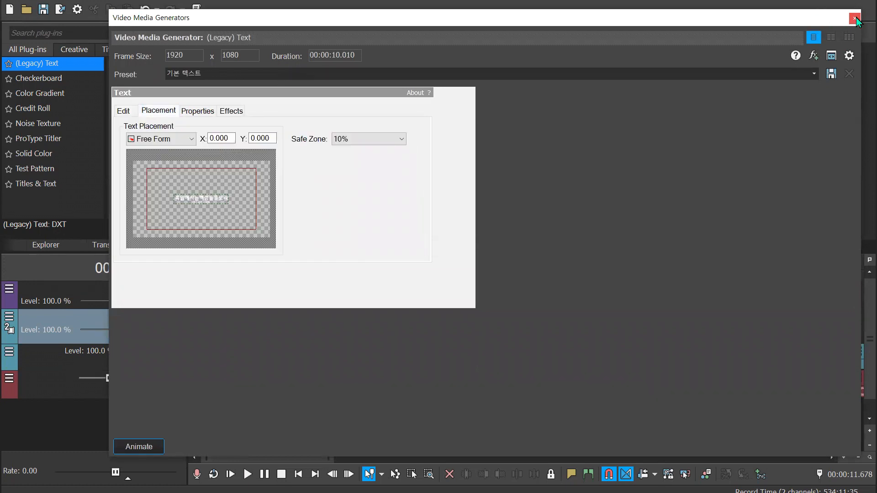
pyautogui.click(198, 112)
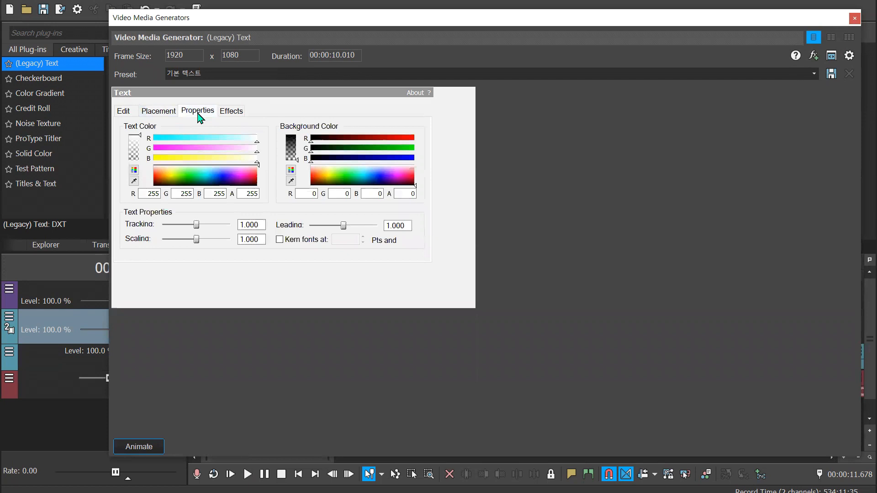
pyautogui.click(855, 18)
# Keyframe a centred zoom on the text event by shrinking its Pan/Crop frame to about 1,192 x 701 at 10.010 seconds
pyautogui.click(343, 315)
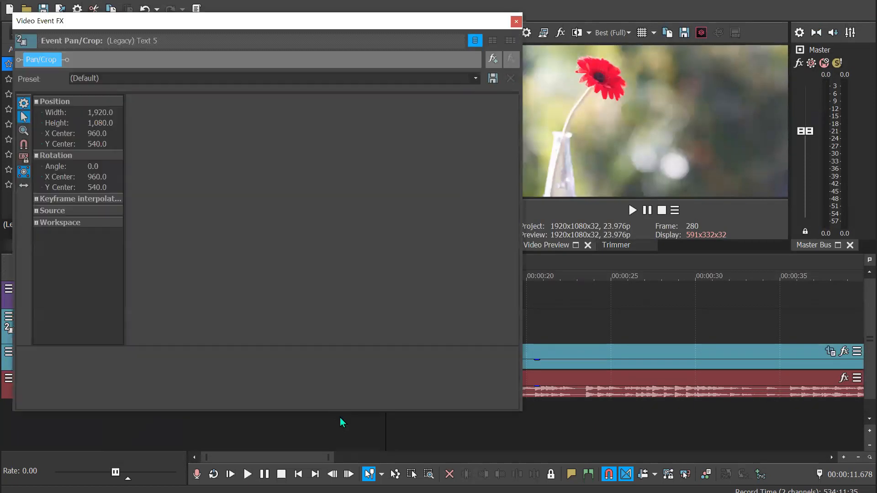
pyautogui.click(85, 367)
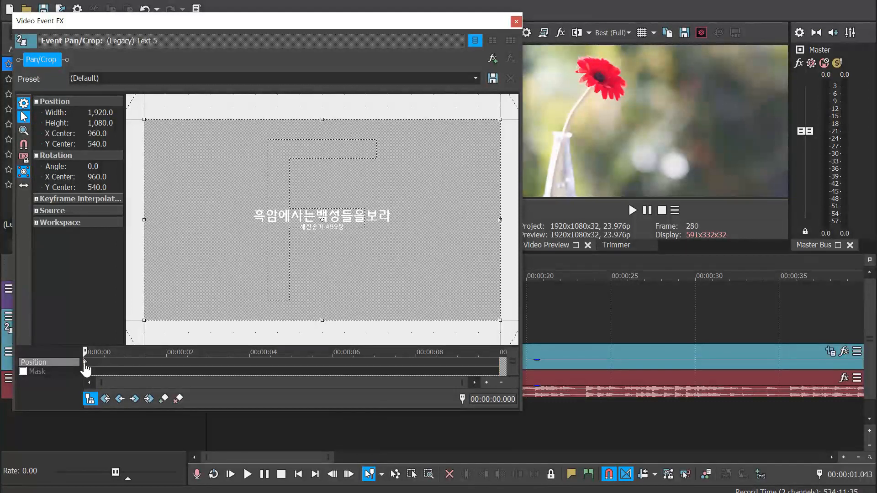
pyautogui.click(502, 367)
pyautogui.moveTo(499, 319); pyautogui.dragTo(431, 283)
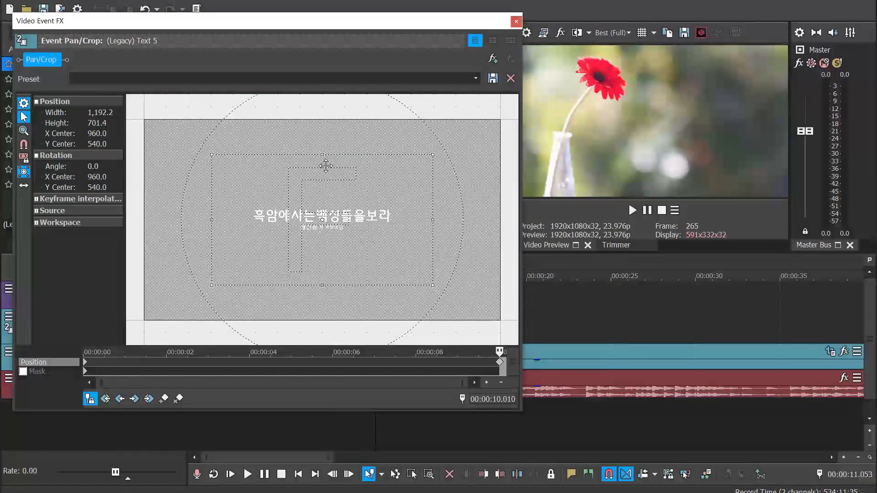
pyautogui.click(516, 22)
# Play the timeline from about 0.6 seconds until past the text event to check the title's zoom
pyautogui.click(198, 263)
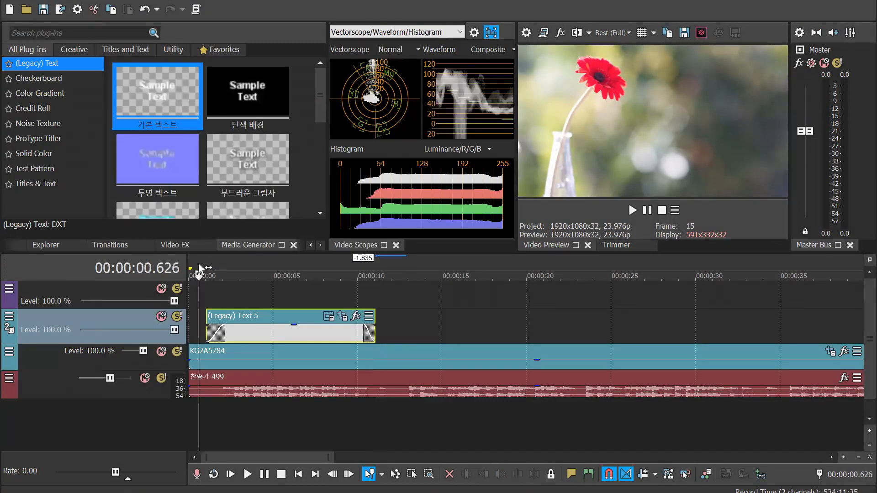
pyautogui.press('space')
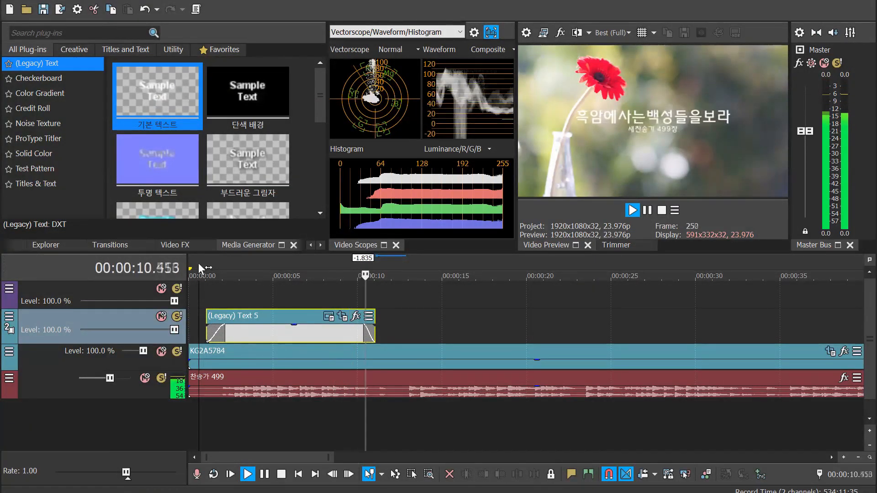
pyautogui.press('Return')
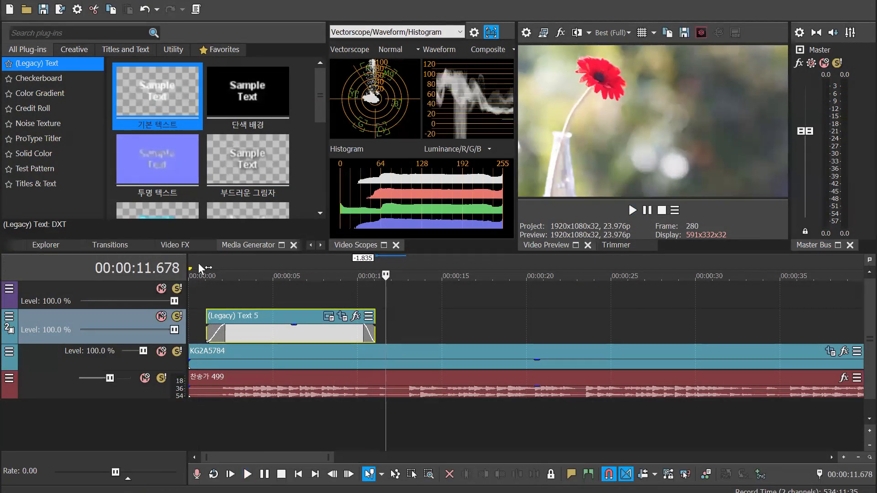
# Trim the text event to run from about 1.5 to 10.7 seconds and lengthen its fade-out to about 1 second
pyautogui.moveTo(205, 332); pyautogui.dragTo(213, 332)
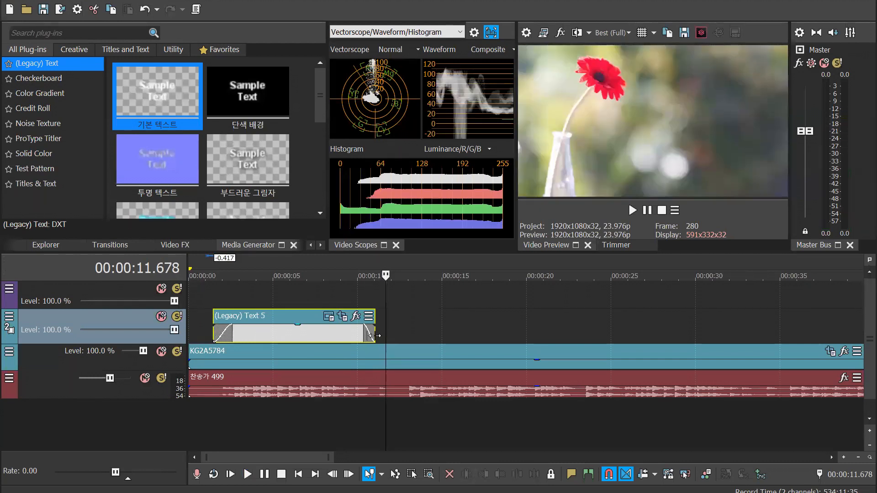
pyautogui.moveTo(375, 337); pyautogui.dragTo(353, 326)
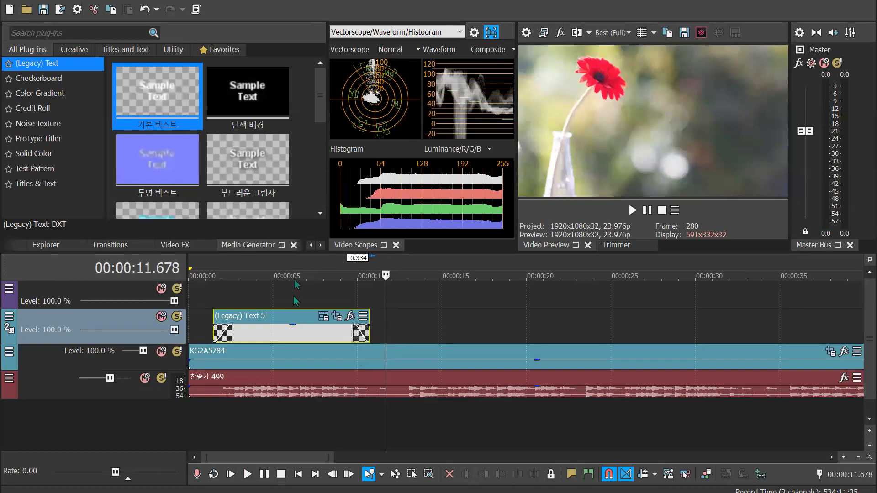
# Enlarge the title line to size 28 and the 새찬송가 499장 line to size 14
pyautogui.click(337, 316)
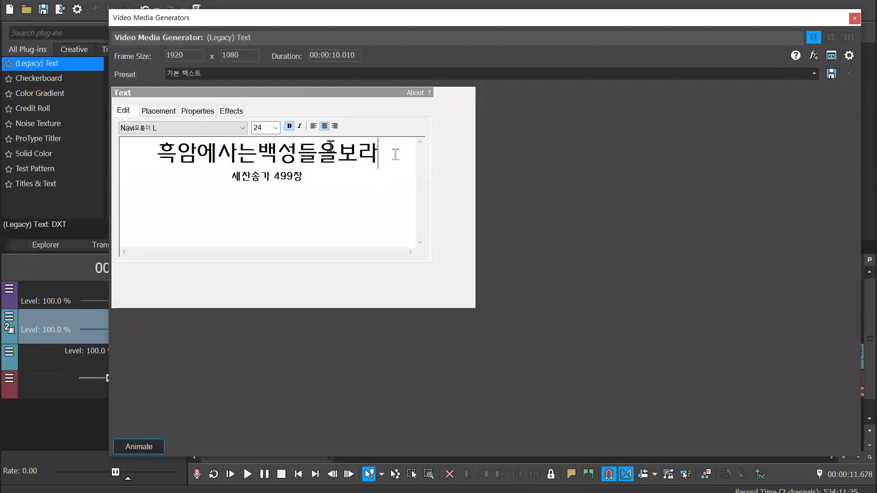
pyautogui.moveTo(395, 154); pyautogui.dragTo(133, 139)
pyautogui.click(276, 128)
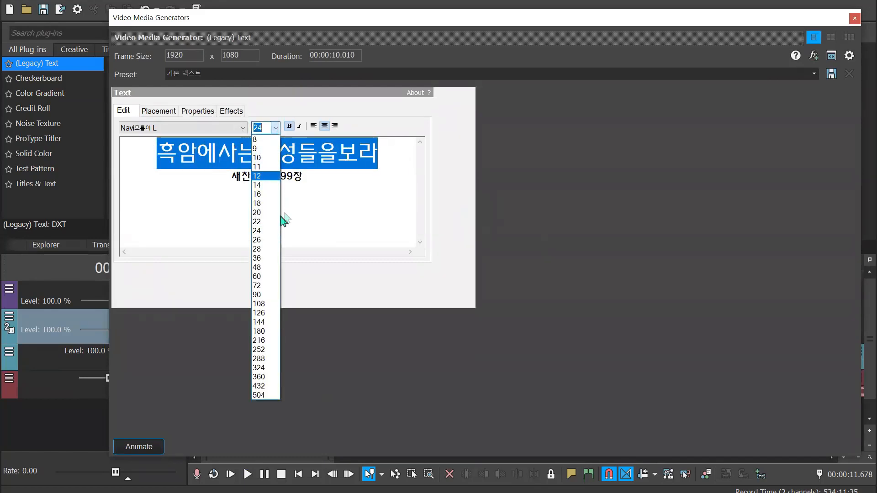
pyautogui.click(268, 250)
pyautogui.moveTo(326, 192); pyautogui.dragTo(217, 182)
pyautogui.click(276, 128)
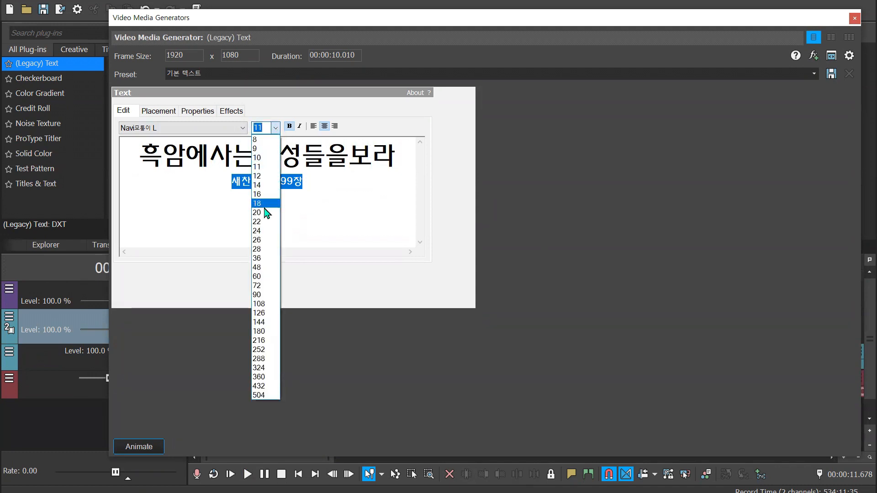
pyautogui.click(268, 186)
# Insert a blank line between the title and the 새찬송가 499장 line, then preview the text at about 6 seconds
pyautogui.click(406, 161)
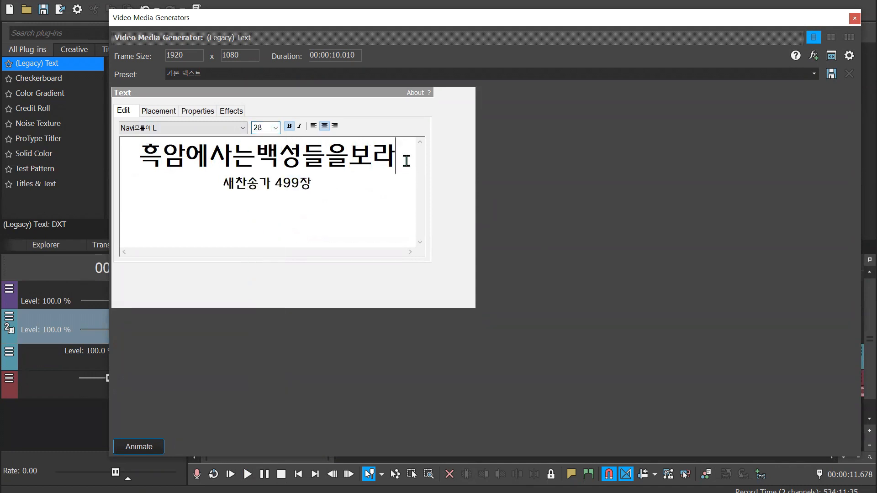
pyautogui.press('Return')
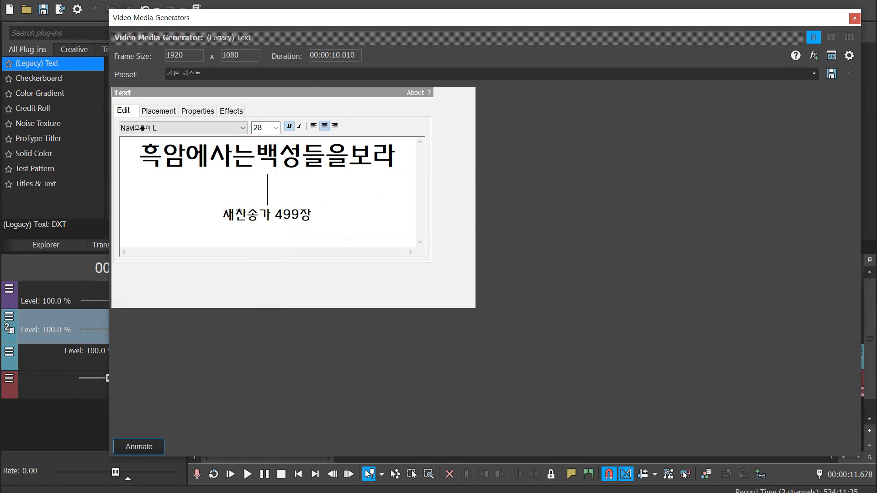
pyautogui.click(851, 22)
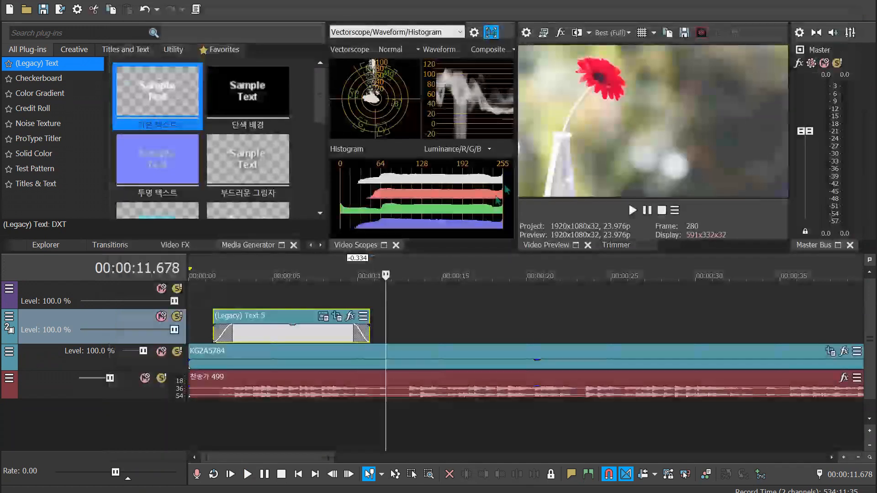
pyautogui.click(287, 265)
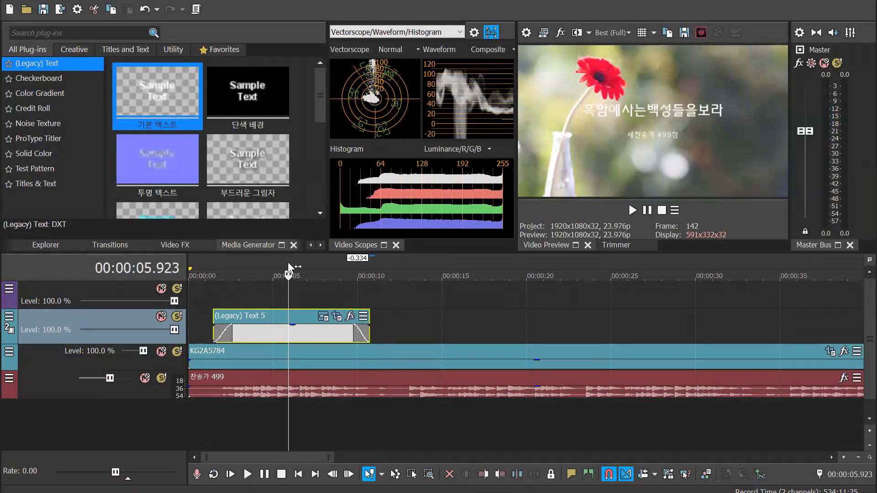
# Change the text colour to dark blue (R 0, G 9, B 78) and preview the title at about 6.5 seconds
pyautogui.click(323, 316)
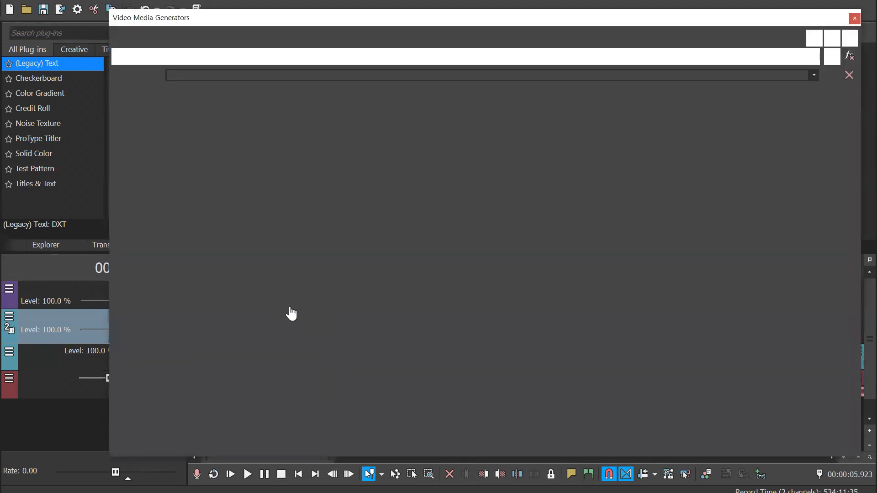
pyautogui.moveTo(366, 214); pyautogui.dragTo(228, 132)
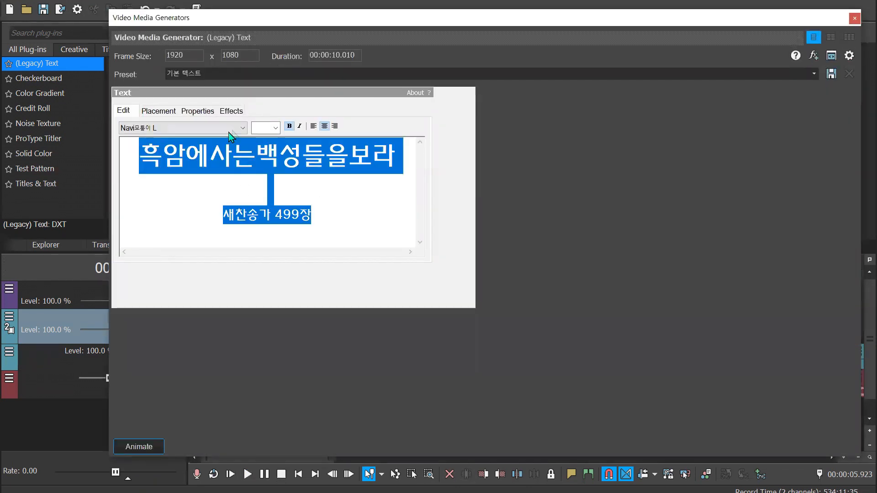
pyautogui.click(158, 111)
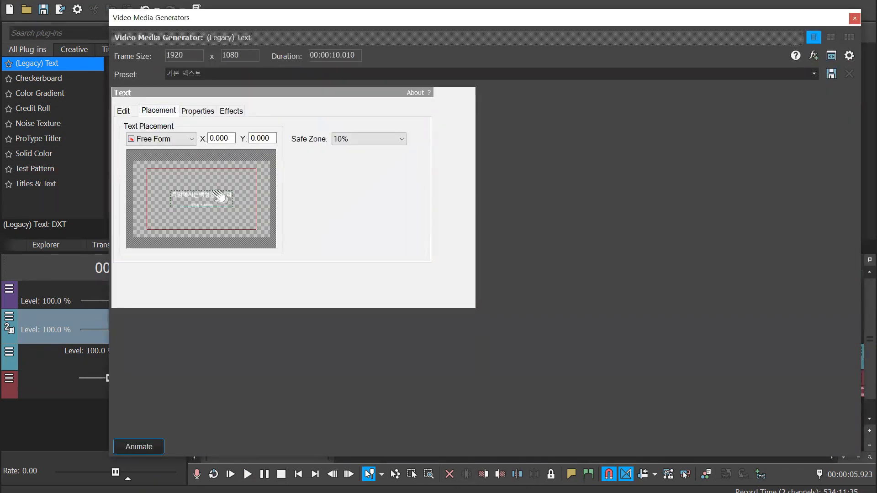
pyautogui.click(197, 111)
pyautogui.click(218, 178)
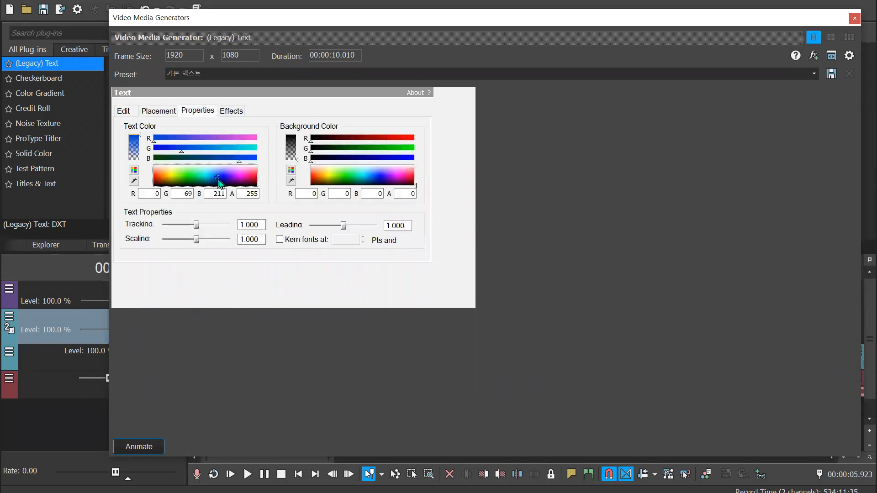
pyautogui.moveTo(215, 179); pyautogui.dragTo(220, 183)
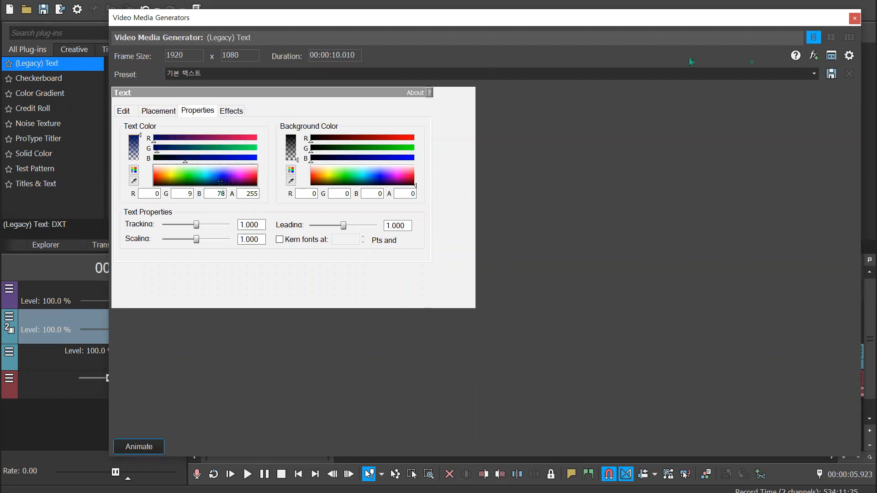
pyautogui.click(854, 18)
pyautogui.click(298, 268)
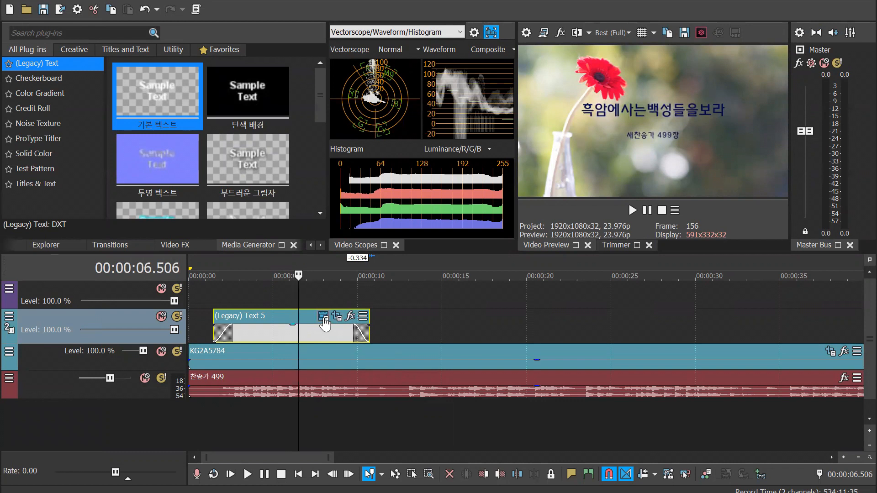
# Enlarge the video preview by widening its pane and making the upper part of the workspace taller
pyautogui.moveTo(516, 192); pyautogui.dragTo(355, 200)
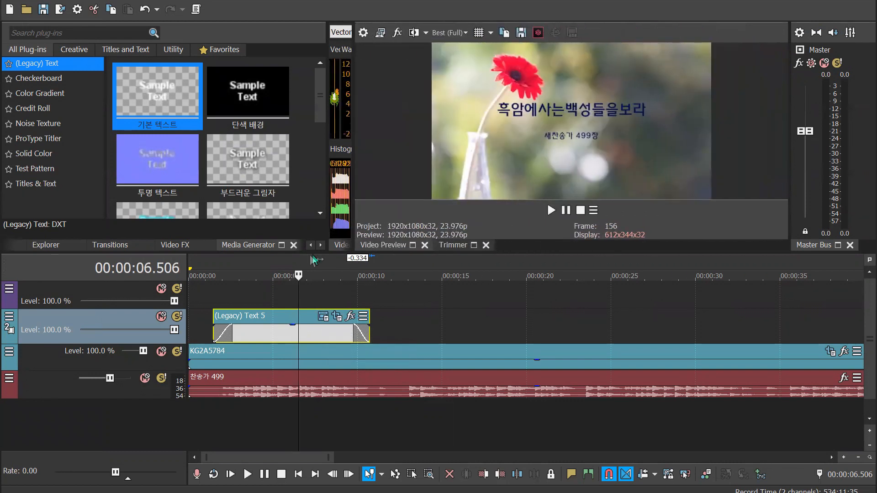
pyautogui.moveTo(316, 251); pyautogui.dragTo(315, 307)
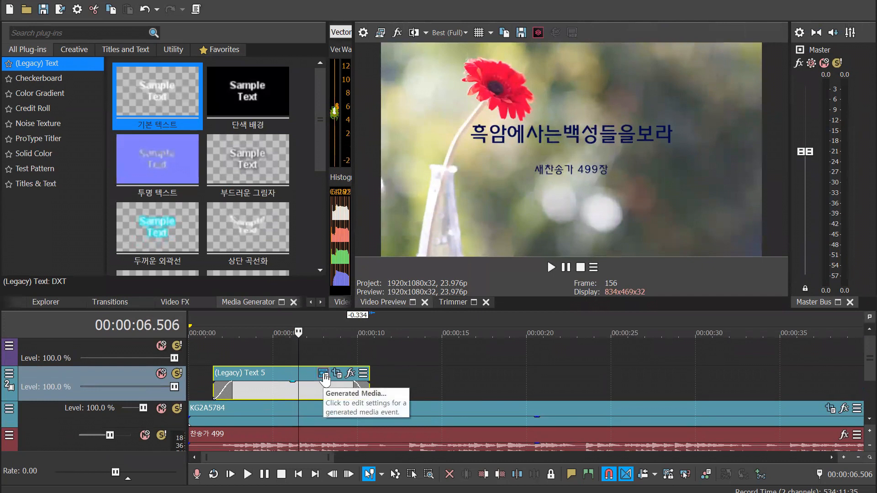
# Space the title's words to read 흑암에 사는 백성들을 보라 and scrub through the text event to about 8 seconds
pyautogui.click(324, 378)
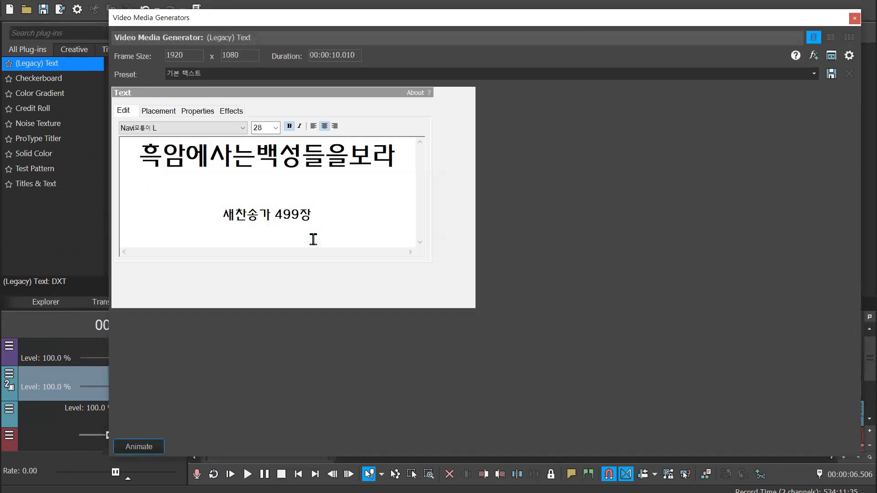
pyautogui.click(258, 155)
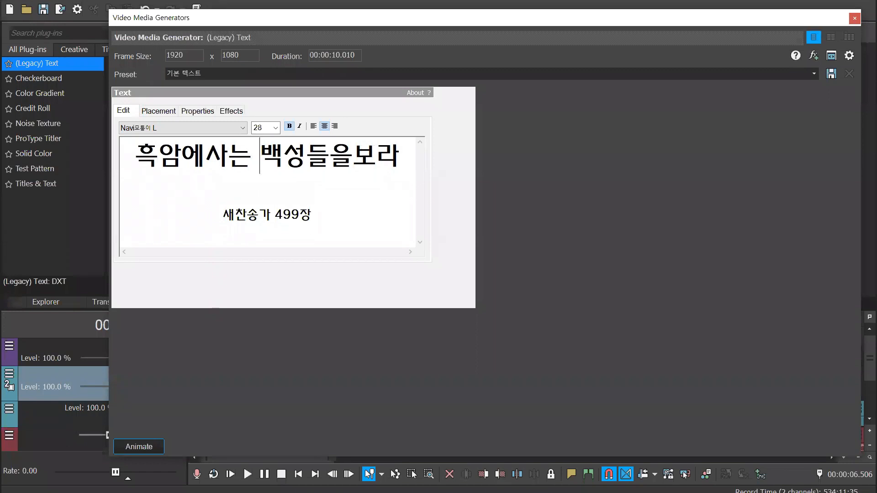
pyautogui.click(348, 171)
pyautogui.click(200, 162)
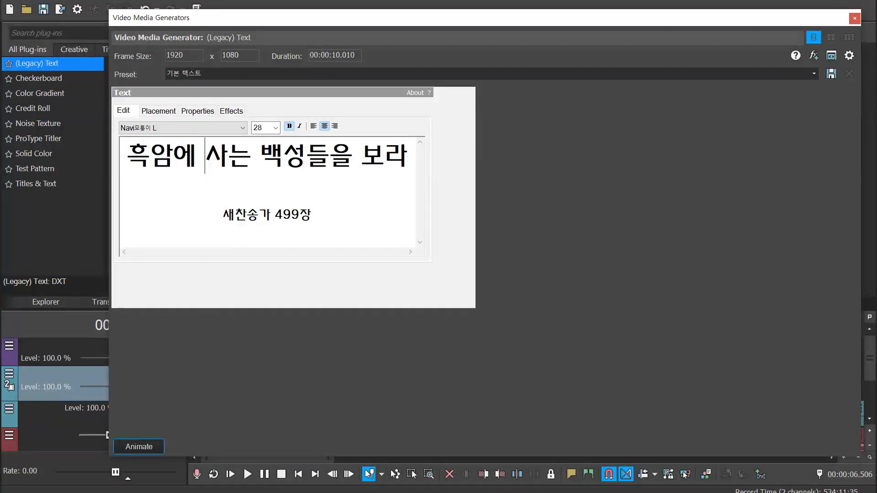
pyautogui.click(855, 18)
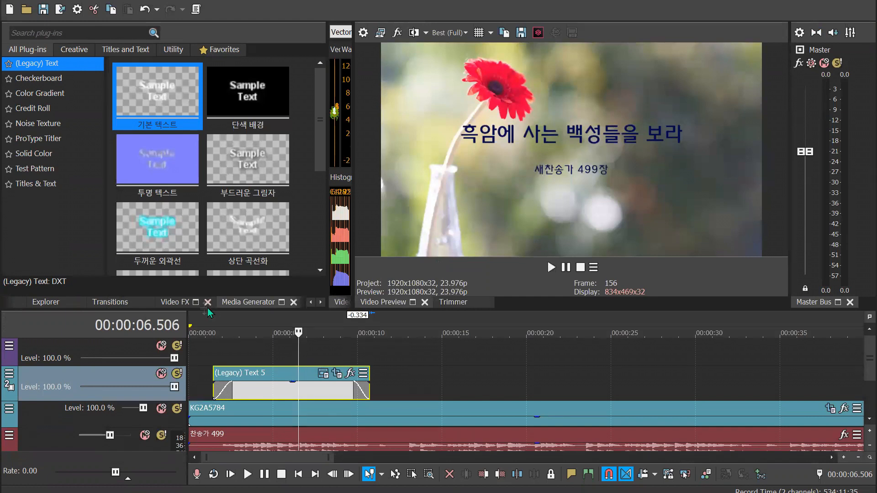
pyautogui.click(213, 330)
pyautogui.moveTo(245, 322); pyautogui.dragTo(326, 328)
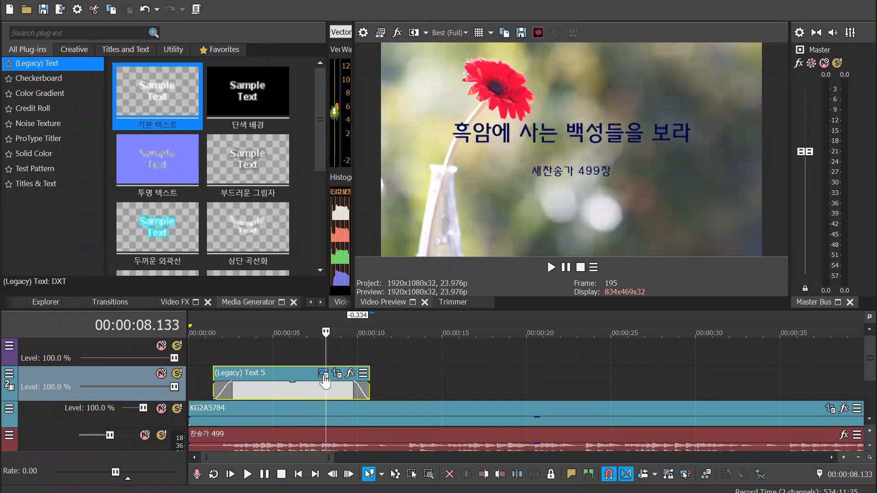
# Set the text event's background colour to opaque orange (R 255, G 140, B 55)
pyautogui.click(323, 374)
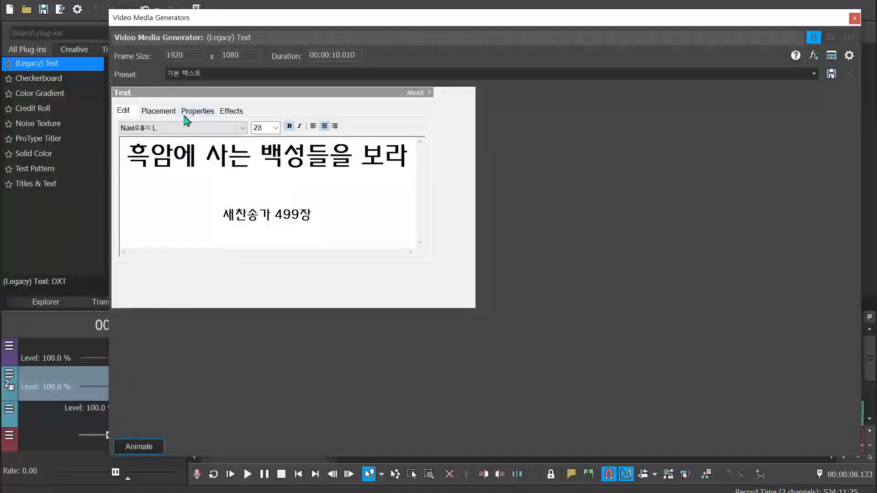
pyautogui.click(202, 113)
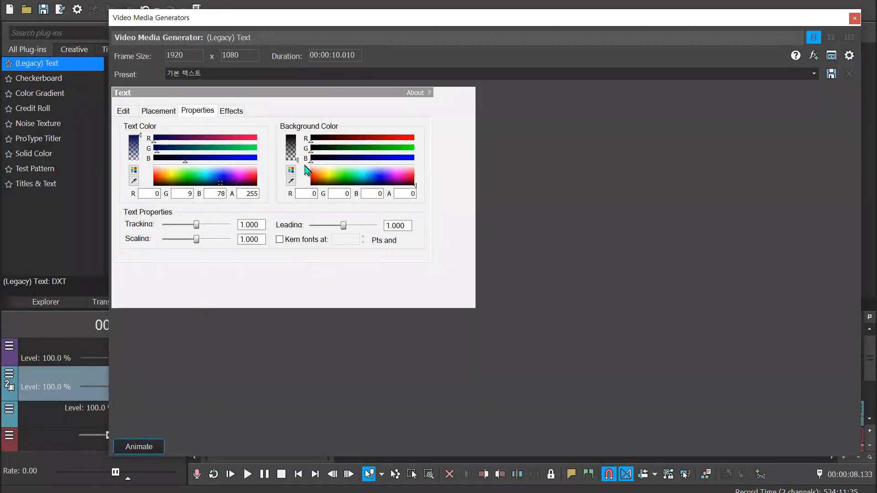
pyautogui.moveTo(295, 160)
pyautogui.mouseDown()
pyautogui.moveTo(297, 147)
pyautogui.moveTo(297, 160)
pyautogui.mouseUp()
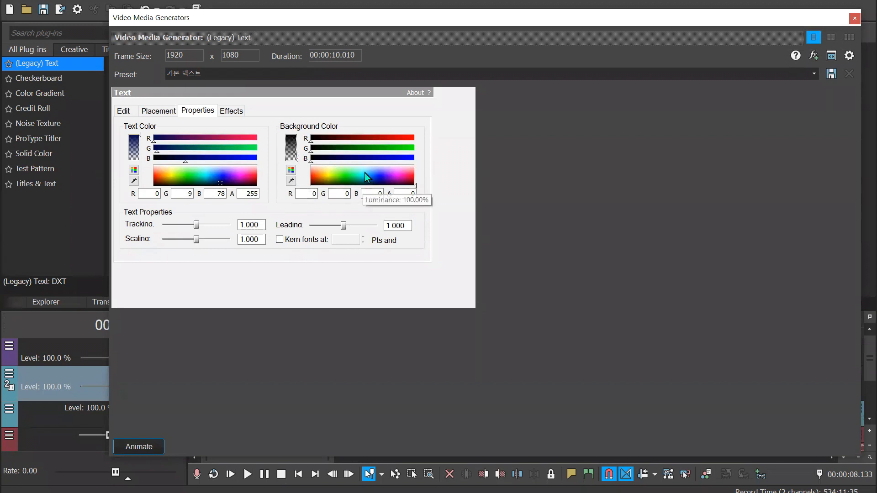
pyautogui.click(318, 175)
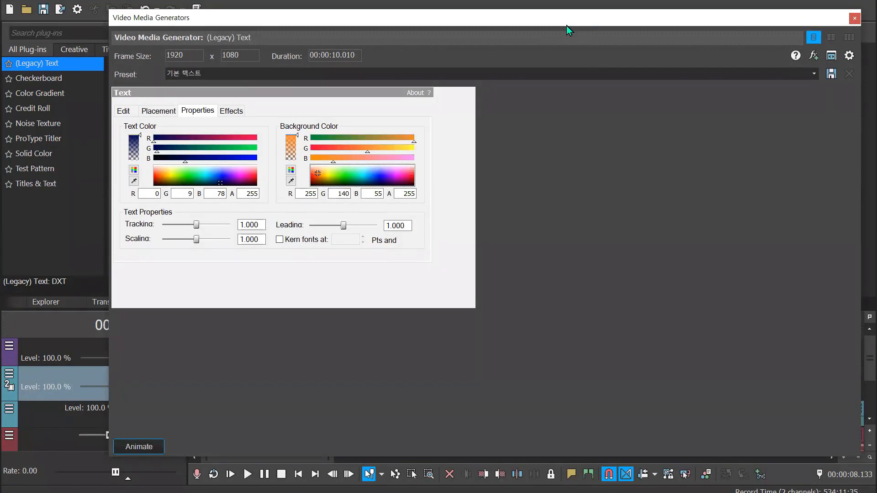
# Lower the title background's alpha to 96 and preview the title at about 7.5 seconds
pyautogui.moveTo(566, 25); pyautogui.dragTo(273, 0)
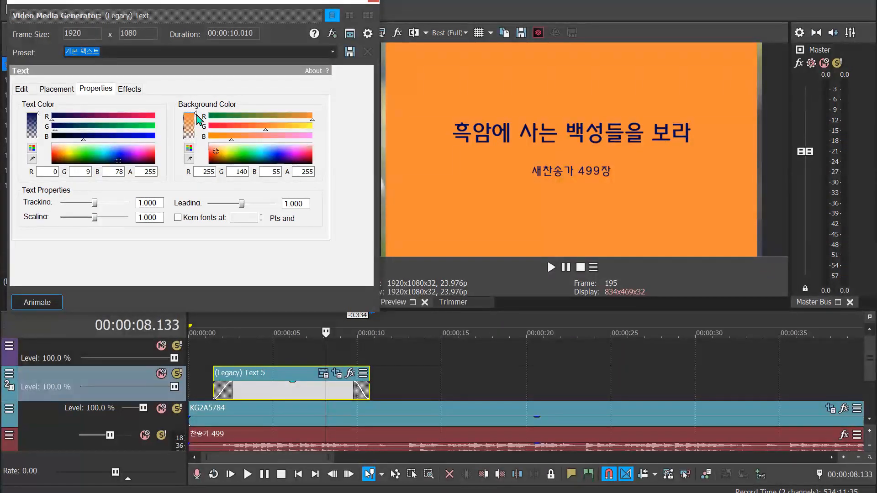
pyautogui.moveTo(197, 114); pyautogui.dragTo(193, 132)
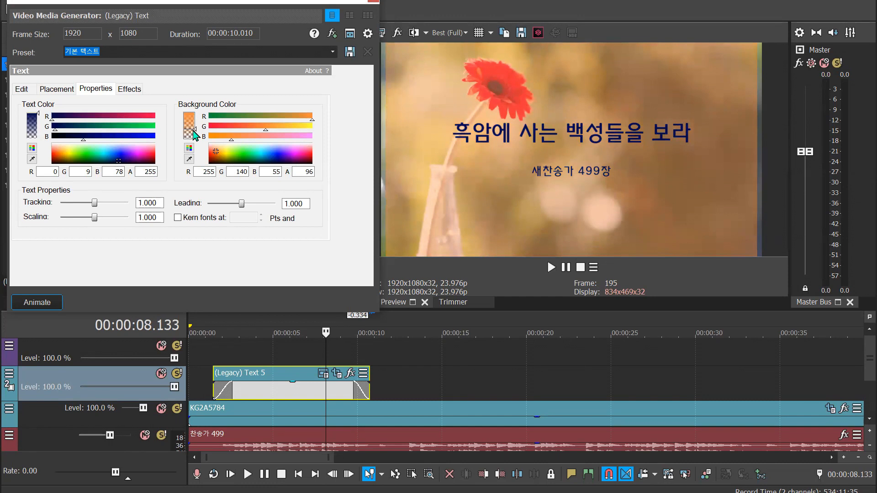
pyautogui.click(315, 392)
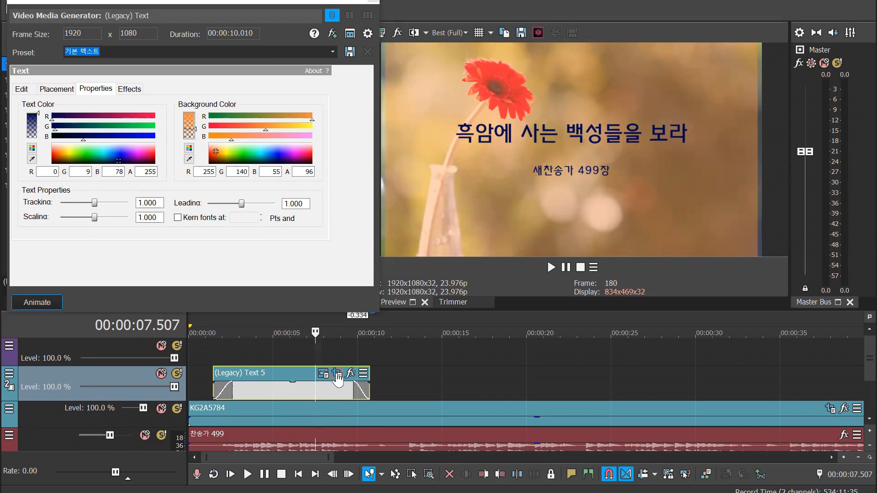
pyautogui.moveTo(283, 1); pyautogui.dragTo(304, 60)
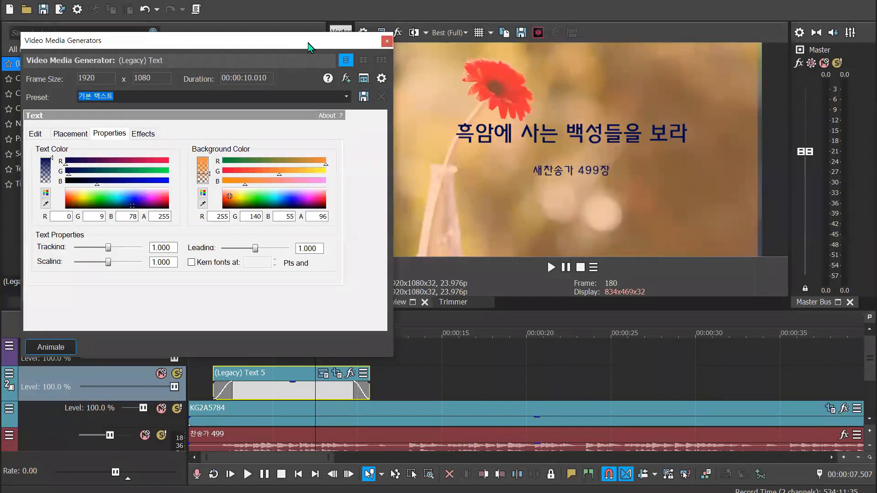
pyautogui.moveTo(307, 43); pyautogui.dragTo(347, 42)
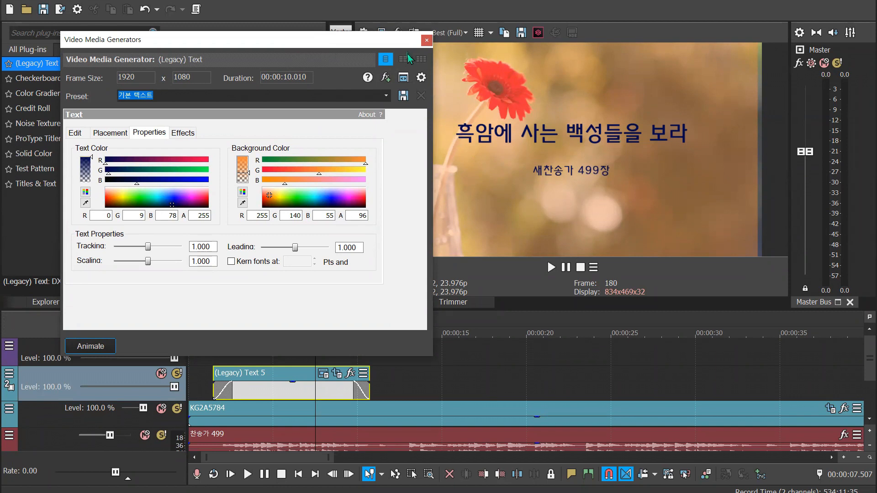
pyautogui.click(428, 40)
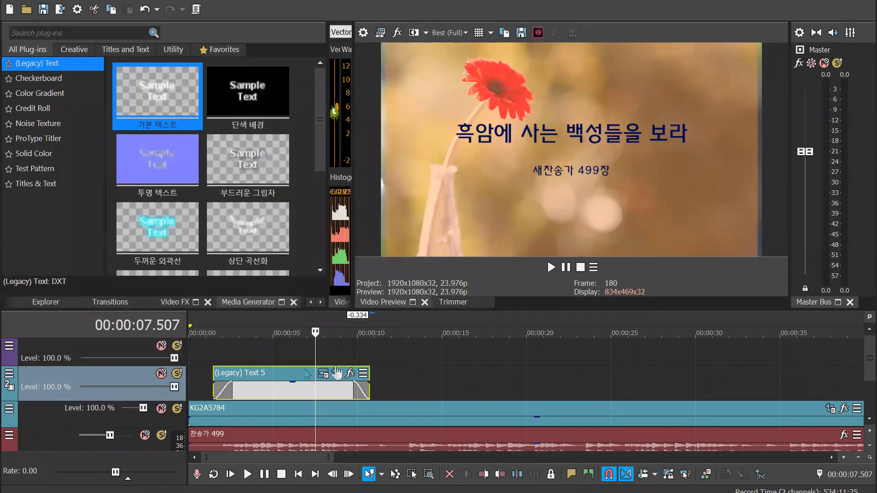
# Delete the empty video track above the title track
pyautogui.rightClick(101, 352)
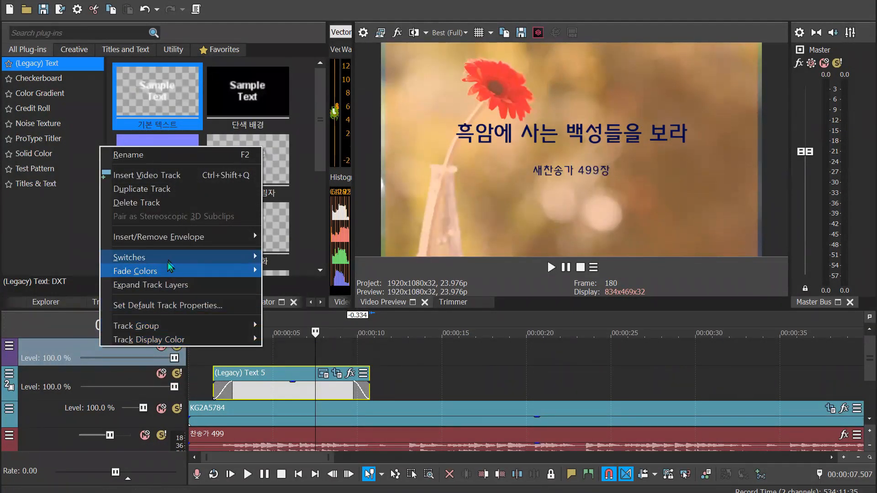
pyautogui.click(168, 204)
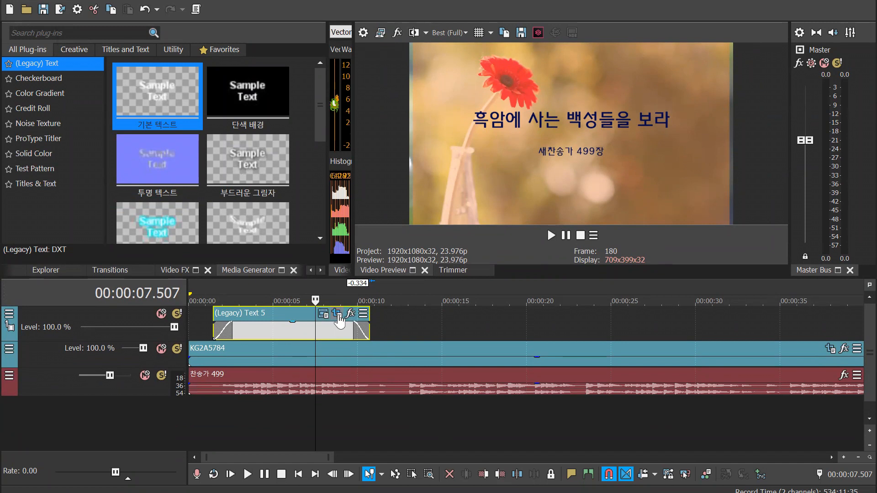
# Move the title text down in its frame to placement X 0.000, Y 0.095
pyautogui.click(323, 315)
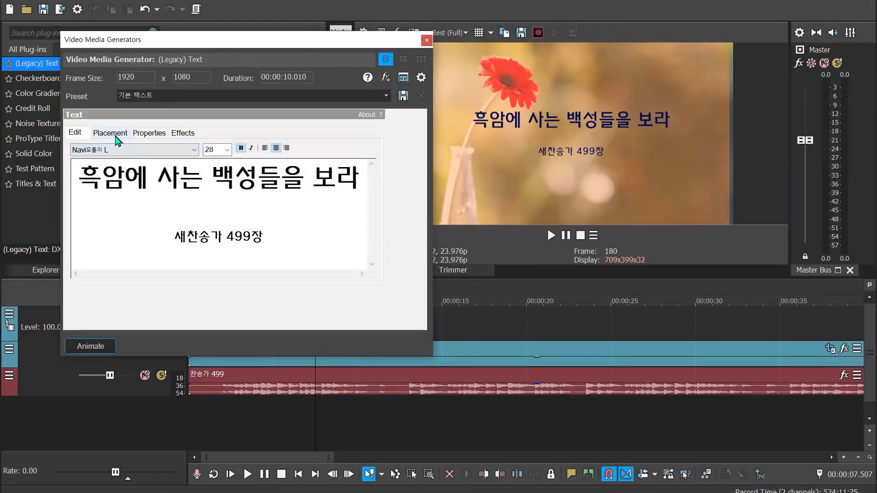
pyautogui.click(110, 132)
pyautogui.moveTo(157, 227); pyautogui.dragTo(157, 231)
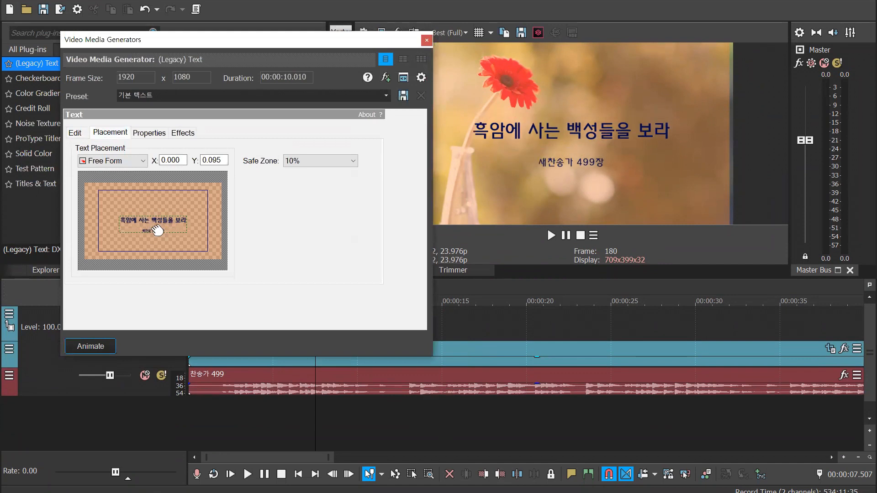
# Set the title's background colour to R 255, G 135, B 55 with alpha 150
pyautogui.click(150, 132)
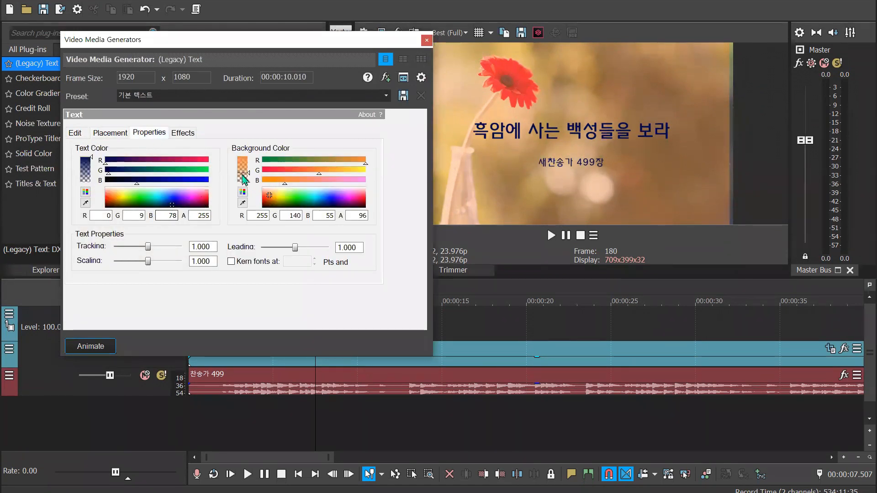
pyautogui.moveTo(248, 180); pyautogui.dragTo(255, 172)
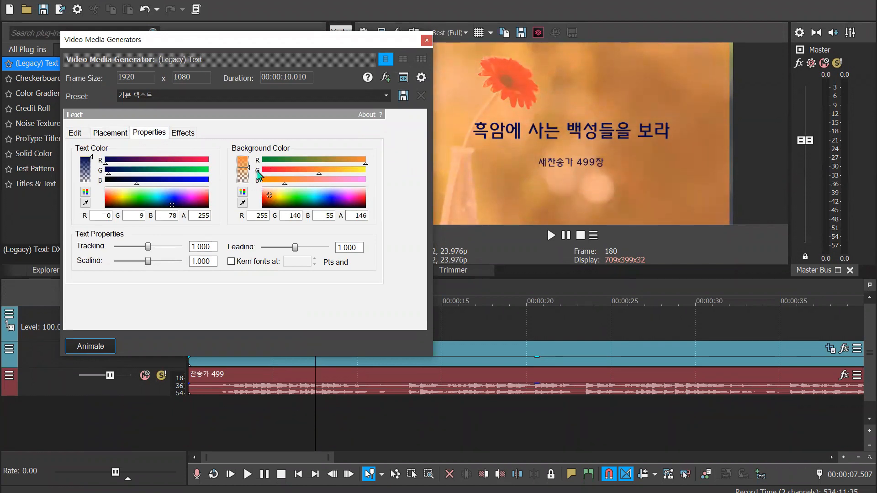
pyautogui.moveTo(248, 167)
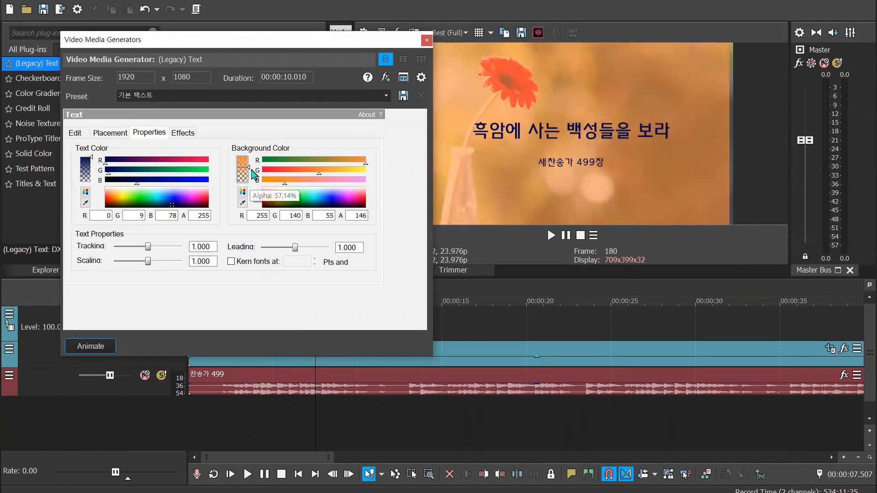
pyautogui.moveTo(248, 168)
pyautogui.mouseDown()
pyautogui.moveTo(250, 157)
pyautogui.moveTo(250, 173)
pyautogui.mouseUp()
pyautogui.moveTo(322, 177); pyautogui.dragTo(319, 177)
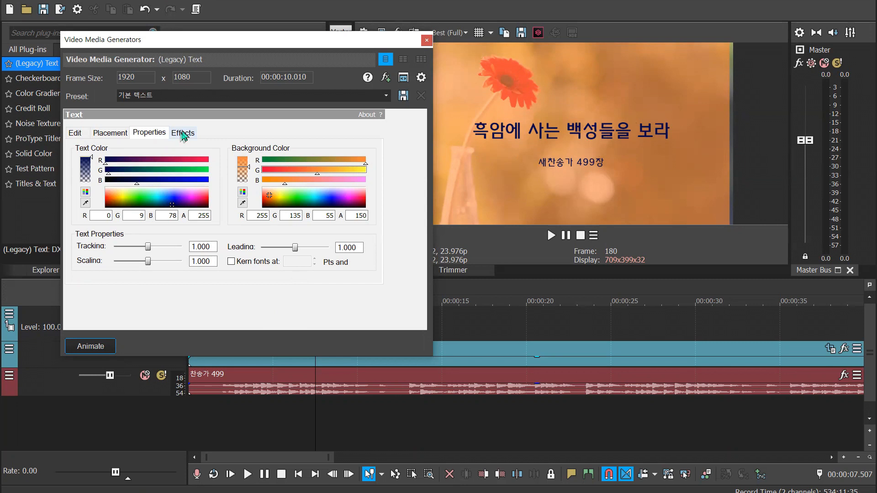
pyautogui.click(429, 39)
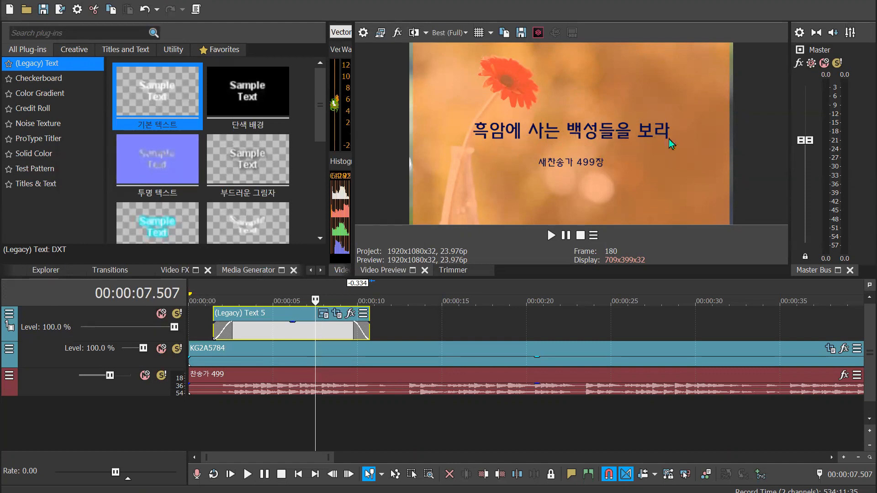
# In the title event's Pan/Crop, draw a thin rectangular mask across the title line at 00:00:09.259 and enable the mask
pyautogui.click(337, 317)
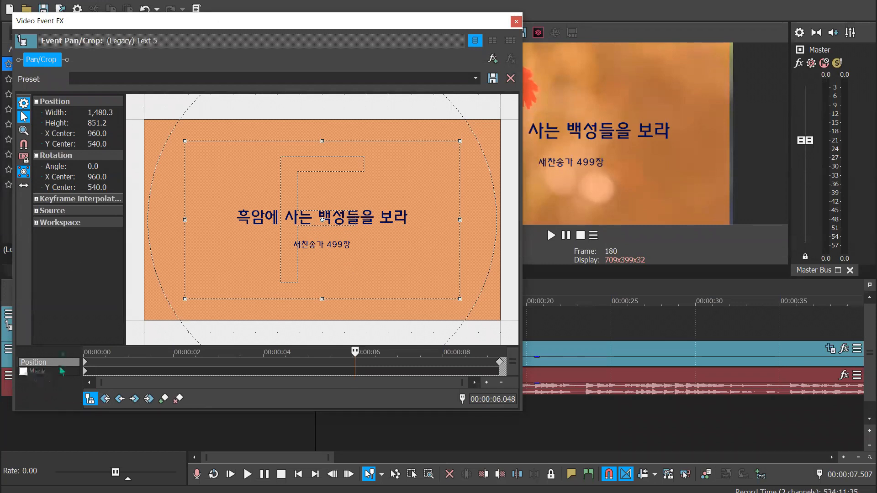
pyautogui.moveTo(232, 25); pyautogui.dragTo(252, 29)
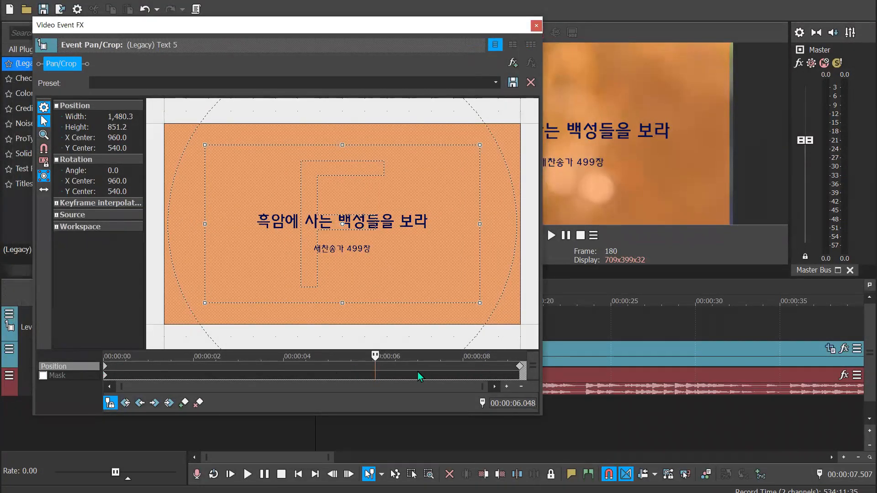
pyautogui.click(106, 368)
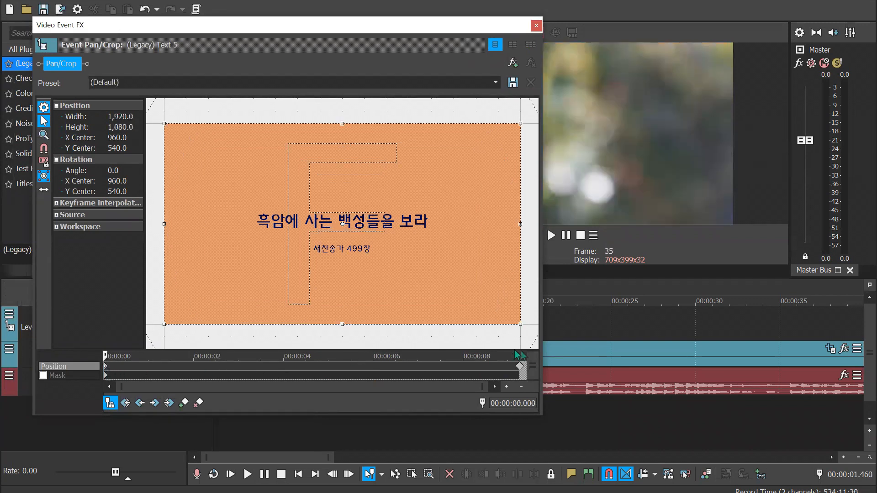
pyautogui.click(520, 367)
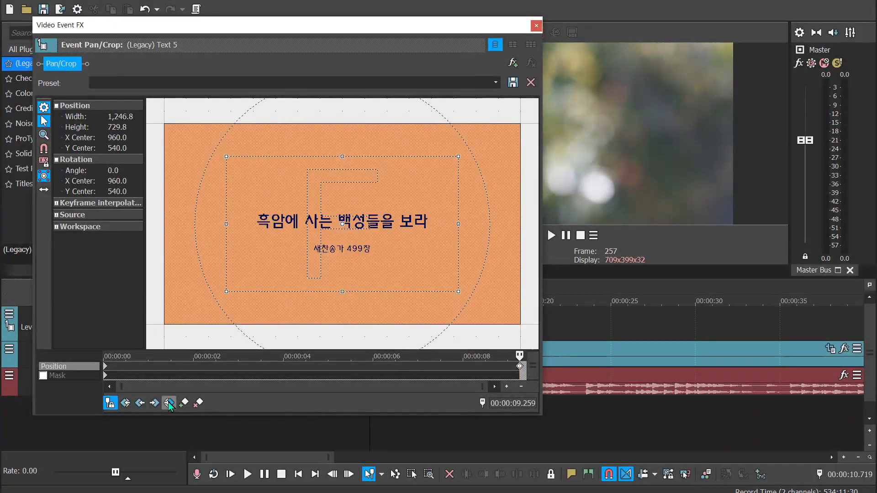
pyautogui.click(69, 376)
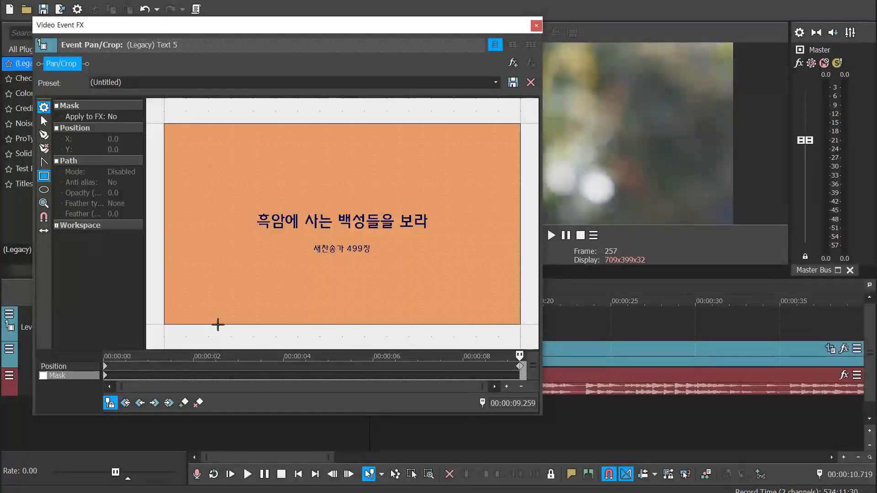
pyautogui.click(44, 178)
pyautogui.moveTo(251, 220); pyautogui.dragTo(433, 230)
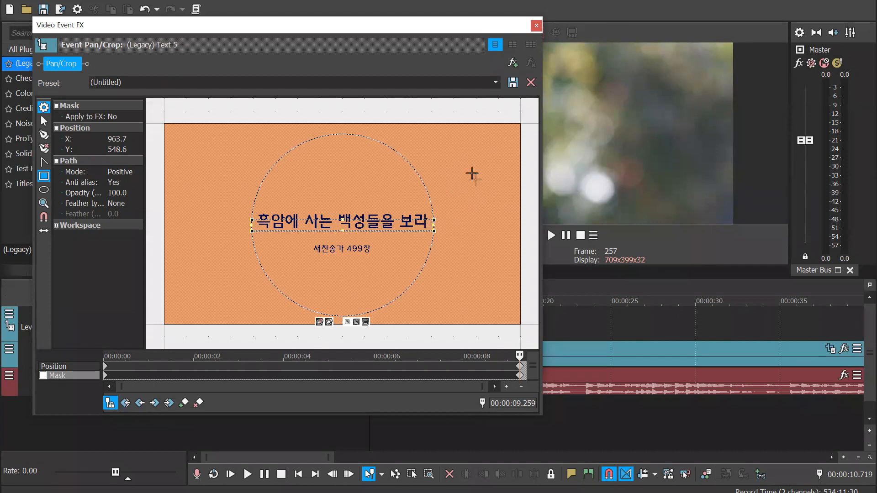
pyautogui.click(43, 376)
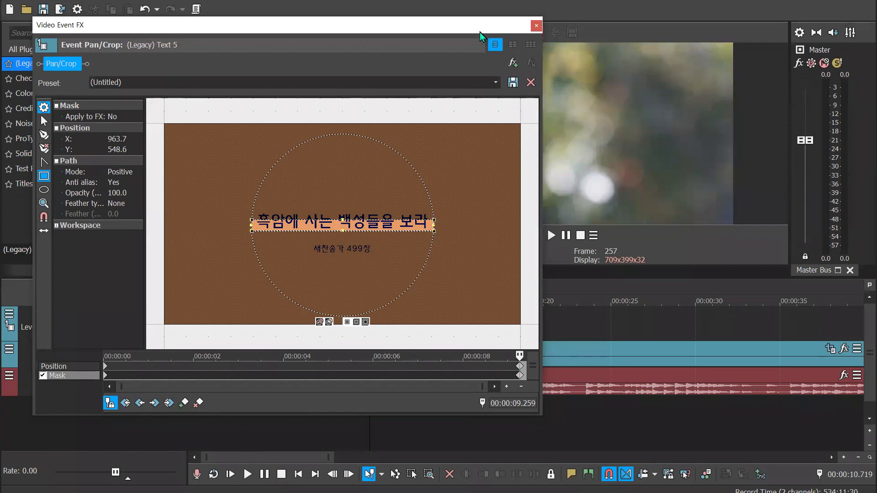
# With the playhead at about 4.3 seconds, extend the mask's upper and lower edges to enclose both the title and hymn number lines
pyautogui.moveTo(477, 29); pyautogui.dragTo(757, 326)
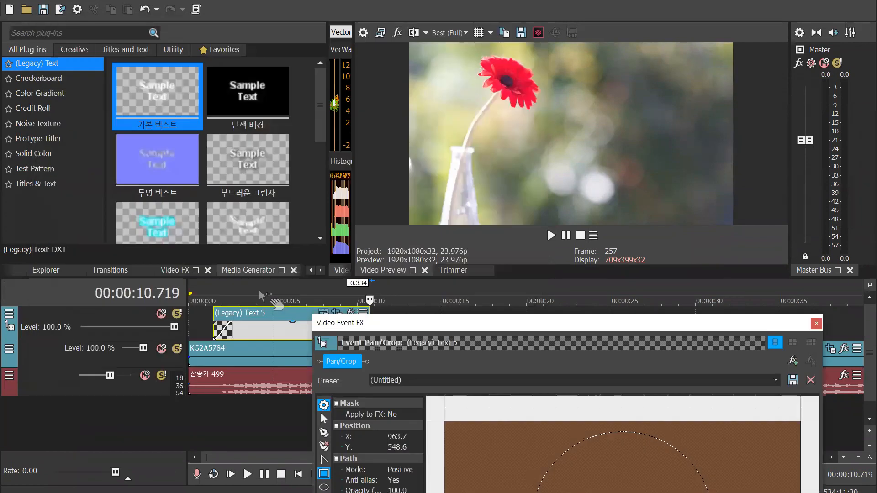
pyautogui.click(262, 296)
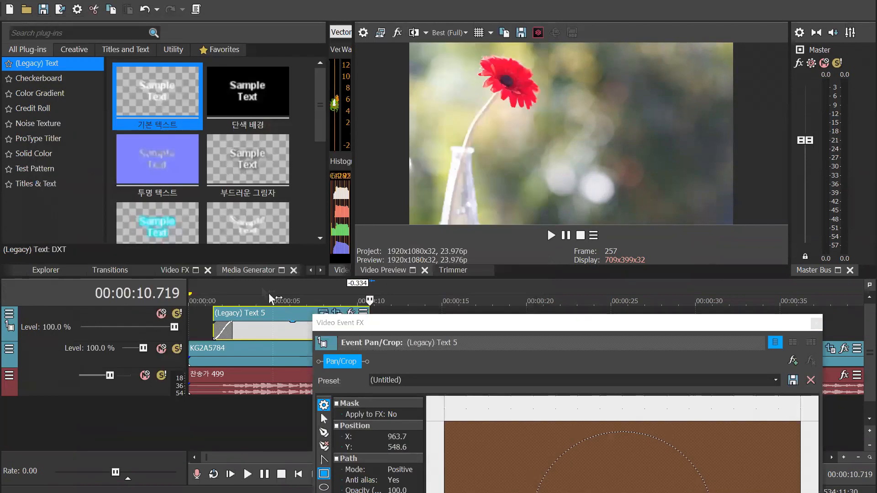
pyautogui.click(601, 325)
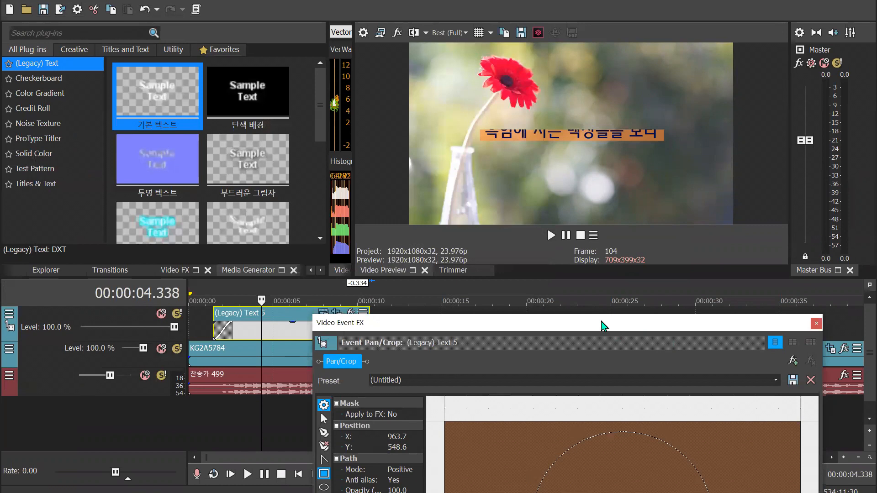
pyautogui.moveTo(602, 326); pyautogui.dragTo(331, 68)
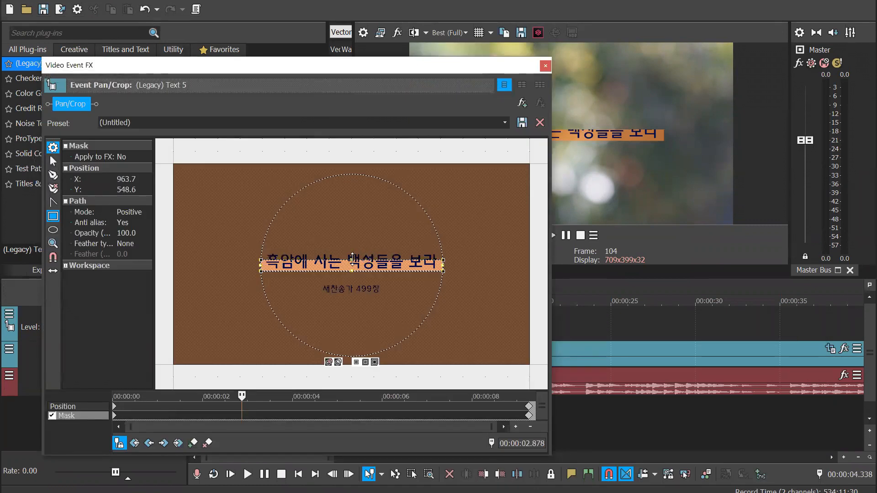
pyautogui.moveTo(352, 258); pyautogui.dragTo(351, 250)
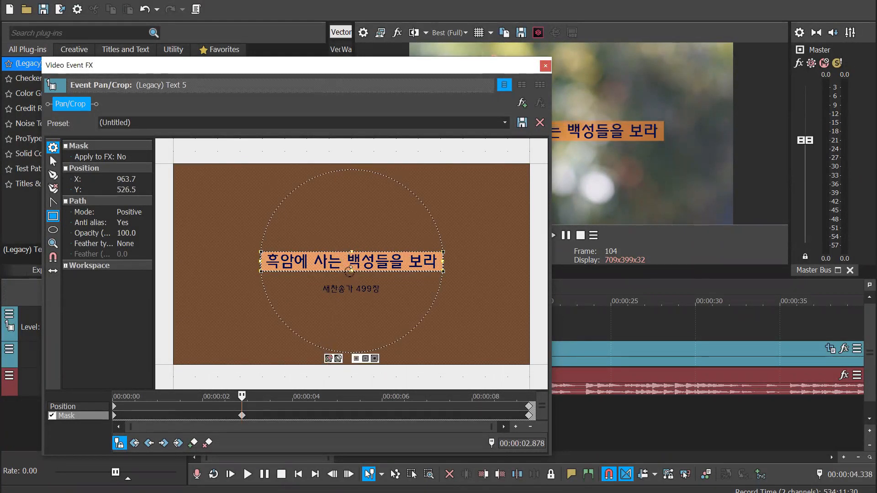
pyautogui.moveTo(351, 271); pyautogui.dragTo(352, 298)
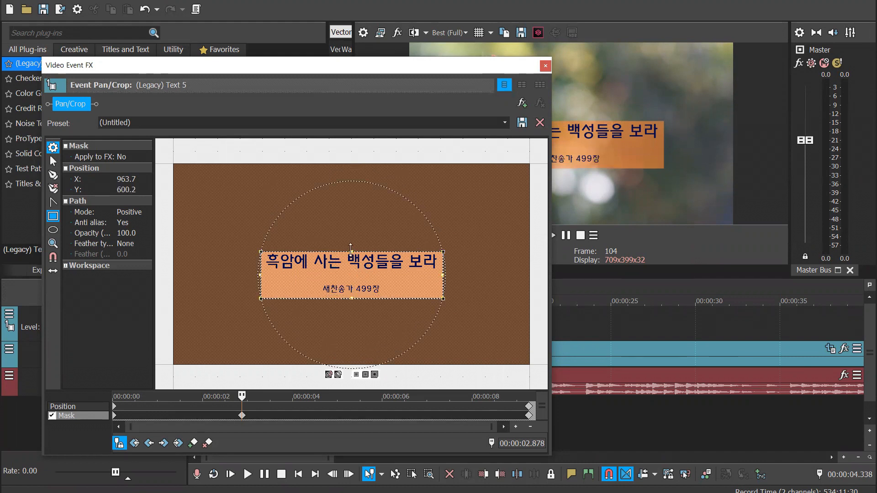
pyautogui.moveTo(350, 250); pyautogui.dragTo(351, 247)
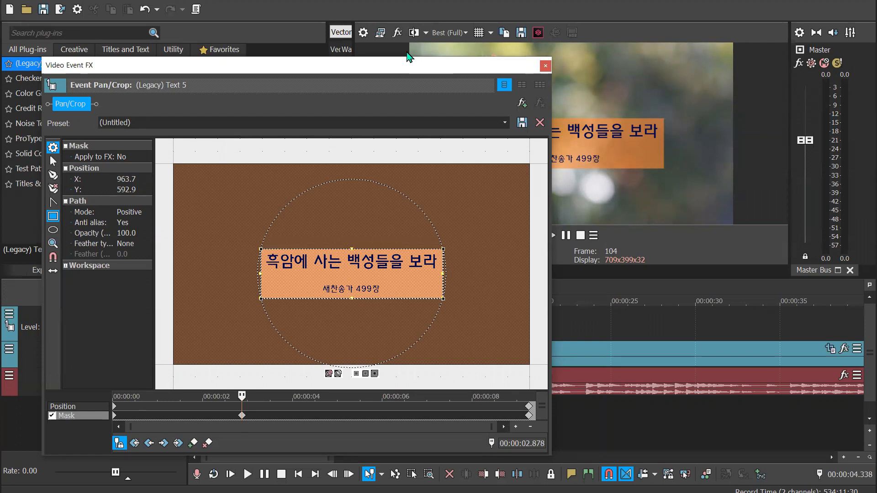
# Fine-tune the mask's upper and lower edges around both text lines, centring it at about X 964.9, Y 573.2
pyautogui.moveTo(408, 64); pyautogui.dragTo(321, 5)
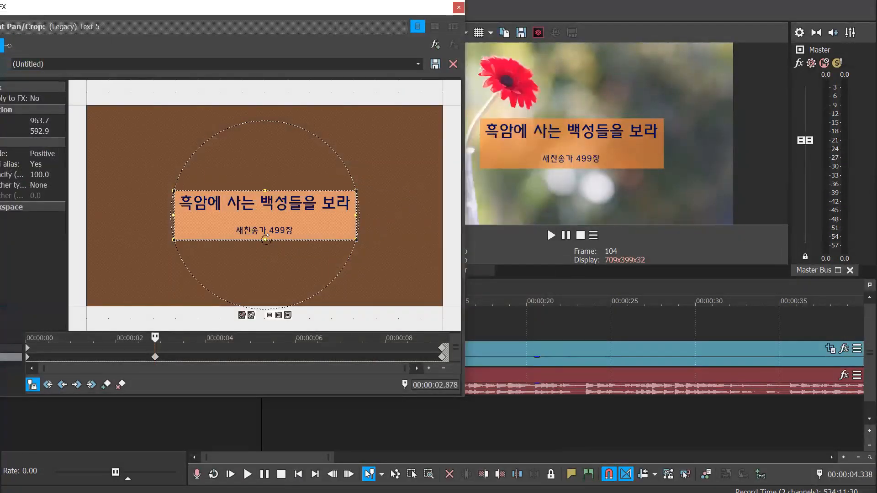
pyautogui.moveTo(262, 240); pyautogui.dragTo(262, 237)
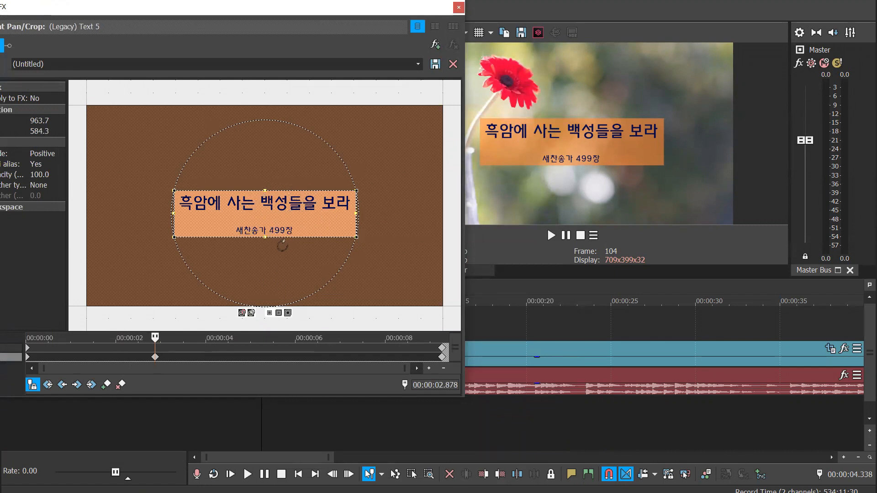
pyautogui.moveTo(292, 11); pyautogui.dragTo(307, 11)
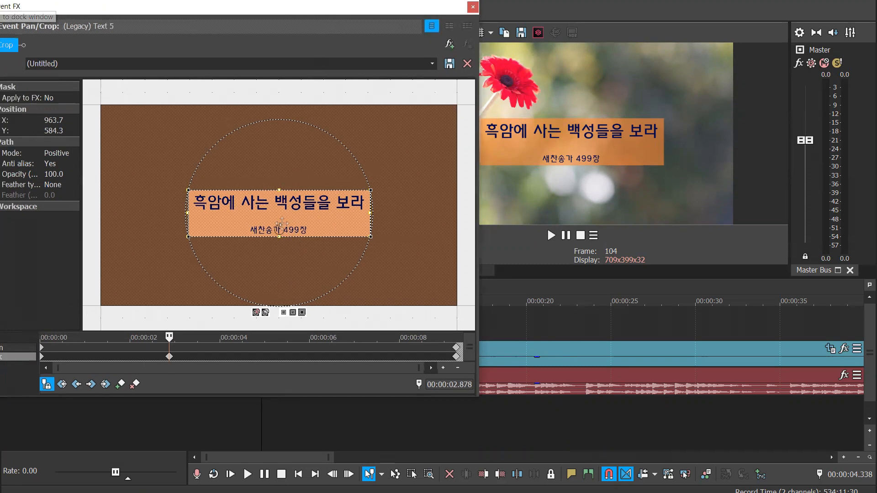
pyautogui.moveTo(280, 236); pyautogui.dragTo(279, 238)
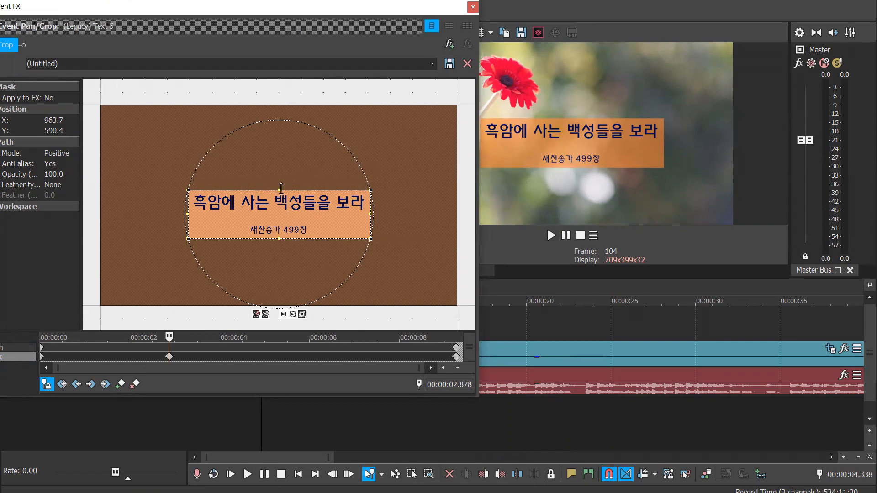
pyautogui.moveTo(281, 188); pyautogui.dragTo(281, 186)
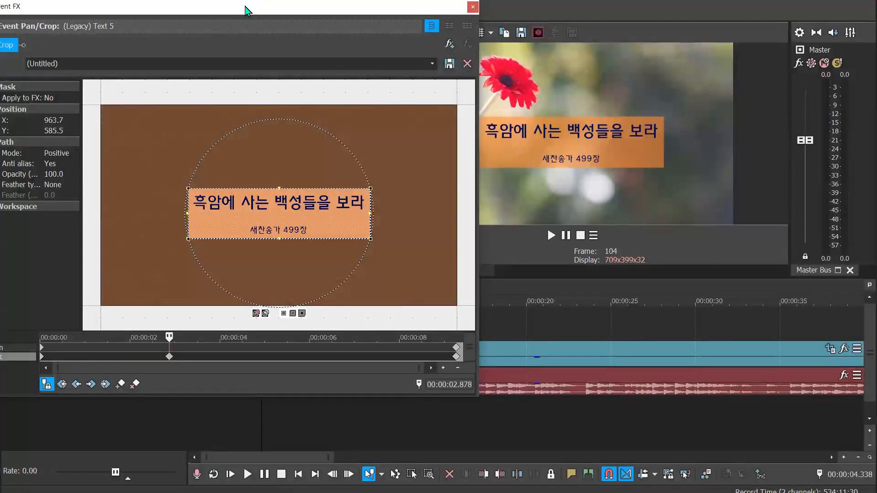
pyautogui.moveTo(245, 6); pyautogui.dragTo(289, 4)
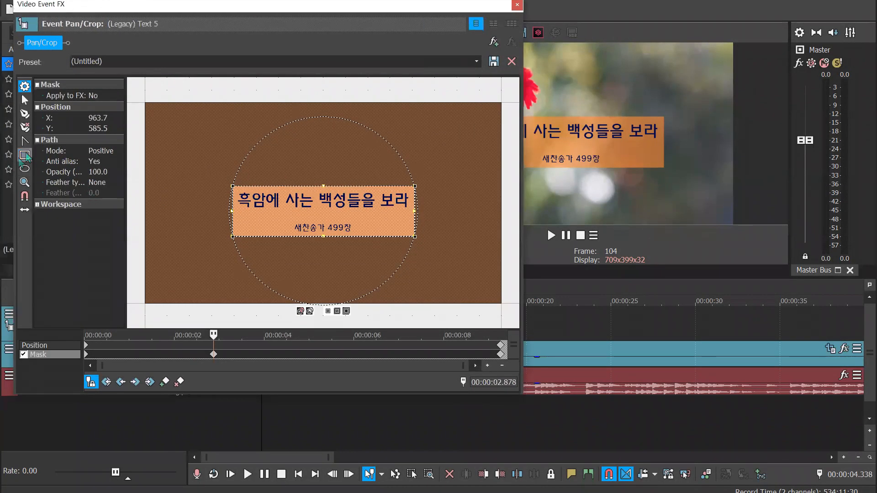
pyautogui.click(25, 156)
pyautogui.moveTo(233, 186)
pyautogui.mouseDown()
pyautogui.moveTo(245, 190)
pyautogui.moveTo(233, 182)
pyautogui.mouseUp()
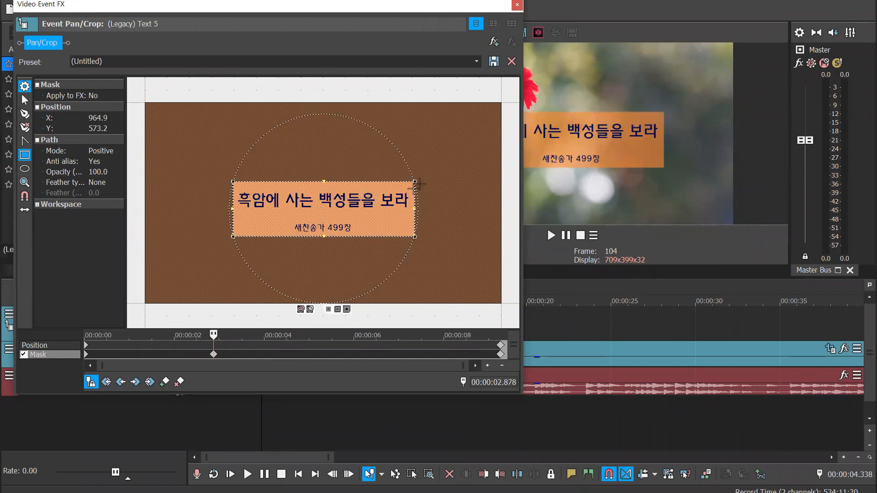
# Try rotating the title's rectangular mask counter-clockwise and enlarging it around the text
pyautogui.moveTo(415, 187); pyautogui.dragTo(399, 152)
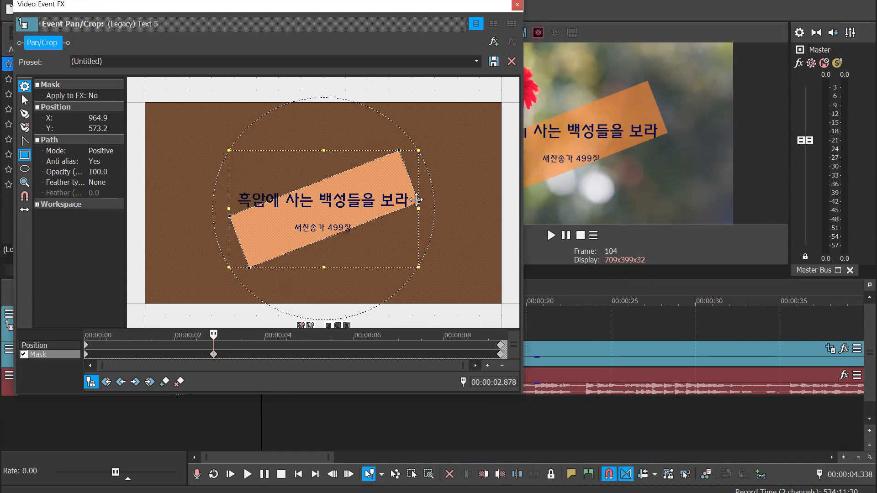
pyautogui.moveTo(416, 200); pyautogui.dragTo(428, 201)
pyautogui.moveTo(348, 200); pyautogui.dragTo(321, 192)
pyautogui.moveTo(211, 149); pyautogui.dragTo(189, 126)
pyautogui.moveTo(402, 268); pyautogui.dragTo(442, 286)
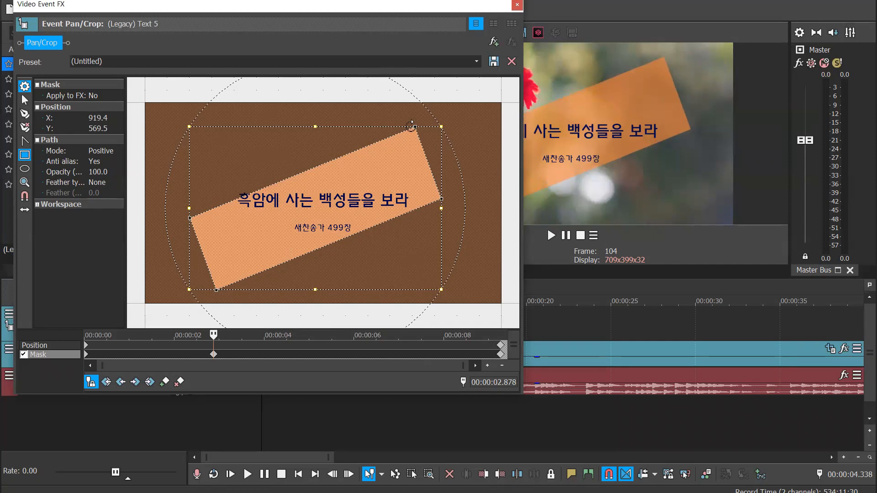
# Replace the title's rectangular mask with an elliptical mask around both text lines, centred at about X 952.6, Y 536.3
pyautogui.press('Delete')
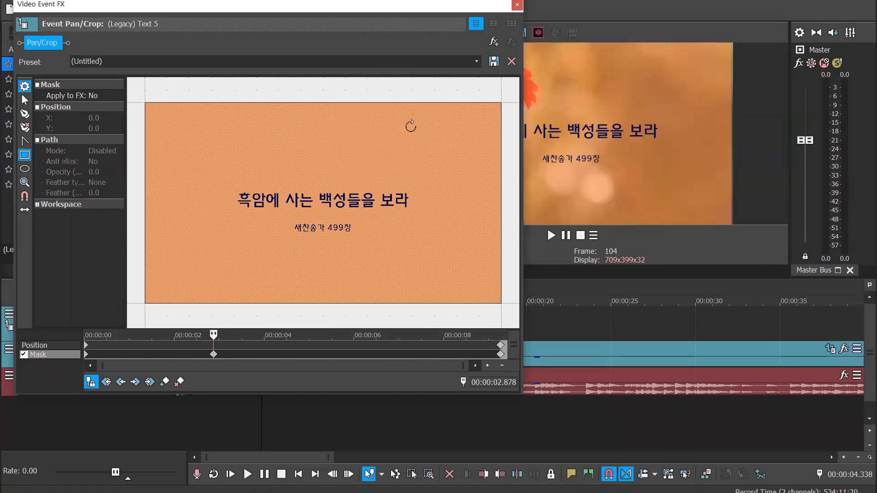
pyautogui.click(25, 169)
pyautogui.moveTo(412, 242); pyautogui.dragTo(233, 163)
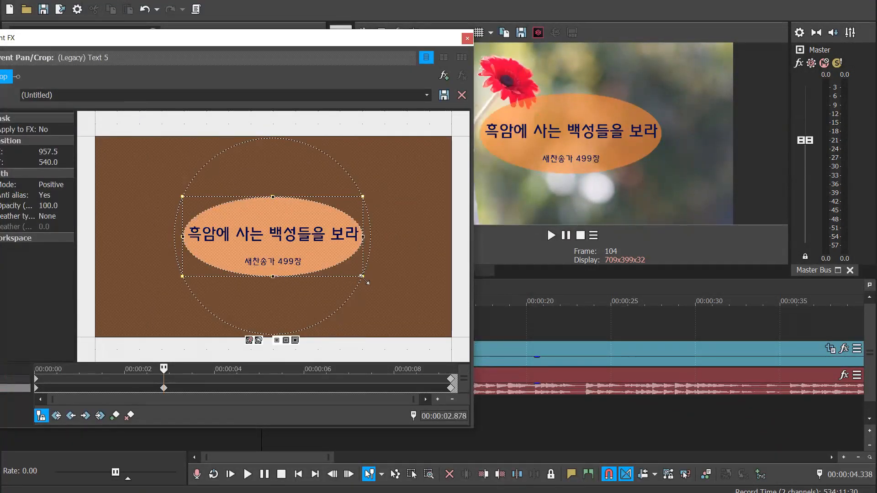
pyautogui.moveTo(361, 276); pyautogui.dragTo(365, 279)
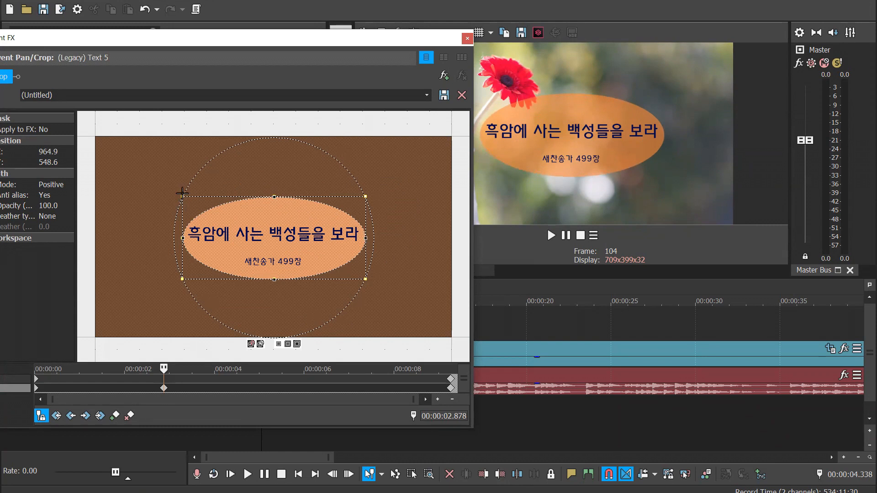
pyautogui.moveTo(179, 192); pyautogui.dragTo(175, 188)
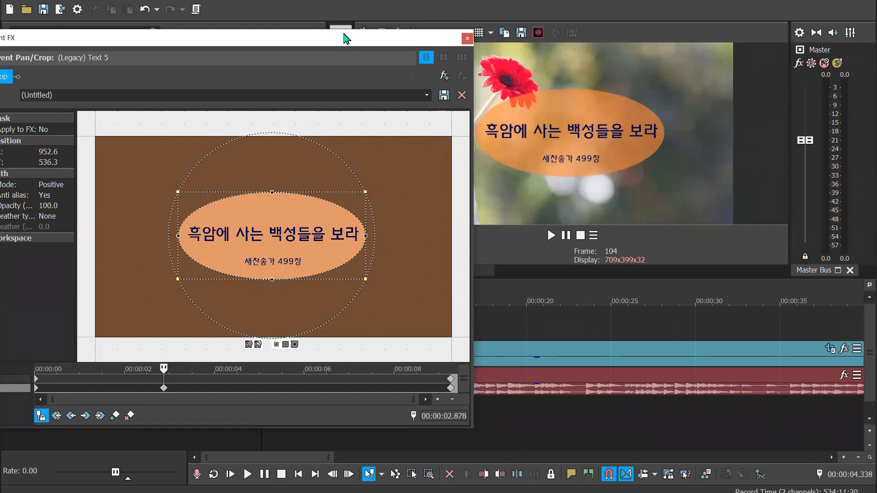
pyautogui.moveTo(344, 37); pyautogui.dragTo(385, 17)
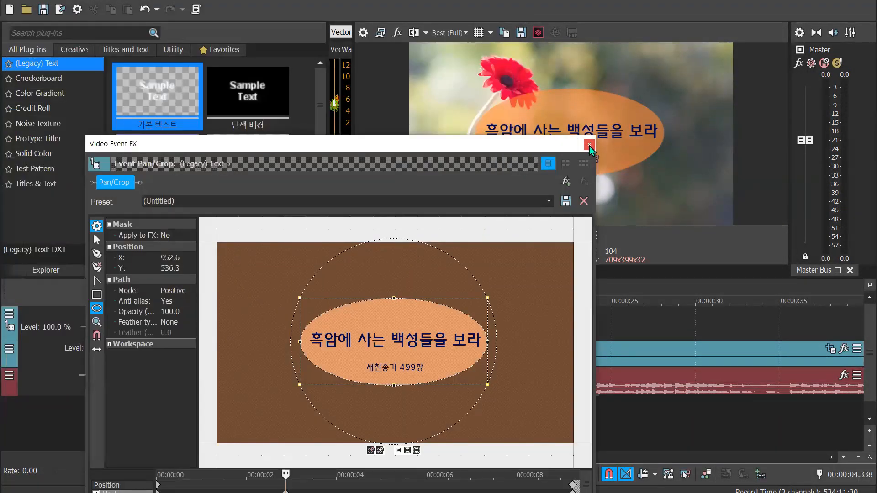
pyautogui.click(590, 146)
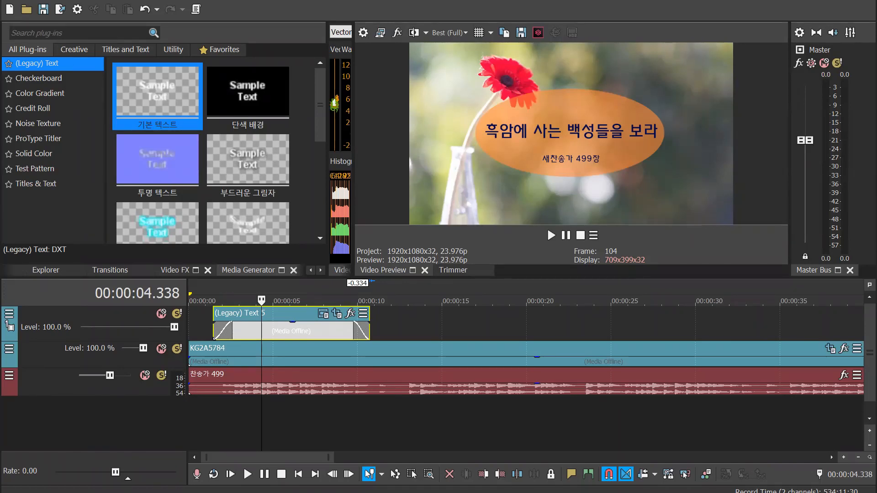
# Add the orange flower photo to a new video track above the title, starting at about 2 seconds
pyautogui.moveTo(309, 348); pyautogui.dragTo(428, 323)
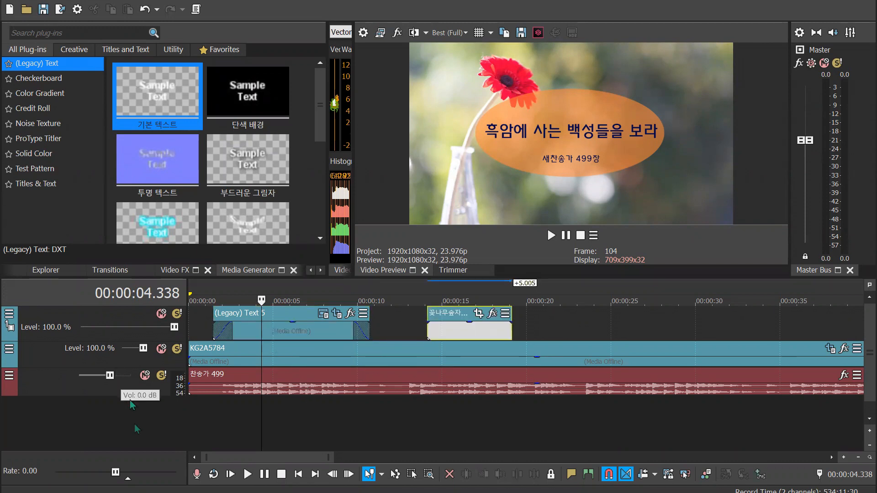
pyautogui.rightClick(143, 419)
pyautogui.click(229, 454)
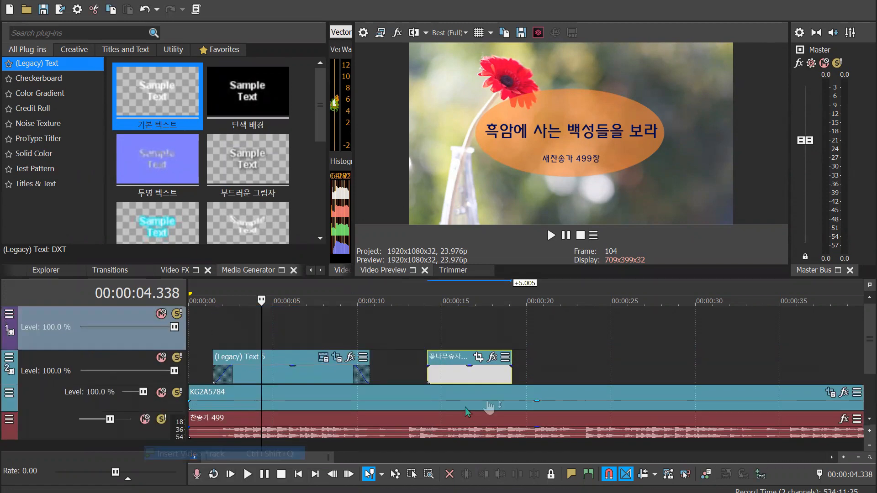
pyautogui.moveTo(494, 379); pyautogui.dragTo(259, 334)
pyautogui.click(328, 290)
pyautogui.click(265, 290)
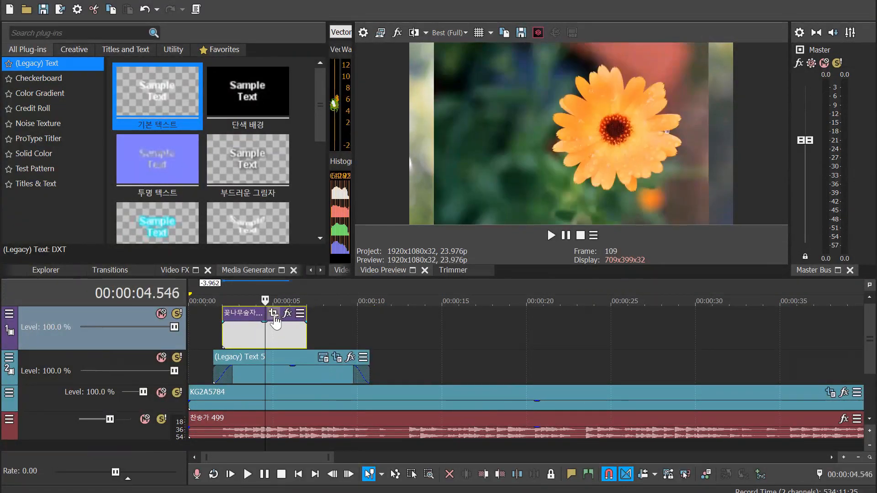
# In the flower photo's Pan/Crop, enable the mask and draw an oval mask over the orange flower at 00:00:00.000
pyautogui.click(274, 314)
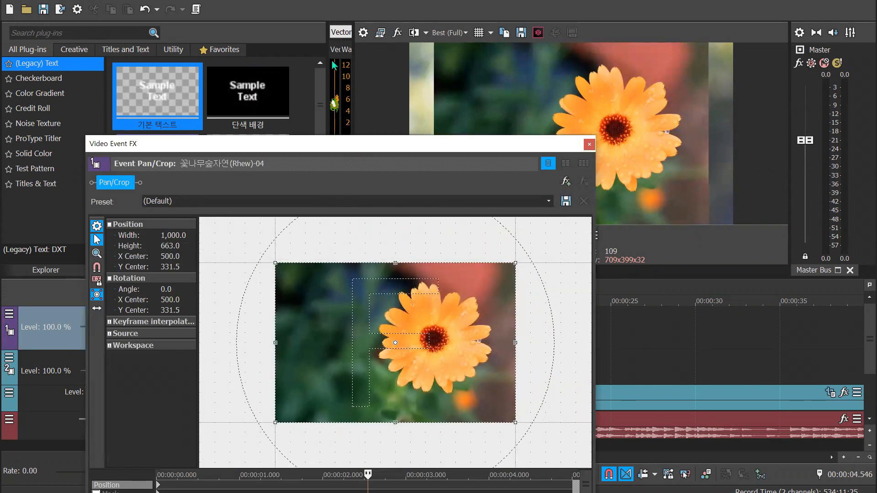
pyautogui.moveTo(361, 141); pyautogui.dragTo(331, 60)
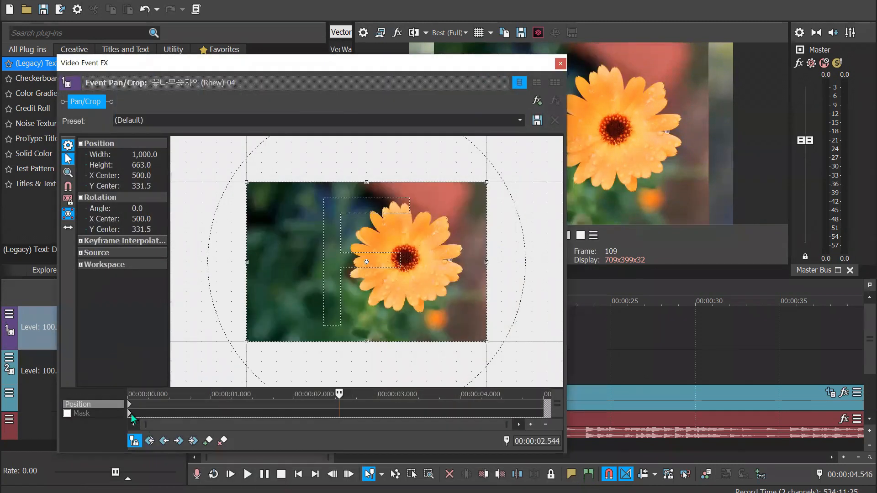
pyautogui.click(69, 414)
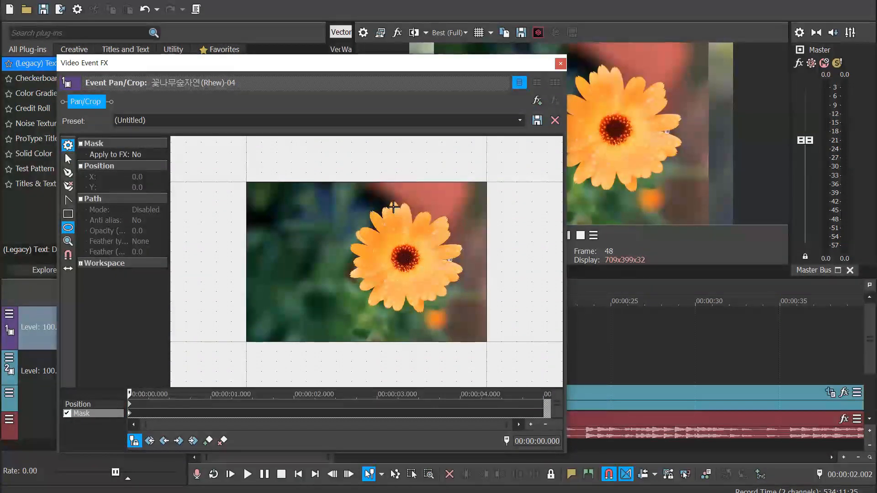
pyautogui.moveTo(395, 204); pyautogui.dragTo(446, 311)
# Widen the oval mask on each side to enclose the whole orange flower, centring it at about X 656.7, Y 312.5
pyautogui.moveTo(396, 255); pyautogui.dragTo(347, 255)
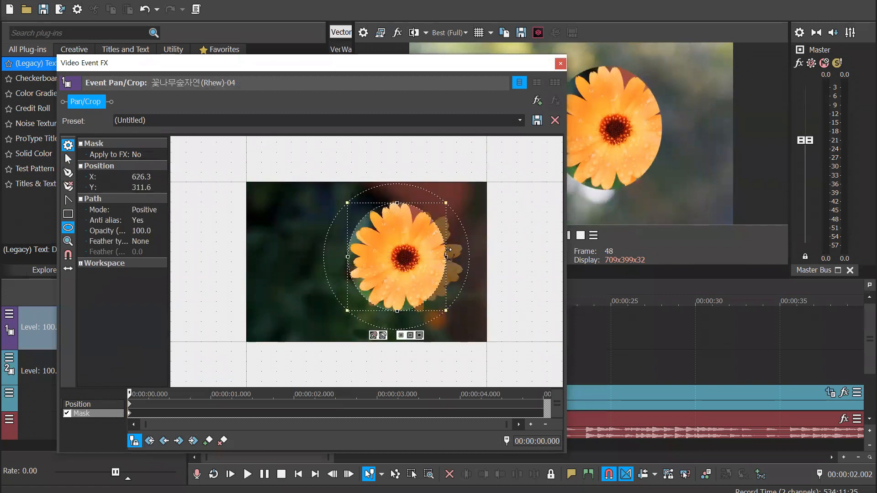
pyautogui.moveTo(445, 255); pyautogui.dragTo(465, 256)
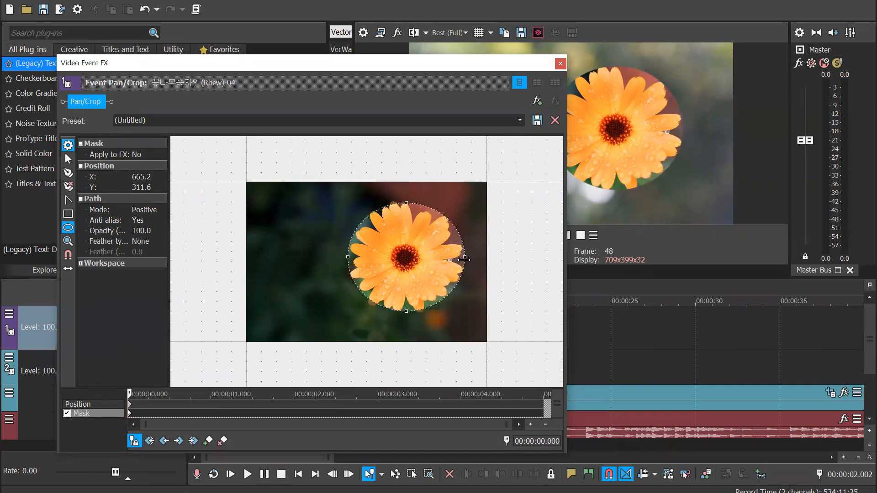
pyautogui.moveTo(406, 312); pyautogui.dragTo(407, 314)
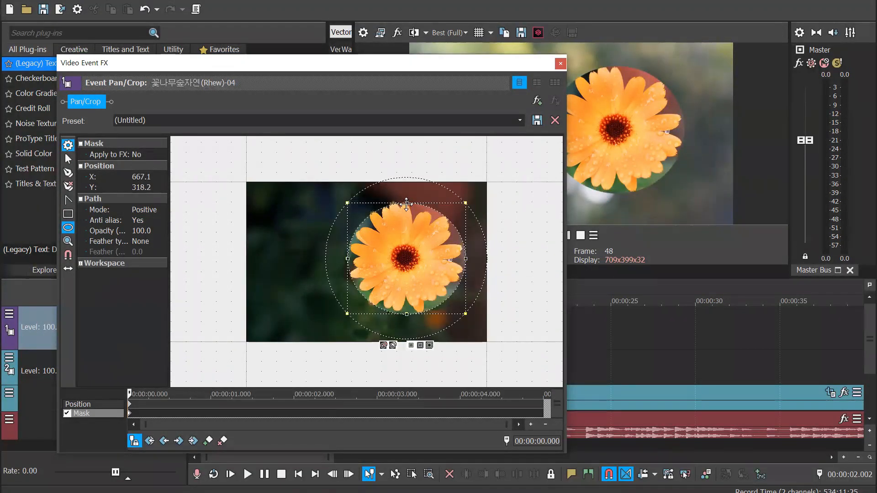
pyautogui.moveTo(406, 201); pyautogui.dragTo(407, 200)
pyautogui.moveTo(347, 257); pyautogui.dragTo(342, 258)
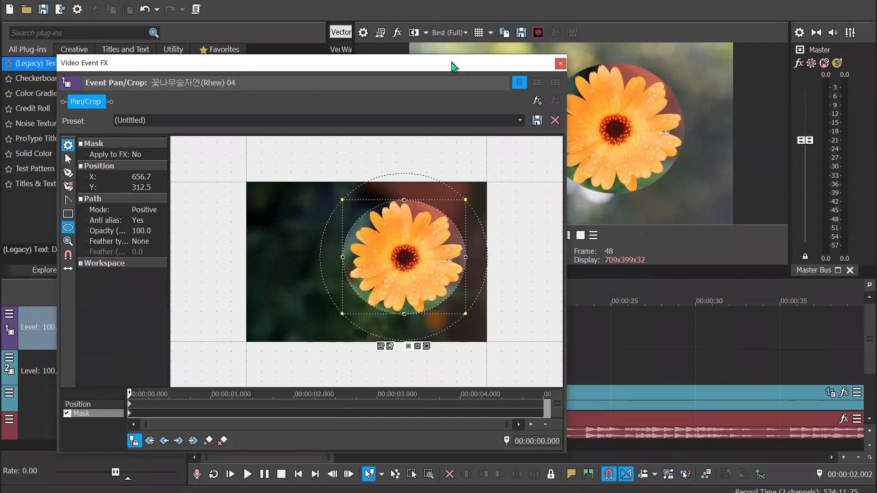
pyautogui.moveTo(453, 66); pyautogui.dragTo(709, 277)
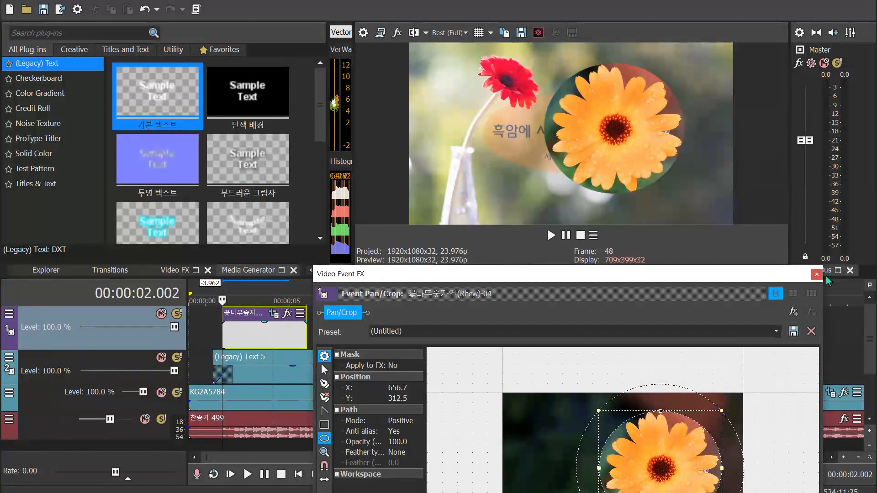
pyautogui.scroll(-5, 521, 395)
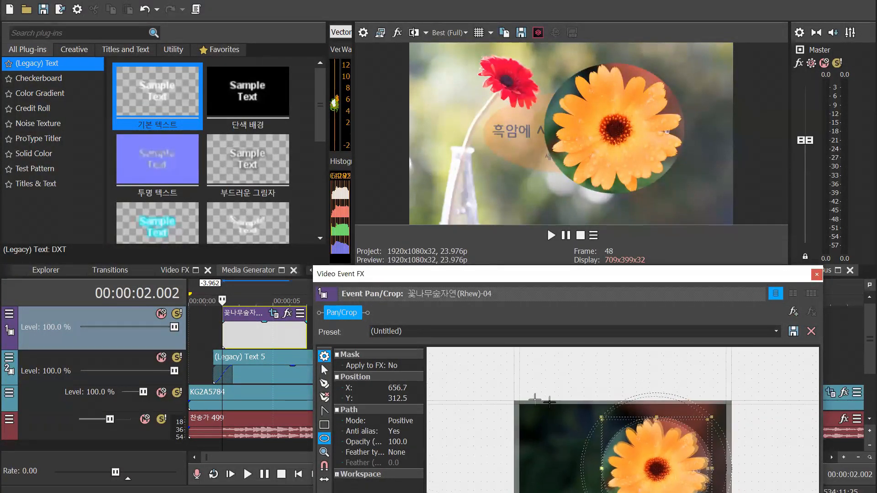
pyautogui.moveTo(609, 276); pyautogui.dragTo(466, 127)
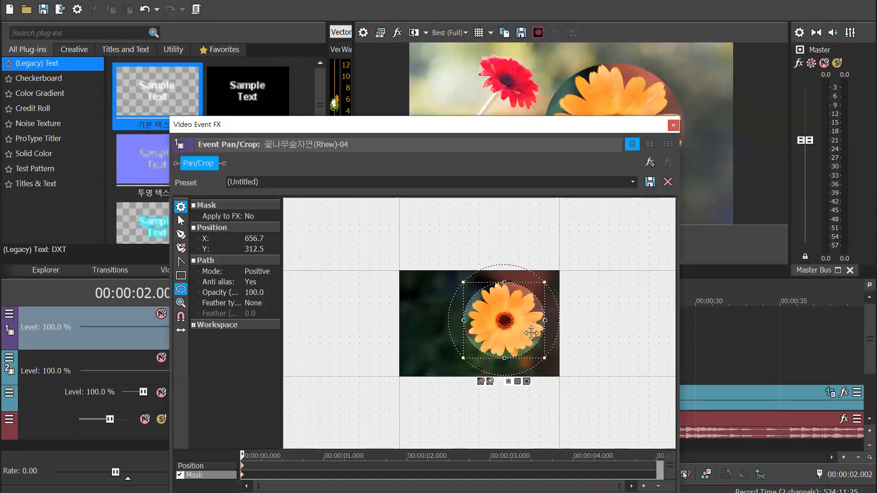
pyautogui.click(673, 126)
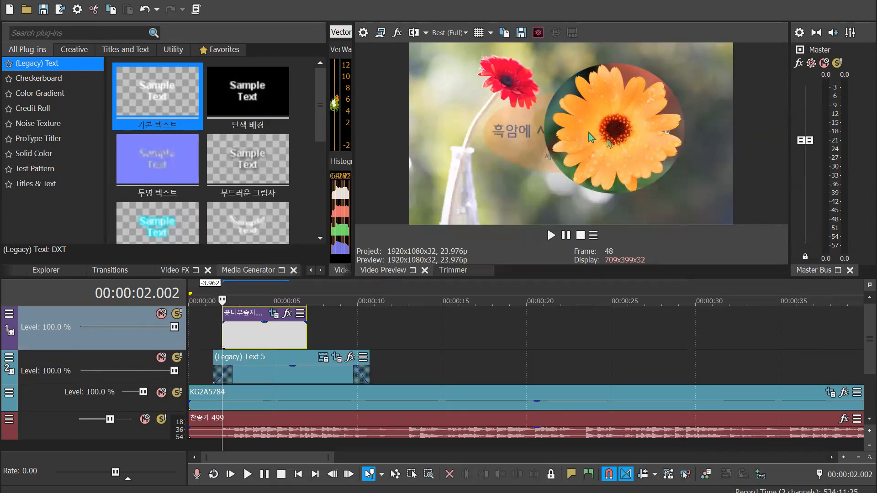
# Shrink the masked flower by enlarging the photo's Pan/Crop position frame to about 1,488.7 wide and 1,443.2 high
pyautogui.click(274, 314)
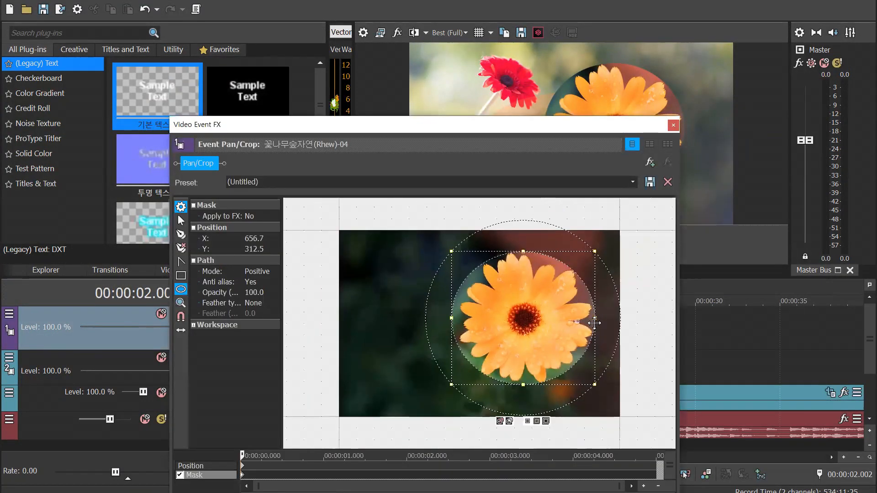
pyautogui.scroll(-2, 594, 323)
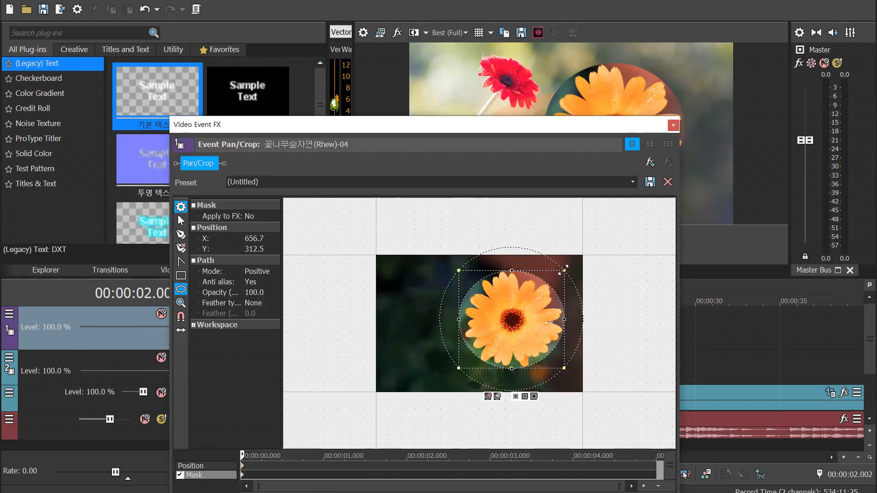
pyautogui.click(206, 466)
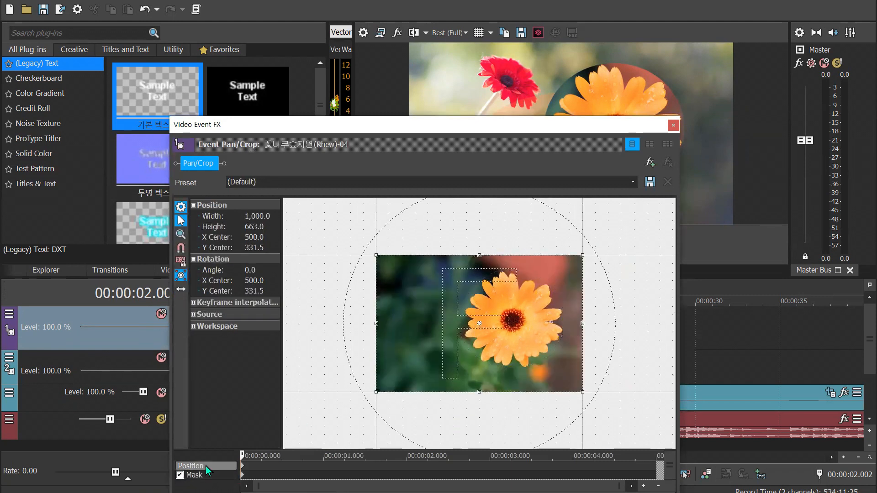
pyautogui.moveTo(582, 255); pyautogui.dragTo(627, 228)
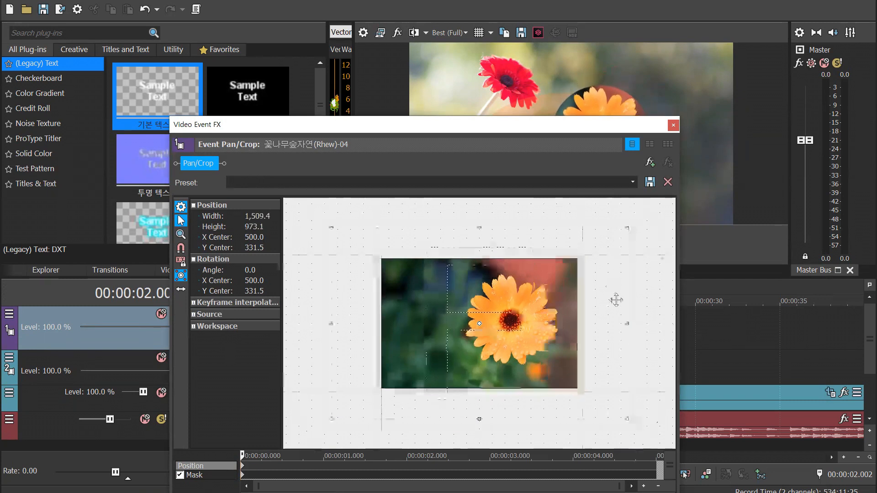
pyautogui.moveTo(566, 126); pyautogui.dragTo(375, 100)
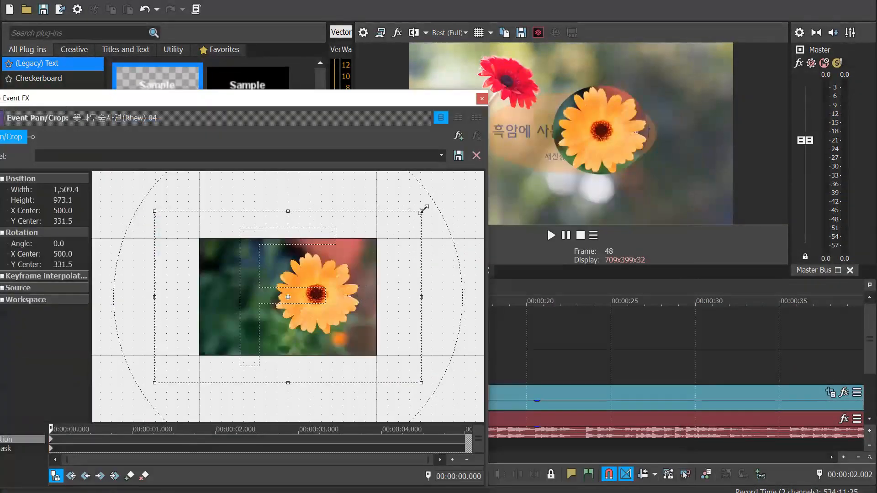
pyautogui.moveTo(423, 209); pyautogui.dragTo(419, 241)
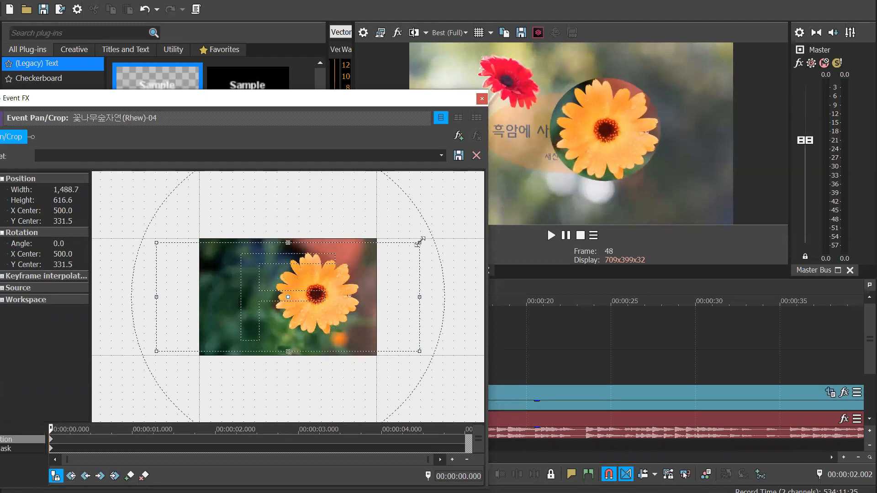
pyautogui.moveTo(288, 242); pyautogui.dragTo(307, 169)
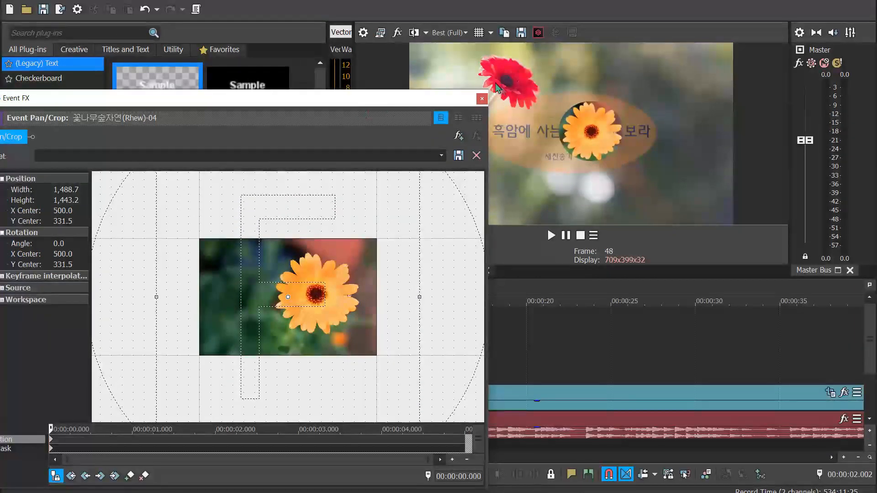
pyautogui.moveTo(352, 106); pyautogui.dragTo(422, 150)
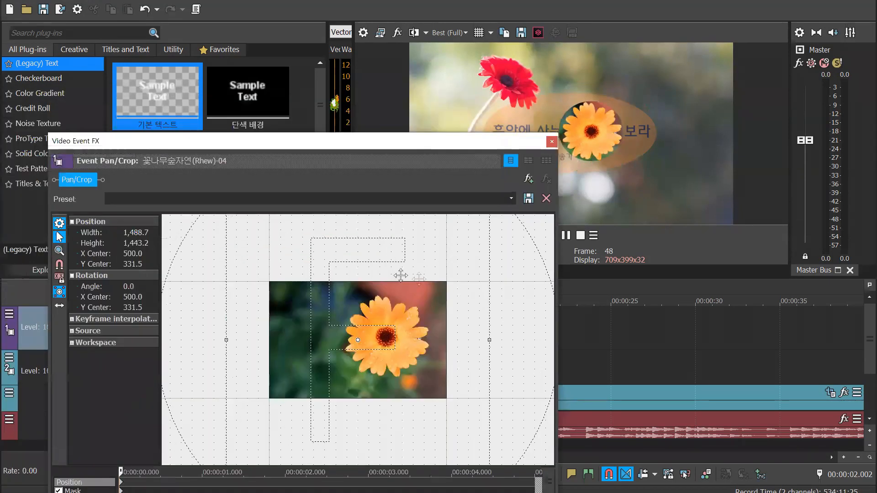
# Move the Pan/Crop frame's centre to about X 1,127.7, Y 742.2 so the orange flower covers the red one
pyautogui.moveTo(462, 312); pyautogui.dragTo(543, 345)
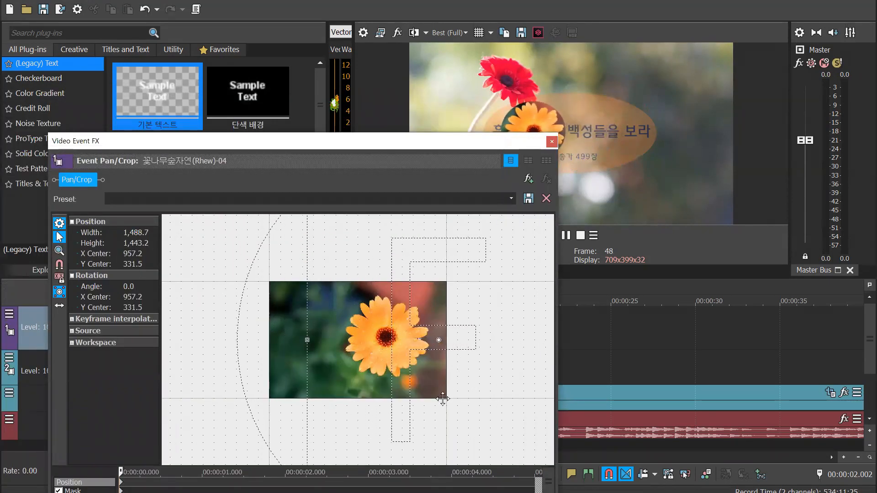
pyautogui.click(59, 306)
pyautogui.moveTo(425, 322); pyautogui.dragTo(429, 401)
pyautogui.click(59, 306)
pyautogui.moveTo(402, 359); pyautogui.dragTo(432, 359)
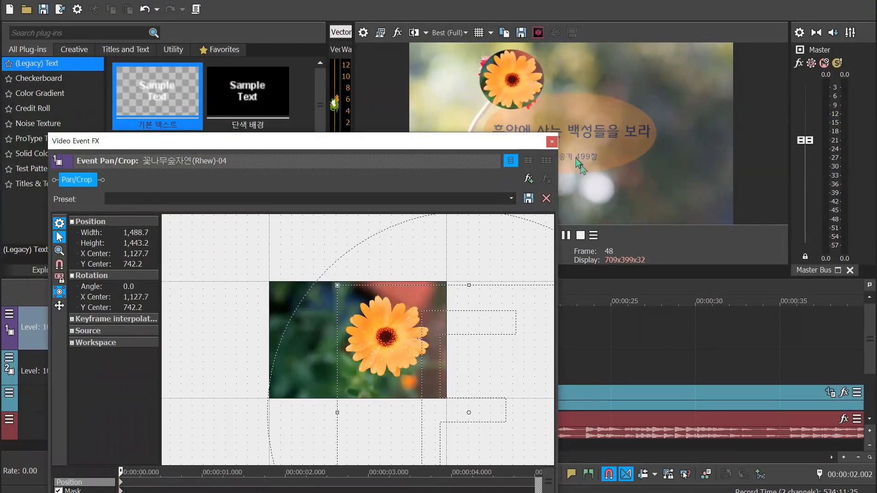
pyautogui.click(552, 141)
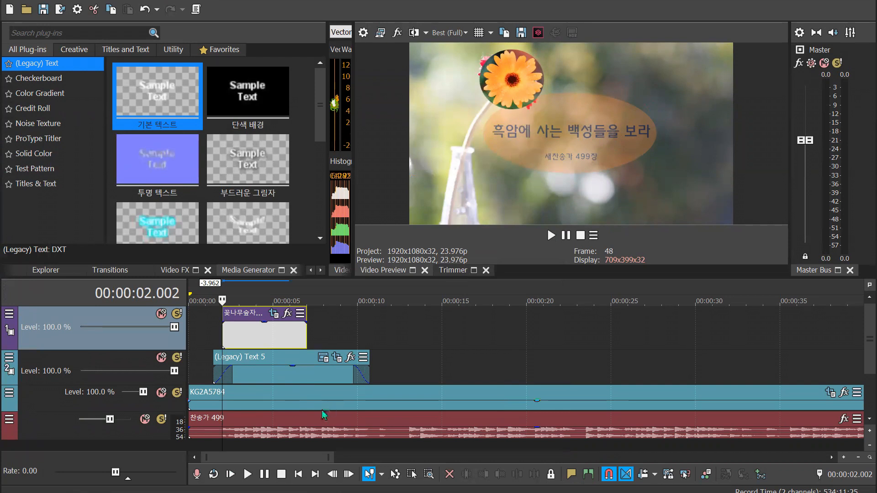
# Preview the title and flower overlay at about 7.9 seconds and 5 seconds on the timeline
pyautogui.click(322, 379)
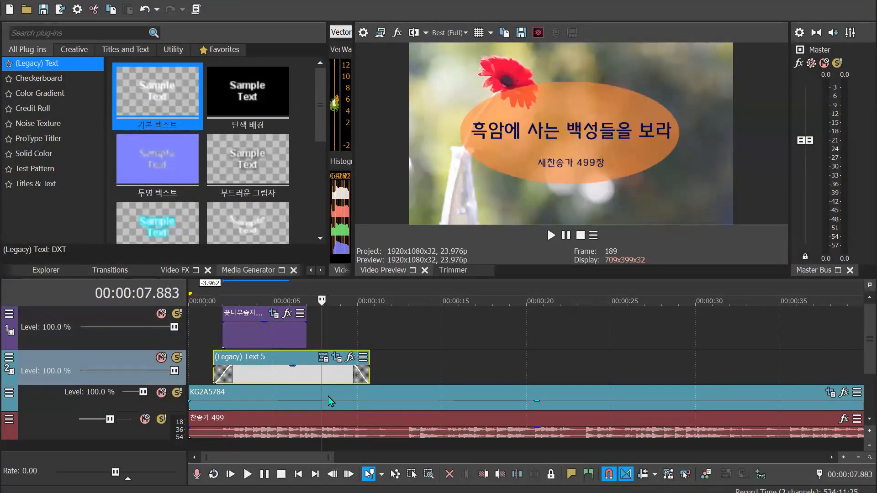
pyautogui.click(272, 377)
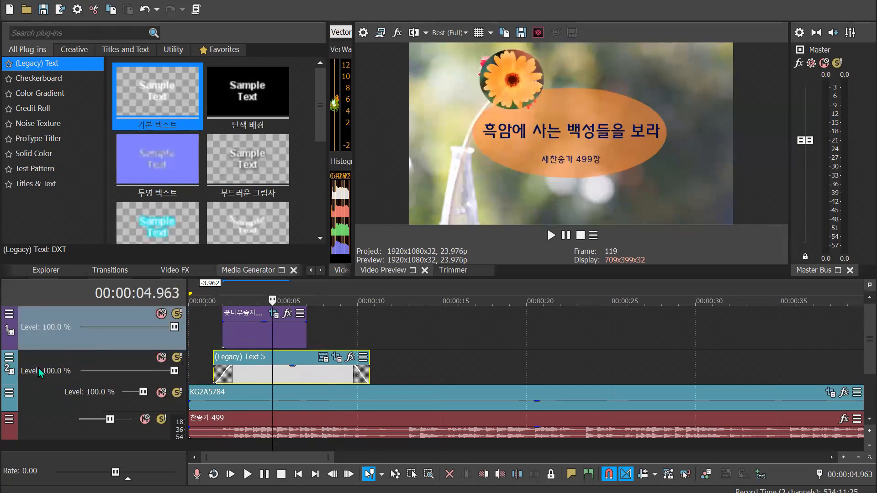
# Move the title track above the flower overlay track and preview the new layering at about 3.3 and 5.8 seconds
pyautogui.moveTo(65, 308); pyautogui.dragTo(66, 307)
pyautogui.click(243, 290)
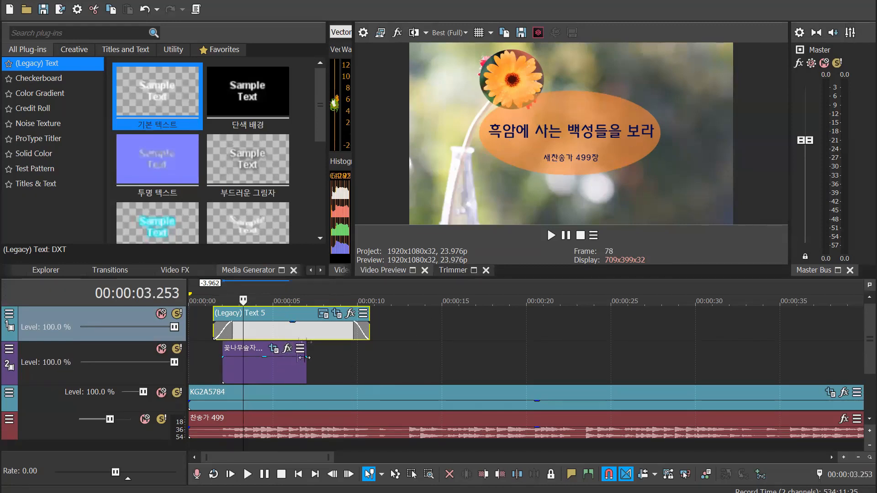
pyautogui.click(287, 334)
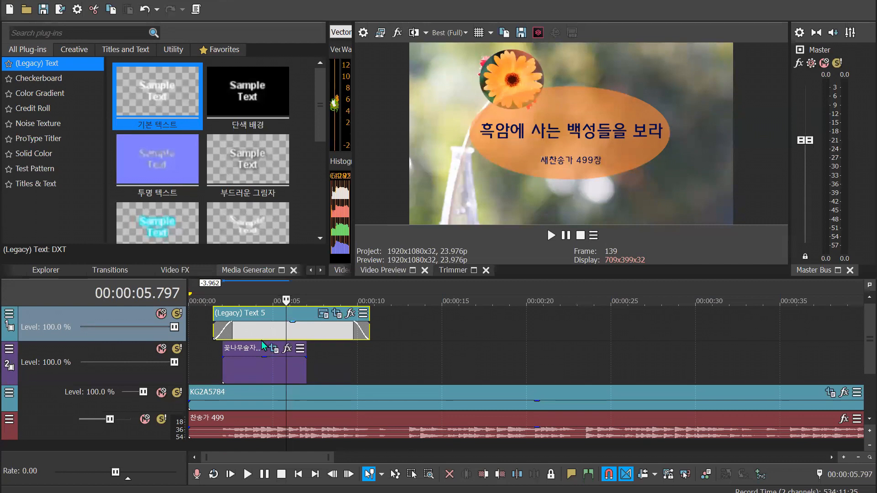
# Shift the title event forward by about 12.97 seconds, clear of the flower overlay, and preview the flower alone at about 3.8 seconds
pyautogui.moveTo(305, 333); pyautogui.dragTo(524, 337)
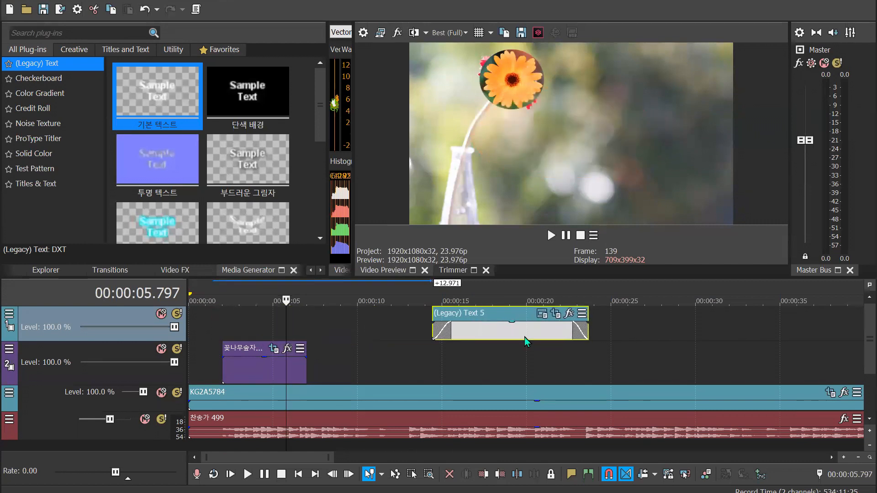
pyautogui.click(254, 304)
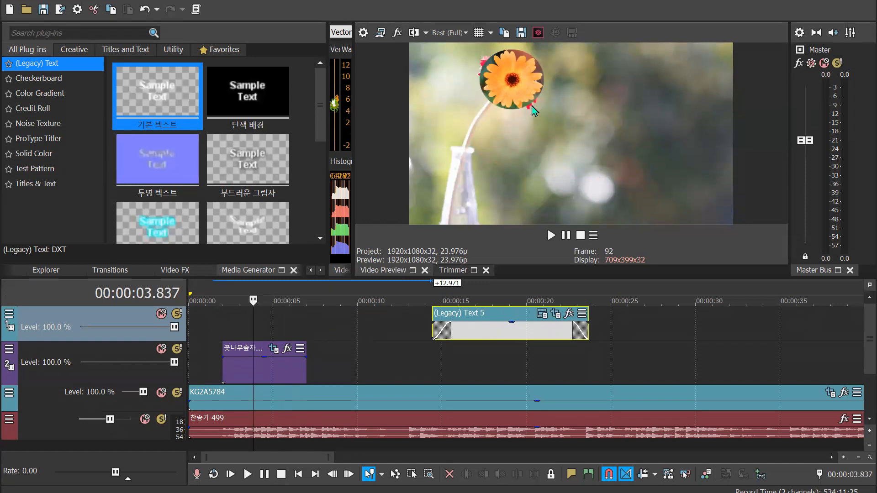
# Enlarge the masked flower by reducing its Pan/Crop position frame to about 1,190.3 wide and 1,224.0 high, centred at about X 973.8, Y 686.3
pyautogui.click(273, 350)
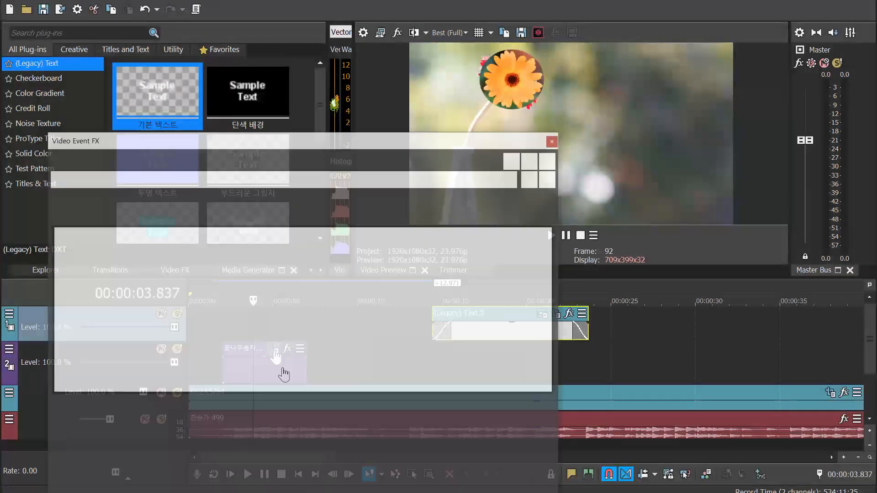
pyautogui.scroll(-5, 297, 386)
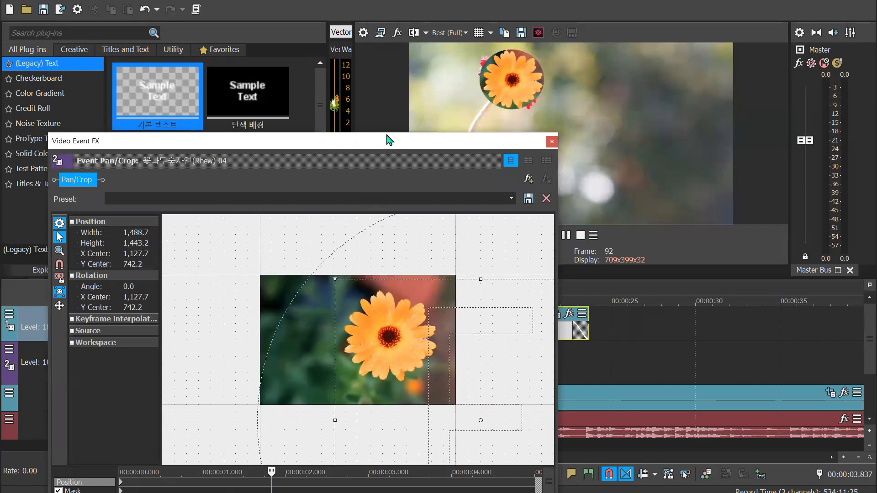
pyautogui.moveTo(388, 140); pyautogui.dragTo(374, 13)
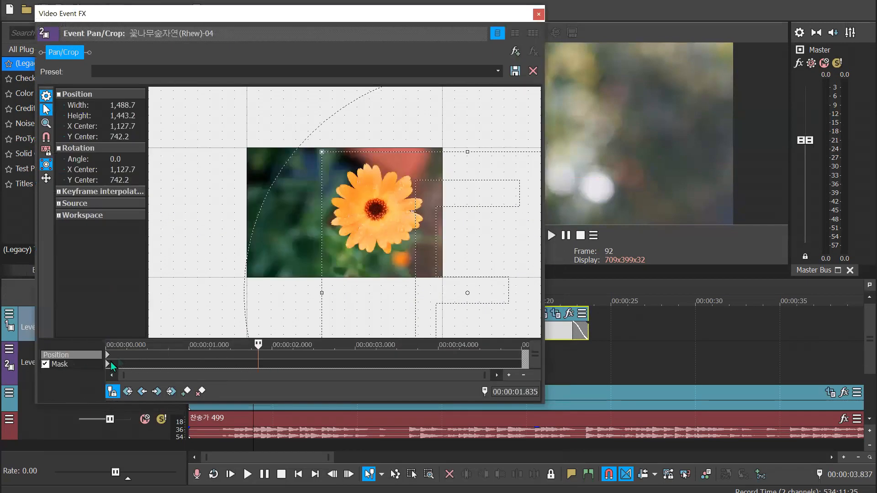
pyautogui.click(107, 367)
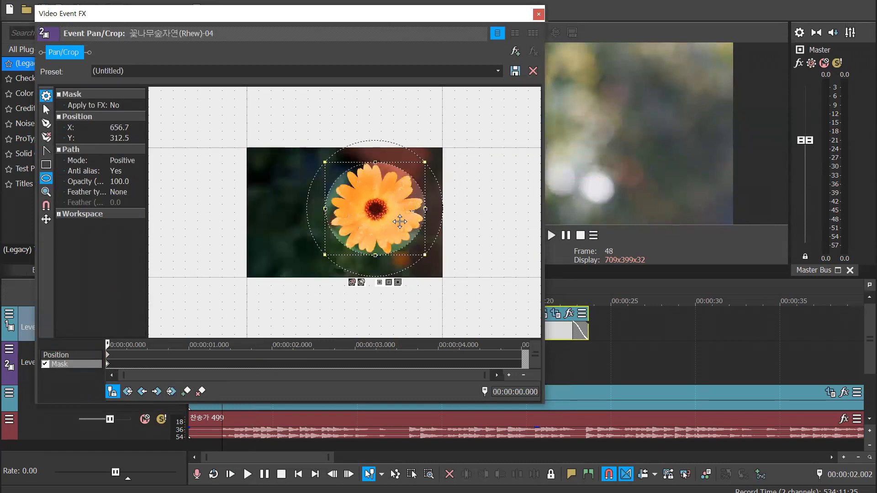
pyautogui.click(71, 359)
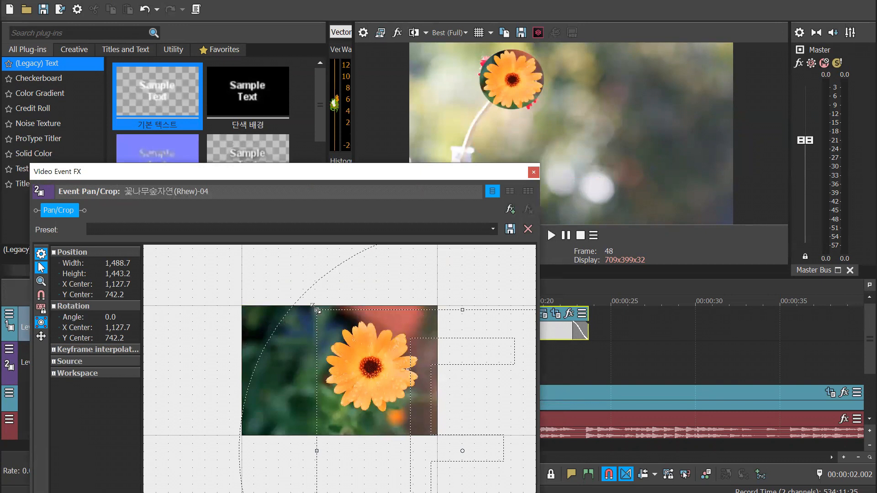
pyautogui.moveTo(317, 310)
pyautogui.mouseDown()
pyautogui.moveTo(329, 319)
pyautogui.moveTo(317, 311)
pyautogui.mouseUp()
pyautogui.moveTo(418, 383); pyautogui.dragTo(412, 377)
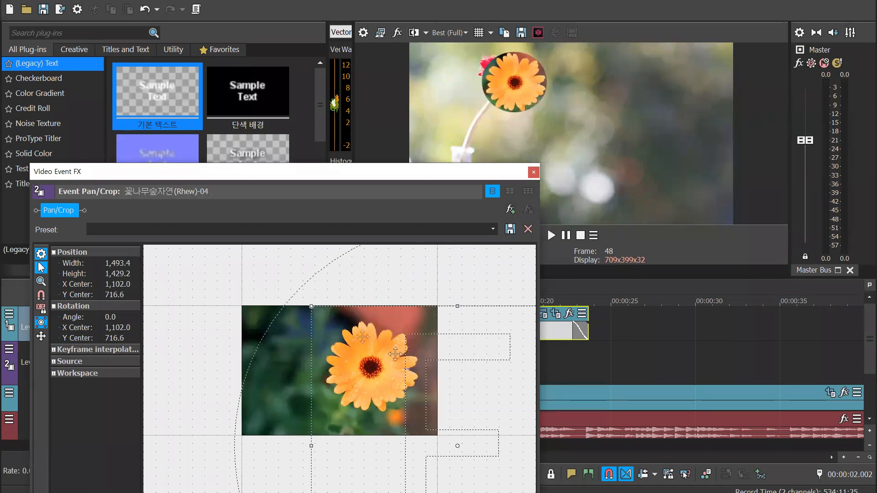
pyautogui.moveTo(311, 306); pyautogui.dragTo(327, 316)
pyautogui.moveTo(413, 349); pyautogui.dragTo(403, 347)
pyautogui.moveTo(313, 307); pyautogui.dragTo(326, 317)
pyautogui.moveTo(404, 351); pyautogui.dragTo(388, 348)
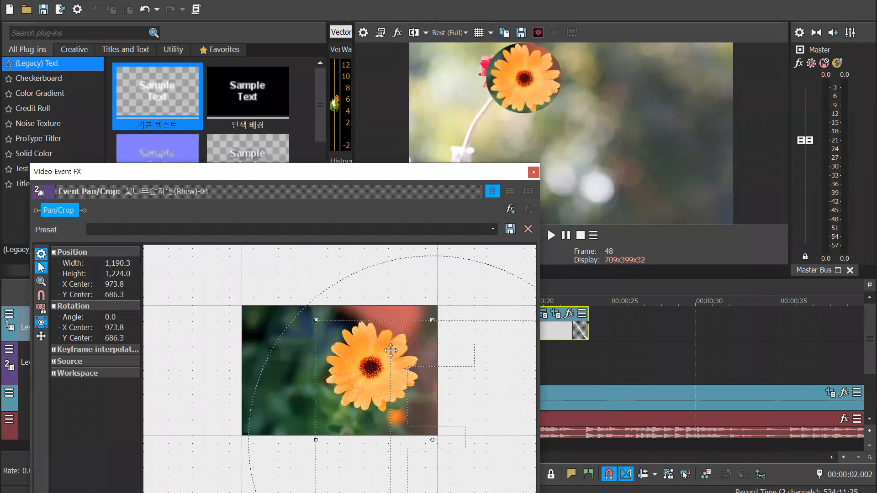
# Widen the Pan/Crop frame to about 1,352.0 and move its centre to about X 1,040.6, Y 707.3
pyautogui.moveTo(470, 172); pyautogui.dragTo(473, 94)
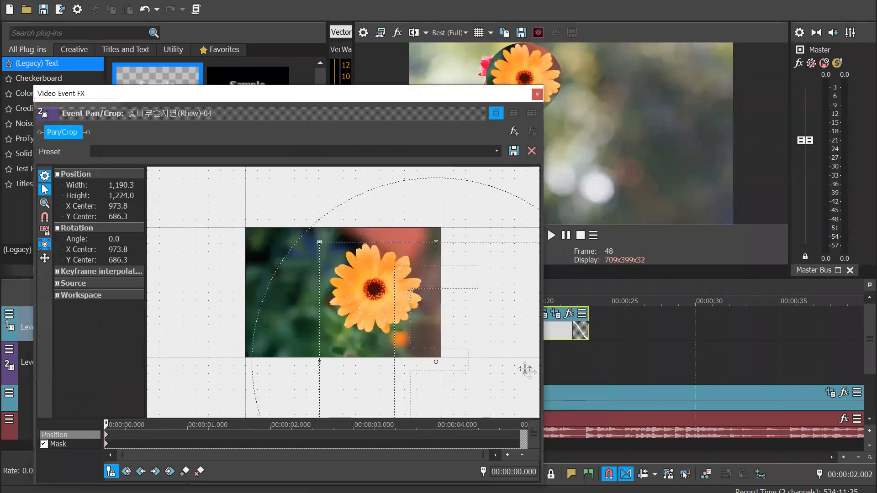
pyautogui.scroll(-3, 440, 346)
pyautogui.moveTo(483, 339); pyautogui.dragTo(496, 339)
pyautogui.moveTo(381, 317); pyautogui.dragTo(390, 320)
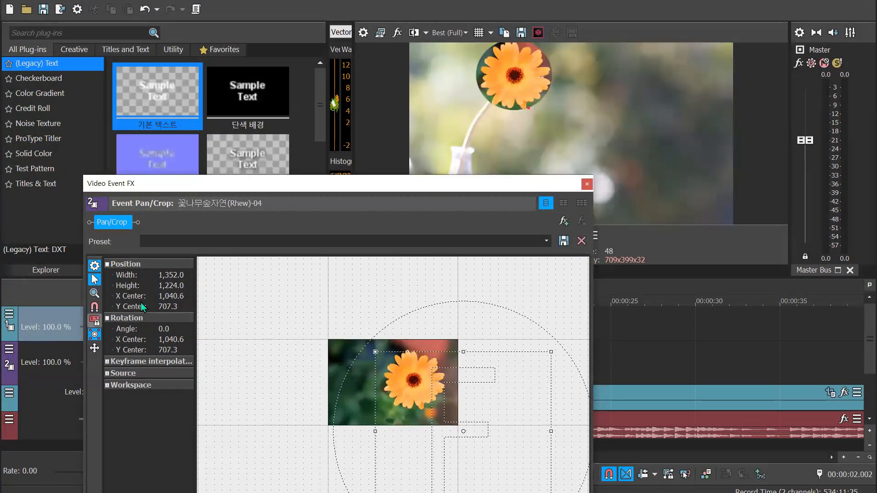
# Enlarge the oval mask slightly around the orange flower, centring it at about X 658.4, Y 319.5
pyautogui.moveTo(288, 182); pyautogui.dragTo(333, 48)
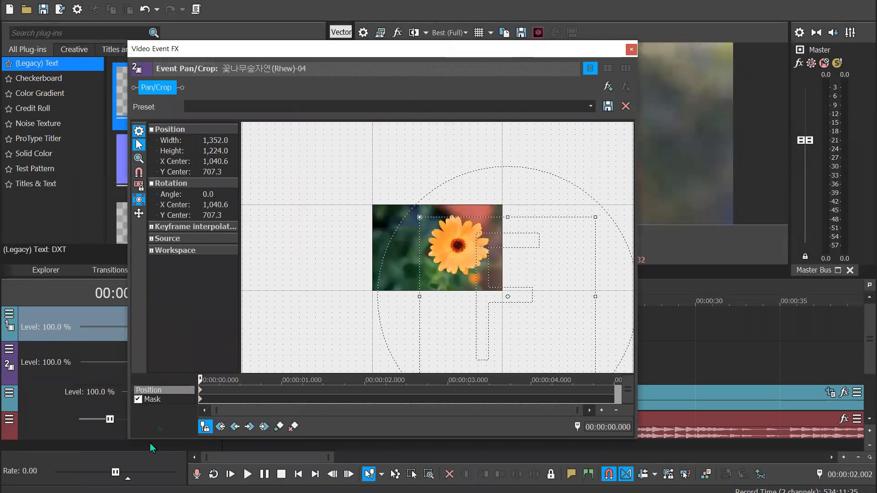
pyautogui.click(152, 398)
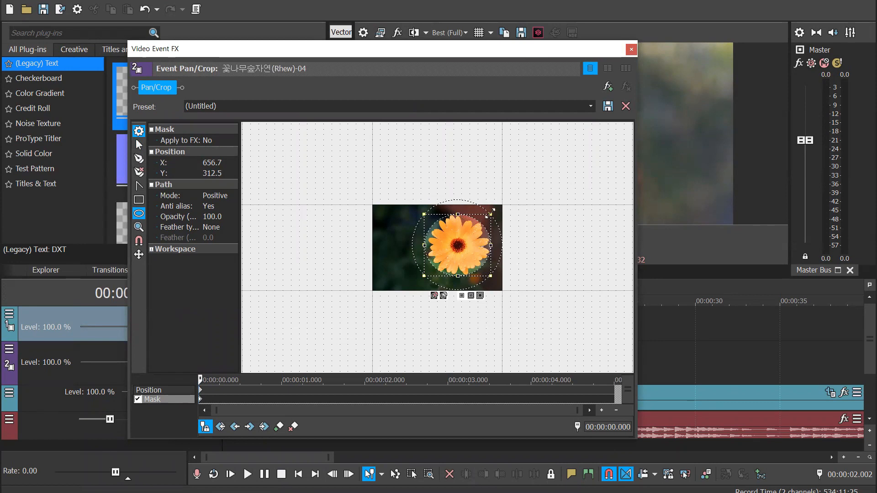
pyautogui.moveTo(491, 213); pyautogui.dragTo(491, 211)
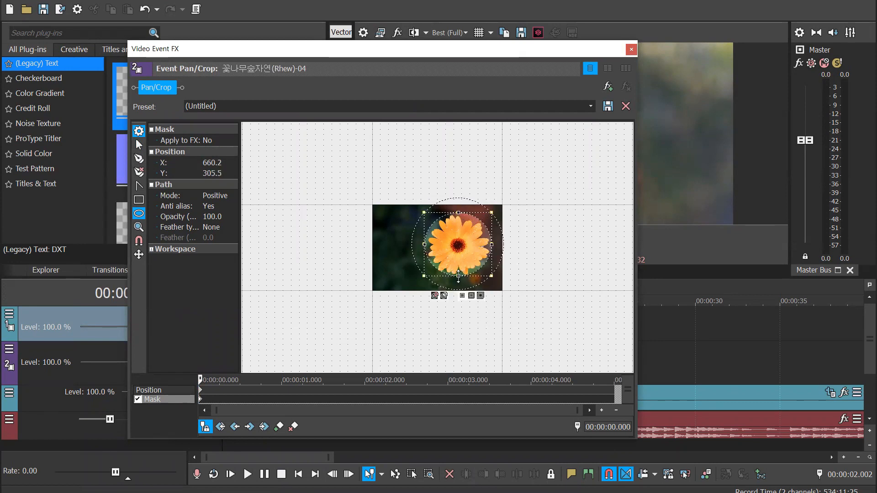
pyautogui.moveTo(458, 276); pyautogui.dragTo(459, 279)
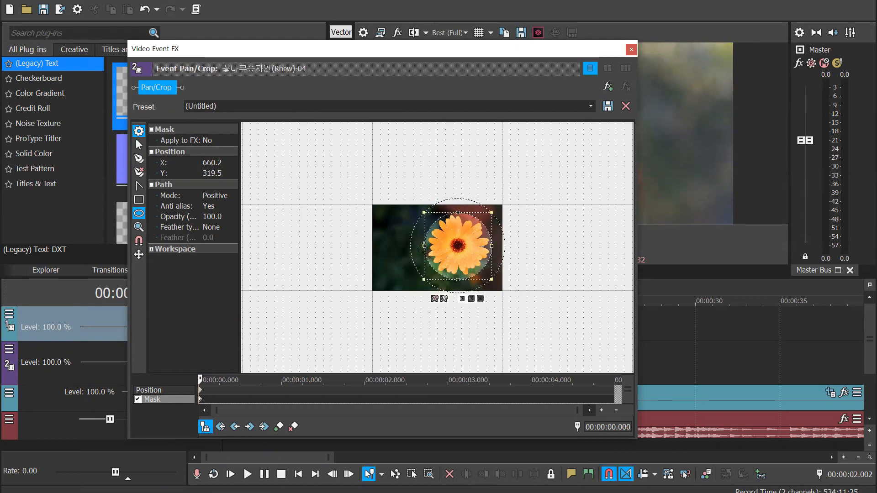
pyautogui.moveTo(424, 246); pyautogui.dragTo(423, 246)
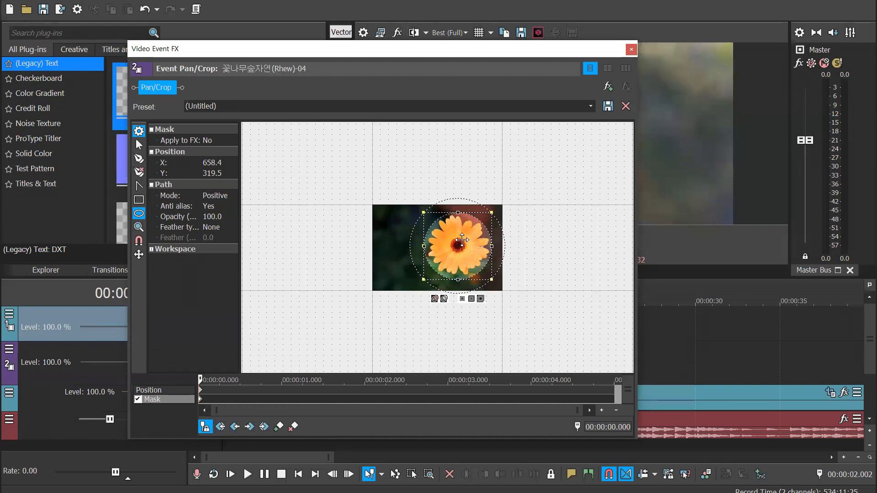
# Delete the oval mask and start a Pen tool mask path along the edge of the flower's upper-left petal
pyautogui.press('Delete')
pyautogui.scroll(4, 462, 240)
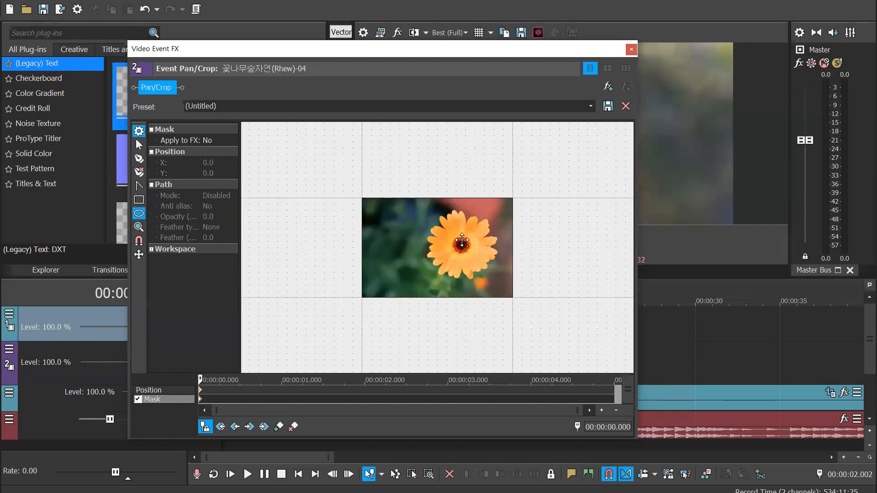
pyautogui.scroll(2, 462, 239)
pyautogui.click(139, 159)
pyautogui.click(435, 194)
pyautogui.click(422, 204)
pyautogui.click(423, 213)
pyautogui.click(427, 218)
pyautogui.click(435, 222)
pyautogui.click(420, 224)
pyautogui.click(418, 222)
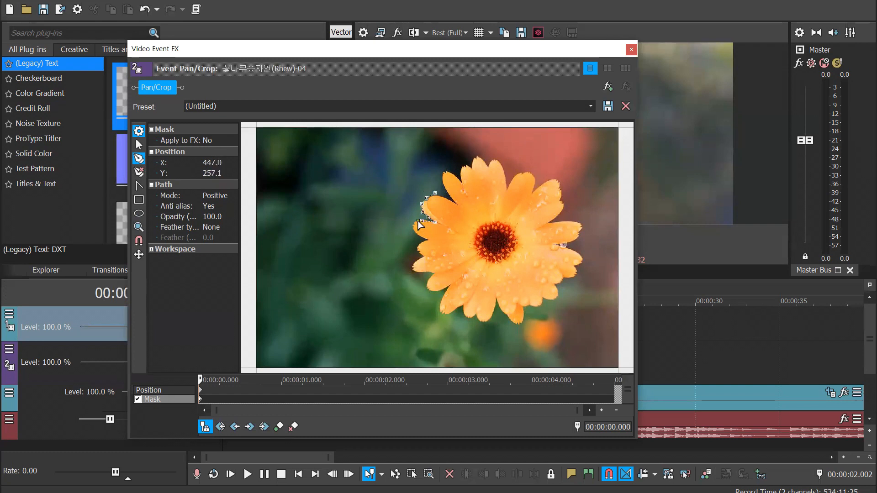
# Continue the mask path with anchors around the left-hand petals down to the lower-left petal
pyautogui.click(415, 225)
pyautogui.click(415, 232)
pyautogui.click(417, 236)
pyautogui.click(424, 238)
pyautogui.click(418, 247)
pyautogui.click(418, 253)
pyautogui.click(420, 257)
pyautogui.click(412, 260)
pyautogui.click(412, 268)
pyautogui.click(417, 279)
pyautogui.click(431, 274)
pyautogui.click(426, 281)
pyautogui.click(427, 291)
pyautogui.click(440, 295)
pyautogui.click(447, 289)
pyautogui.click(439, 300)
pyautogui.click(440, 310)
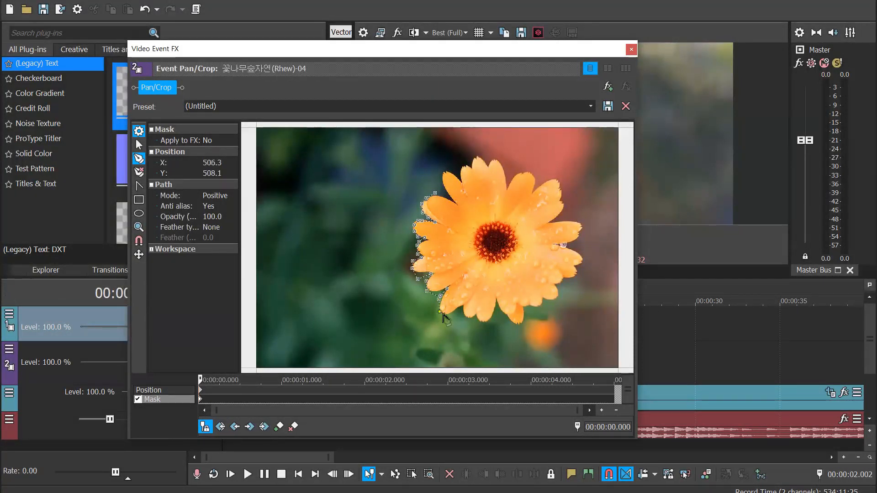
# Trace the mask path along the lower petals and close it at its first anchor on the upper-left petal
pyautogui.scroll(2, 446, 319)
pyautogui.click(443, 340)
pyautogui.click(455, 342)
pyautogui.click(462, 337)
pyautogui.click(471, 331)
pyautogui.click(478, 344)
pyautogui.click(487, 347)
pyautogui.click(494, 342)
pyautogui.click(503, 352)
pyautogui.click(517, 348)
pyautogui.click(522, 329)
pyautogui.click(537, 346)
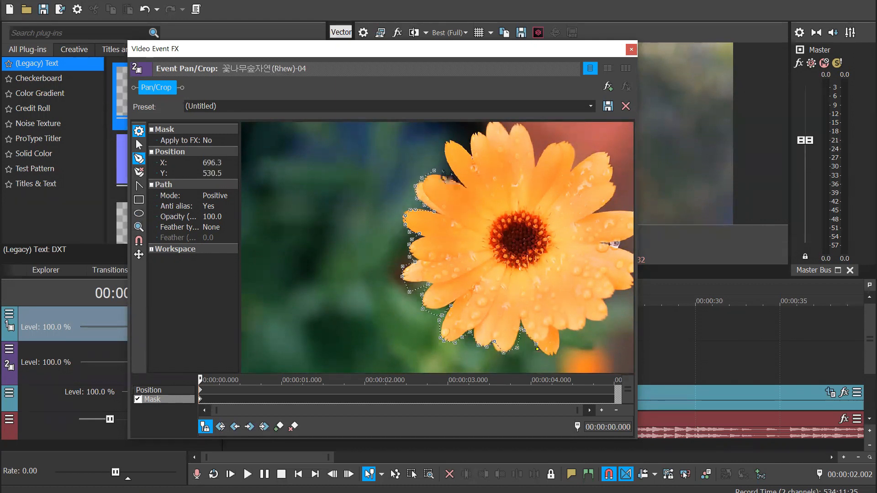
pyautogui.click(434, 171)
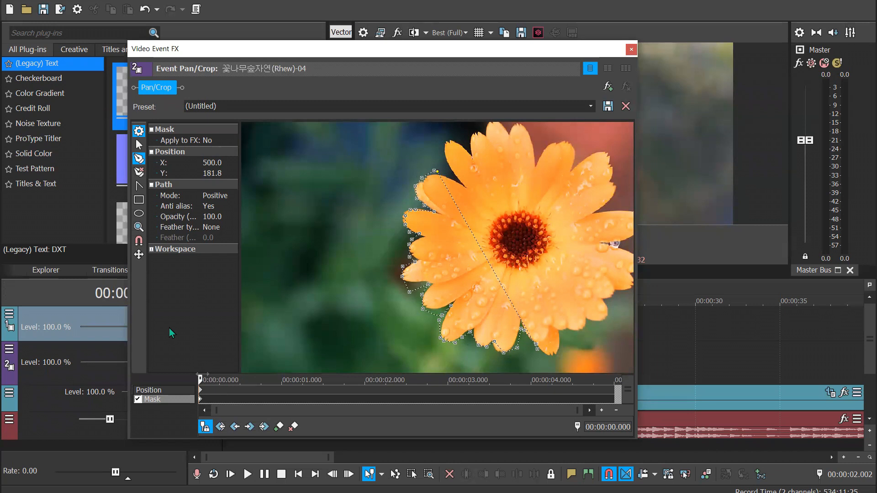
pyautogui.rightClick(443, 223)
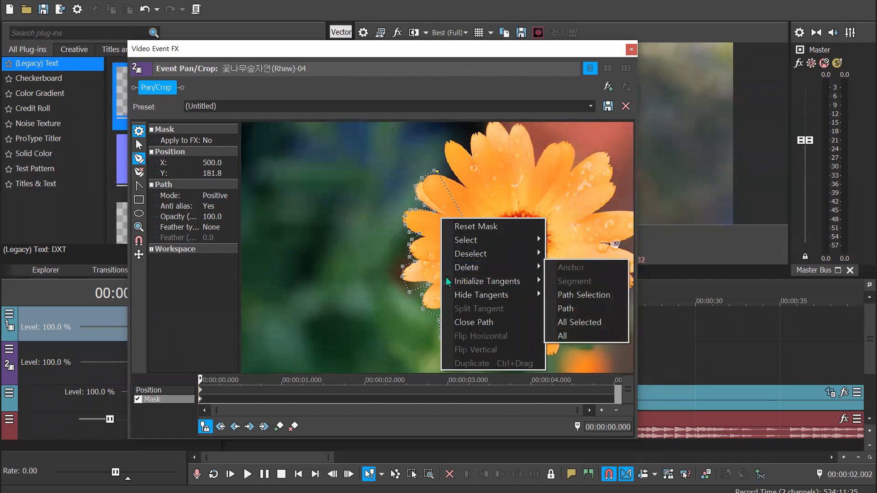
pyautogui.rightClick(423, 260)
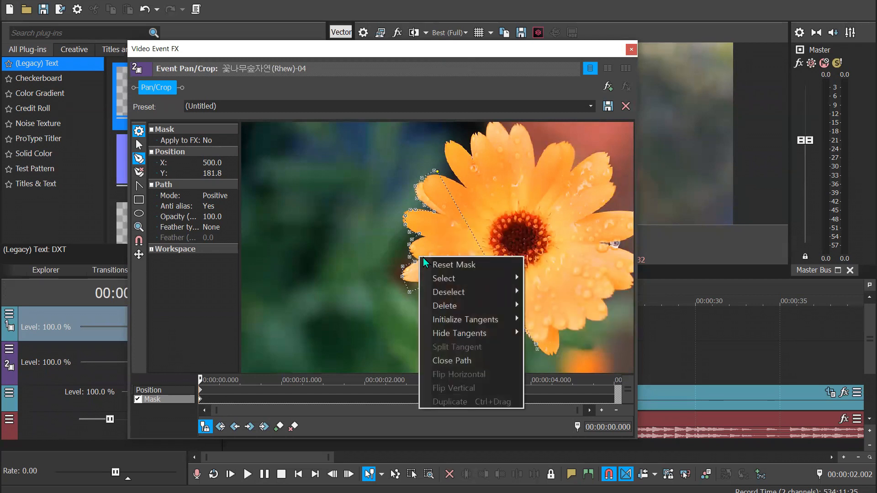
pyautogui.moveTo(498, 293)
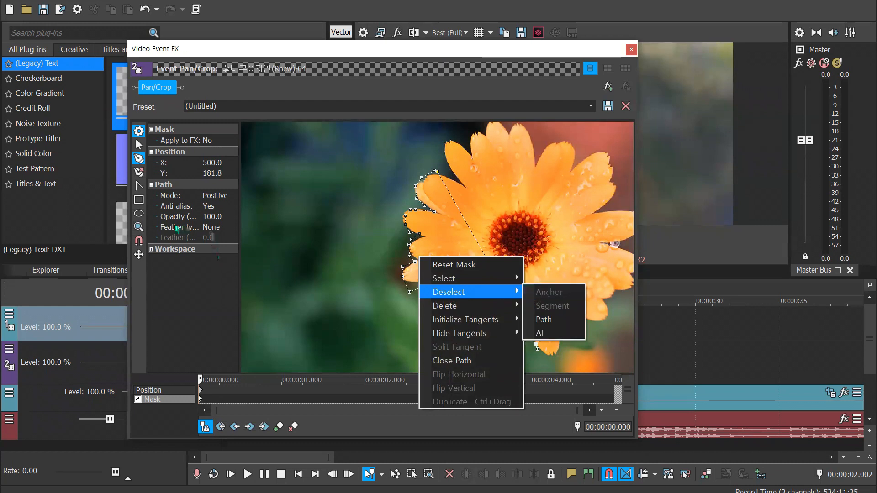
pyautogui.click(175, 186)
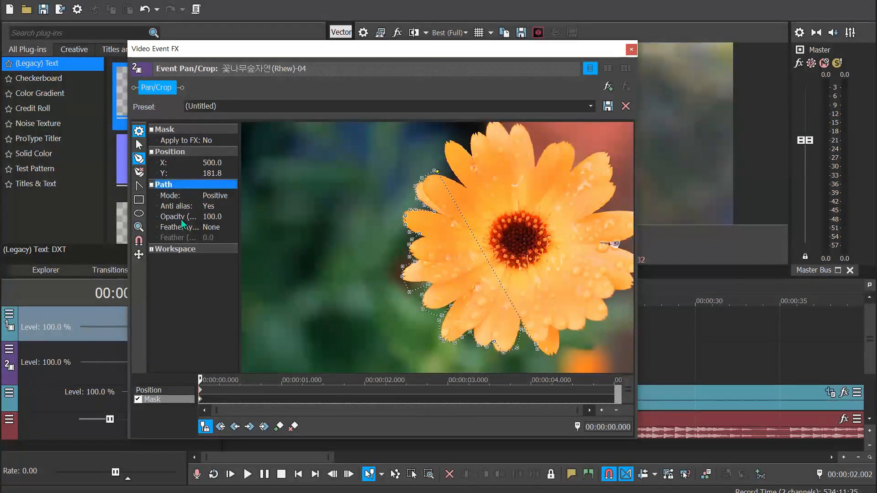
# Switch the mask path's mode to Negative and return it to Positive
pyautogui.click(215, 196)
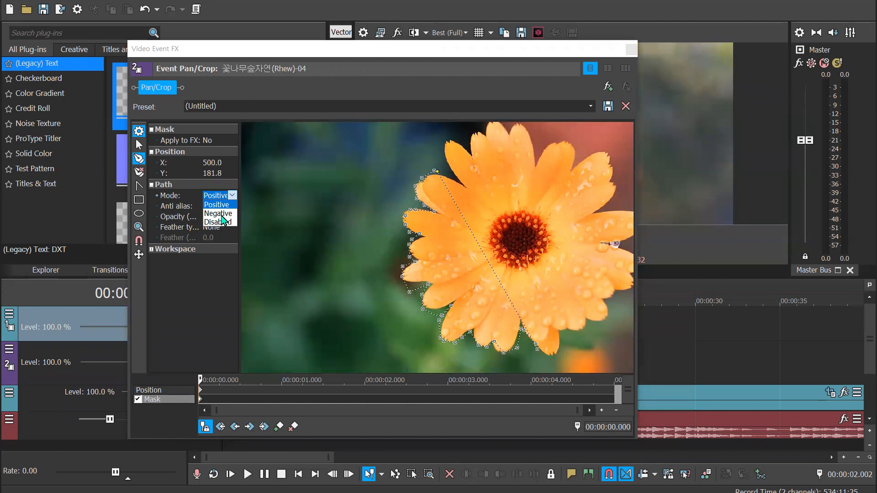
pyautogui.click(219, 214)
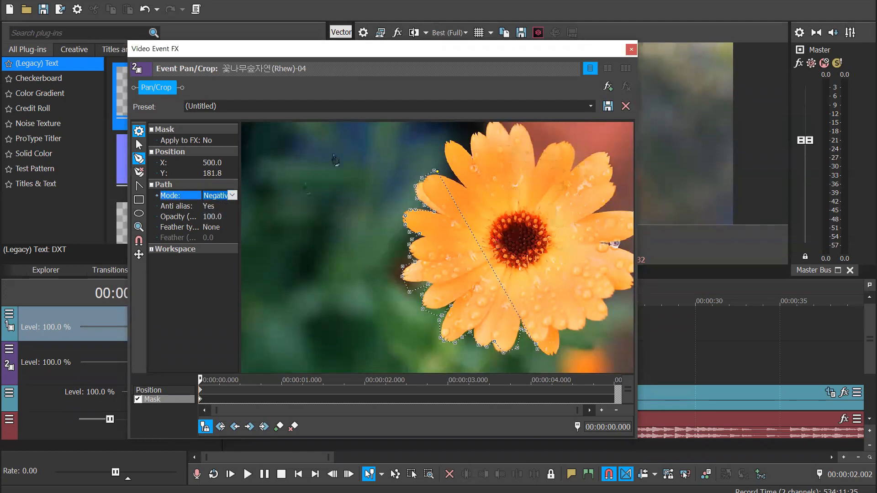
pyautogui.click(232, 196)
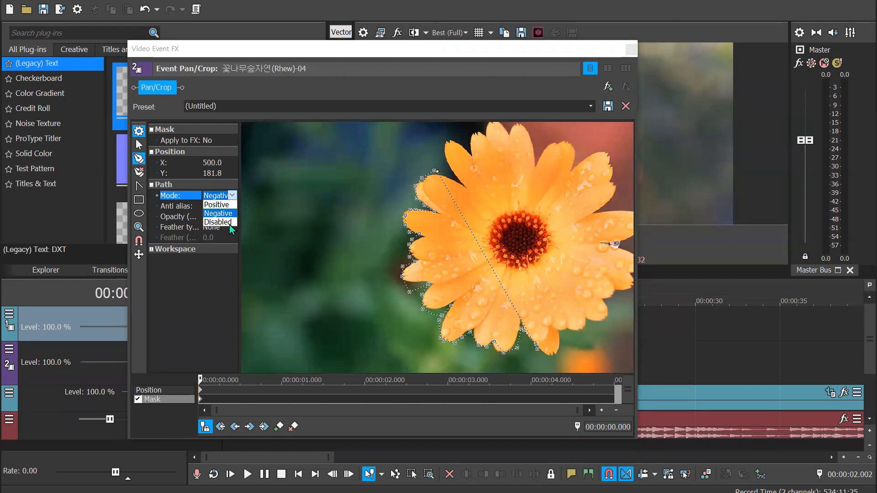
pyautogui.click(230, 205)
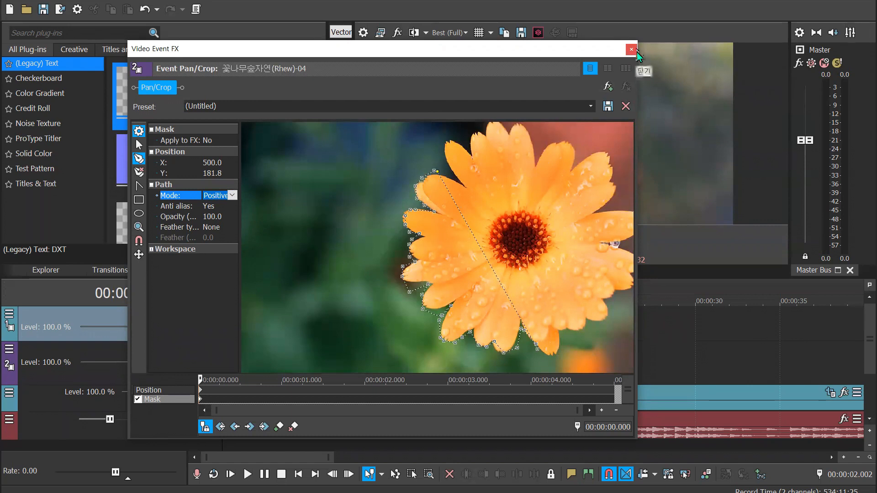
pyautogui.click(589, 76)
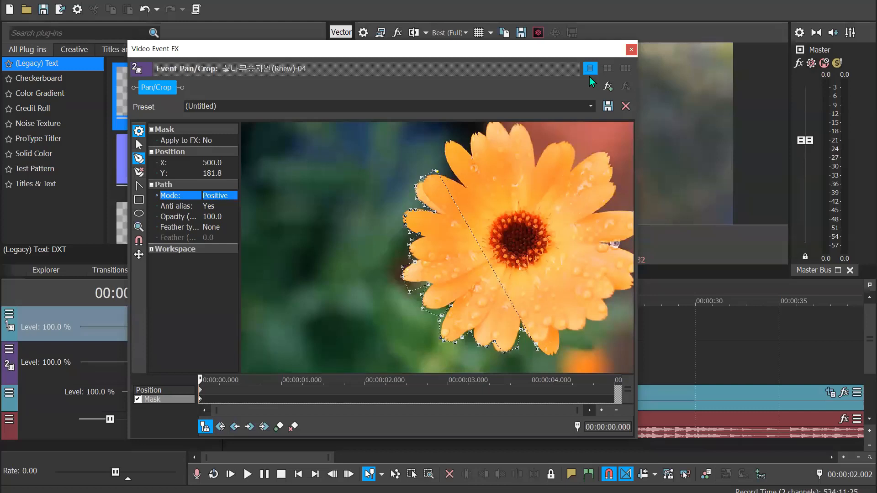
# Place five more pen mask anchors inside the flower's left petals and deselect the path with the Normal Edit tool
pyautogui.click(568, 317)
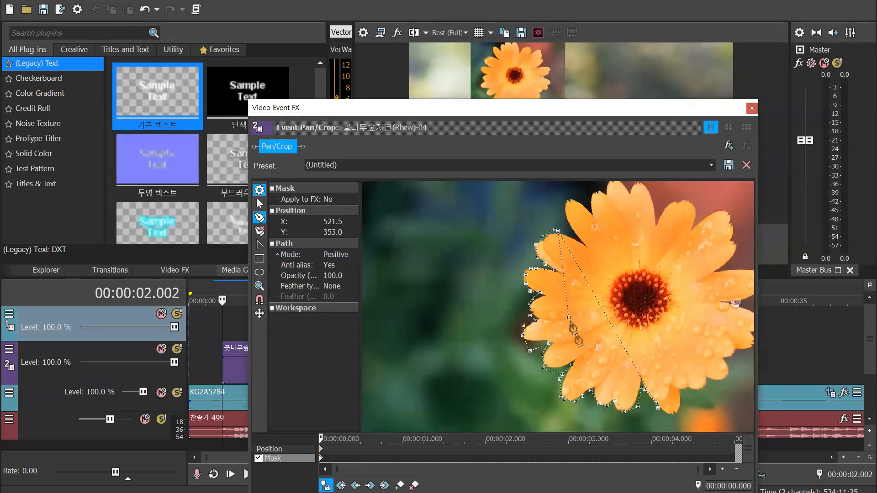
pyautogui.click(556, 324)
pyautogui.click(548, 301)
pyautogui.click(542, 284)
pyautogui.click(544, 253)
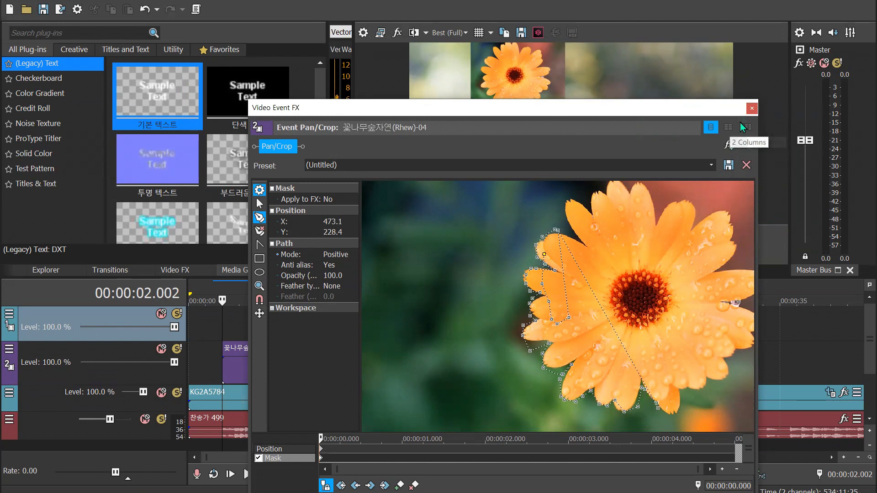
pyautogui.click(259, 204)
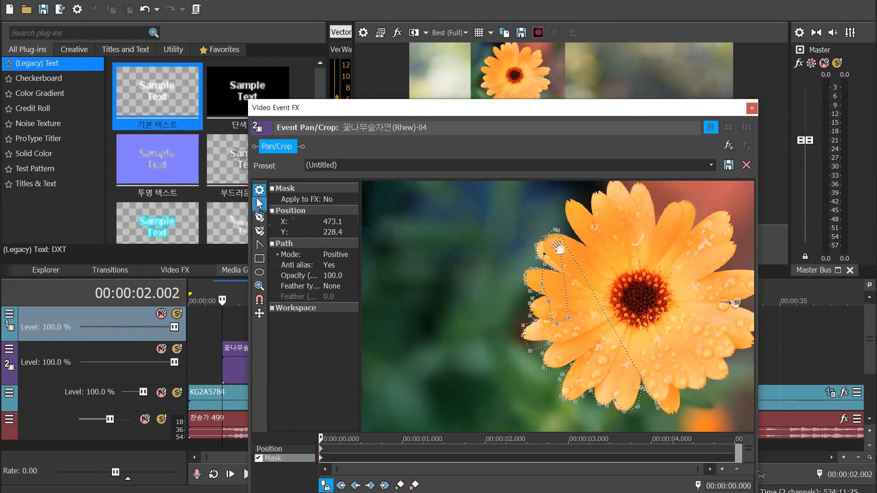
pyautogui.click(578, 297)
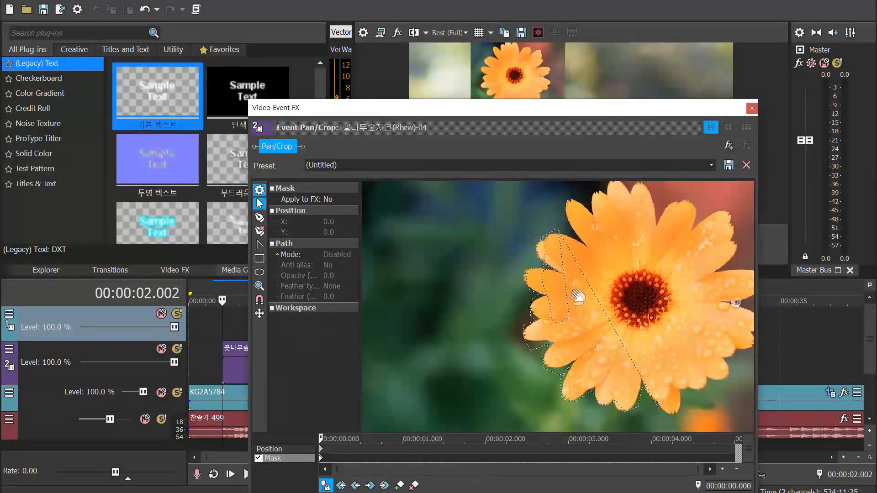
# Close the flower's Pan/Crop settings and move the title event earlier on the timeline, next to the end of the flower event
pyautogui.click(752, 108)
pyautogui.click(250, 286)
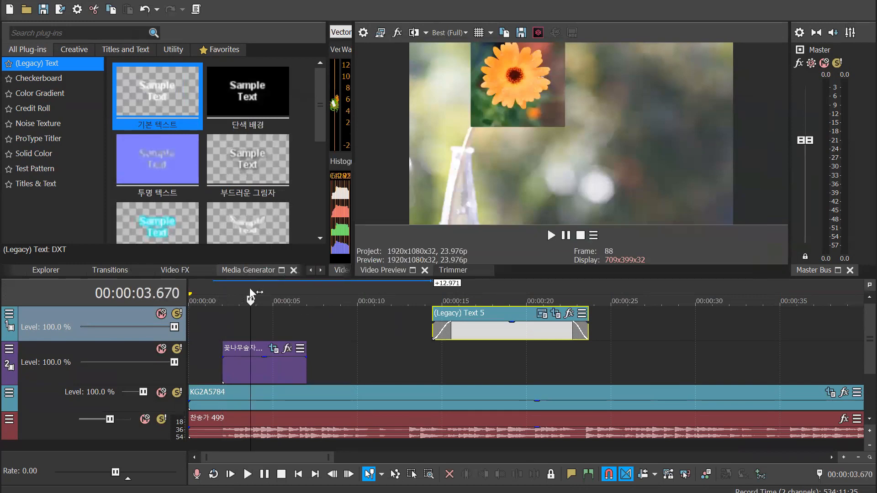
pyautogui.click(256, 371)
pyautogui.hotkey('ctrl', 'z')
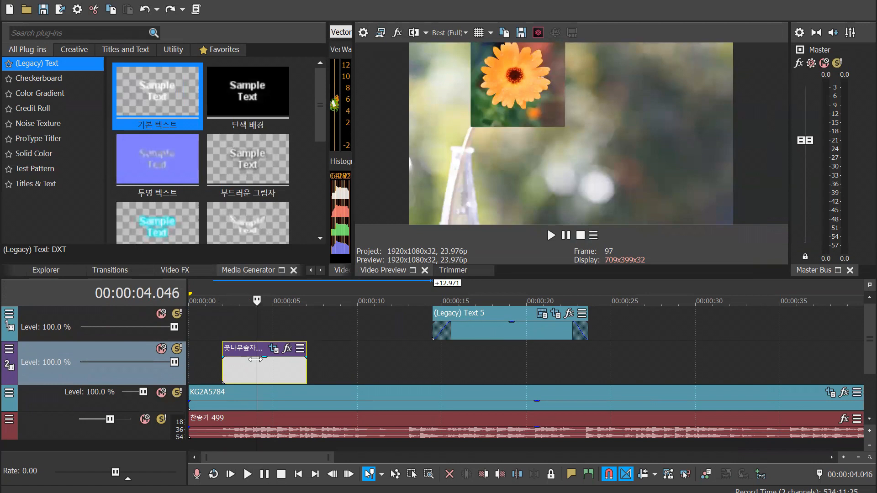
pyautogui.click(270, 374)
pyautogui.click(263, 293)
pyautogui.moveTo(517, 329); pyautogui.dragTo(439, 330)
# Reopen Pan/Crop for the flower event, turn its mask off, and delete the pen-drawn mask path
pyautogui.click(282, 371)
pyautogui.click(274, 349)
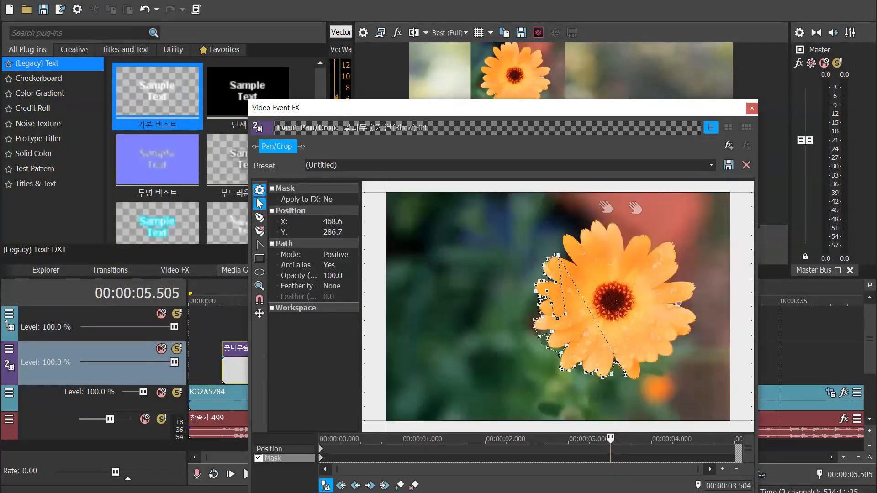
pyautogui.click(259, 458)
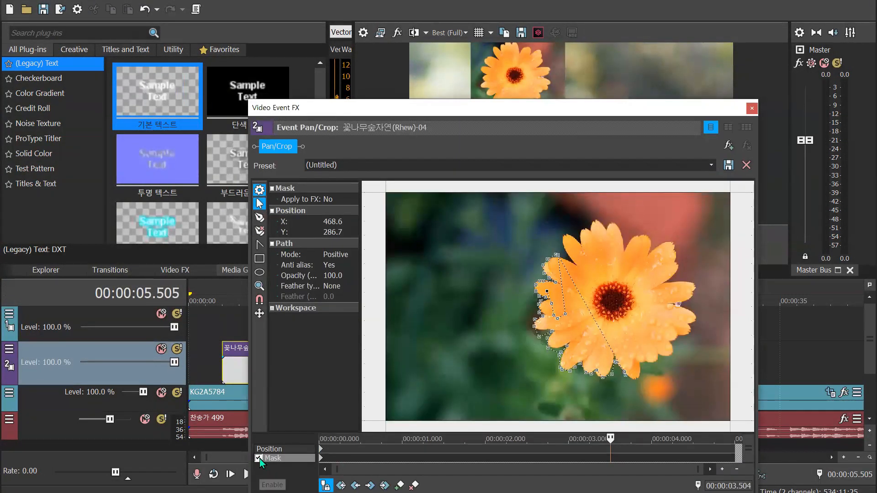
pyautogui.click(319, 444)
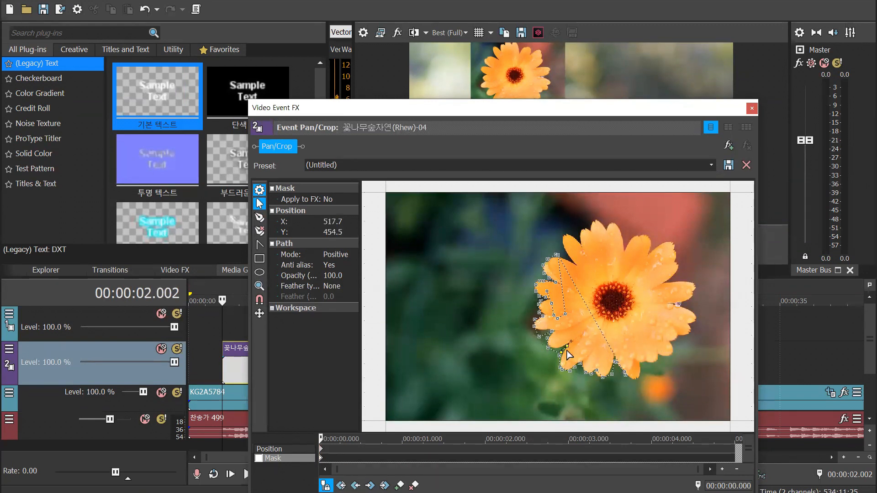
pyautogui.click(554, 314)
pyautogui.click(565, 320)
pyautogui.press('Delete')
# Draw an oval mask enclosing the whole flower, enable the mask, and close Pan/Crop
pyautogui.click(260, 272)
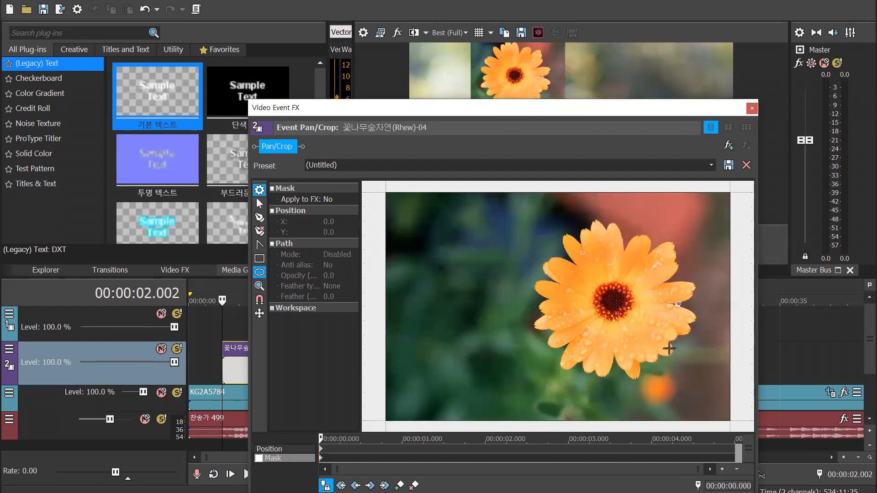
pyautogui.moveTo(677, 360)
pyautogui.mouseDown()
pyautogui.moveTo(545, 261)
pyautogui.moveTo(537, 227)
pyautogui.mouseUp()
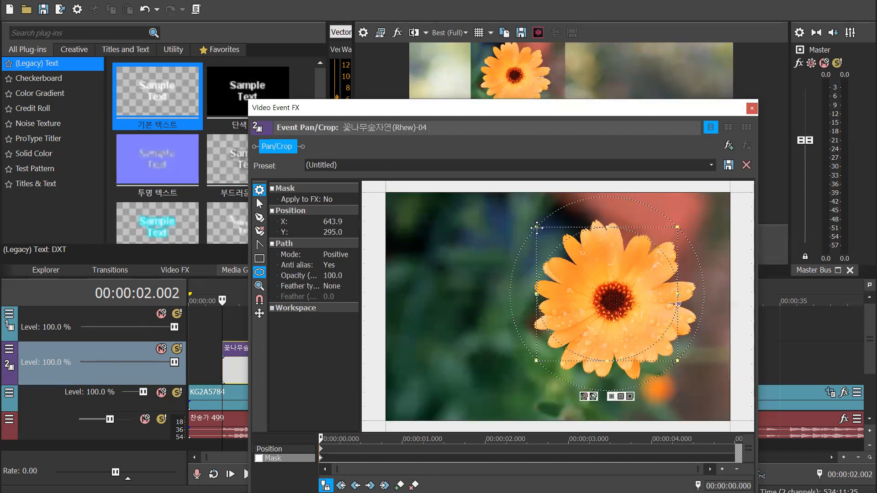
pyautogui.moveTo(680, 225); pyautogui.dragTo(702, 216)
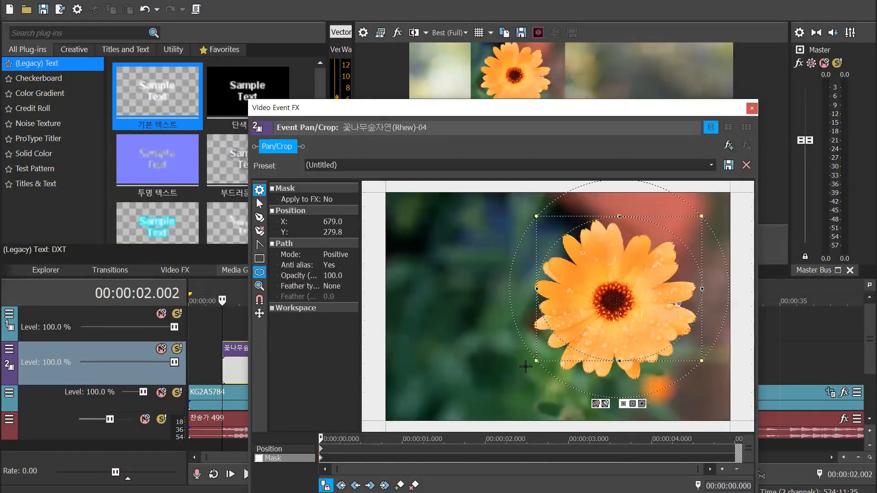
pyautogui.moveTo(535, 361); pyautogui.dragTo(527, 382)
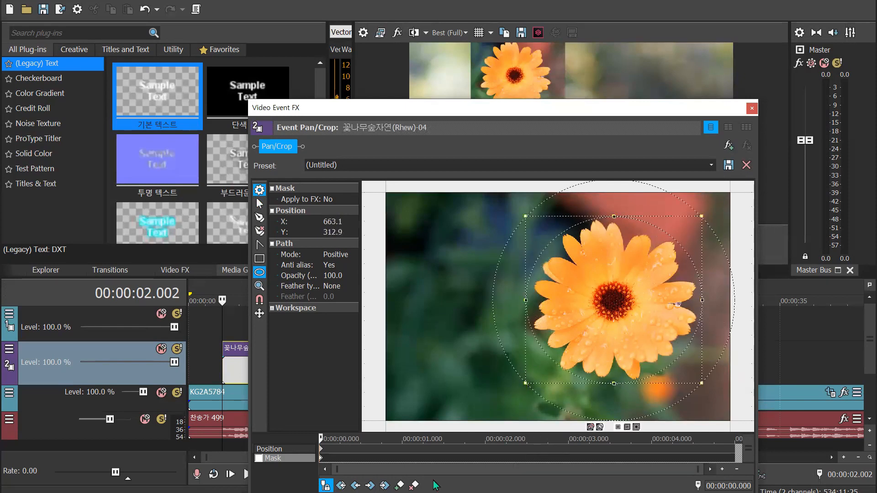
pyautogui.click(259, 458)
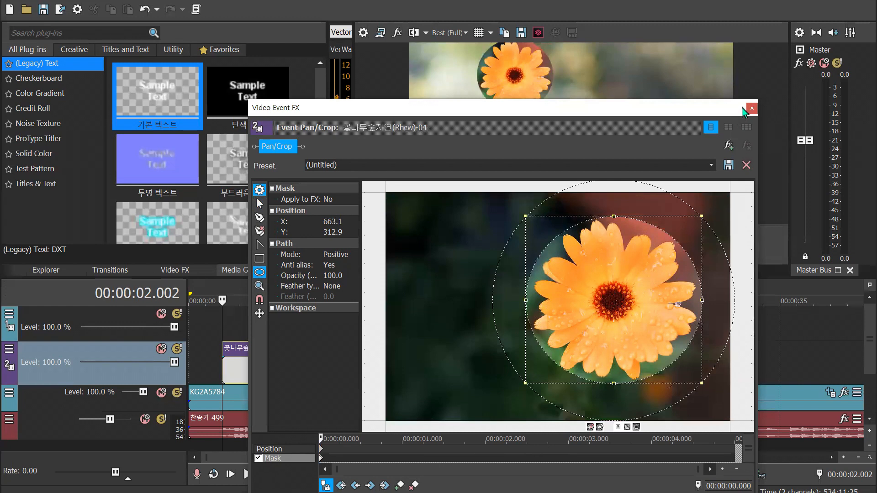
pyautogui.click(751, 110)
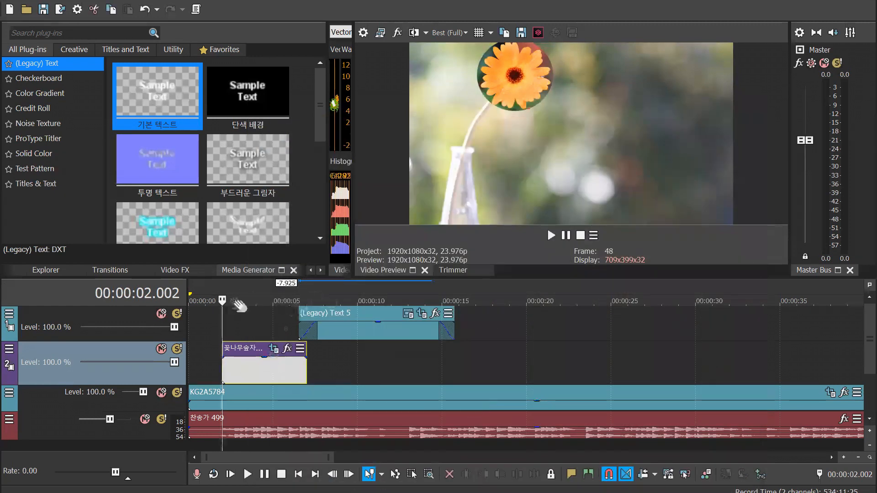
# Move the title event to start at about 0.7 seconds, overlapping the flower event, and play the opening
pyautogui.click(228, 296)
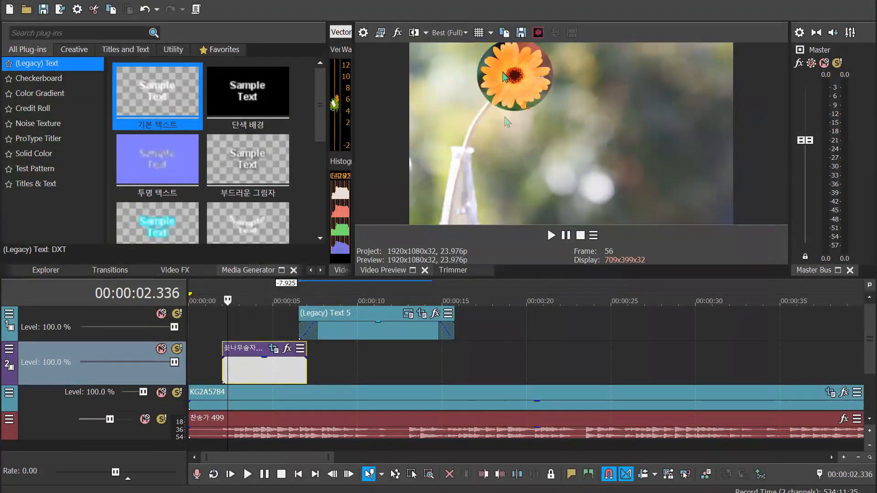
pyautogui.moveTo(386, 334); pyautogui.dragTo(289, 341)
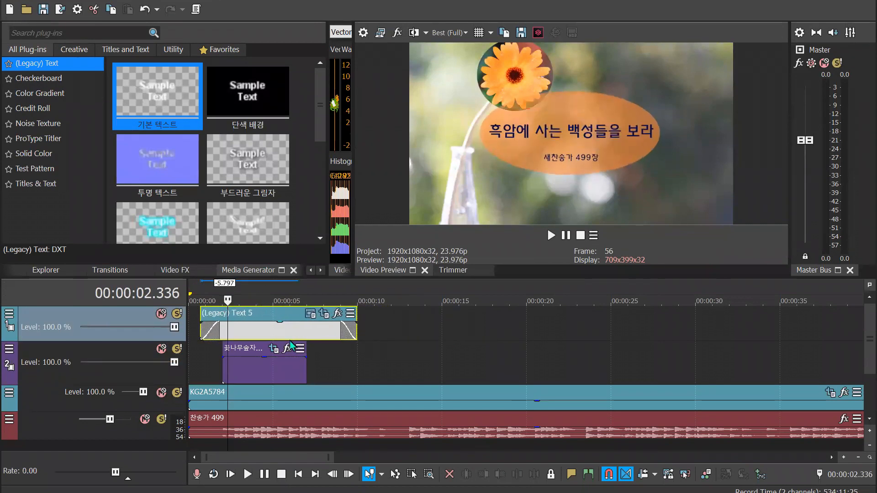
pyautogui.click(201, 296)
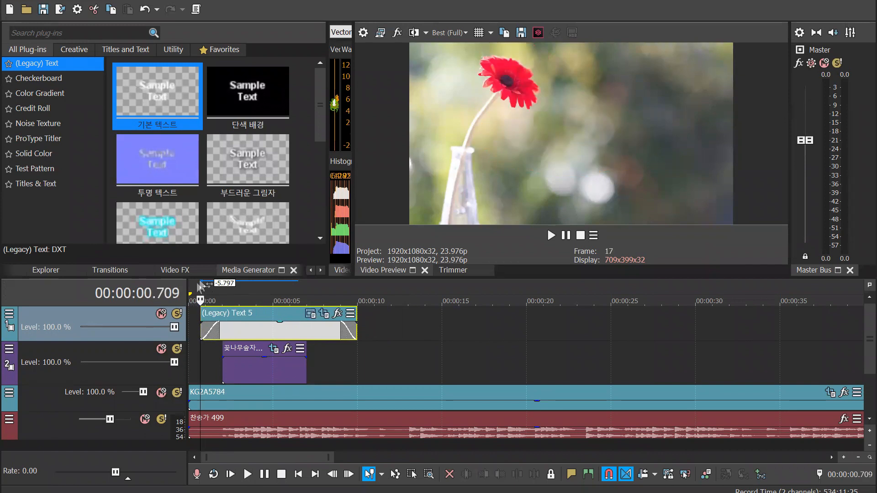
pyautogui.click(195, 298)
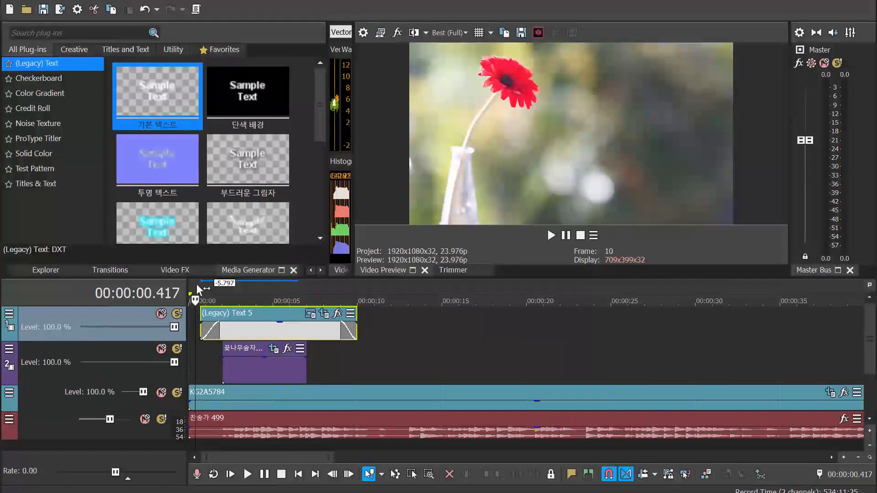
pyautogui.press('space')
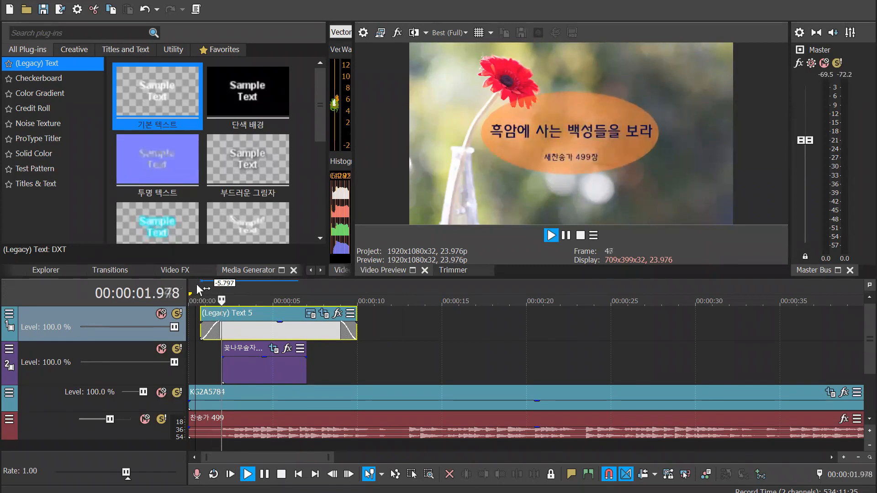
pyautogui.press('Return')
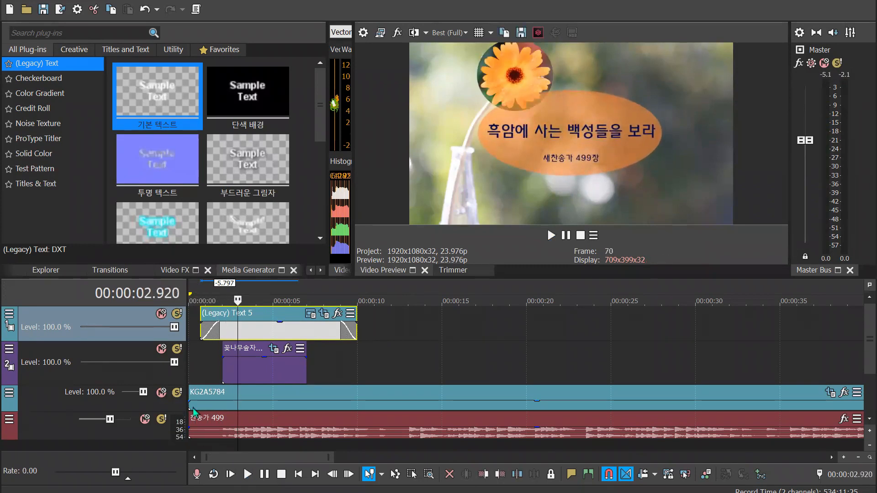
# Give the flower event a short fade-in and fade-out, extend its end by 1.502 seconds, and preview it
pyautogui.moveTo(222, 357); pyautogui.dragTo(232, 358)
pyautogui.moveTo(310, 356); pyautogui.dragTo(332, 378)
pyautogui.click(199, 293)
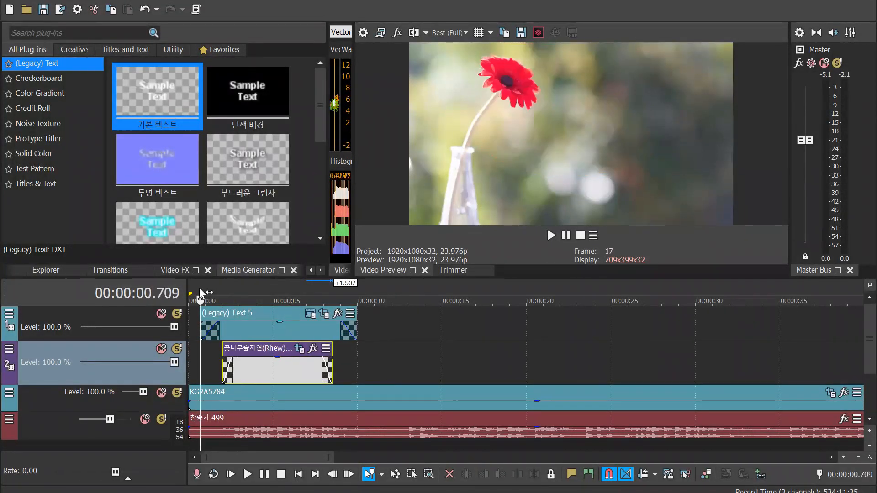
pyautogui.press('space')
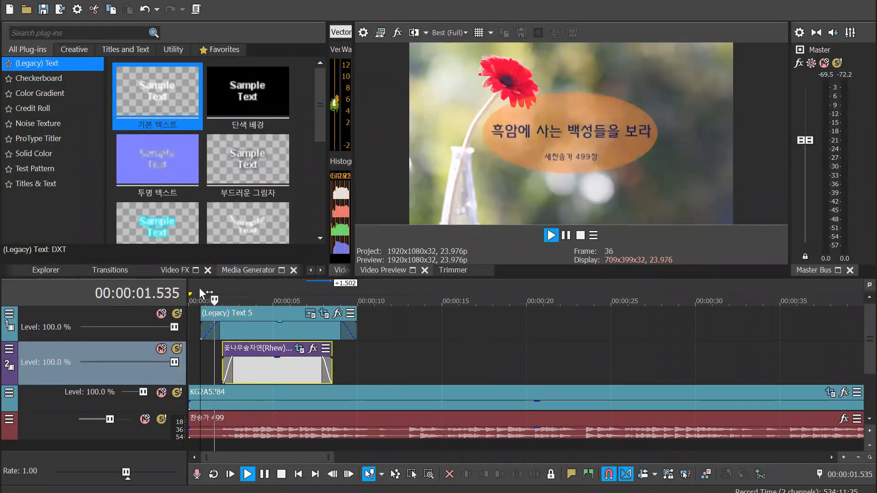
pyautogui.press('space')
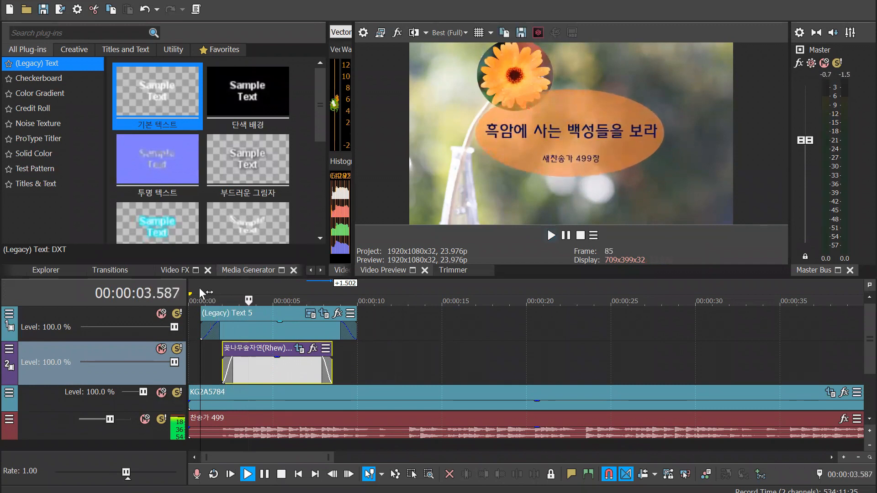
# Stretch the flower event at both ends to span the whole title event, extending its end by 1.877 seconds, and play it through
pyautogui.moveTo(225, 372); pyautogui.dragTo(193, 372)
pyautogui.moveTo(331, 369); pyautogui.dragTo(363, 369)
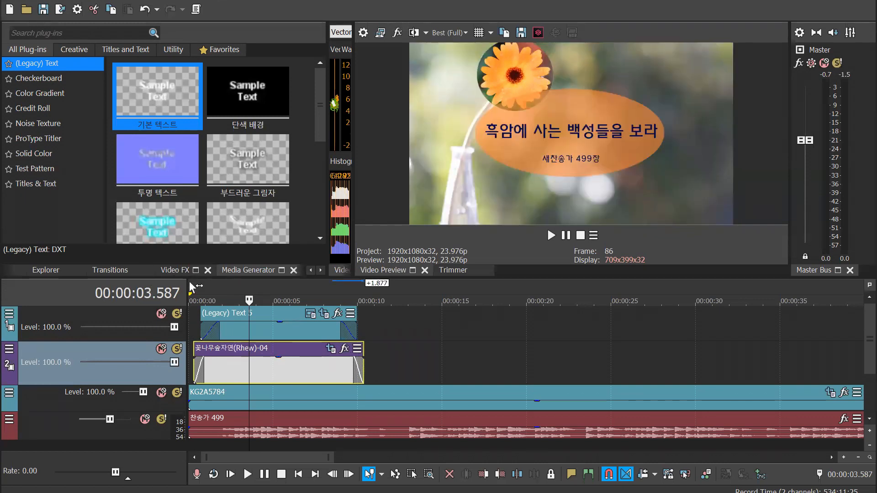
pyautogui.hotkey('ctrl', 'Home')
pyautogui.press('space')
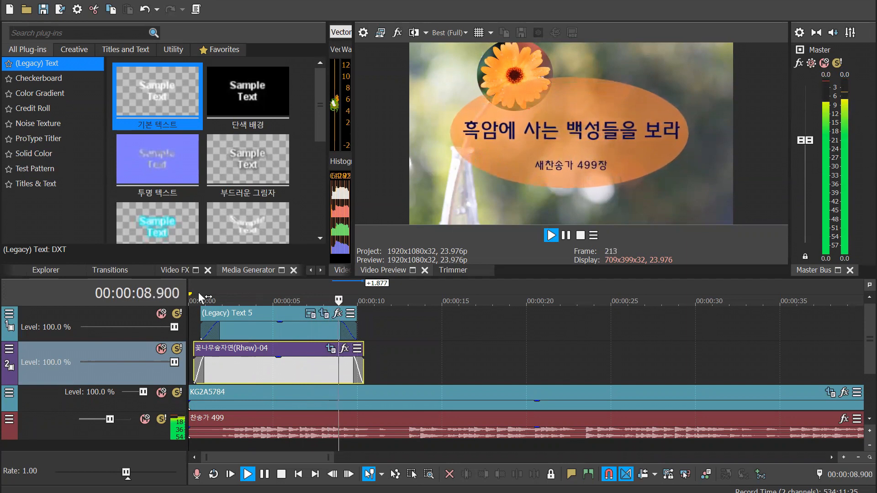
pyautogui.press('Return')
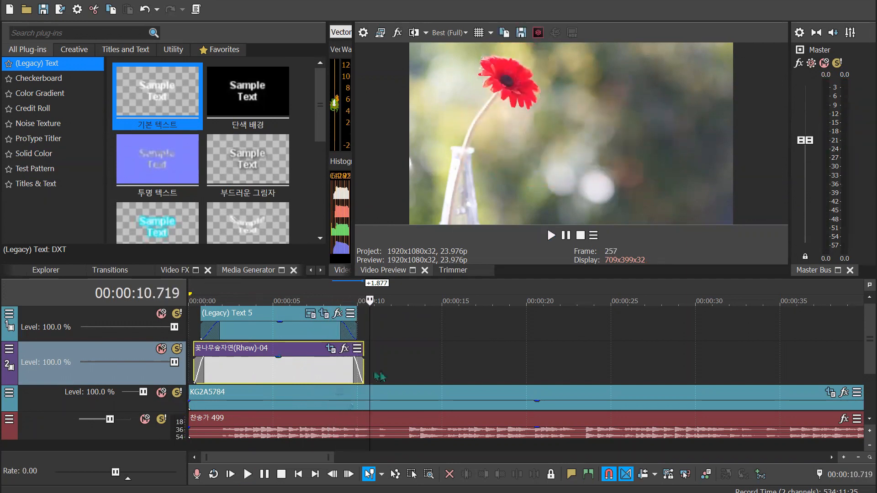
# In the flower's Pan/Crop Position track, shift the frame to X Center 312.0, Y Center -19.1 near the event's end, and check mid-event
pyautogui.click(331, 349)
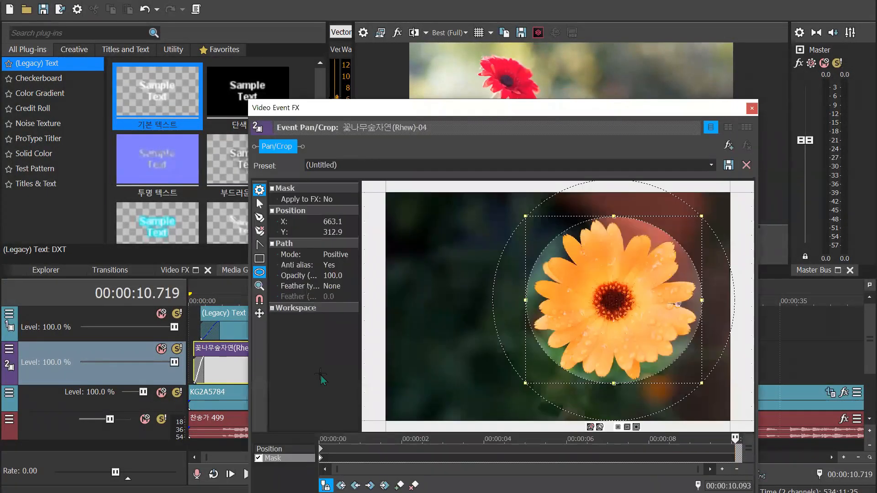
pyautogui.moveTo(539, 107); pyautogui.dragTo(435, 6)
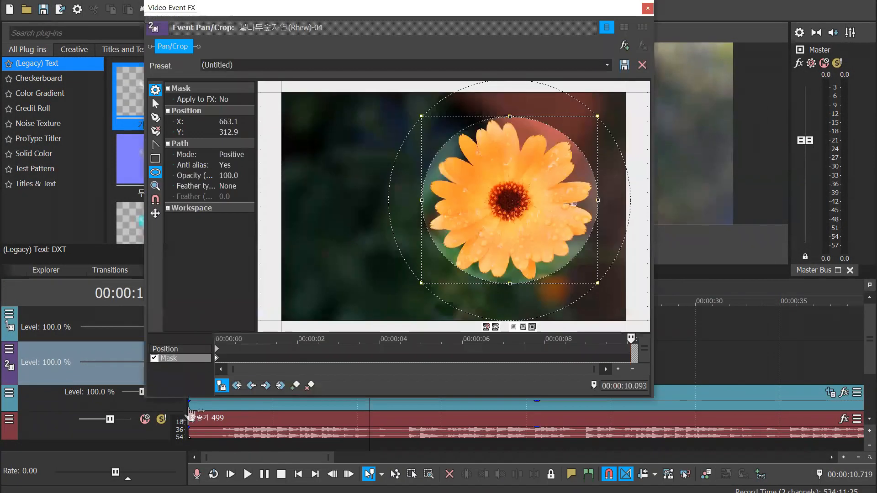
pyautogui.scroll(-4, 533, 280)
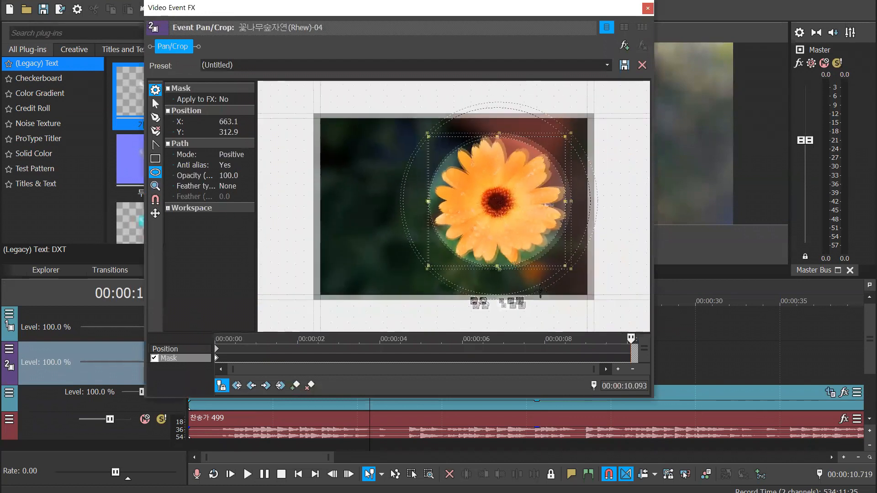
pyautogui.click(182, 349)
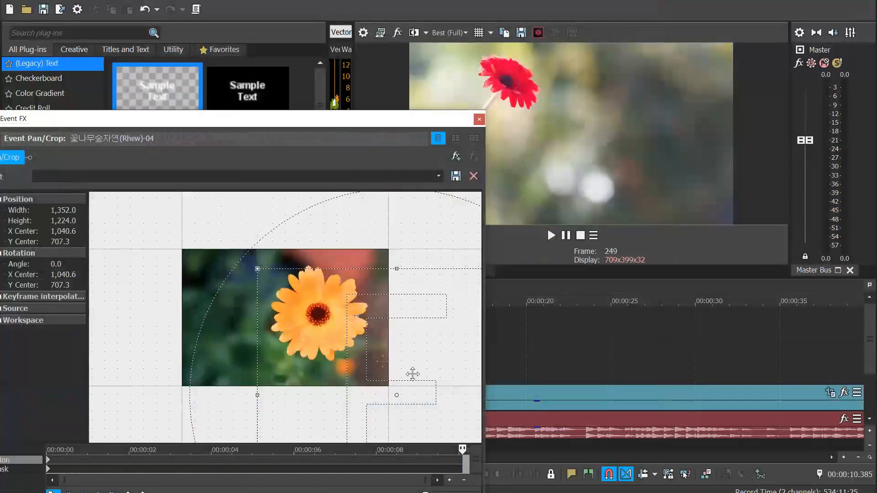
pyautogui.moveTo(413, 374); pyautogui.dragTo(358, 274)
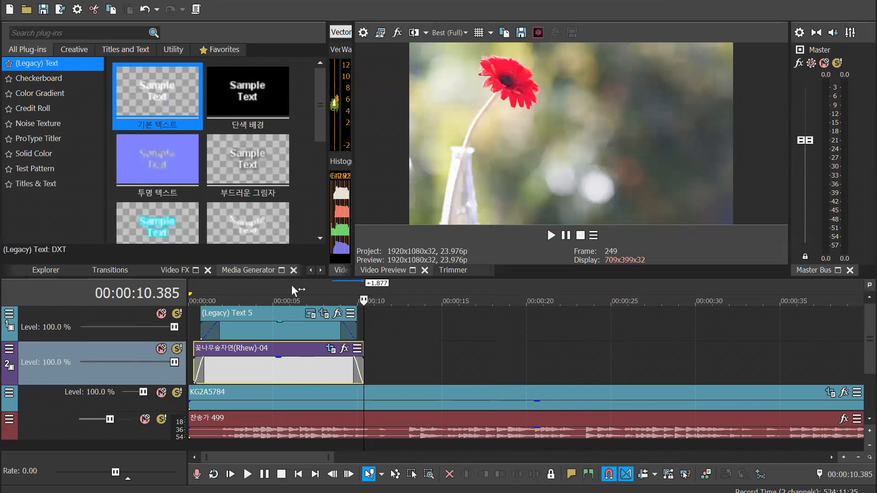
pyautogui.click(292, 289)
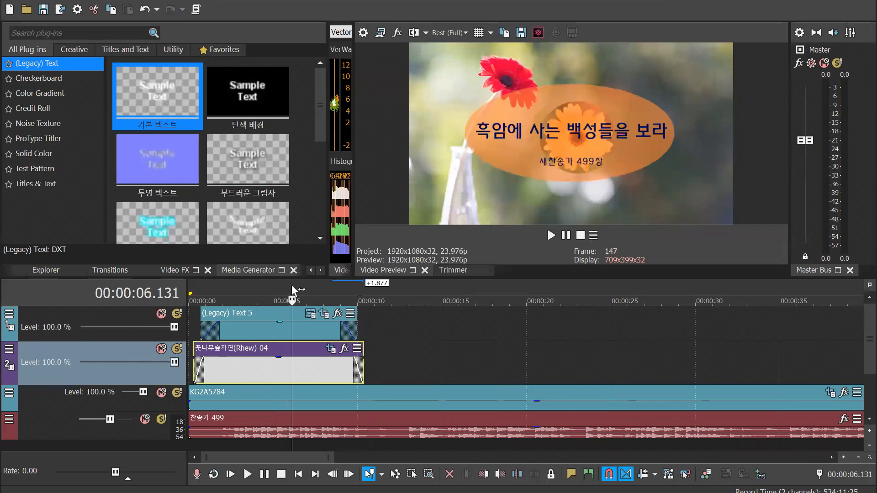
# At 00:00:06.131, set a position keyframe placing the flower right of the title, with frame width 2,614.1, X Center -356.8 and Y Center -26.8
pyautogui.click(330, 349)
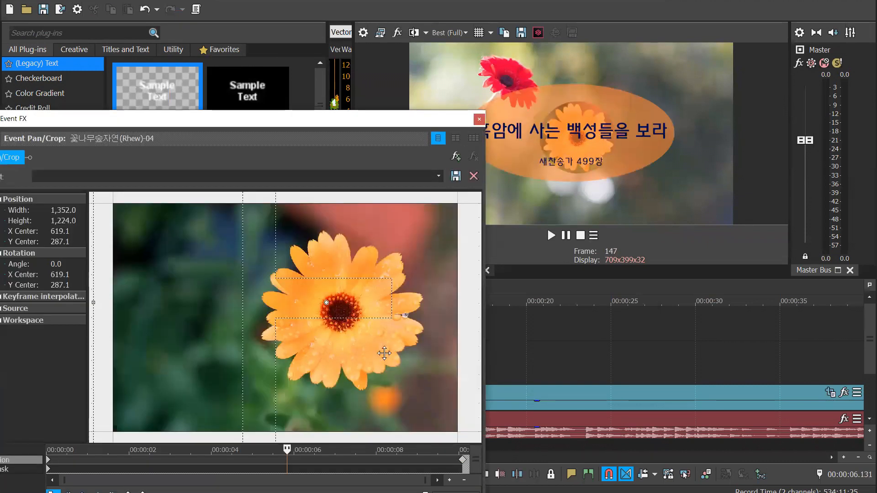
pyautogui.scroll(-6, 384, 353)
pyautogui.moveTo(367, 346); pyautogui.dragTo(342, 314)
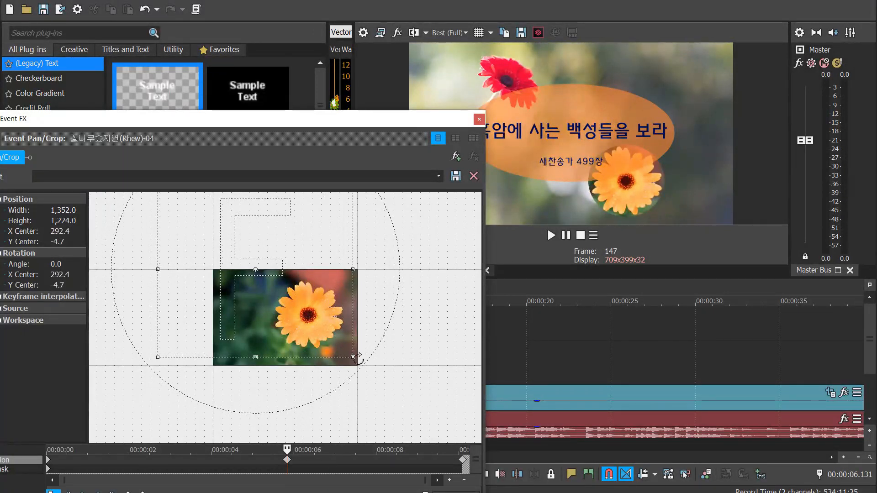
pyautogui.moveTo(353, 269); pyautogui.dragTo(446, 270)
pyautogui.moveTo(349, 288); pyautogui.dragTo(310, 279)
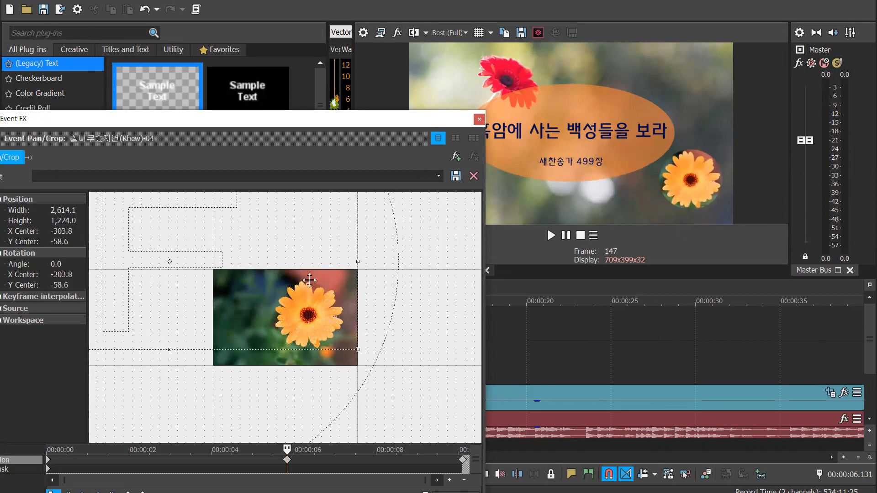
pyautogui.scroll(-4, 313, 284)
pyautogui.scroll(-1, 315, 286)
pyautogui.moveTo(312, 319); pyautogui.dragTo(304, 321)
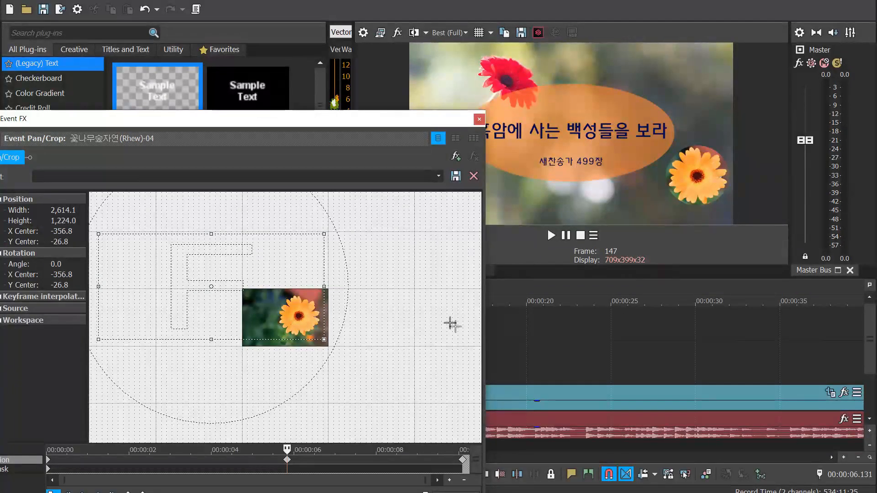
# Delete the flower's initial position keyframe and move the mid-event keyframe to the event's start in its place
pyautogui.moveTo(287, 460); pyautogui.dragTo(64, 468)
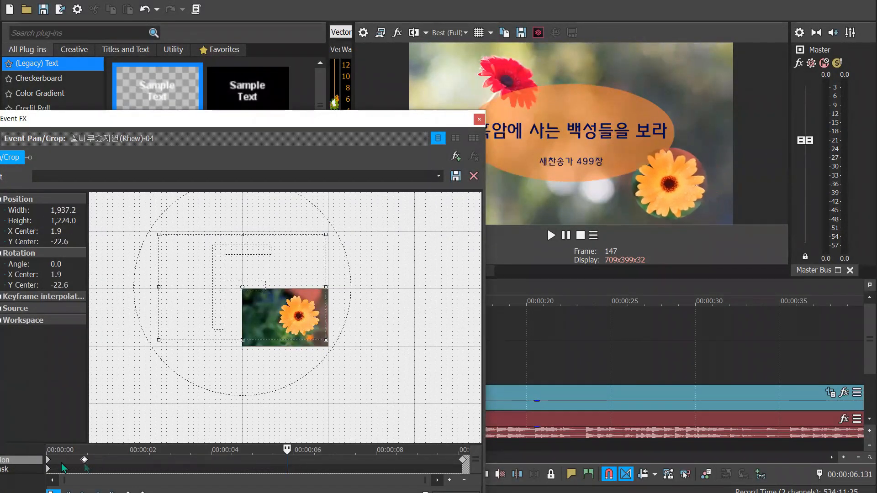
pyautogui.click(48, 460)
pyautogui.press('Delete')
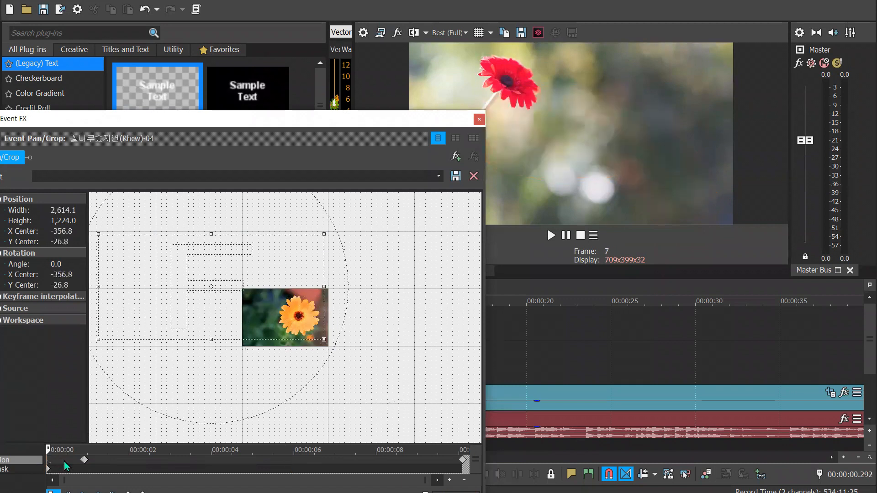
pyautogui.click(83, 461)
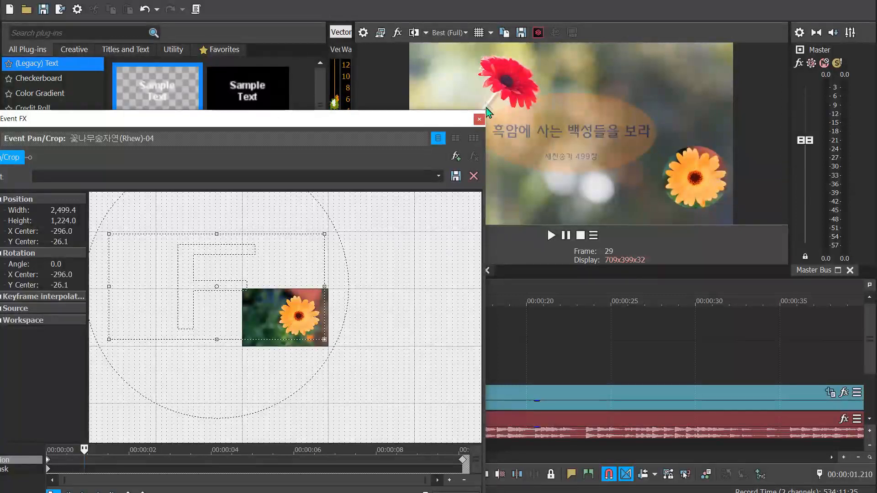
# Close the flower's Pan/Crop window and play the title section through from 00:00:00.292 to check the flower's movement
pyautogui.click(479, 119)
pyautogui.click(193, 288)
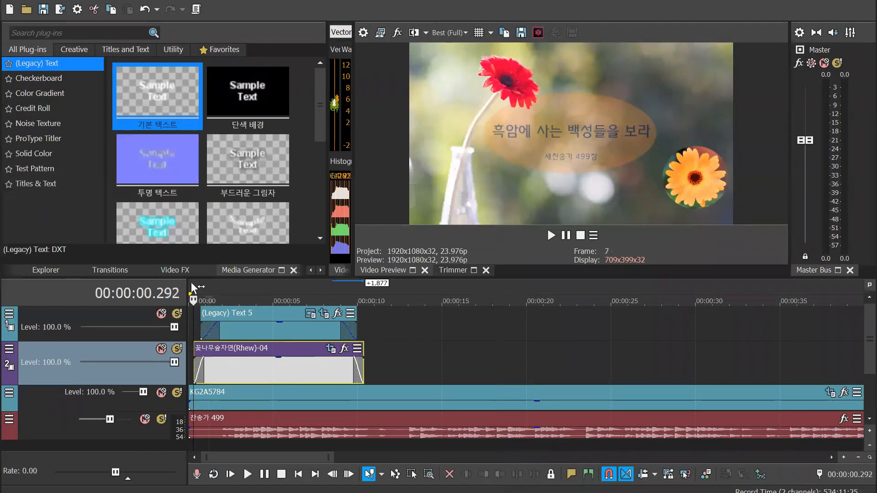
pyautogui.press('space')
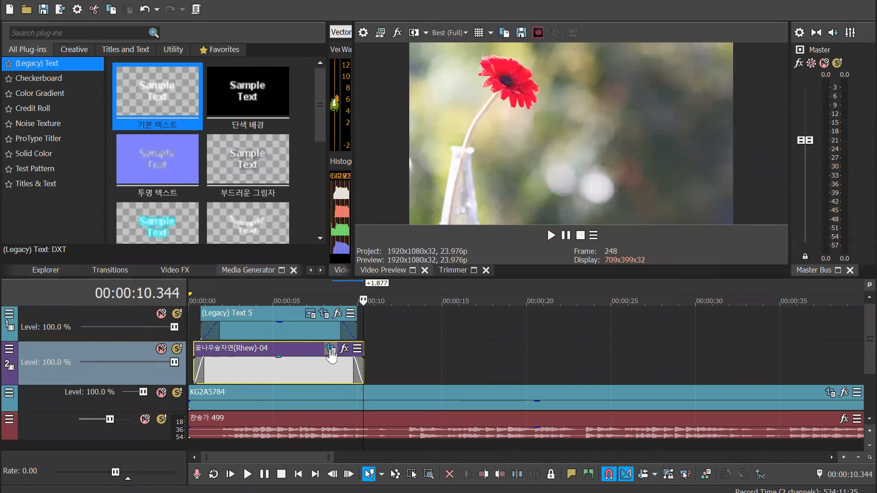
# In the flower event's Pan/Crop, delete the position keyframe at the event's start so the flower holds its end position throughout
pyautogui.click(330, 349)
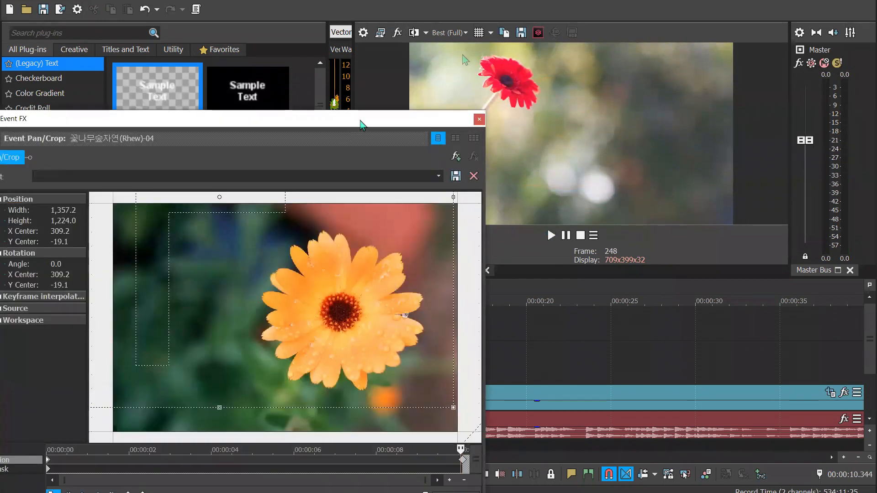
pyautogui.moveTo(360, 121); pyautogui.dragTo(464, 54)
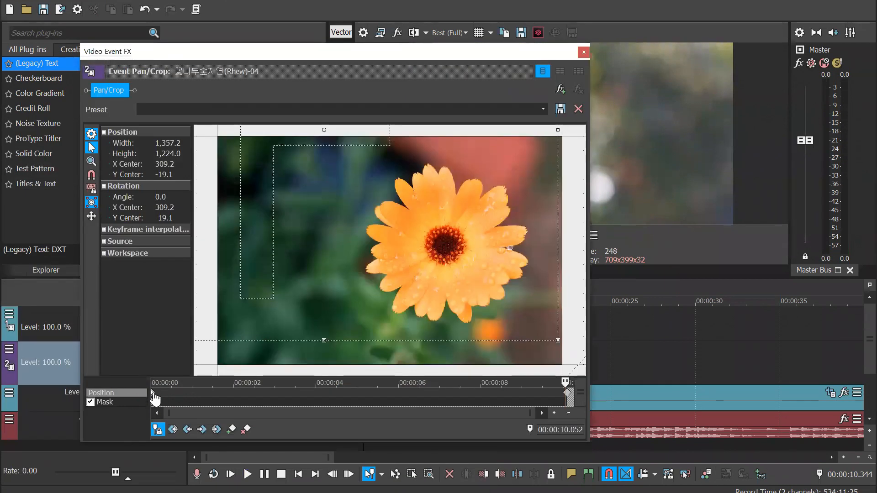
pyautogui.click(155, 399)
pyautogui.click(568, 393)
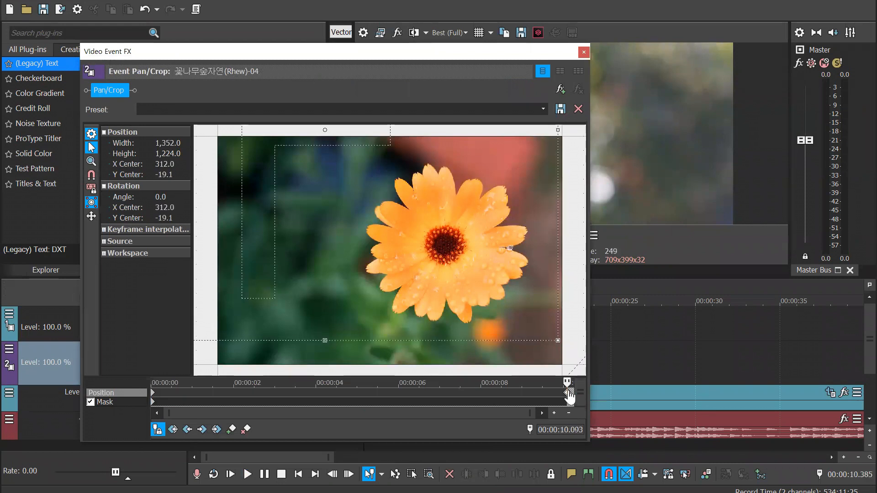
pyautogui.click(154, 400)
pyautogui.press('Delete')
pyautogui.click(568, 397)
pyautogui.click(583, 52)
# Play the title section from 00:00:01.501 and check the flower beside the title up to 00:00:08.550
pyautogui.click(212, 295)
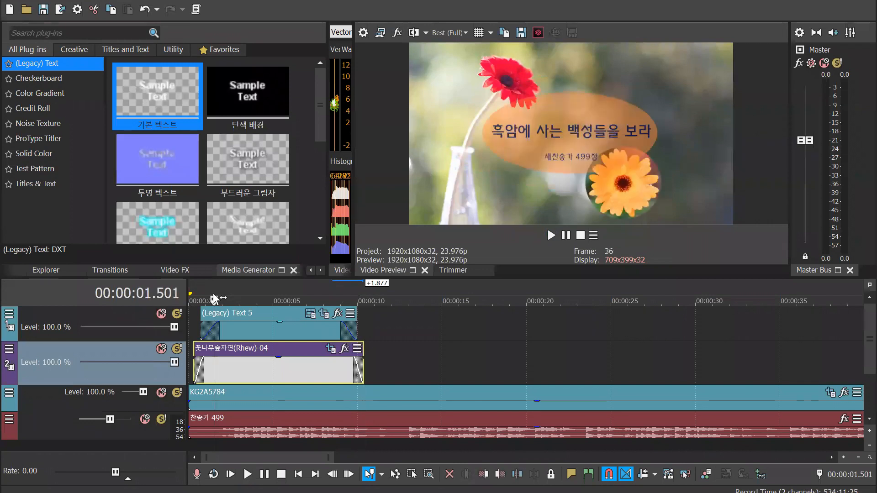
pyautogui.press('space')
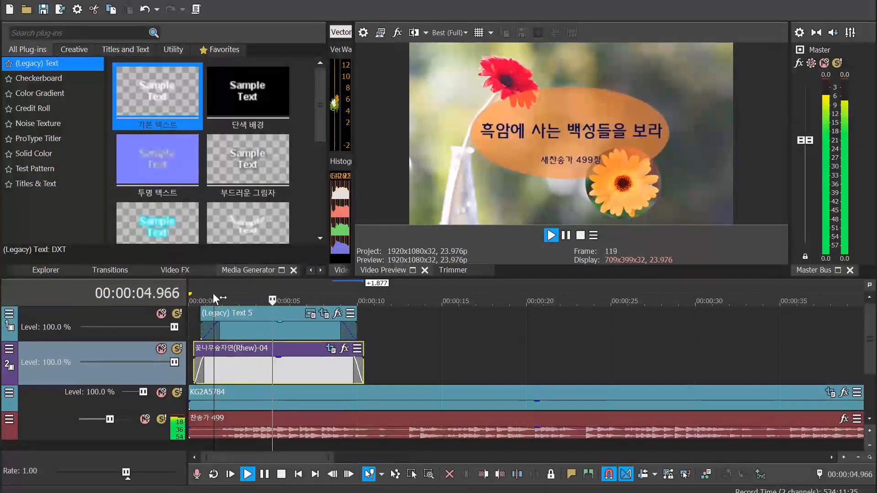
pyautogui.press('space')
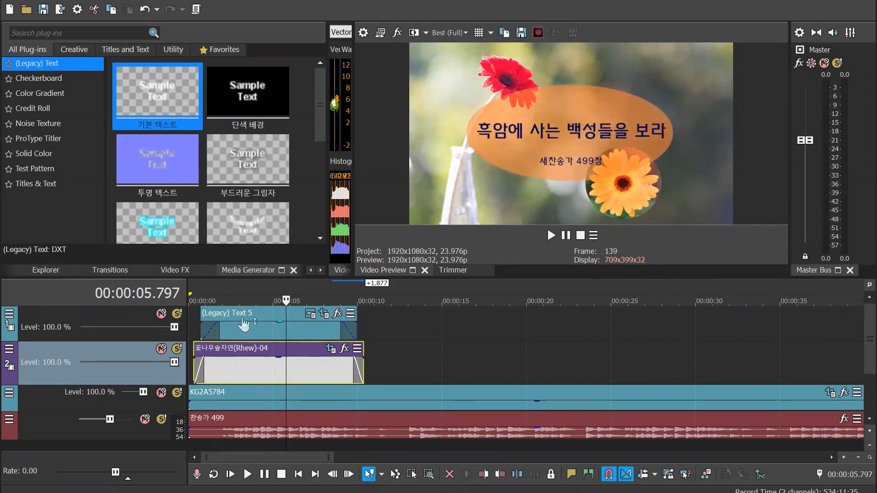
pyautogui.click(314, 296)
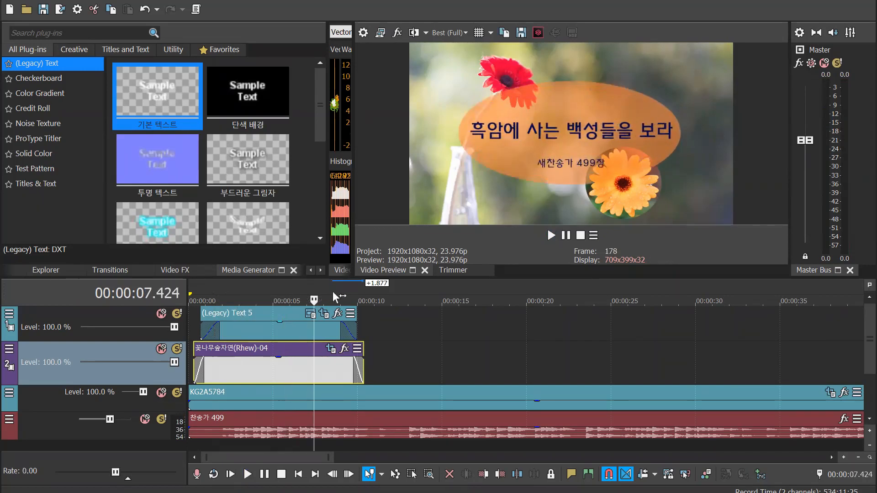
pyautogui.click(333, 294)
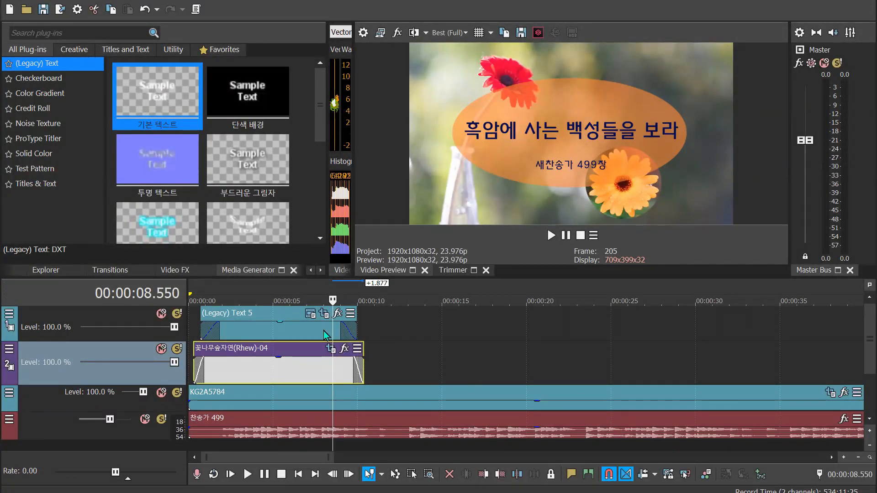
# Widen the Video Scopes area on both sides, narrowing the media generator list and the video preview
pyautogui.moveTo(353, 251); pyautogui.dragTo(381, 250)
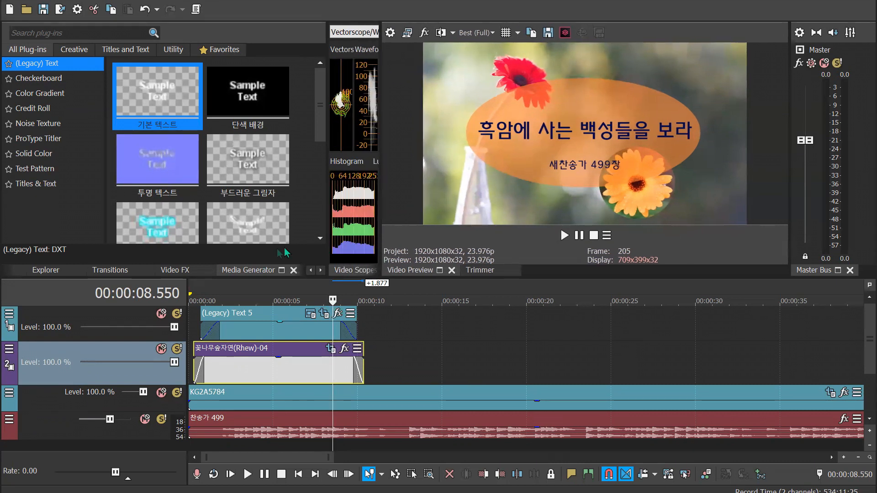
pyautogui.moveTo(327, 235); pyautogui.dragTo(291, 236)
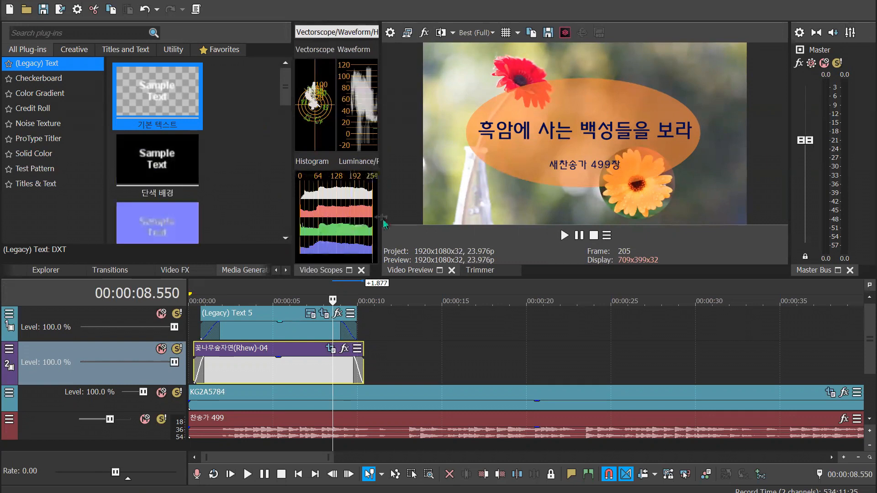
pyautogui.moveTo(379, 217); pyautogui.dragTo(416, 220)
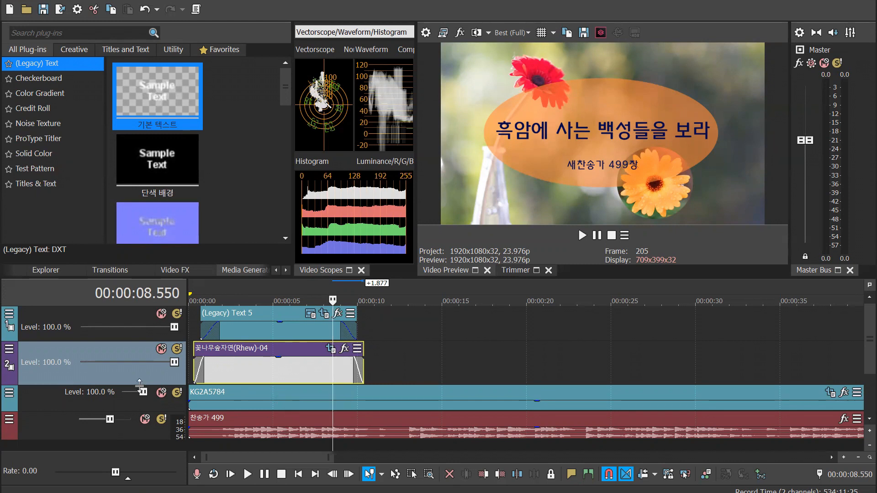
# Reduce the heights of the title track and the flower track in the timeline
pyautogui.moveTo(142, 385); pyautogui.dragTo(143, 374)
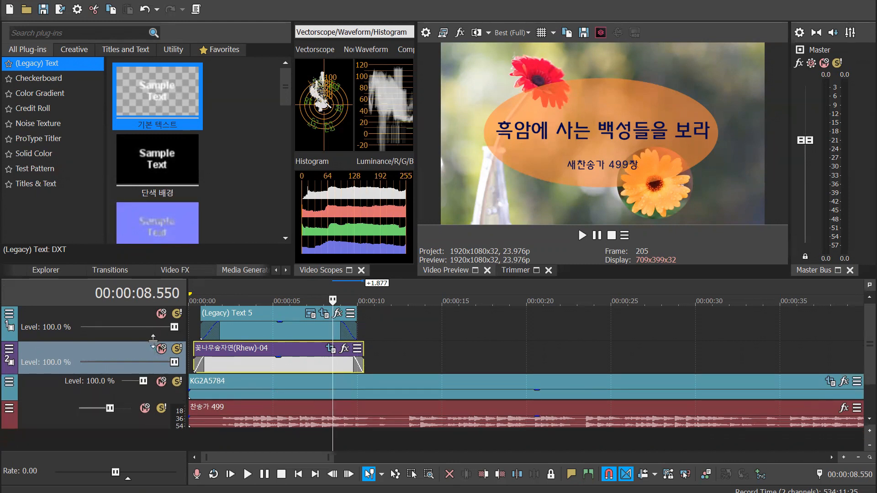
pyautogui.moveTo(155, 341); pyautogui.dragTo(155, 336)
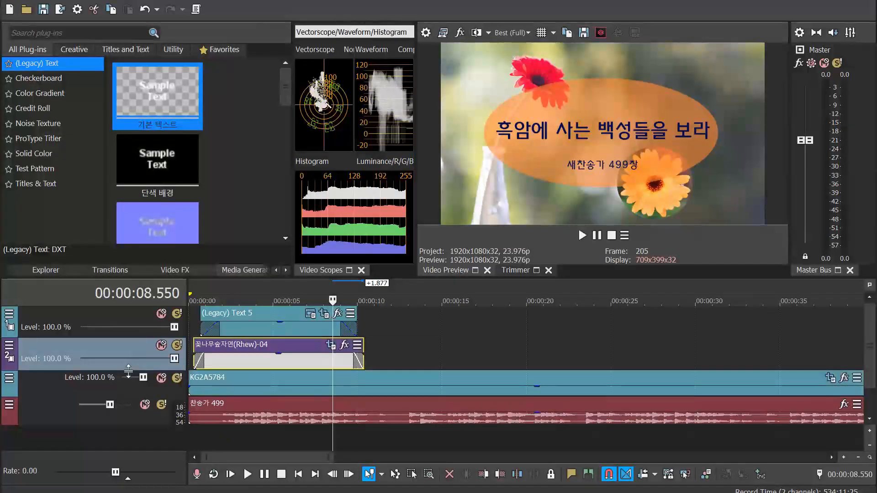
pyautogui.moveTo(132, 371); pyautogui.dragTo(132, 363)
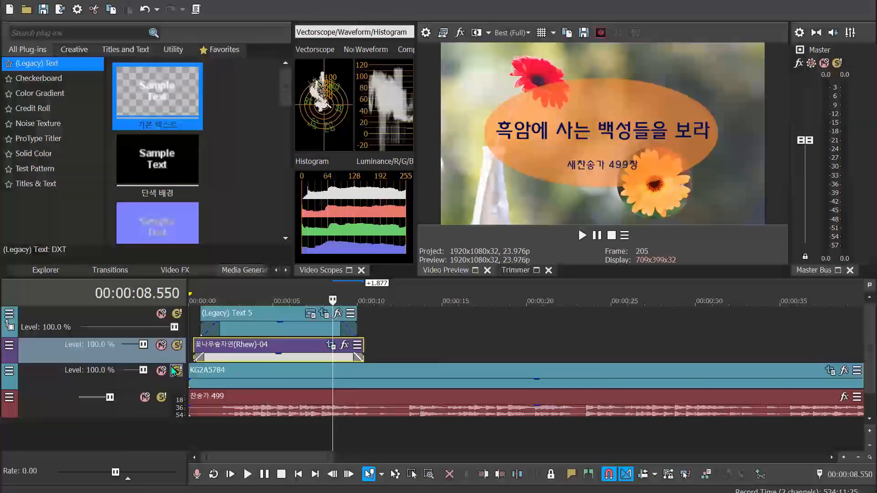
pyautogui.moveTo(172, 363); pyautogui.dragTo(172, 368)
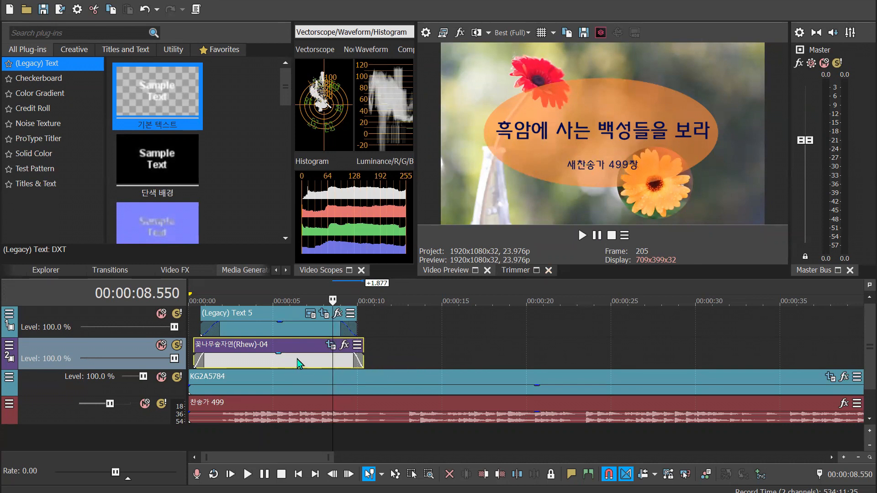
# Zoom the timeline out and widen the media generator list, narrowing the Video Scopes area
pyautogui.scroll(-3, 346, 368)
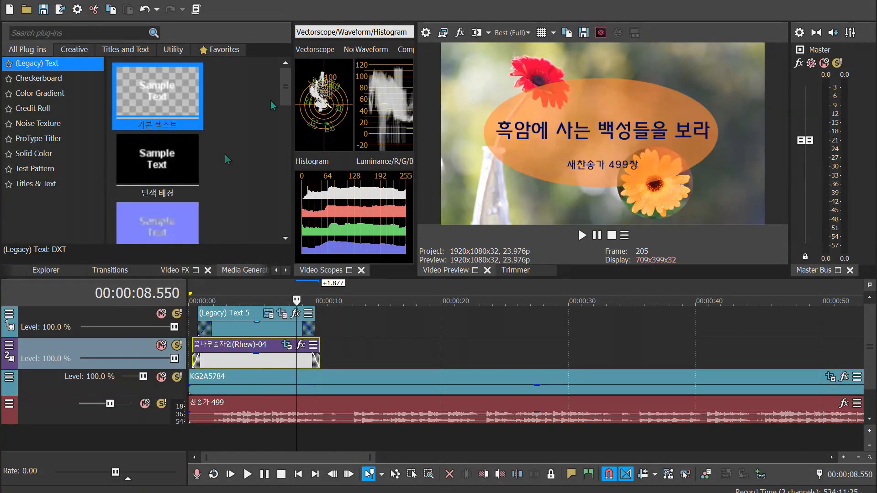
pyautogui.moveTo(286, 91); pyautogui.dragTo(286, 125)
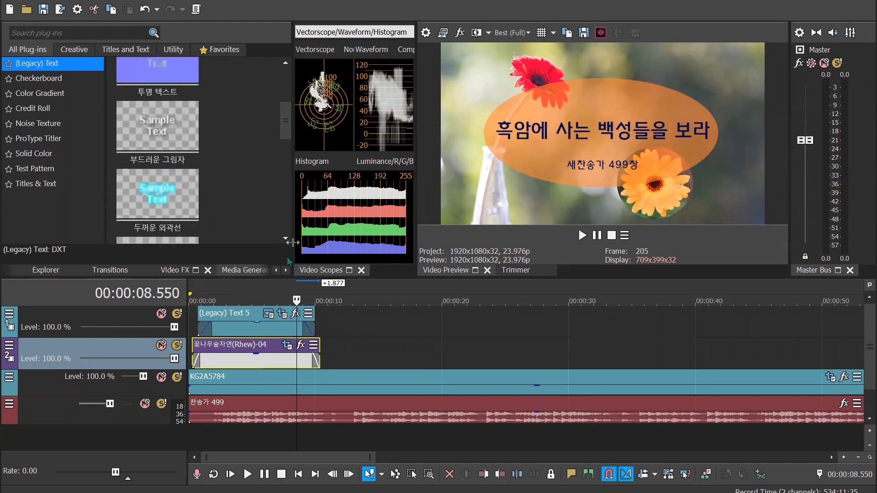
pyautogui.moveTo(291, 243); pyautogui.dragTo(378, 242)
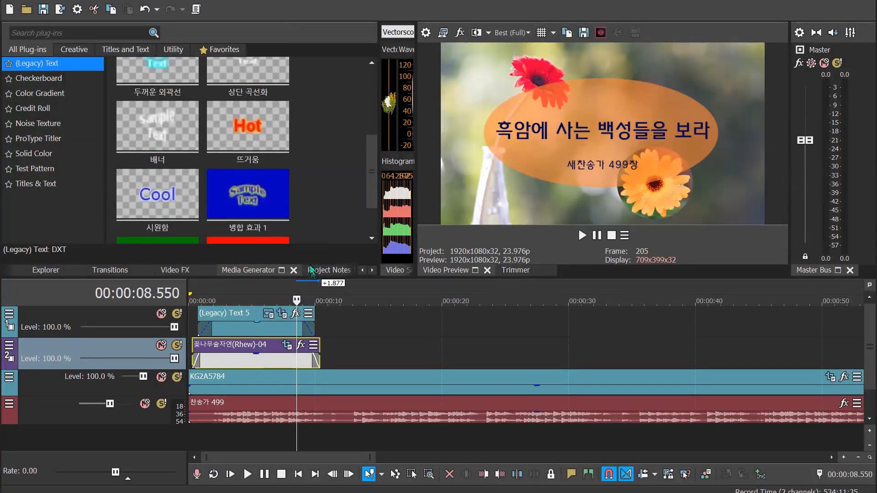
# Browse the Solid Color, Color Gradient, Noise Texture and Checkerboard generator presets for a split black-and-white pattern
pyautogui.click(37, 154)
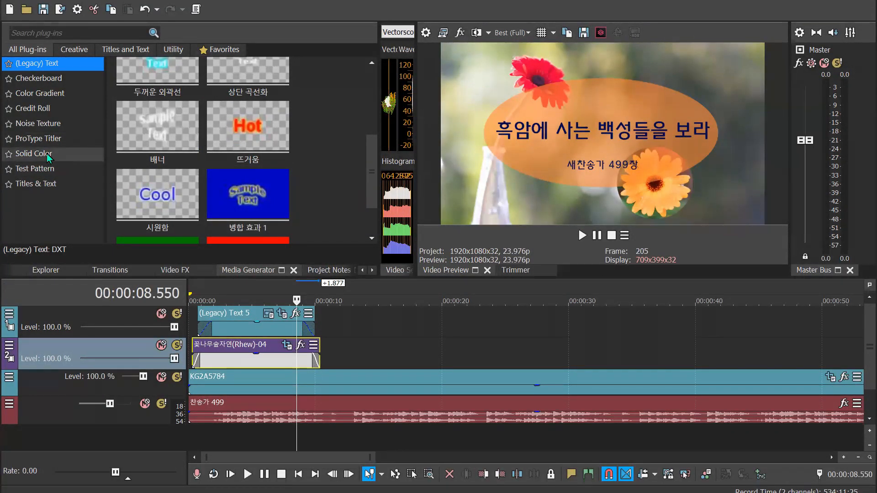
pyautogui.click(51, 127)
pyautogui.click(52, 94)
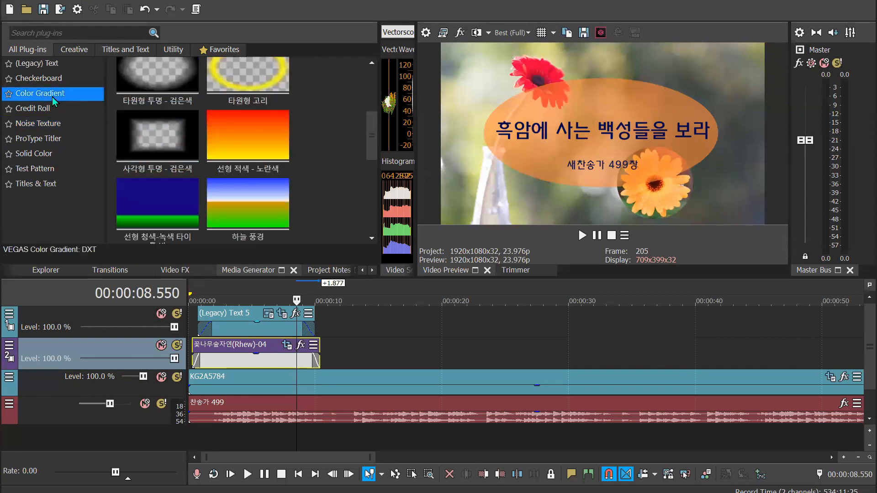
pyautogui.click(45, 124)
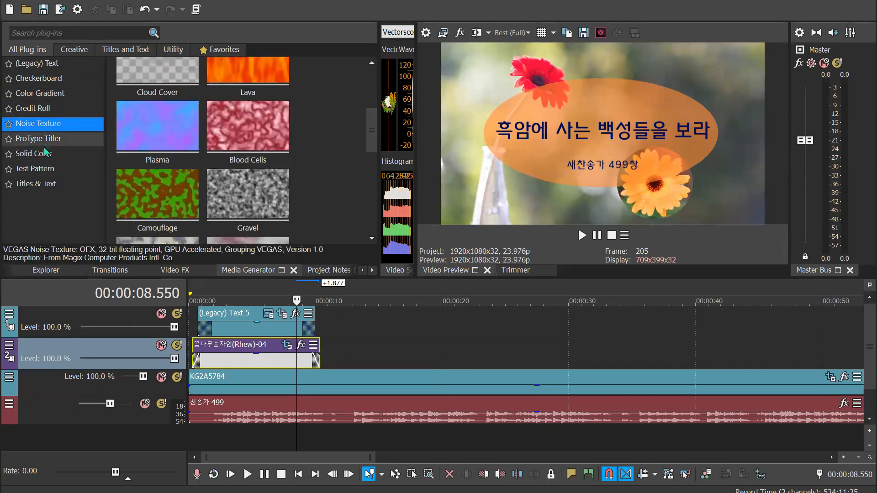
pyautogui.click(46, 79)
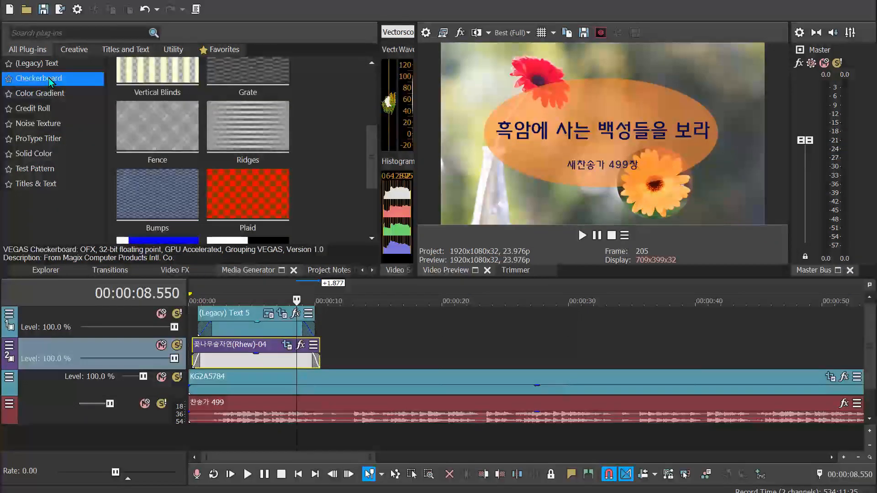
pyautogui.moveTo(373, 167); pyautogui.dragTo(371, 203)
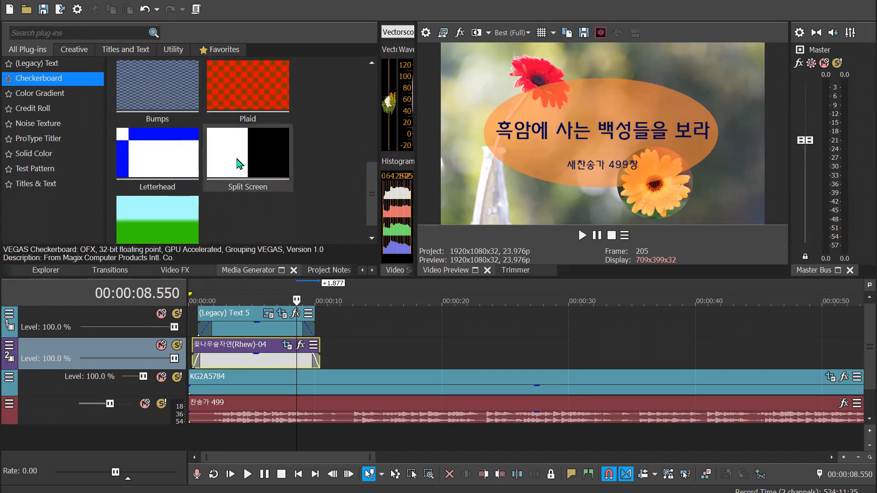
# Move the title event to about 21 seconds and place the Checkerboard Split Screen preset at the start of the title track
pyautogui.moveTo(242, 330); pyautogui.dragTo(603, 341)
pyautogui.moveTo(260, 174); pyautogui.dragTo(183, 329)
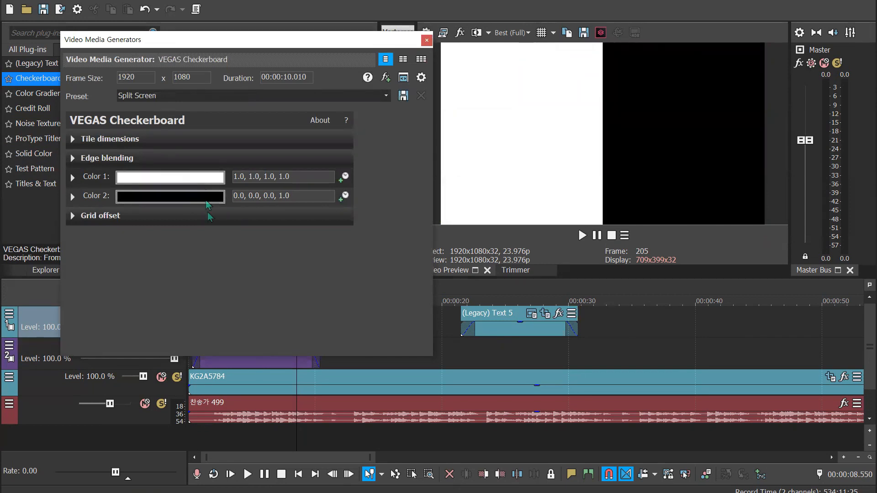
pyautogui.moveTo(389, 44); pyautogui.dragTo(756, 230)
pyautogui.click(793, 225)
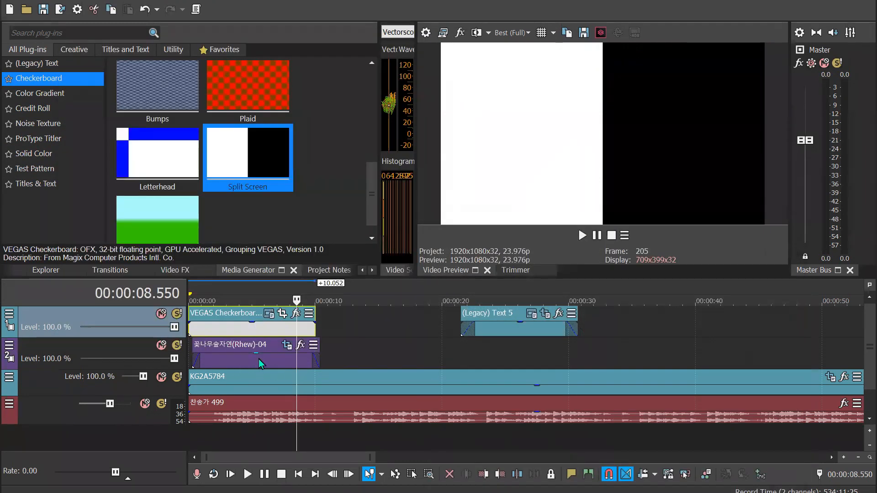
# Examine the compositing modes offered for the title track holding the checkerboard event
pyautogui.click(259, 359)
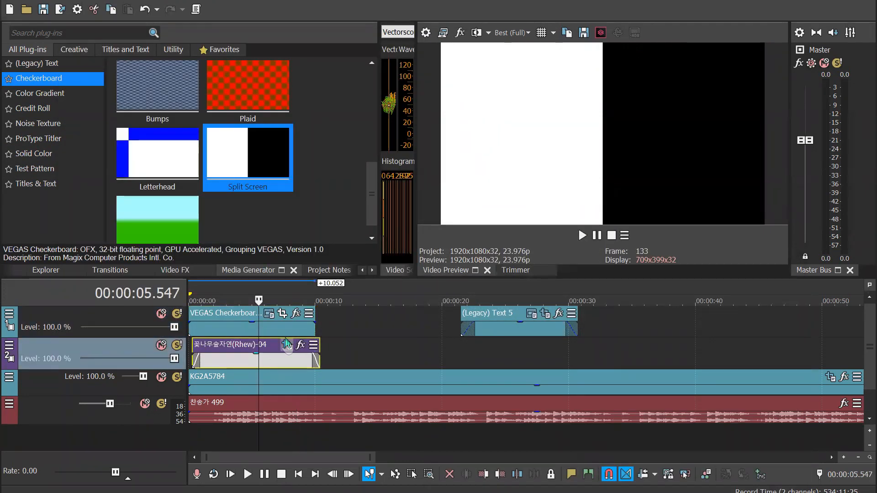
pyautogui.click(295, 329)
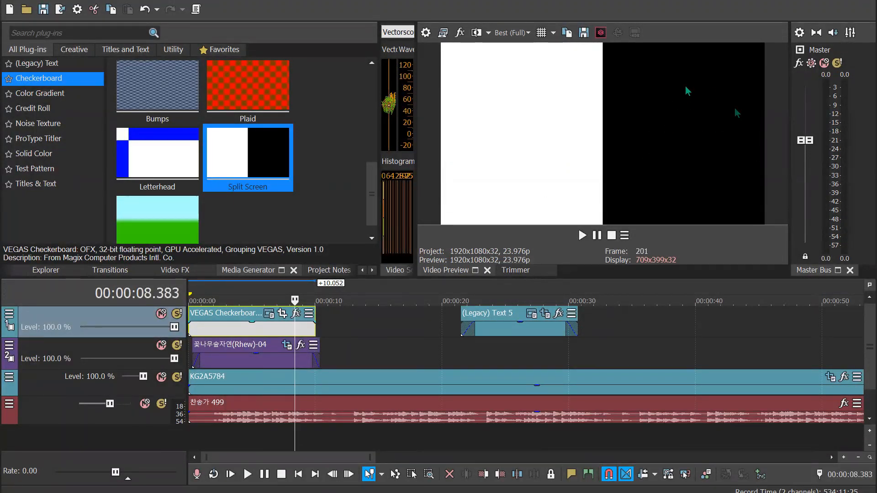
pyautogui.click(9, 313)
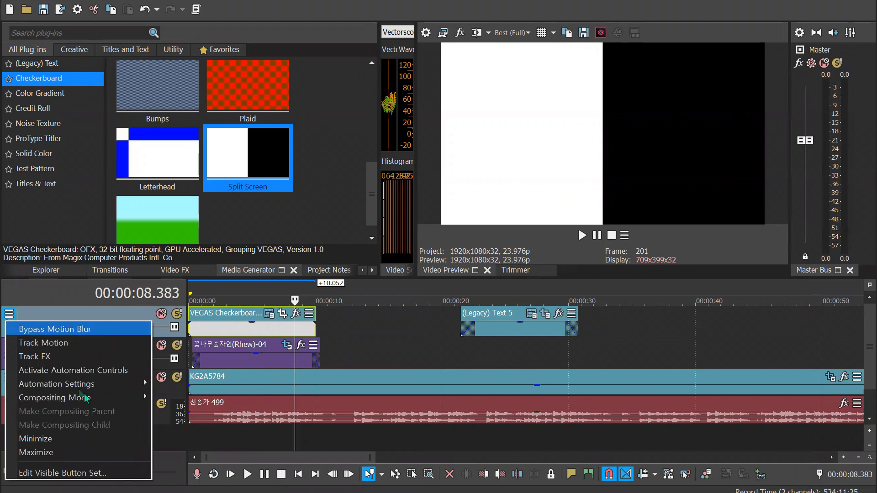
pyautogui.moveTo(87, 401)
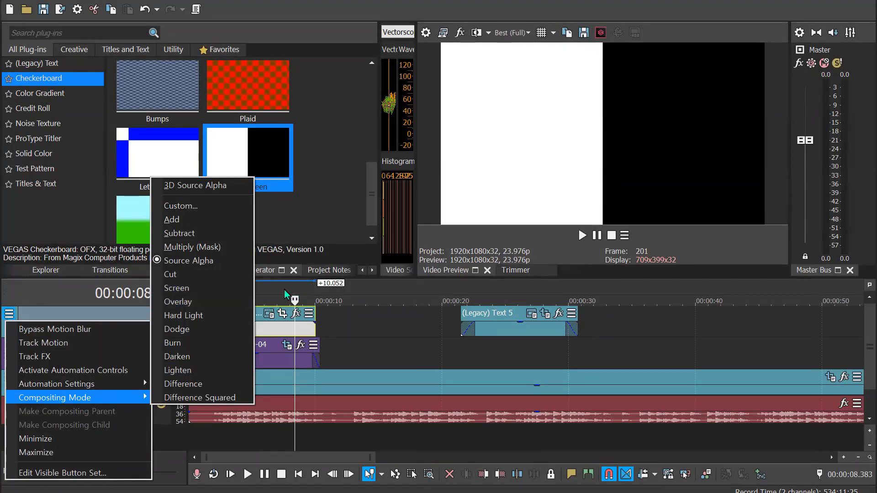
pyautogui.click(269, 329)
# Move the checkerboard event to directly before the title event and inspect the flower event's Pan/Crop settings
pyautogui.click(269, 330)
pyautogui.moveTo(270, 332); pyautogui.dragTo(426, 327)
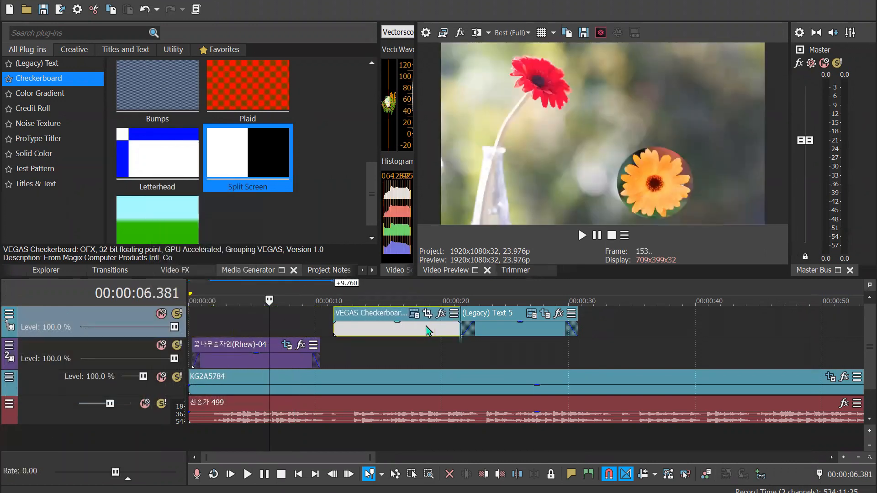
pyautogui.click(285, 359)
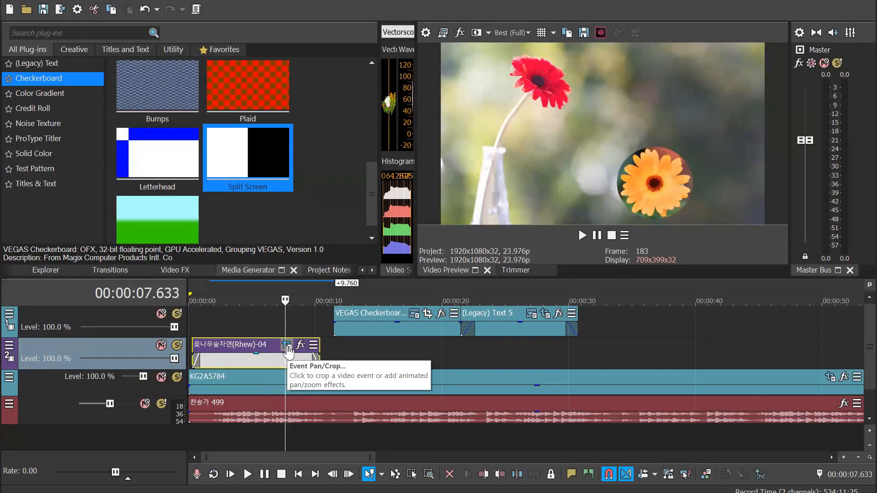
pyautogui.click(288, 348)
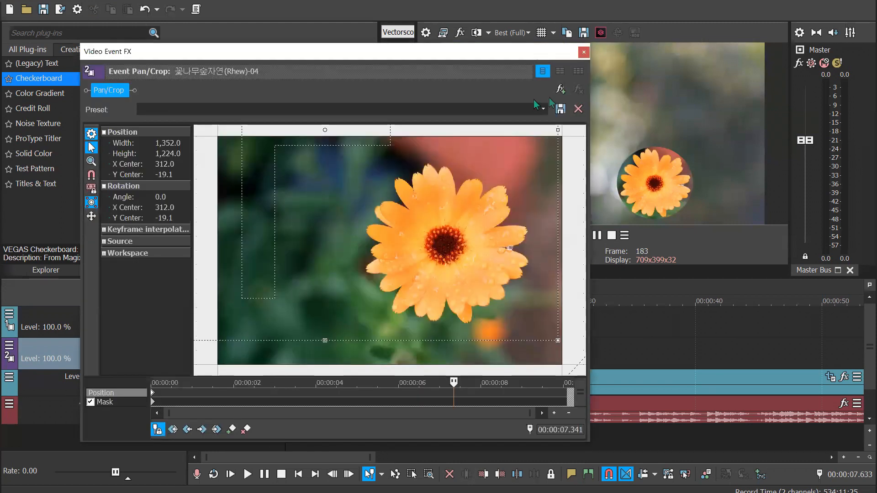
pyautogui.click(586, 47)
# Delete the flower event and move the checkerboard event to the start of the flower's emptied track
pyautogui.click(275, 358)
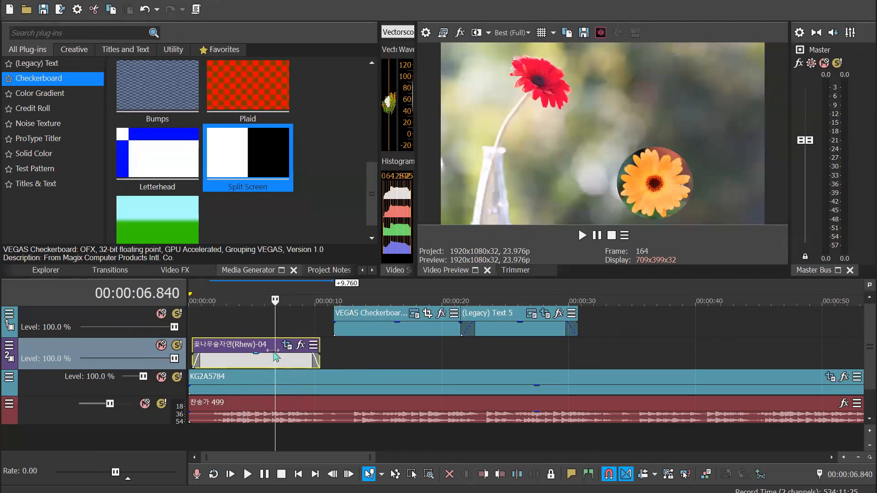
pyautogui.press('Delete')
pyautogui.moveTo(407, 330); pyautogui.dragTo(229, 320)
pyautogui.click(252, 292)
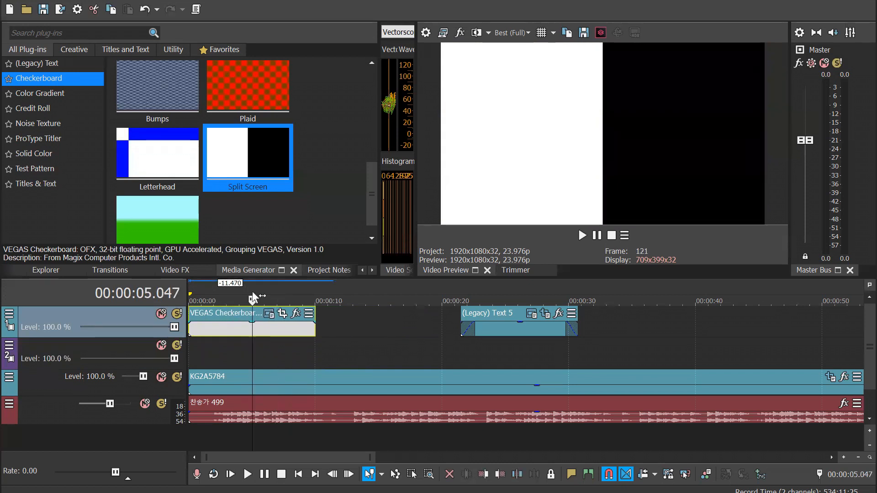
pyautogui.moveTo(270, 331); pyautogui.dragTo(228, 369)
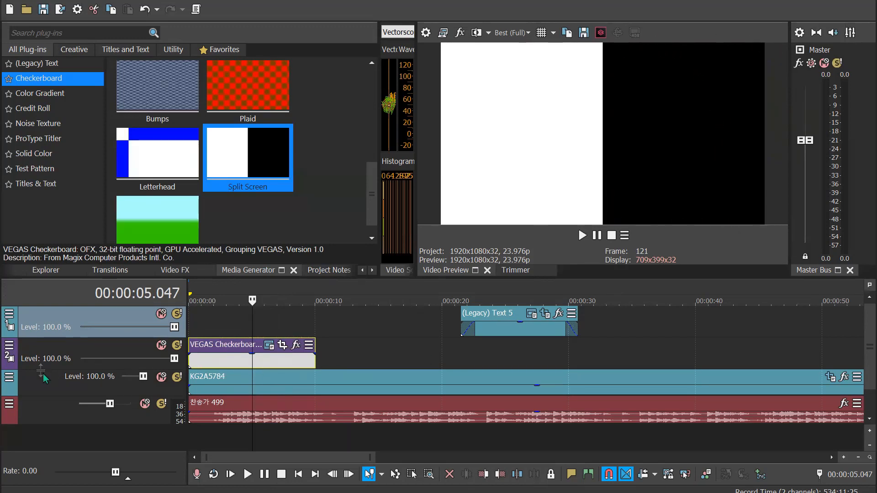
# Set the checkerboard track's compositing mode to Subtract and compare the preview at 00:00:14.848 and 00:00:06.757
pyautogui.click(9, 348)
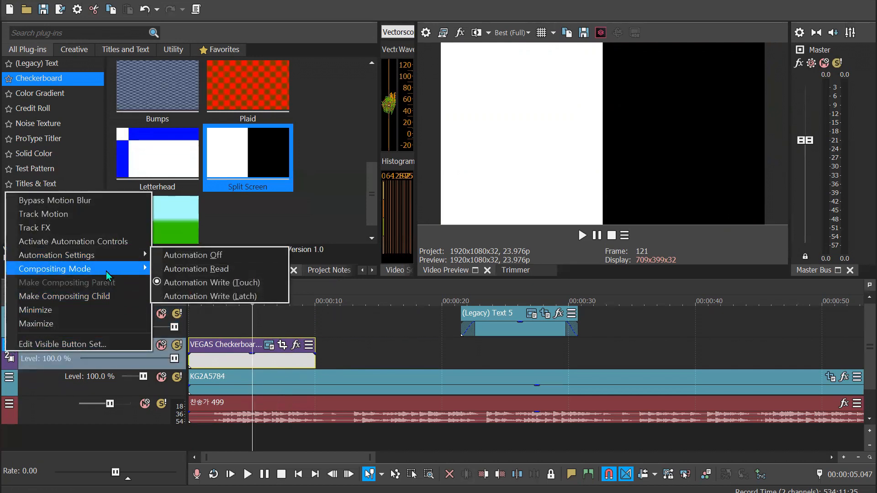
pyautogui.moveTo(105, 272)
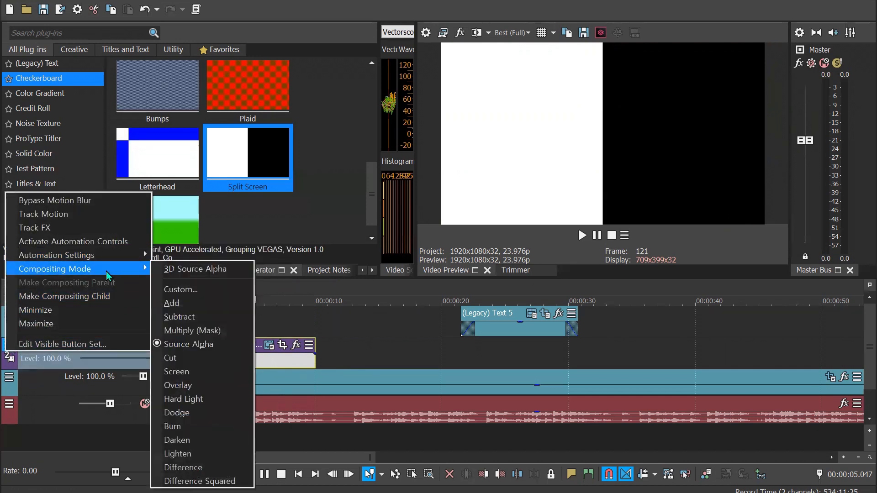
pyautogui.click(215, 316)
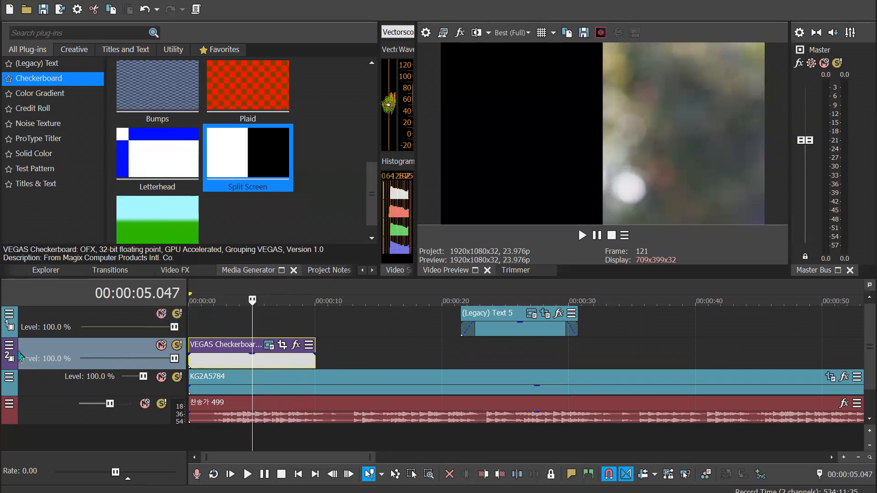
pyautogui.click(8, 347)
pyautogui.moveTo(133, 266)
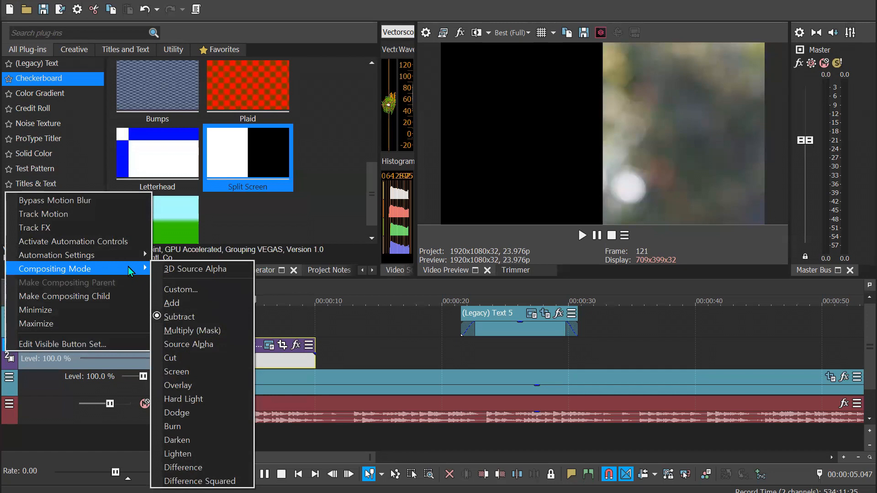
pyautogui.click(303, 388)
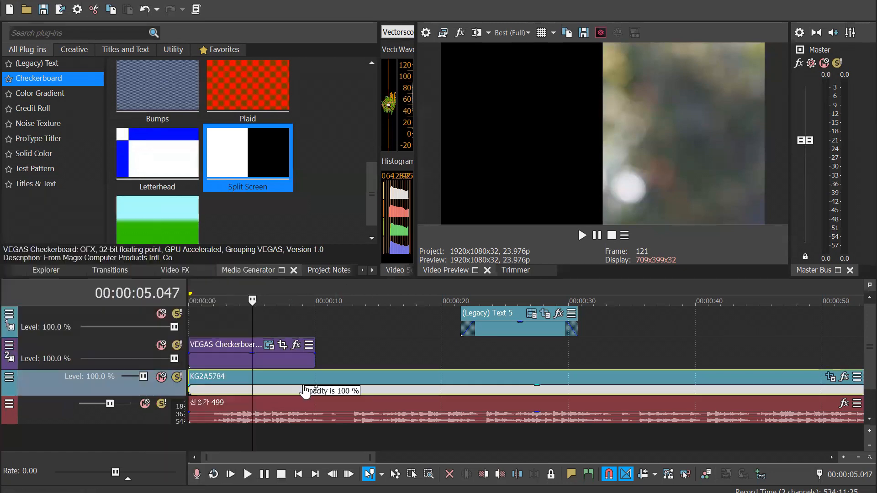
pyautogui.click(376, 289)
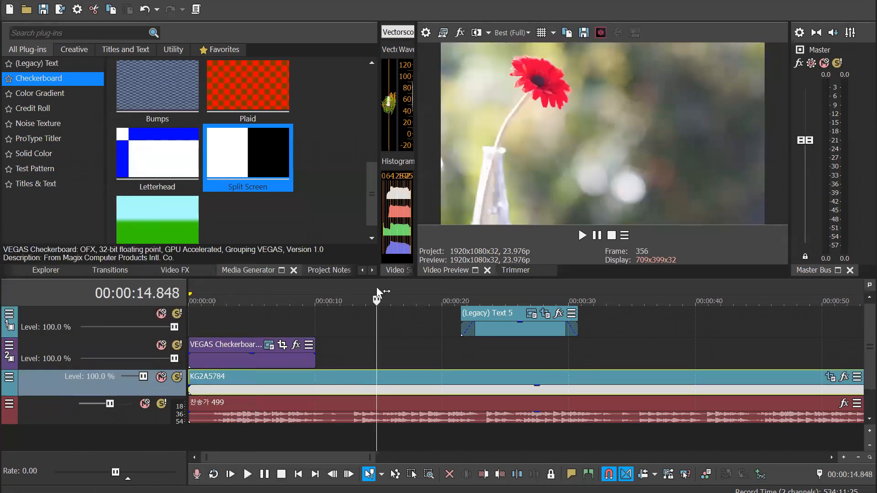
pyautogui.click(274, 288)
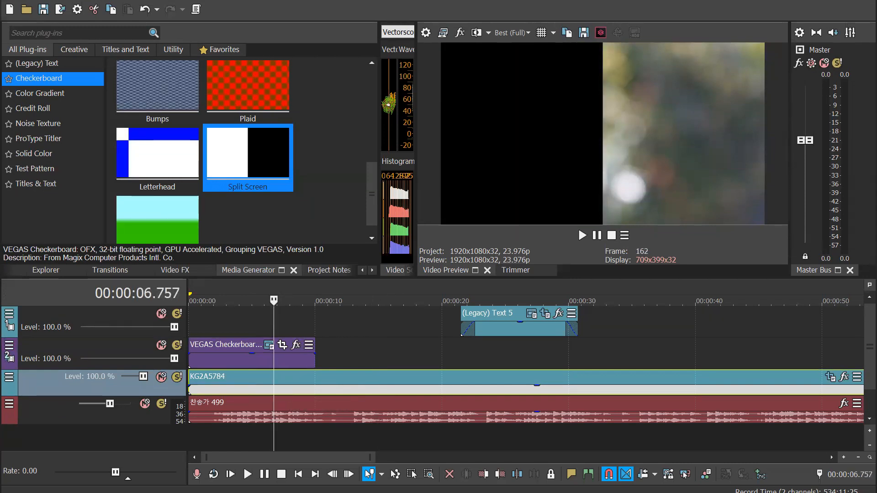
# Try the Add compositing mode on the checkerboard track and return it to Subtract
pyautogui.click(9, 348)
pyautogui.moveTo(112, 272)
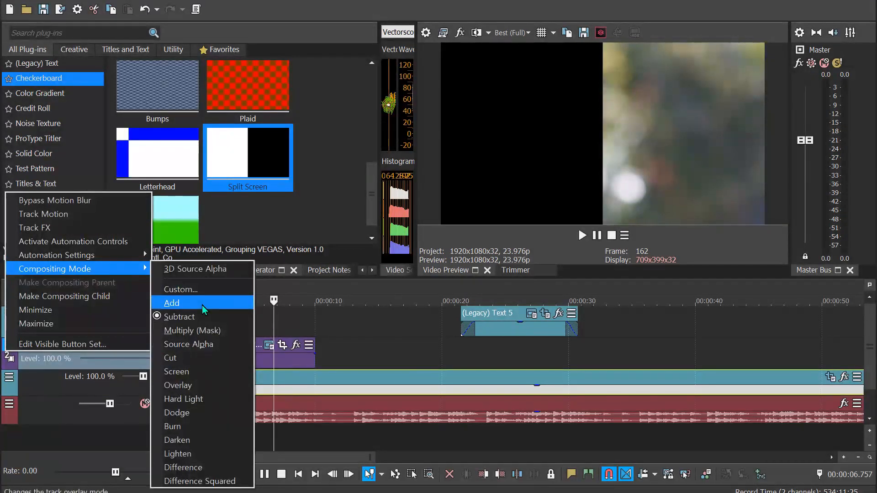
pyautogui.click(202, 305)
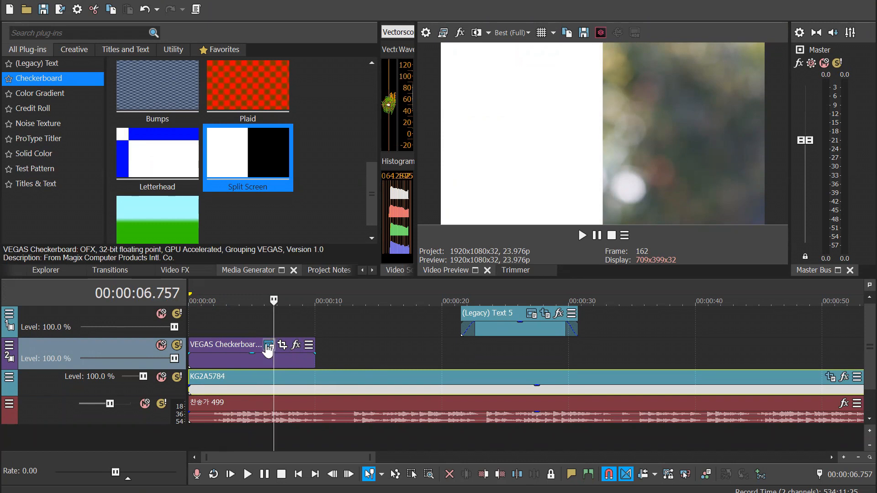
pyautogui.click(9, 345)
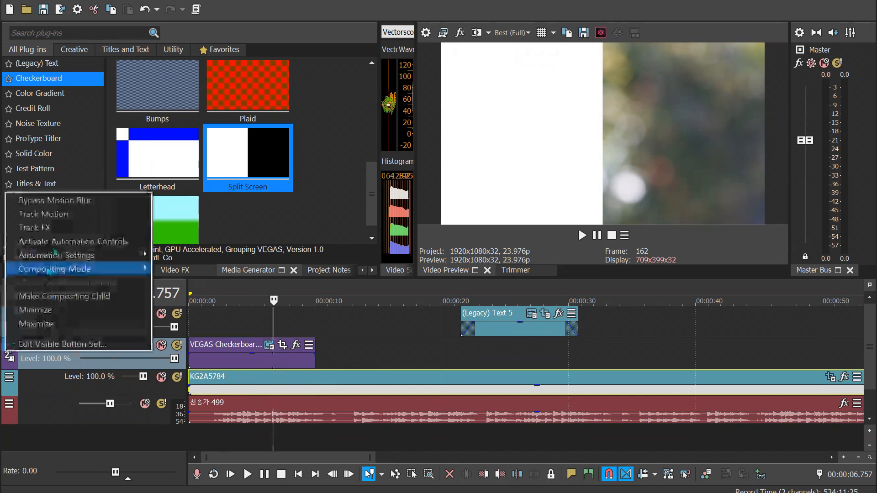
pyautogui.moveTo(68, 269)
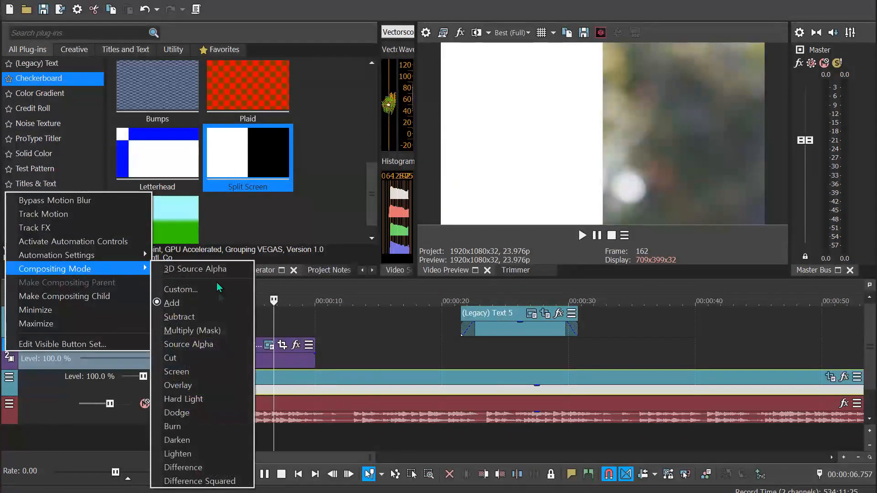
pyautogui.click(210, 315)
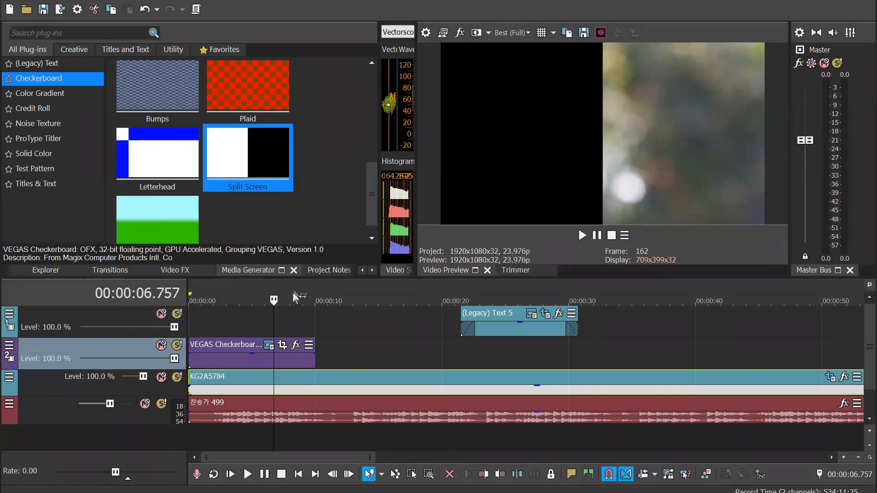
# Set the checkerboard track's compositing mode to Multiply (Mask)
pyautogui.click(9, 345)
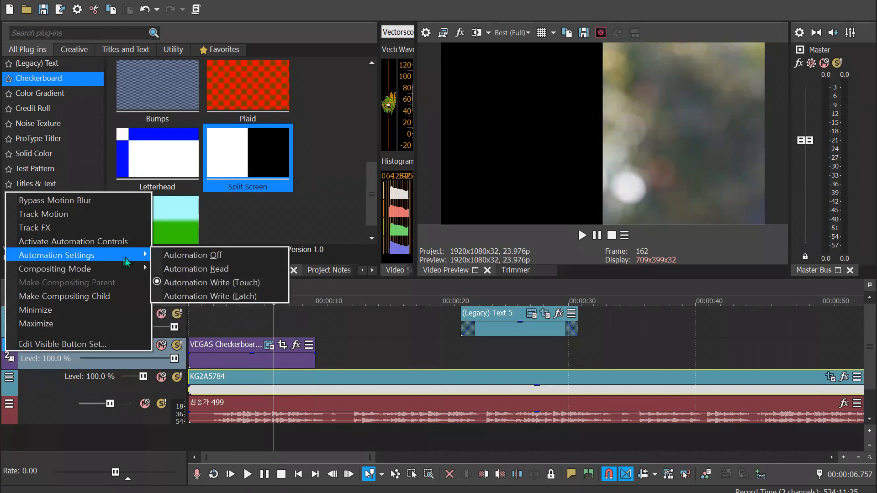
pyautogui.moveTo(122, 269)
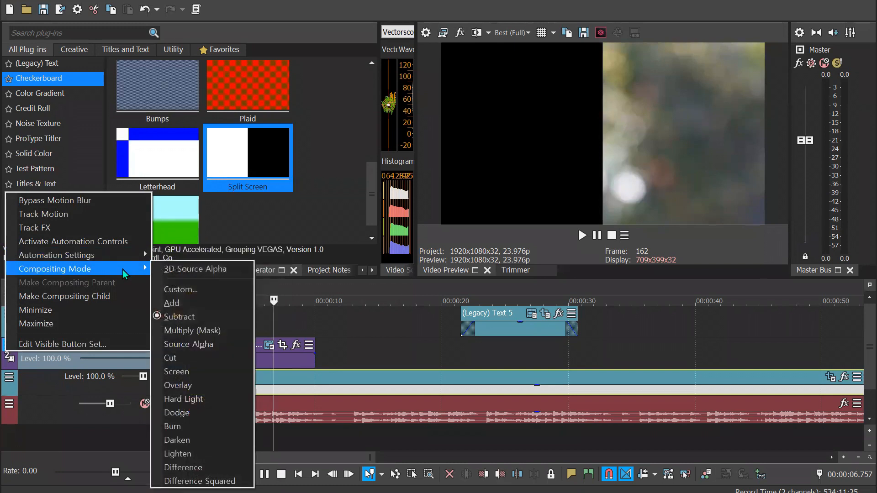
pyautogui.click(216, 330)
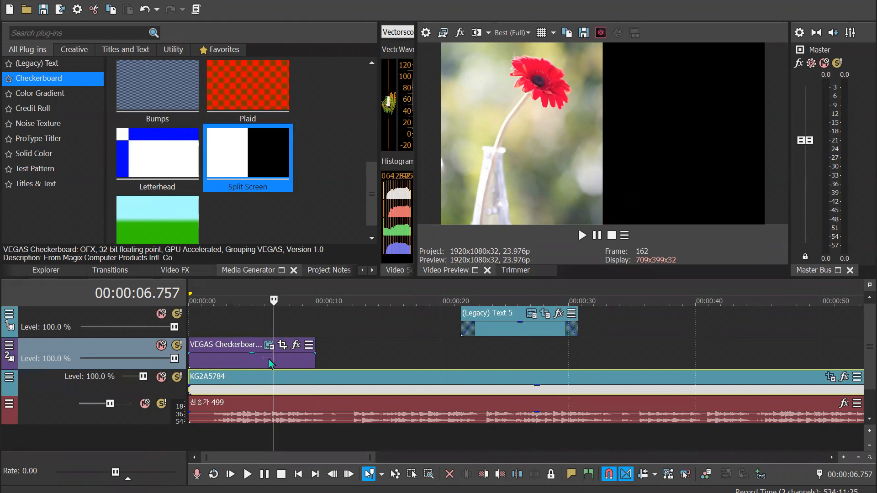
# Try the Source Alpha and Cut compositing modes on the checkerboard track
pyautogui.click(10, 347)
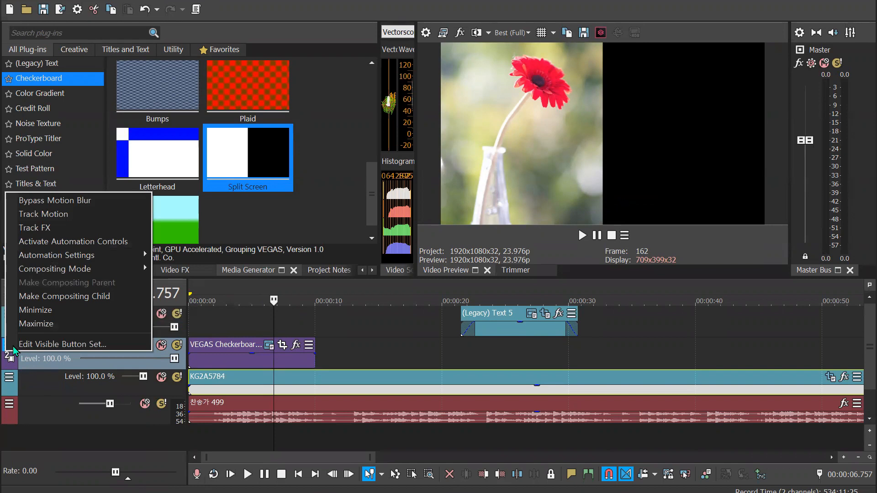
pyautogui.moveTo(102, 270)
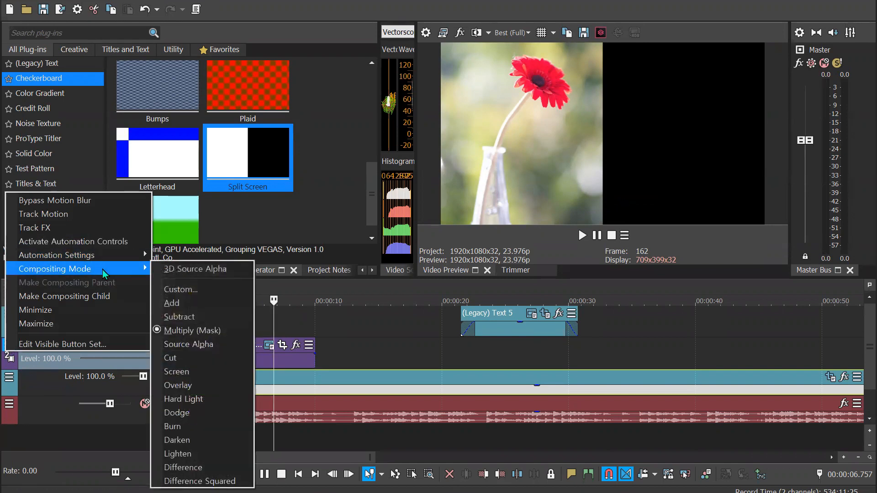
pyautogui.click(208, 345)
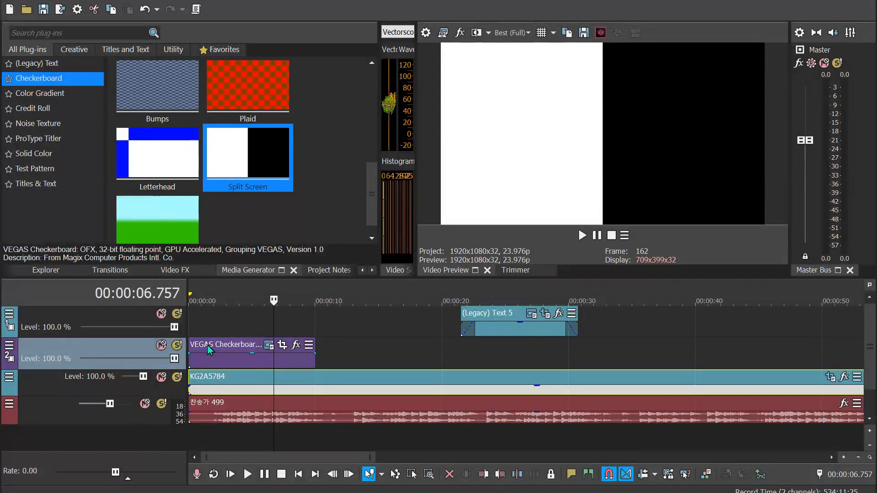
pyautogui.click(11, 349)
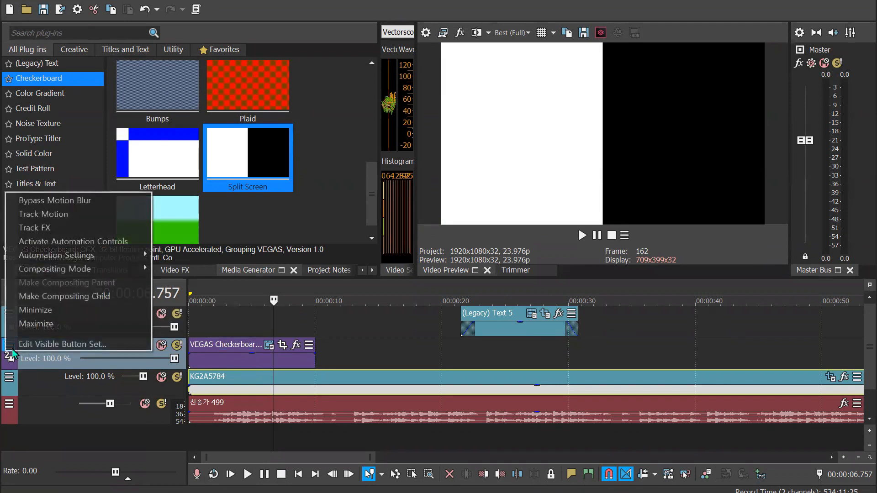
pyautogui.moveTo(95, 257)
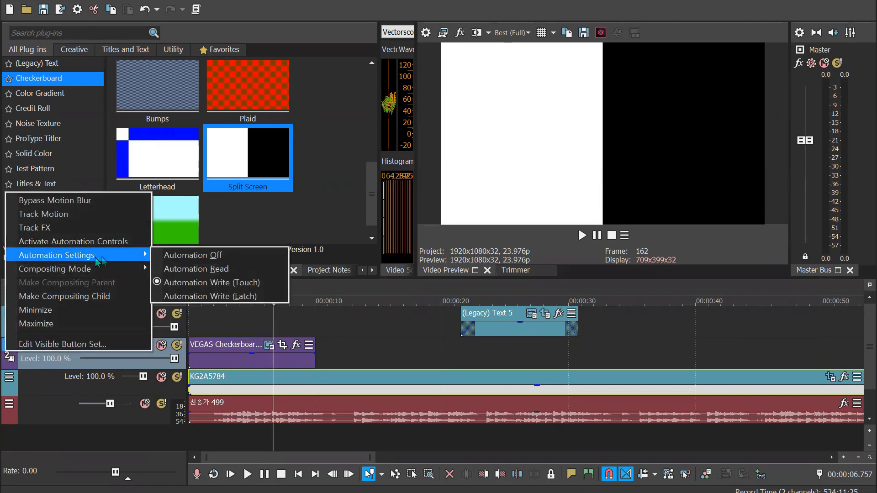
pyautogui.moveTo(132, 271)
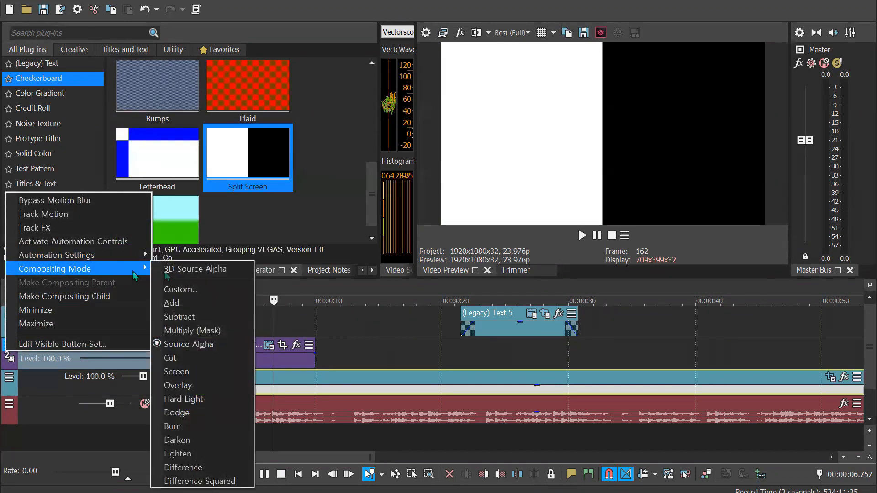
pyautogui.click(212, 358)
# Try the Screen and Overlay compositing modes on the checkerboard track
pyautogui.click(10, 349)
pyautogui.moveTo(106, 269)
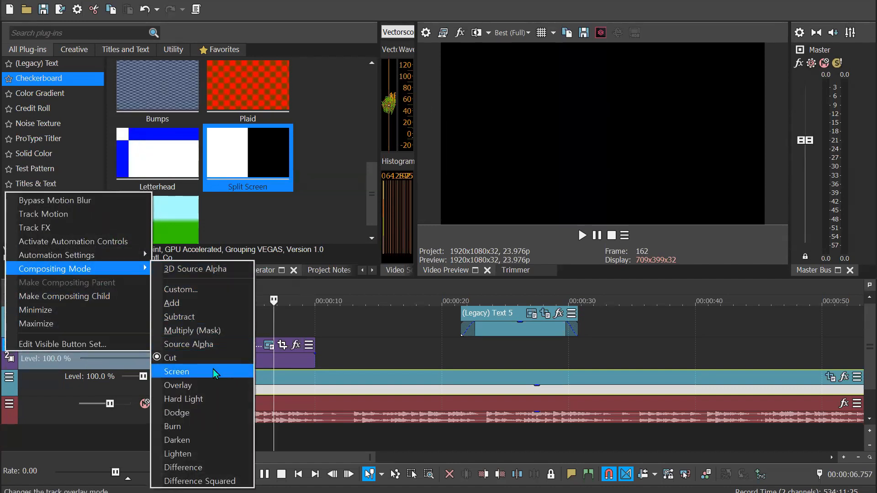
pyautogui.click(213, 371)
pyautogui.click(11, 349)
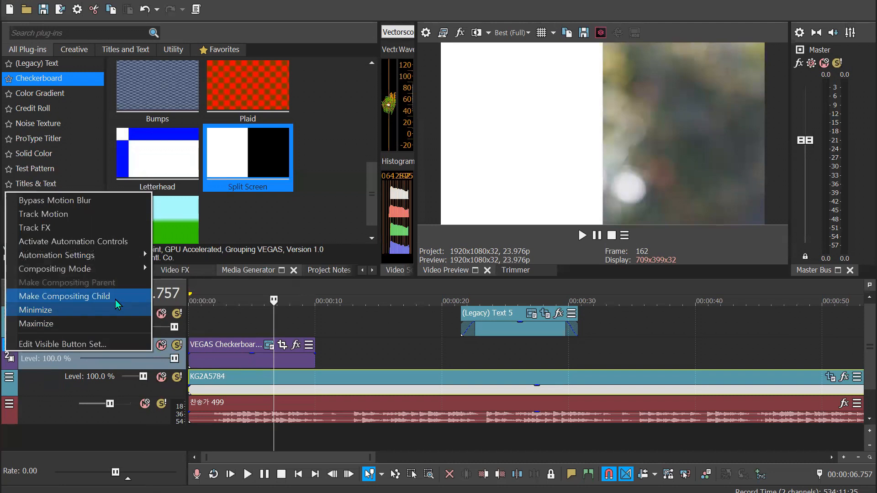
pyautogui.moveTo(125, 273)
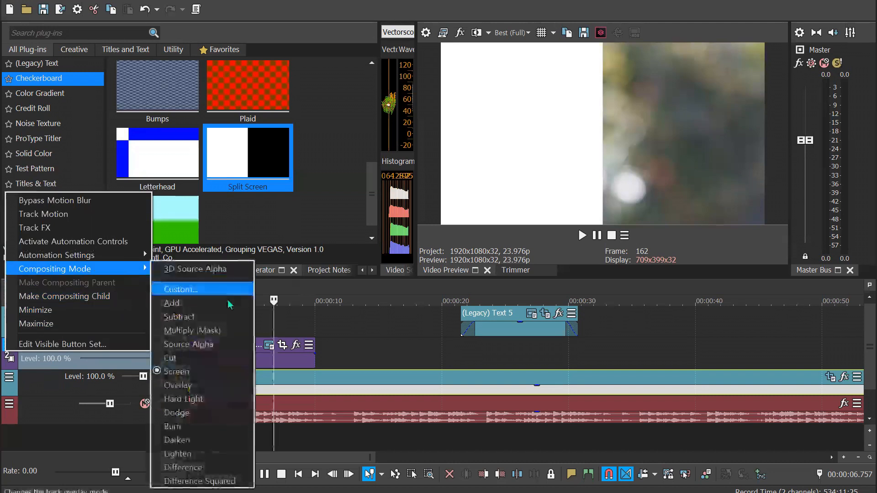
pyautogui.click(234, 386)
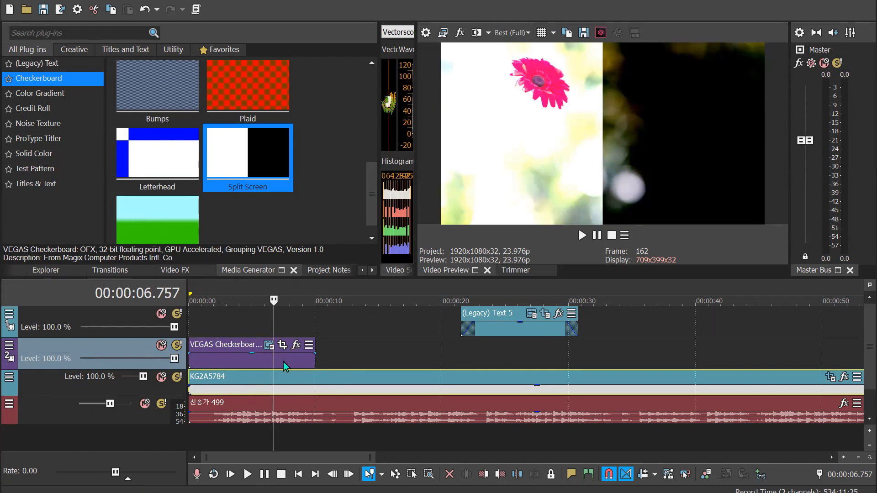
# Try the Hard Light and Dodge compositing modes on the checkerboard track
pyautogui.click(9, 346)
pyautogui.moveTo(95, 275)
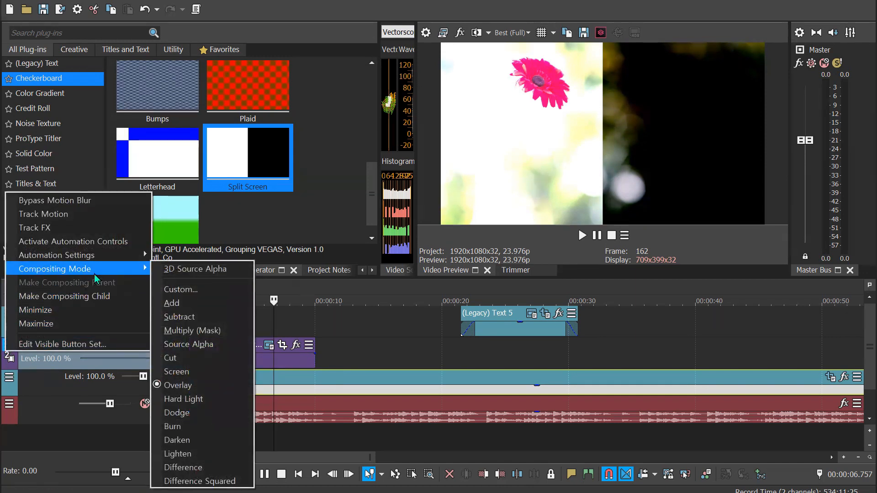
pyautogui.click(205, 398)
pyautogui.click(14, 347)
pyautogui.moveTo(135, 267)
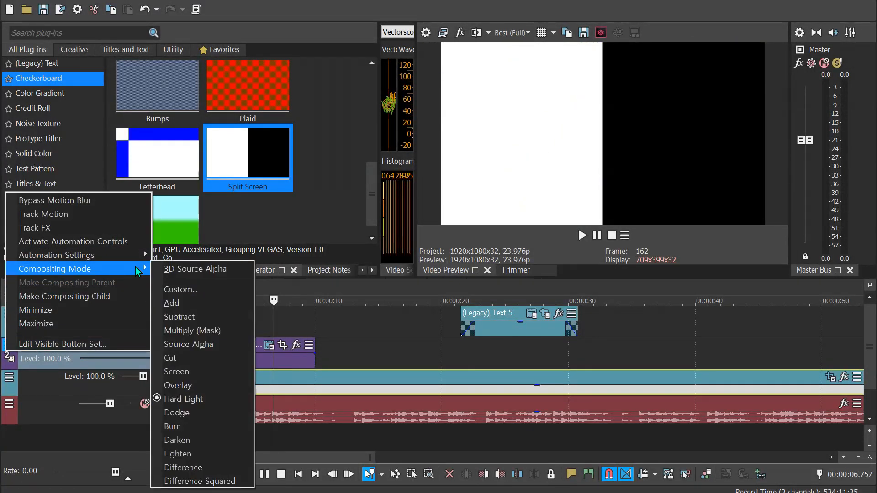
pyautogui.click(217, 414)
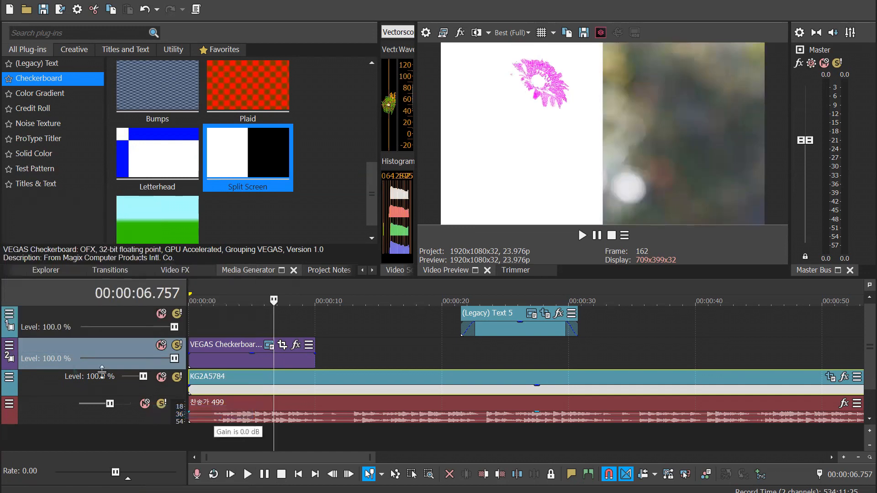
# Try the Burn and Darken compositing modes on the checkerboard track
pyautogui.click(10, 348)
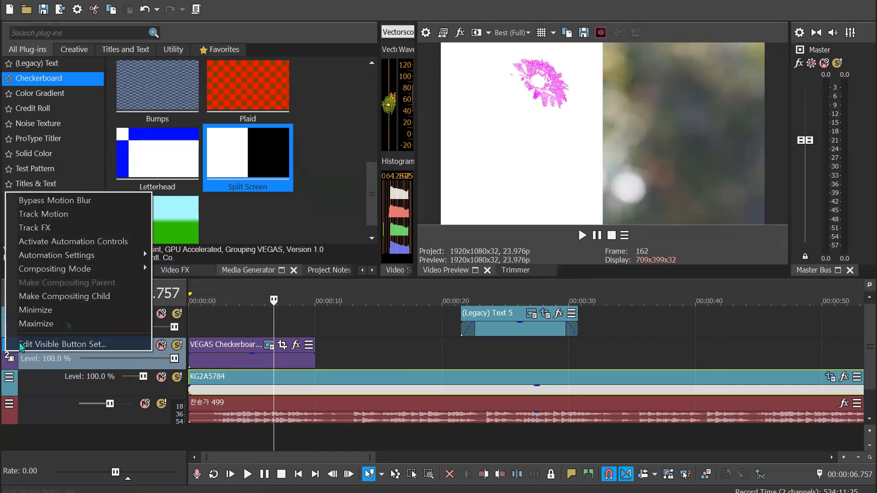
pyautogui.moveTo(129, 270)
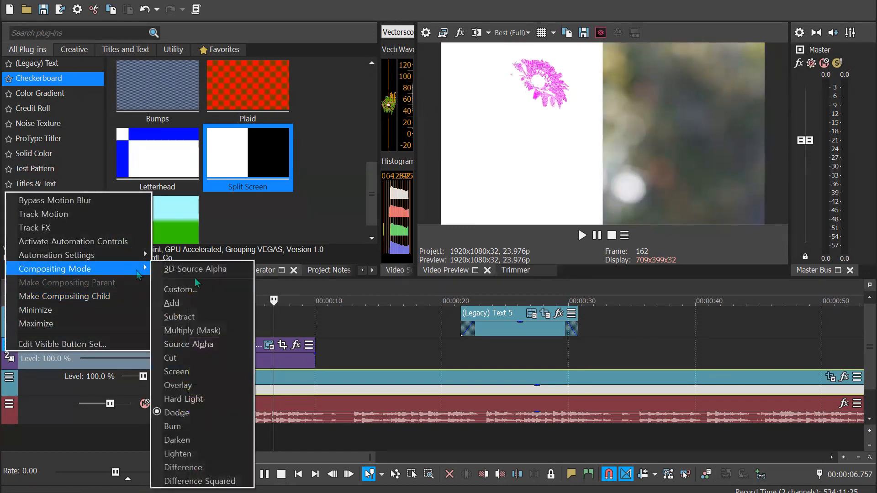
pyautogui.click(211, 431)
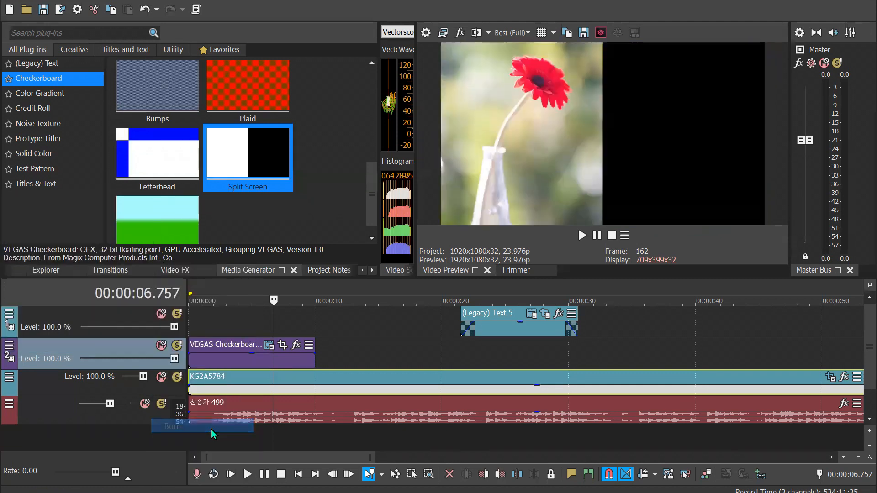
pyautogui.click(10, 351)
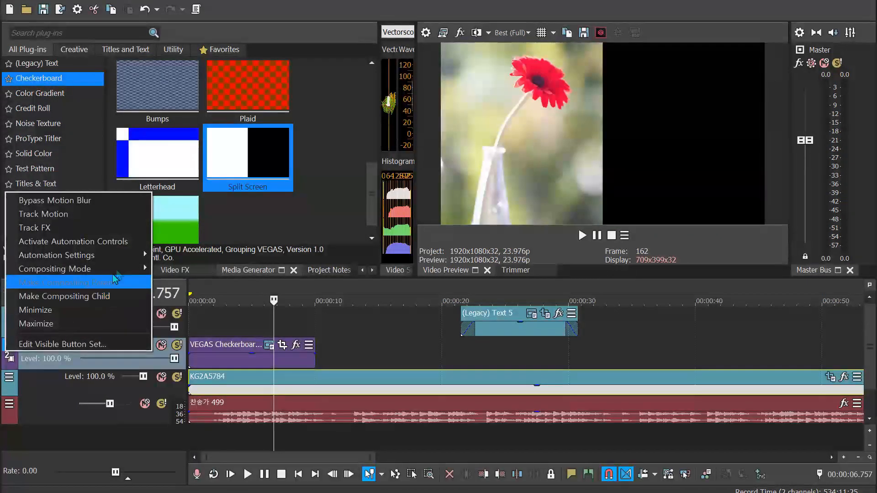
pyautogui.moveTo(121, 268)
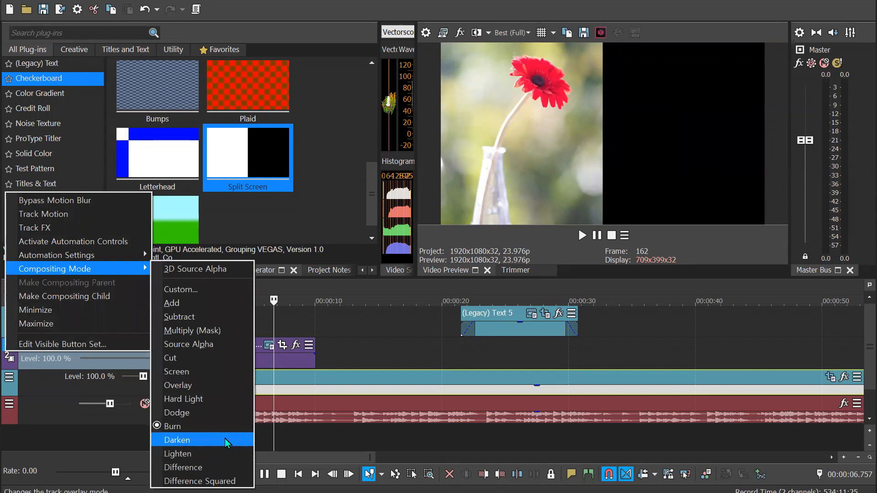
pyautogui.click(224, 439)
# Set the checkerboard track's compositing mode back to Source Alpha and review the available modes
pyautogui.click(9, 351)
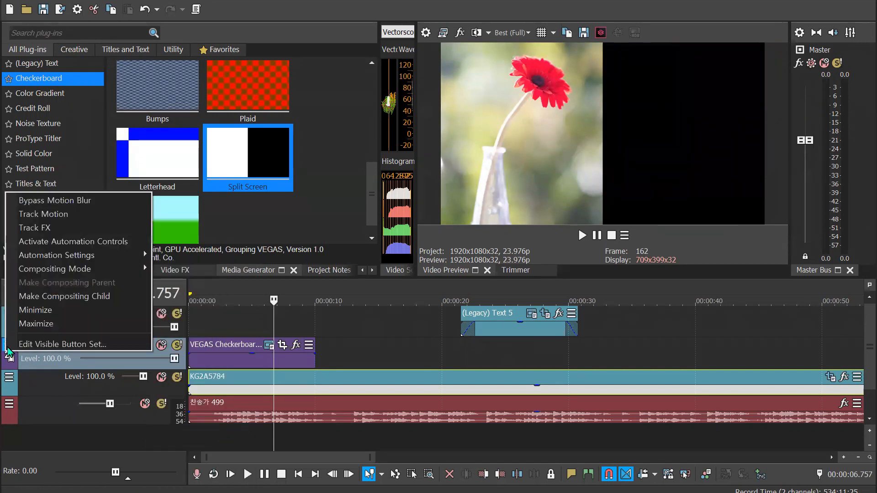
pyautogui.moveTo(123, 272)
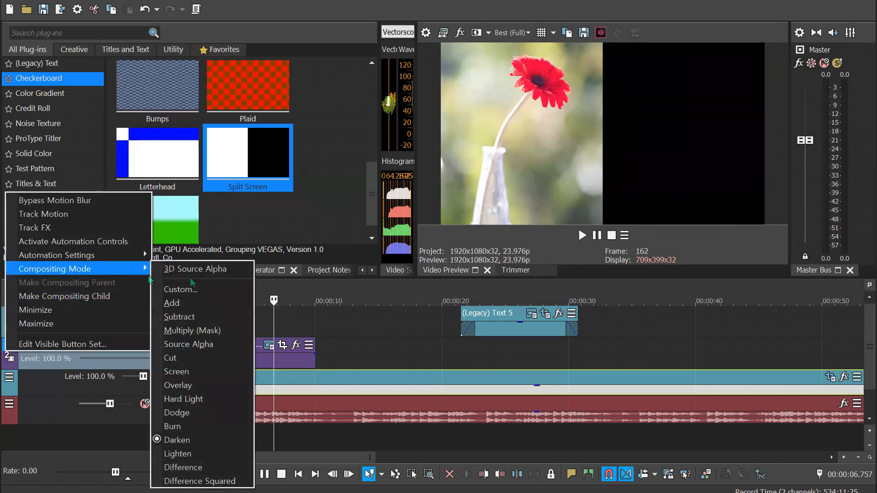
pyautogui.click(215, 343)
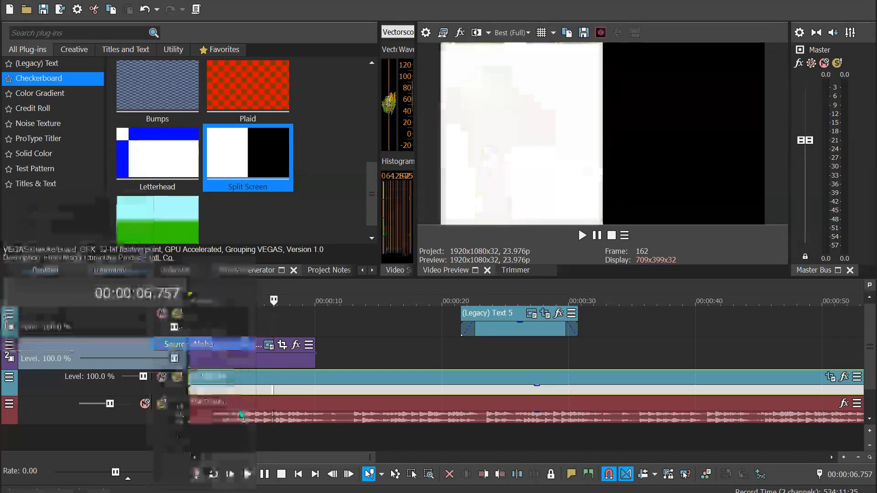
pyautogui.click(10, 348)
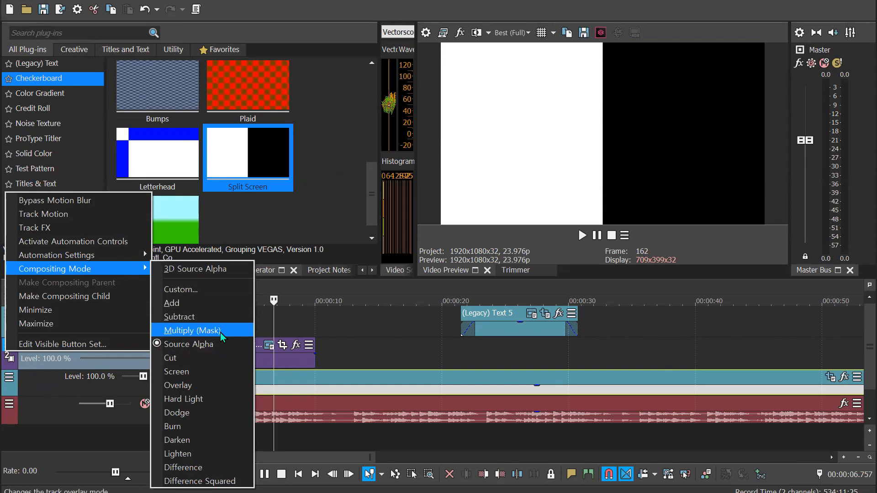
# Move the title text event to the timeline start and the checkerboard event 22.689 seconds along its track, previewing the title at 00:00:04.004
pyautogui.moveTo(523, 338); pyautogui.dragTo(258, 333)
pyautogui.moveTo(247, 363); pyautogui.dragTo(488, 351)
pyautogui.click(245, 338)
pyautogui.click(239, 297)
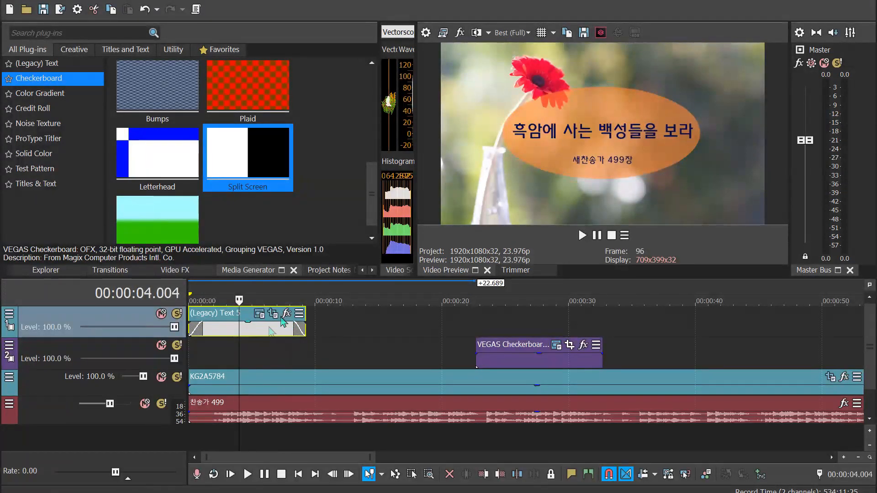
# Try the Screen and Subtract compositing modes on the title text track
pyautogui.click(9, 314)
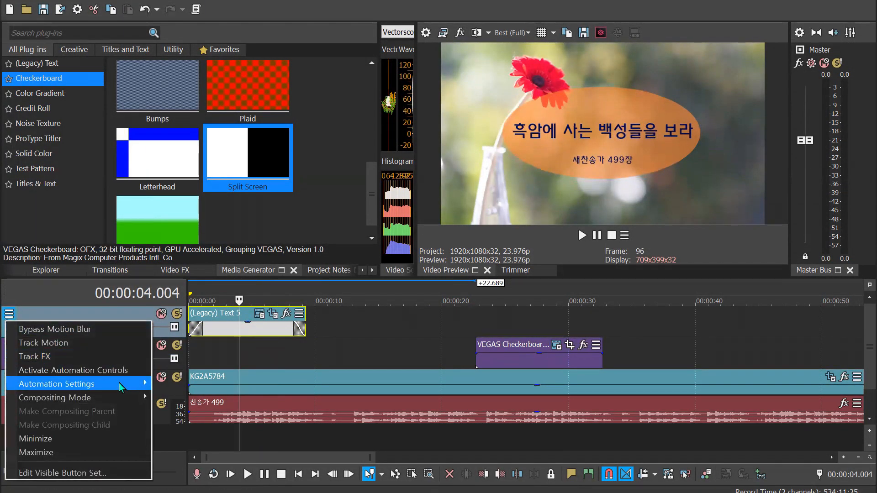
pyautogui.moveTo(114, 401)
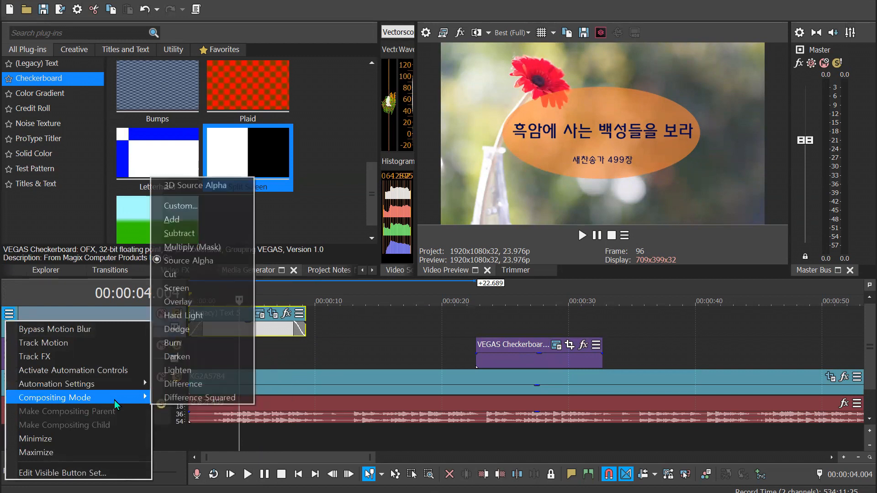
pyautogui.click(212, 290)
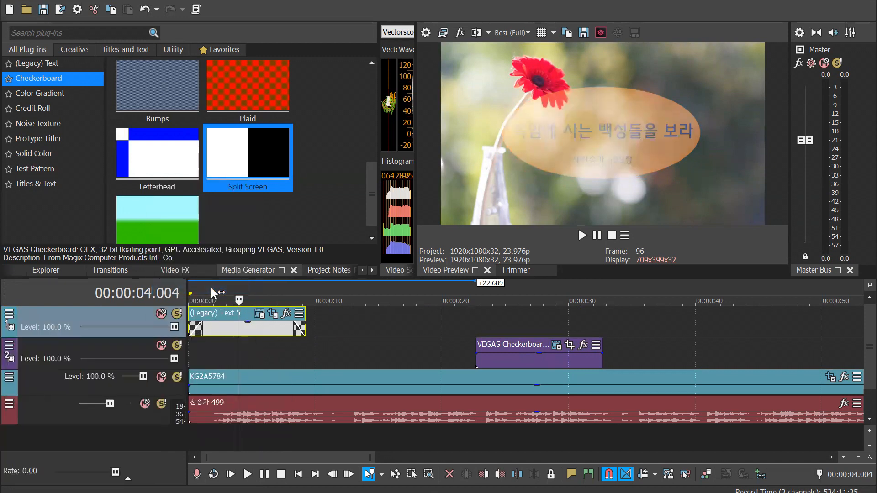
pyautogui.click(9, 313)
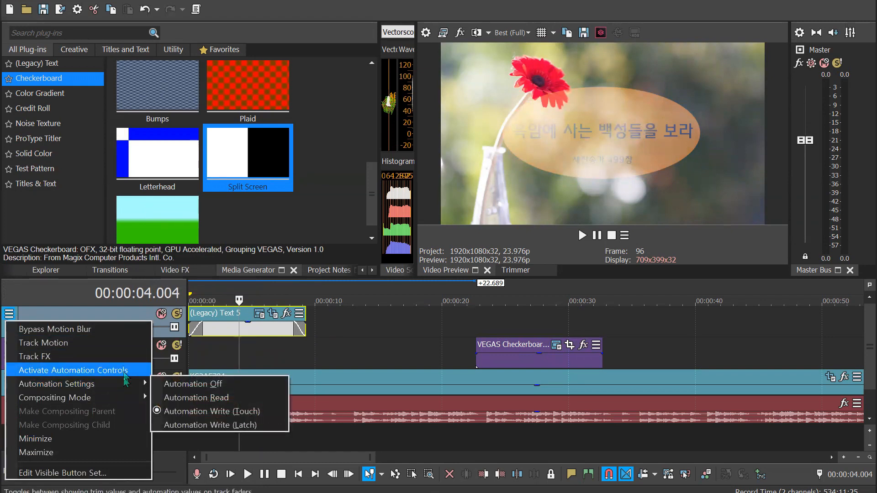
pyautogui.moveTo(121, 399)
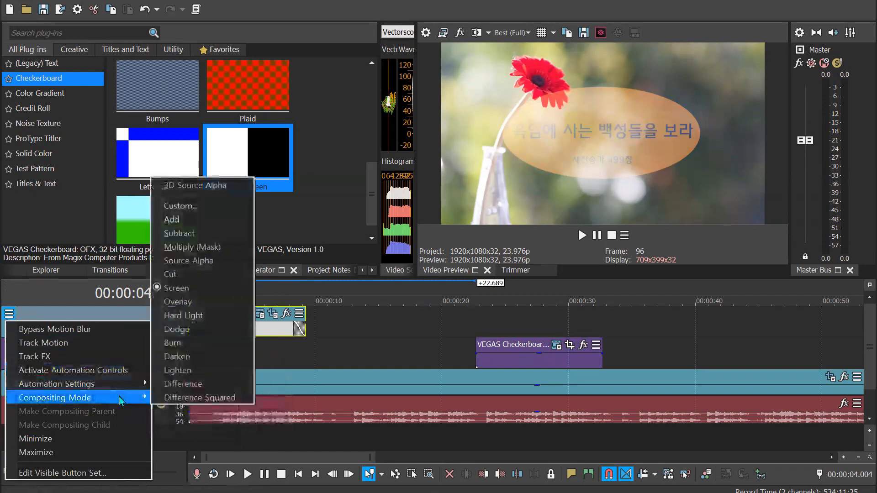
pyautogui.click(209, 234)
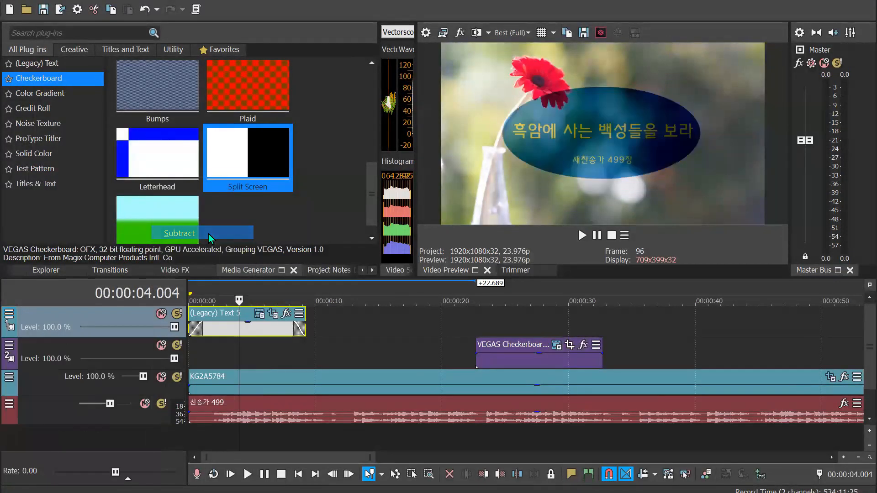
# Set the title text track's compositing mode to Add
pyautogui.click(9, 314)
pyautogui.moveTo(121, 398)
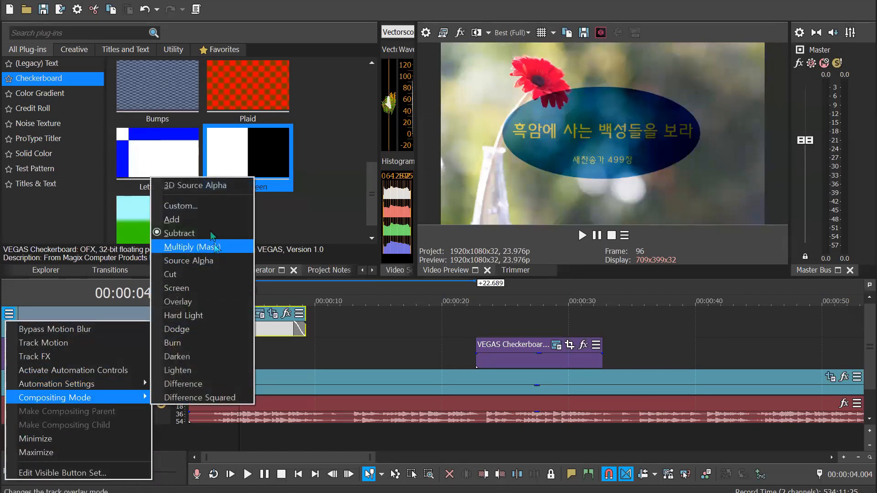
pyautogui.click(208, 220)
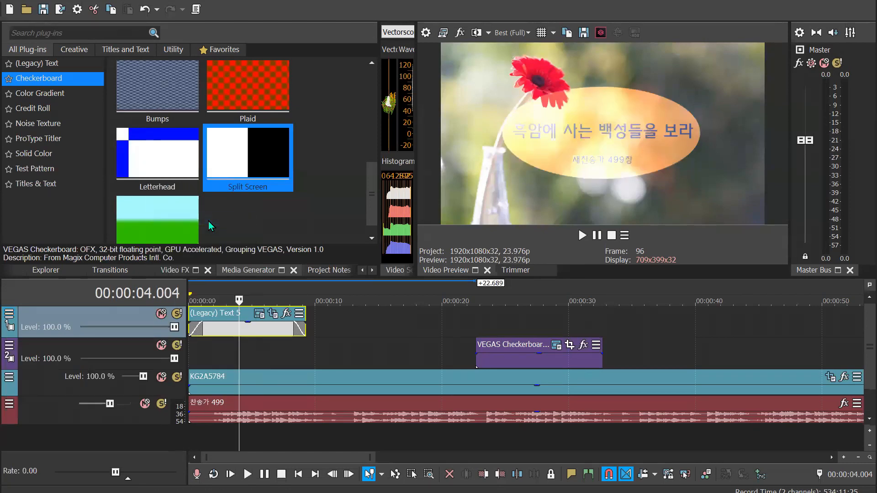
# Compare the preview at 00:00:14.348 past the title with 00:00:06.965 within it, checking the text track's compositing mode options
pyautogui.click(11, 348)
pyautogui.click(370, 330)
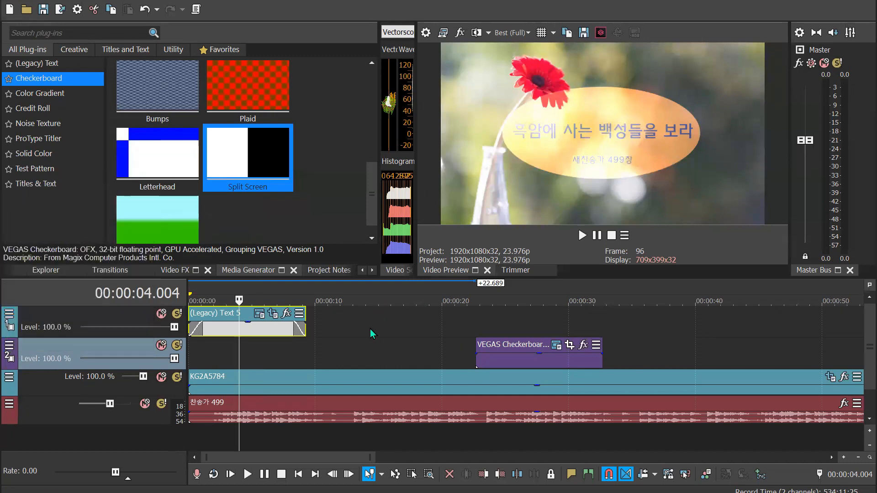
pyautogui.click(371, 334)
pyautogui.click(10, 314)
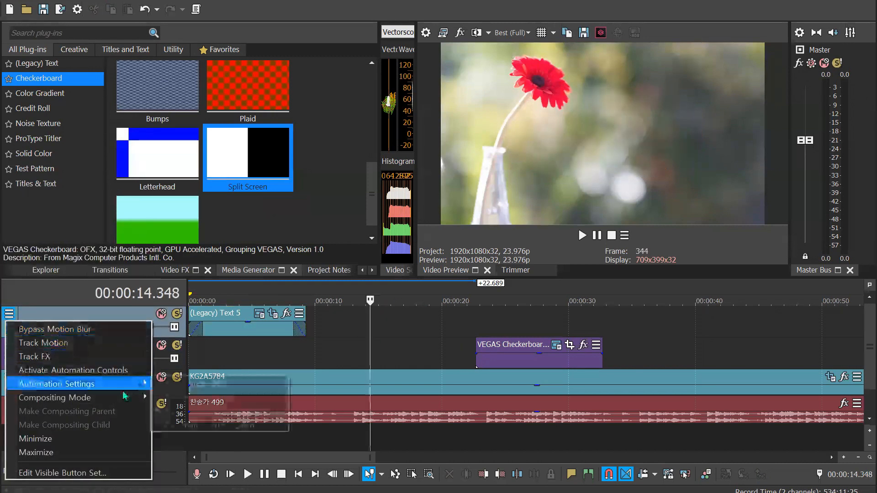
pyautogui.moveTo(125, 399)
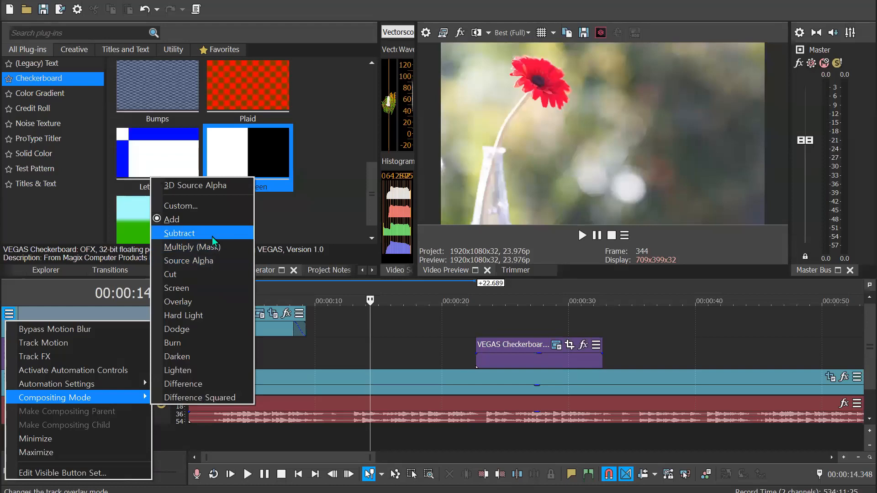
pyautogui.click(215, 260)
pyautogui.click(275, 287)
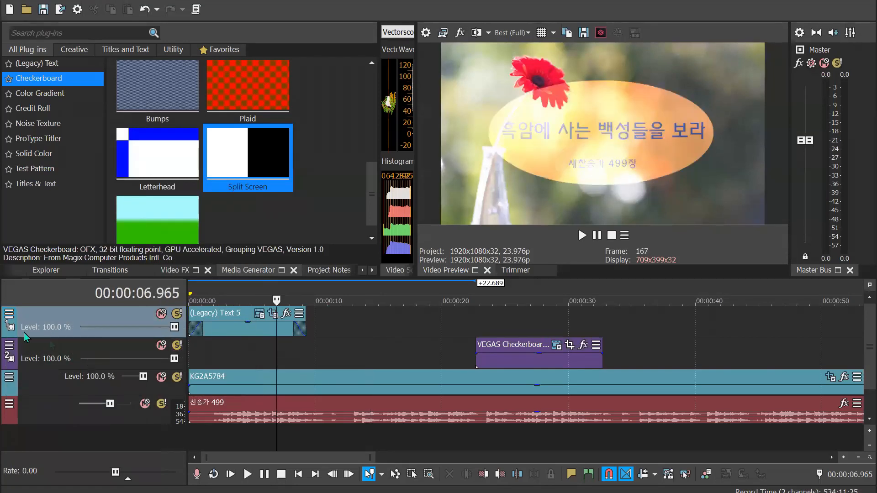
# Try the Subtract and Source Alpha compositing modes on the title text track
pyautogui.click(9, 314)
pyautogui.moveTo(89, 398)
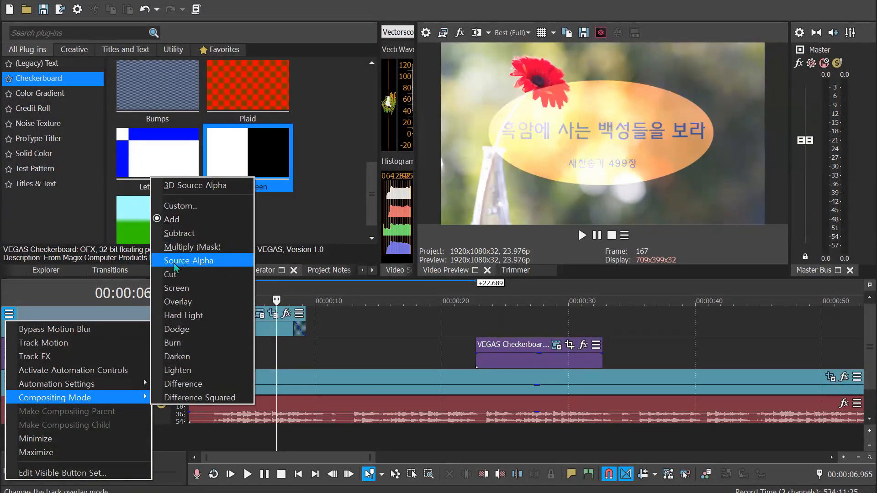
pyautogui.click(198, 236)
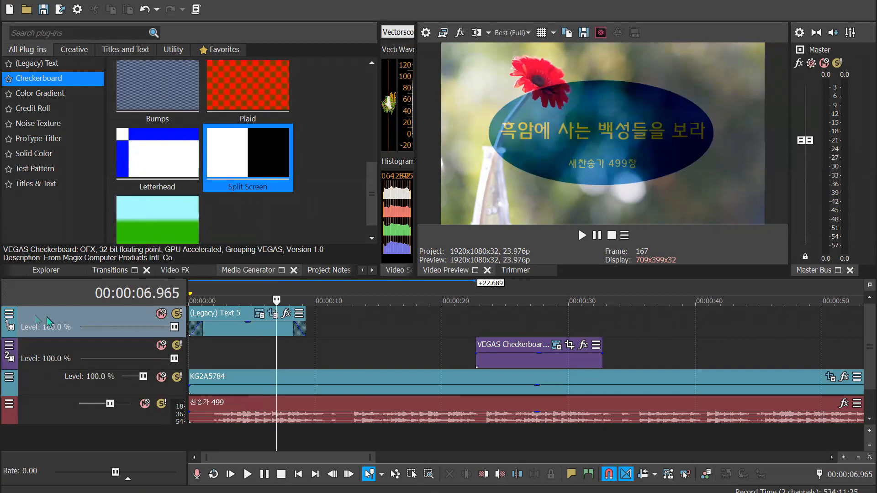
pyautogui.click(9, 315)
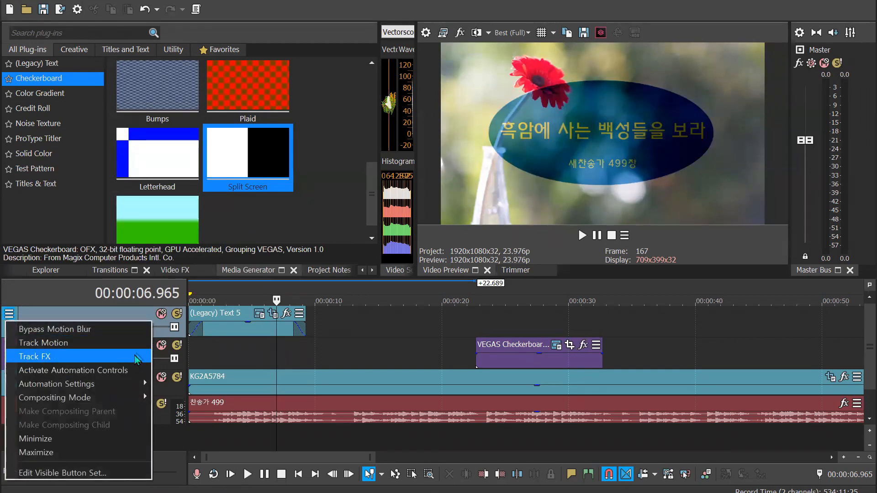
pyautogui.moveTo(137, 397)
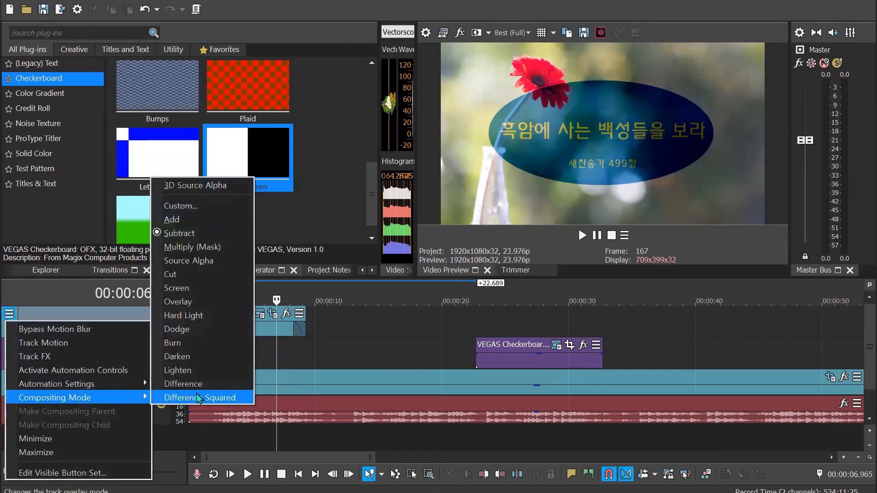
pyautogui.click(215, 260)
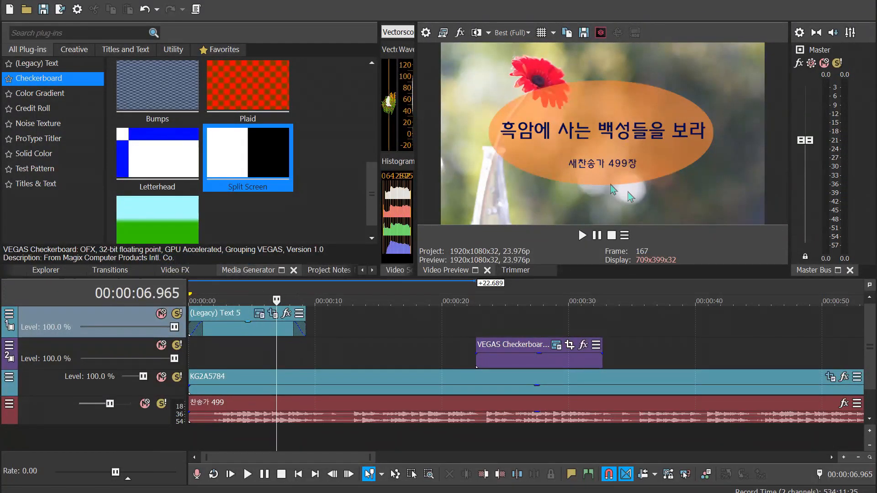
# Try the Multiply (Mask) and Overlay compositing modes on the title text track, previewing Overlay at 00:00:04.421
pyautogui.click(8, 314)
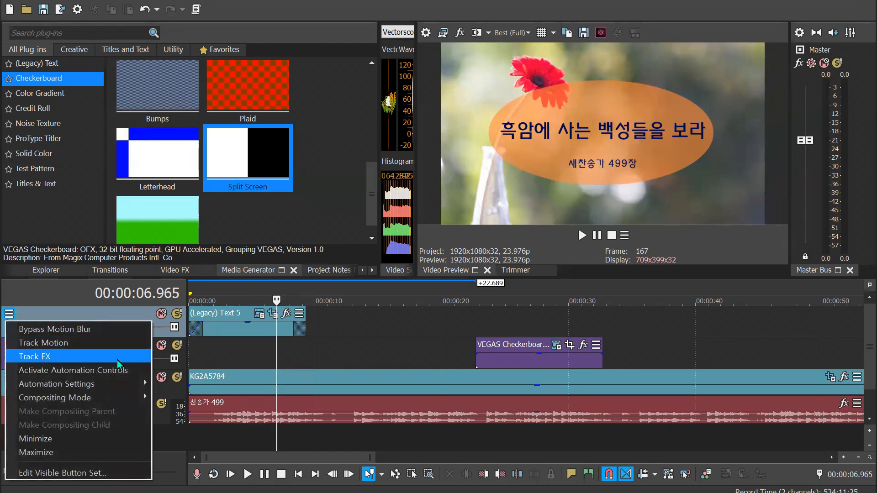
pyautogui.moveTo(112, 398)
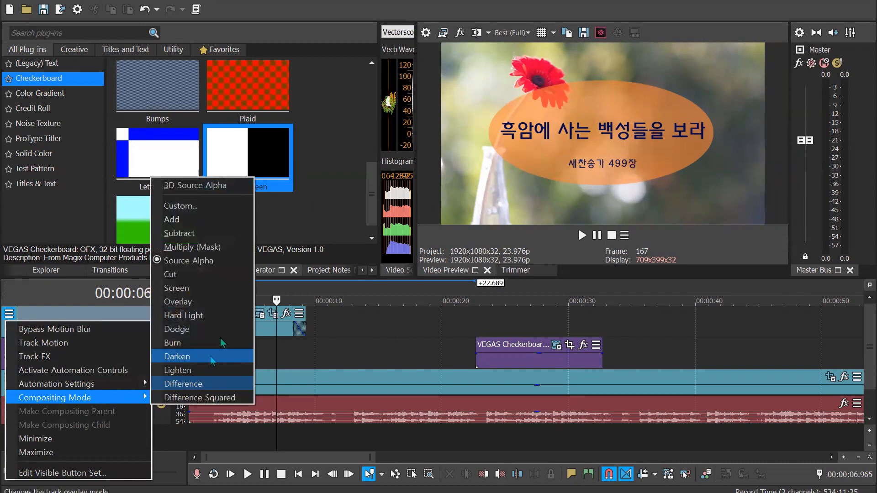
pyautogui.click(196, 247)
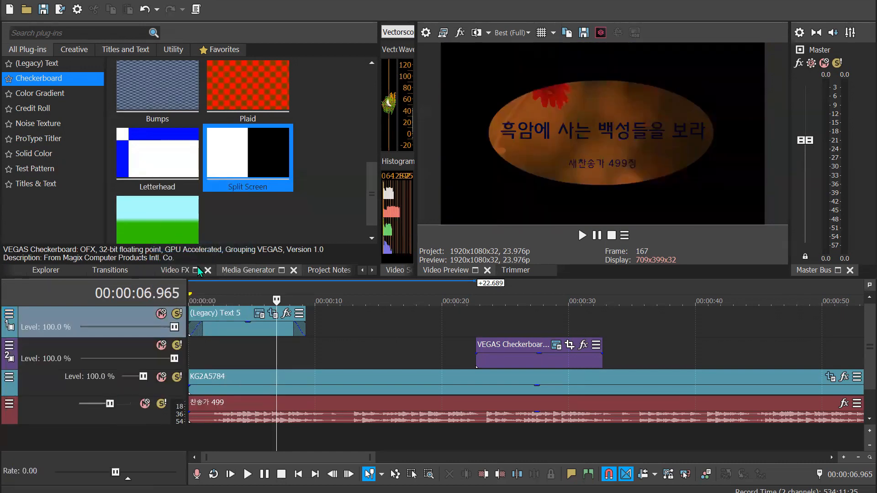
pyautogui.click(9, 315)
pyautogui.moveTo(131, 397)
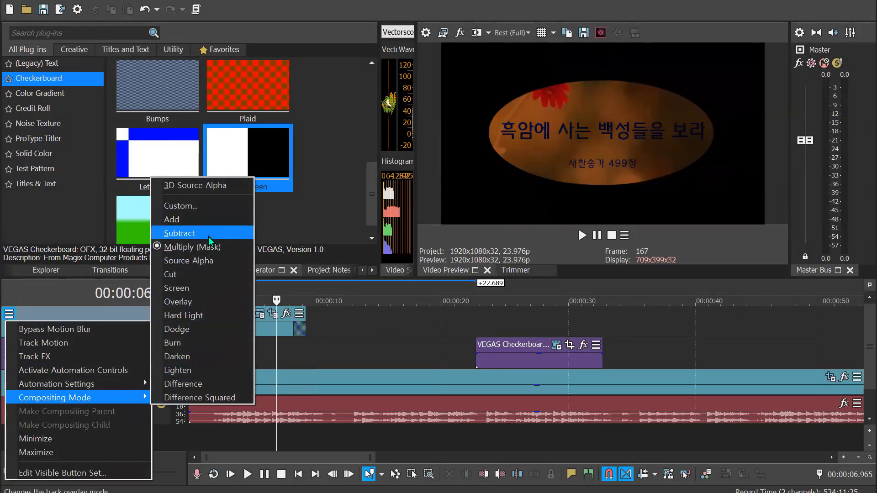
pyautogui.click(201, 302)
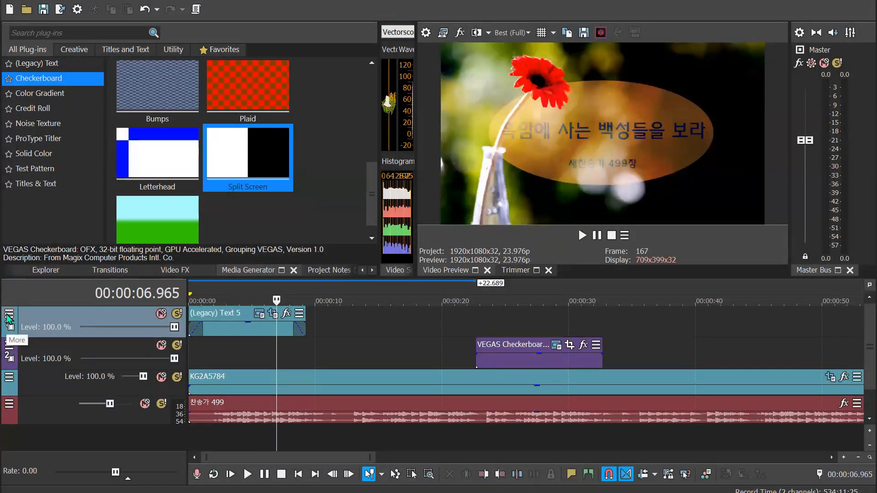
pyautogui.click(244, 296)
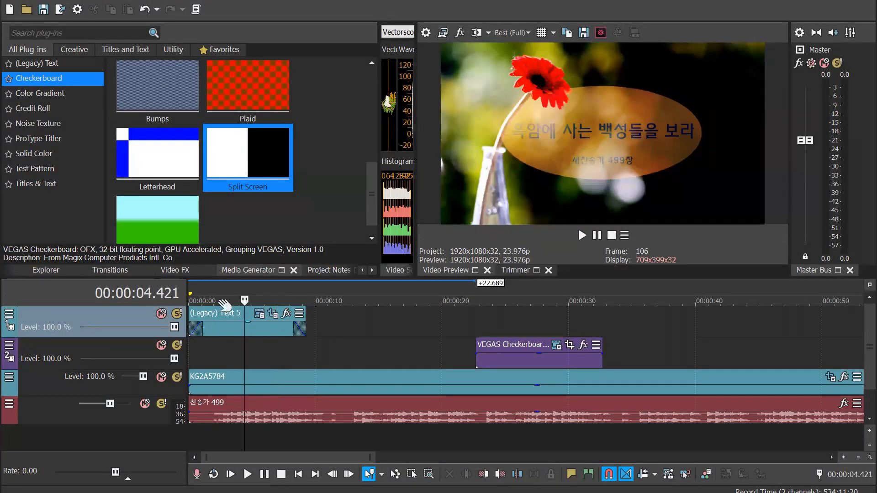
# Try the Hard Light compositing mode on the title text track and preview the title at 00:00:02.628
pyautogui.click(8, 317)
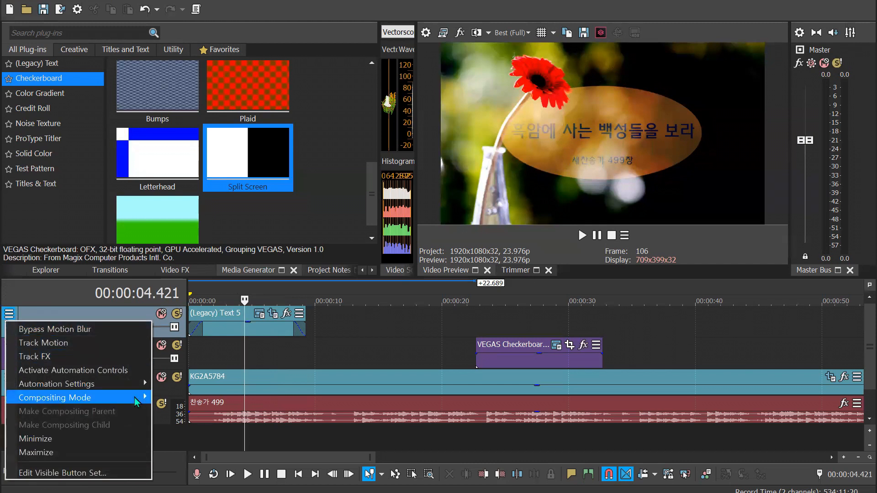
pyautogui.moveTo(133, 398)
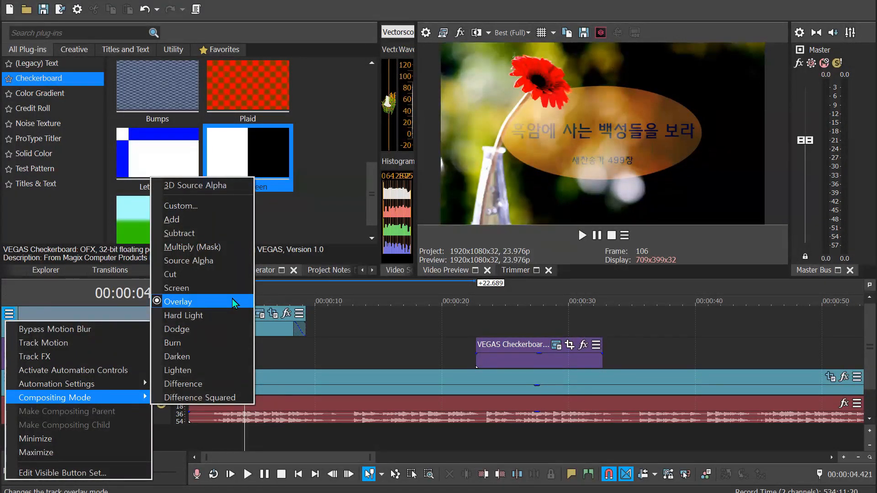
pyautogui.click(216, 316)
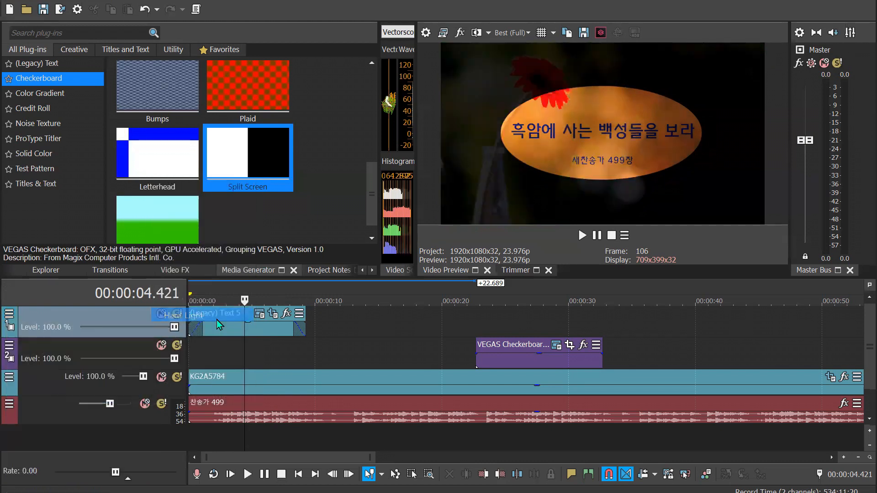
pyautogui.click(9, 315)
pyautogui.moveTo(92, 383)
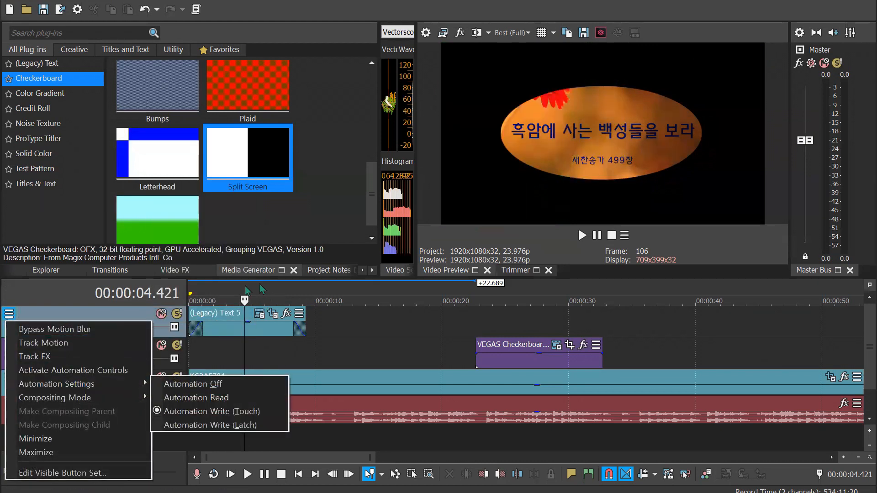
pyautogui.click(221, 293)
# Set the title text track's compositing mode to Source Alpha
pyautogui.click(9, 315)
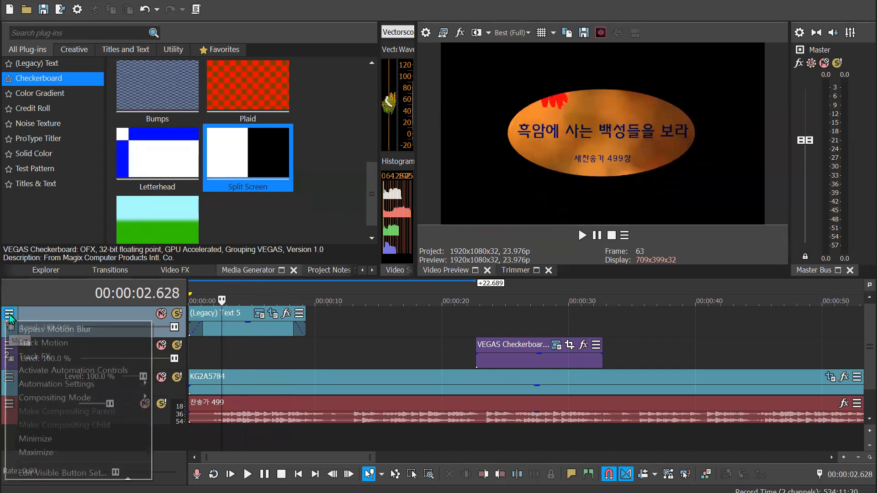
pyautogui.moveTo(129, 399)
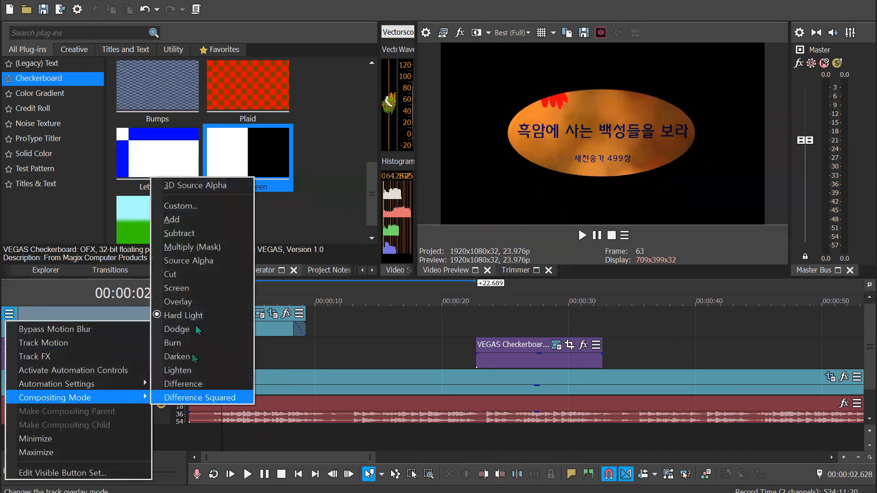
pyautogui.click(189, 261)
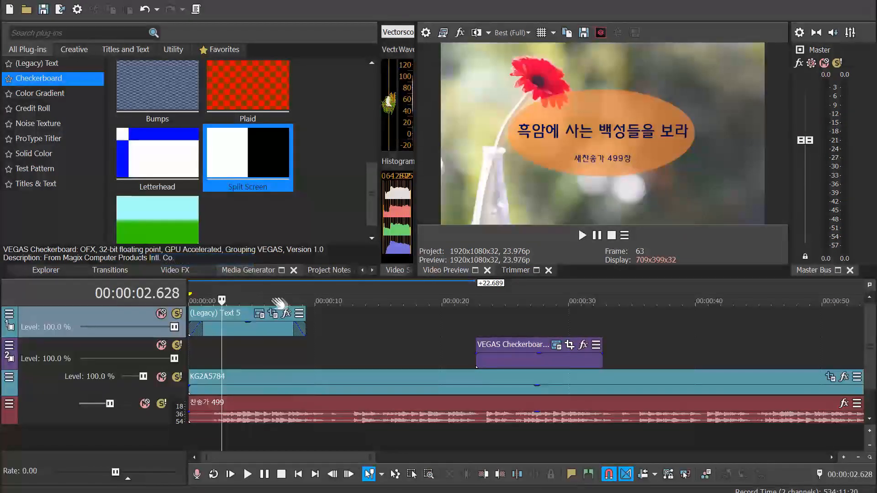
# Move the checkerboard event back to the timeline start, preview it beneath the title, and delete it
pyautogui.click(259, 293)
pyautogui.moveTo(570, 362); pyautogui.dragTo(243, 358)
pyautogui.click(243, 358)
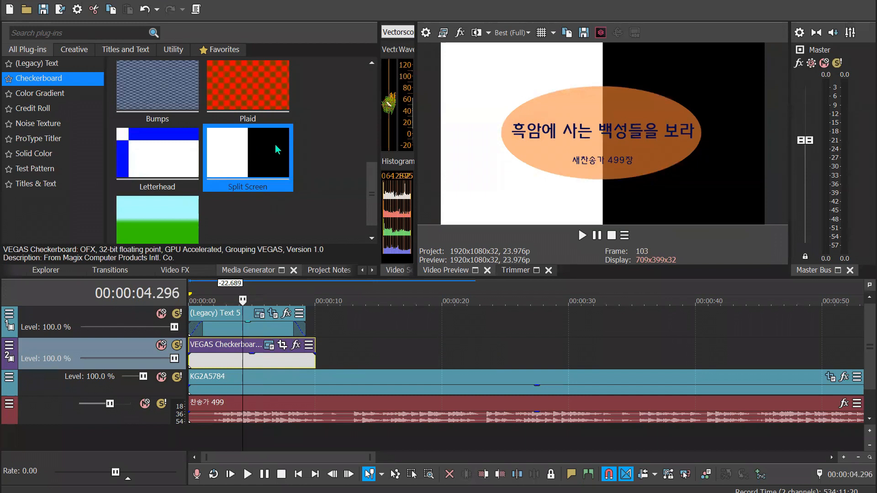
pyautogui.click(299, 361)
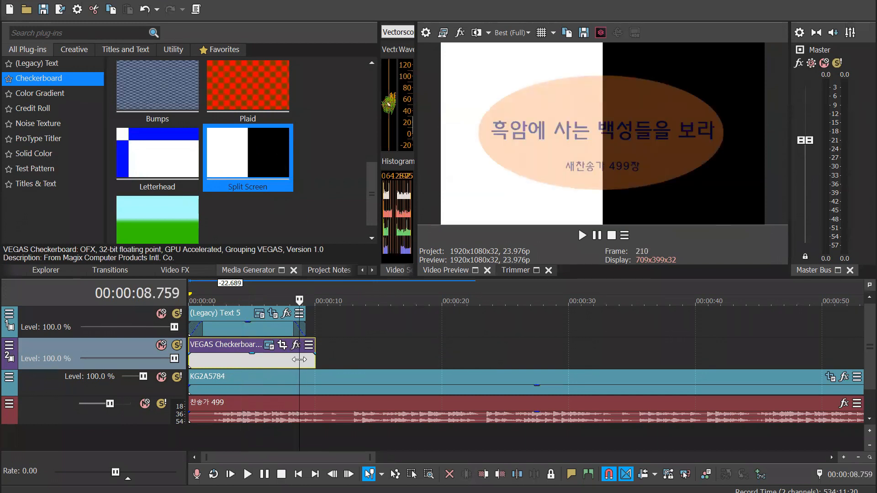
pyautogui.press('Delete')
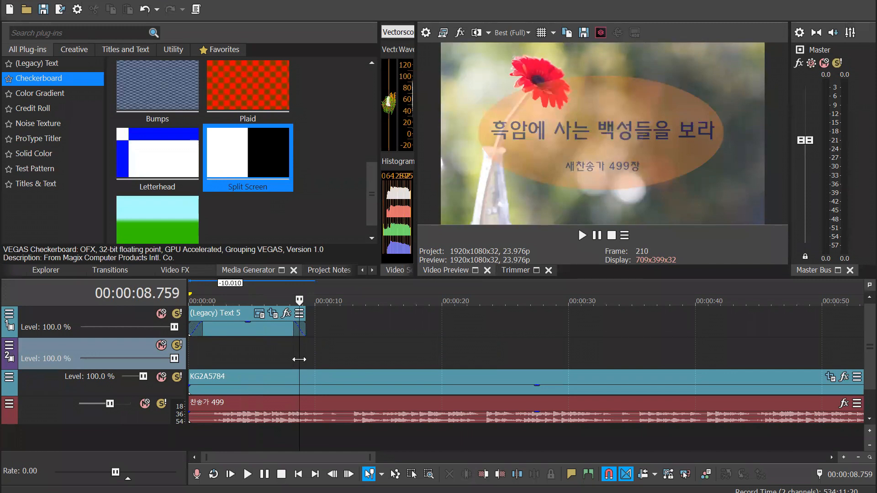
# Move the title text event 1.501 seconds along its track and preview it between 00:00:05.005 and 00:00:09.551
pyautogui.moveTo(264, 336); pyautogui.dragTo(284, 336)
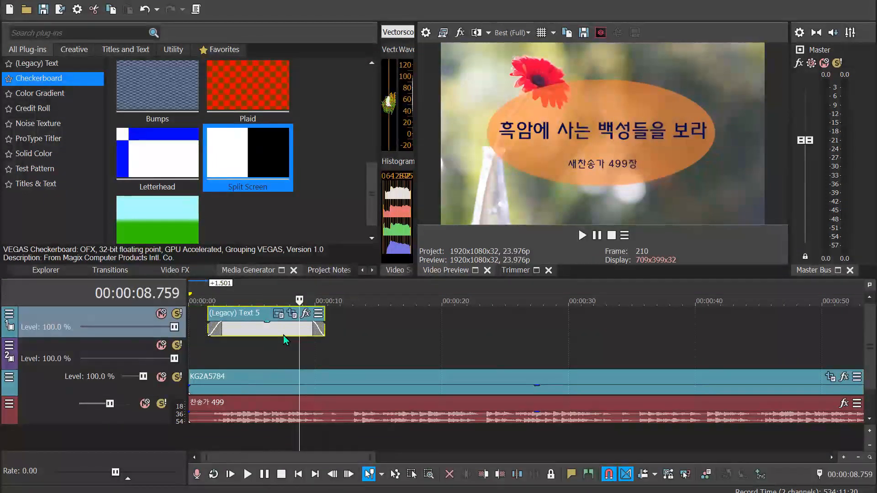
pyautogui.click(252, 286)
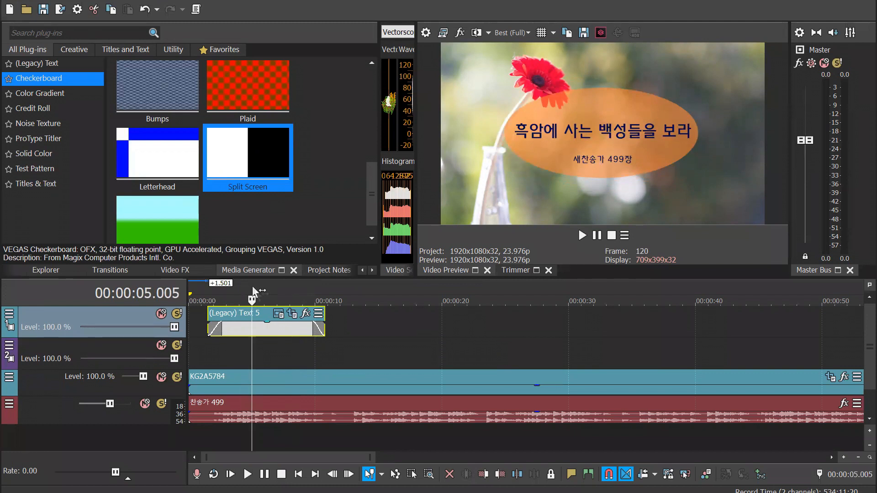
pyautogui.click(280, 287)
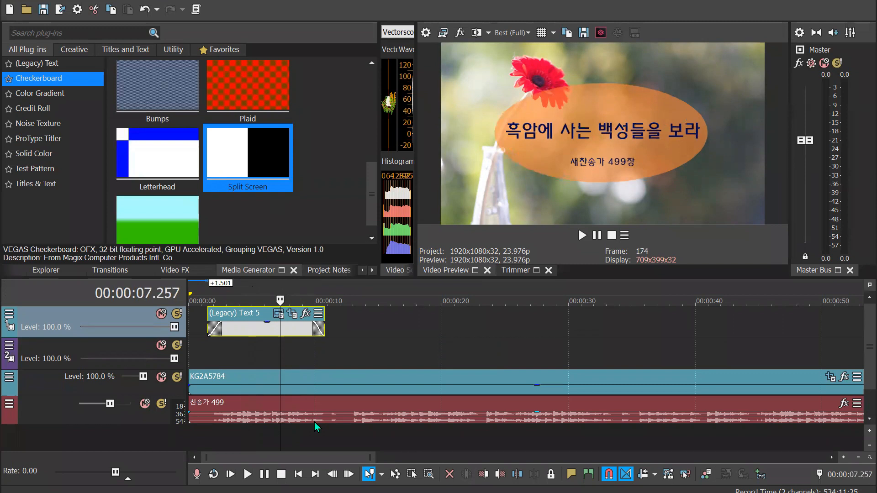
pyautogui.click(309, 290)
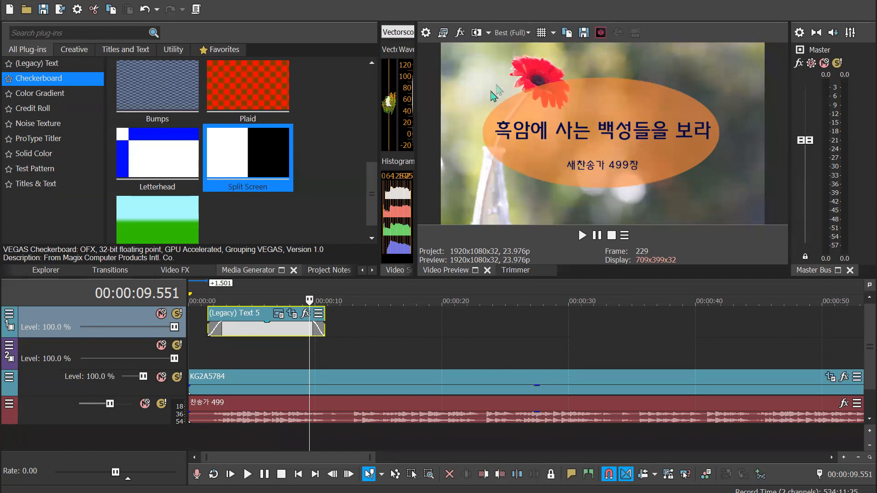
pyautogui.click(285, 300)
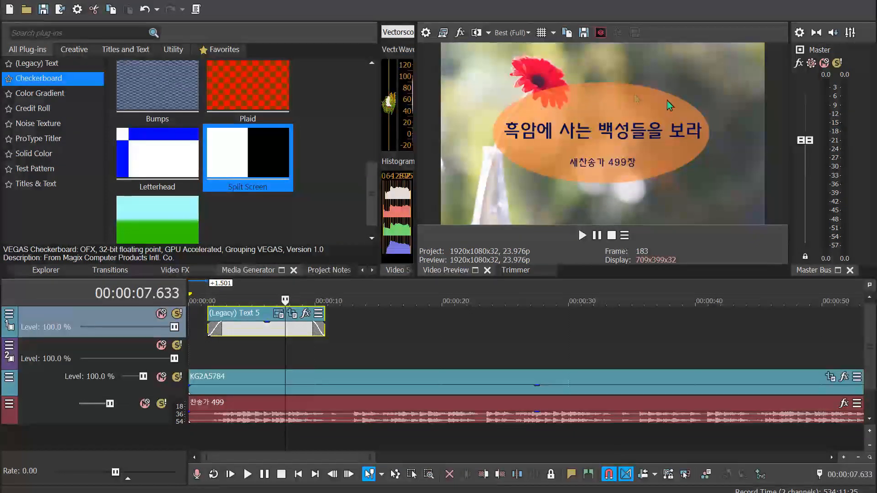
# Open the title text event's Pan/Crop settings and delete the mask keyframe at 00:00:02.878
pyautogui.click(278, 314)
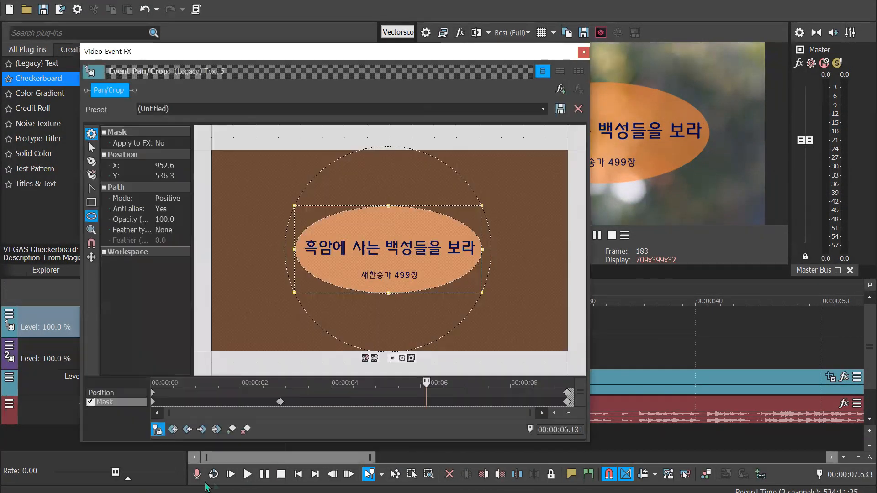
pyautogui.click(279, 402)
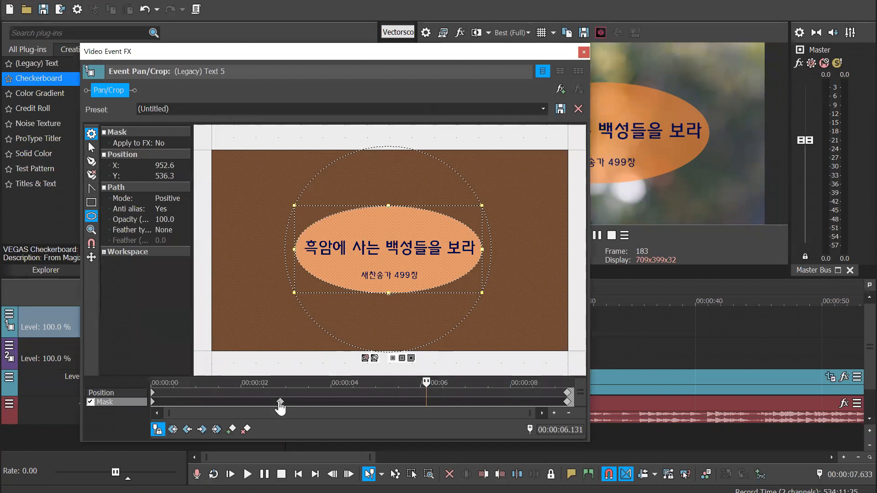
pyautogui.click(153, 403)
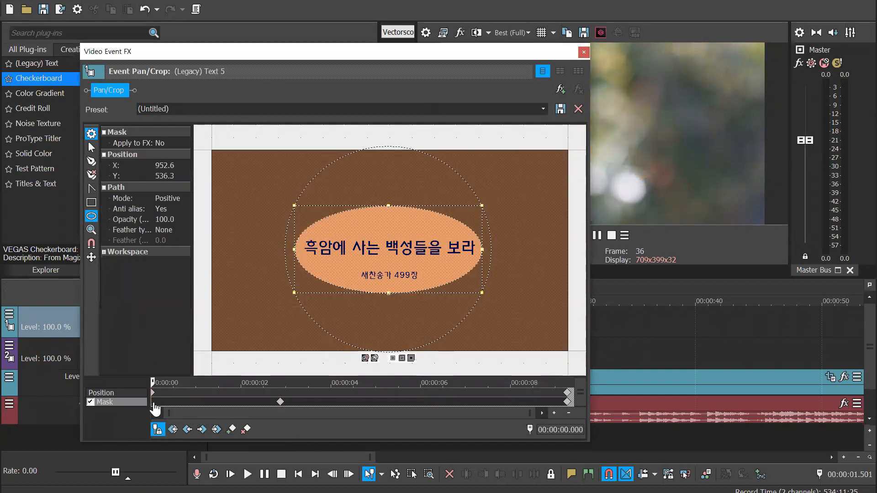
pyautogui.click(280, 402)
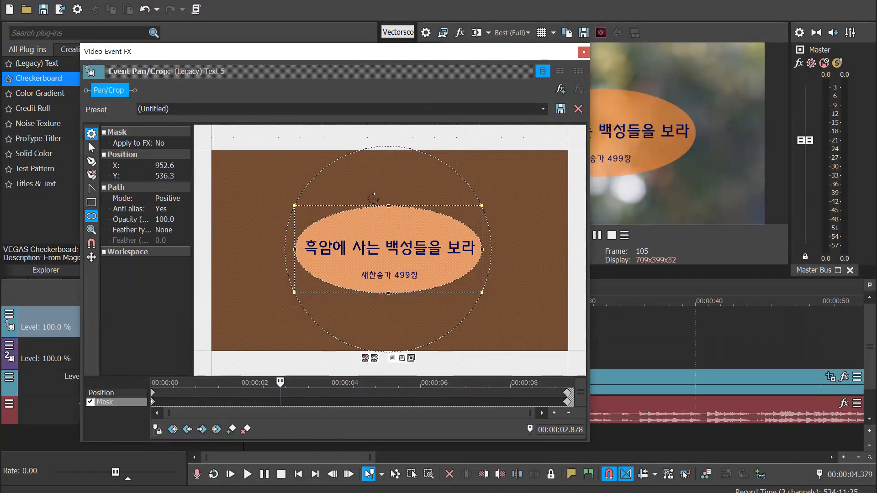
# Check the mask along the event's keyframe timeline, then switch to the Position row and enable cursor synchronization
pyautogui.click(325, 402)
pyautogui.click(417, 400)
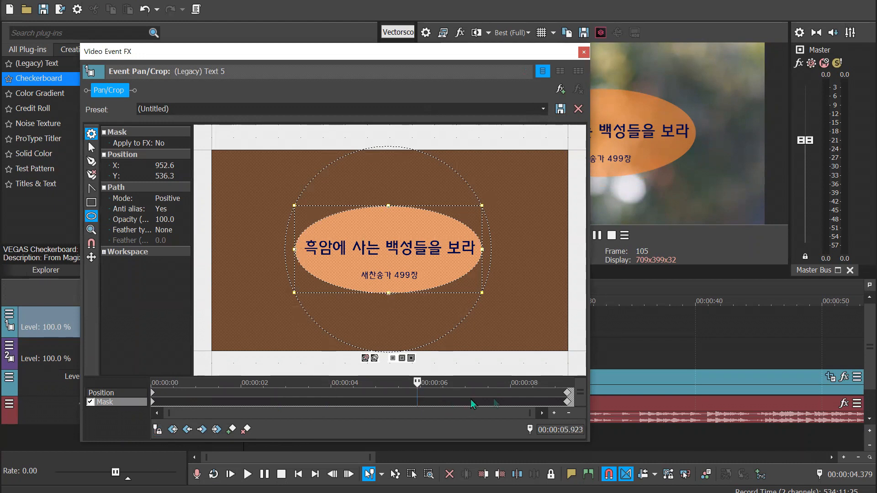
pyautogui.click(467, 401)
pyautogui.click(288, 395)
pyautogui.moveTo(288, 396); pyautogui.dragTo(390, 399)
pyautogui.click(101, 393)
pyautogui.click(157, 430)
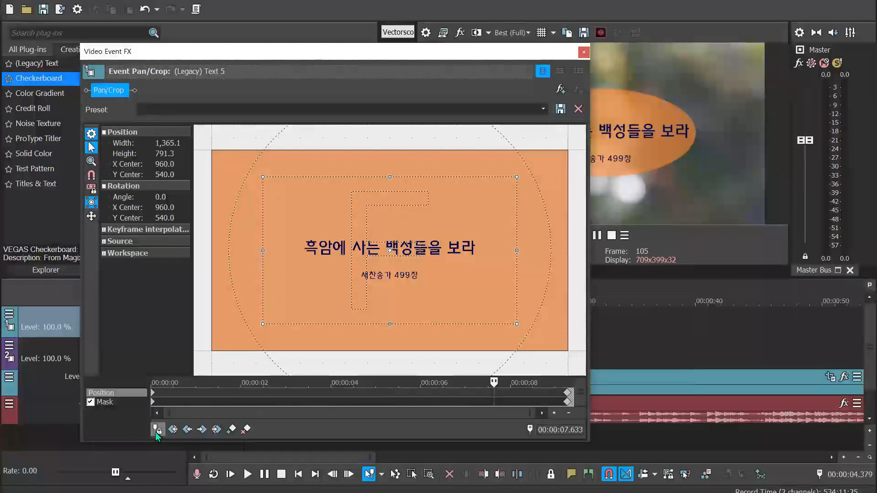
# Check the preview past the title at 00:00:42.918, then close the Pan/Crop window
pyautogui.click(628, 294)
pyautogui.click(701, 295)
pyautogui.moveTo(741, 291); pyautogui.dragTo(732, 291)
pyautogui.click(478, 57)
pyautogui.moveTo(534, 57); pyautogui.dragTo(509, 56)
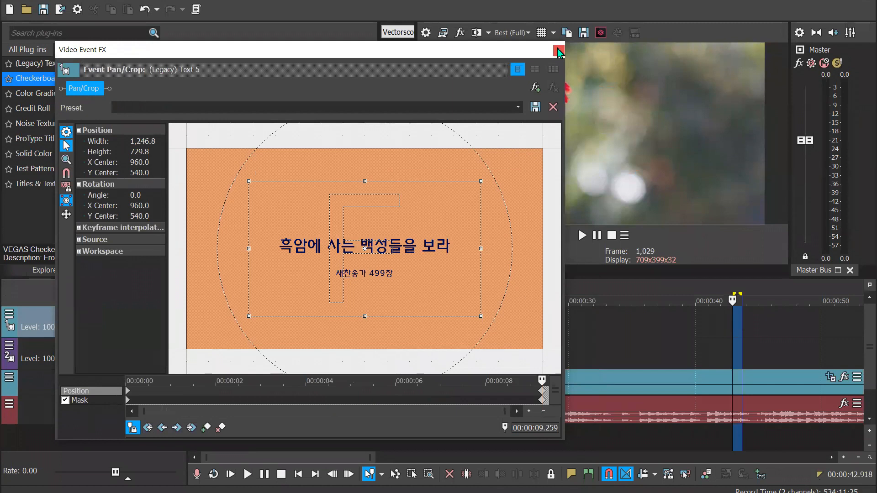
pyautogui.click(559, 49)
# Preview the title text at 00:00:09.968 and 00:00:07.424
pyautogui.click(263, 292)
pyautogui.moveTo(264, 291); pyautogui.dragTo(315, 292)
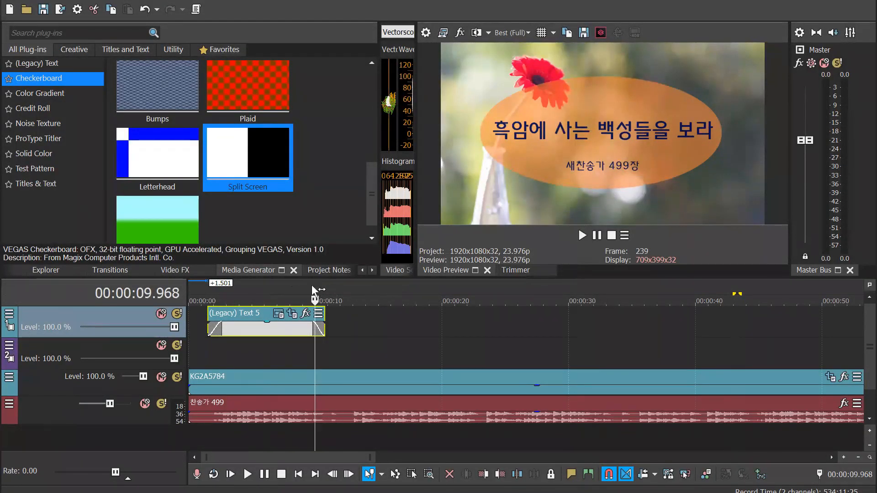
pyautogui.click(283, 331)
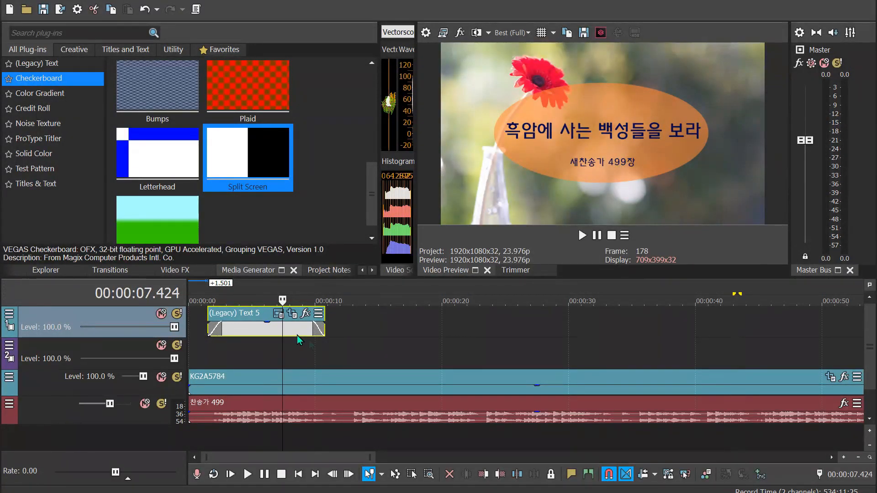
# Review the title event's generated media settings at 00:00:07.341, close them, and move the cursor past the title to 00:00:13.055
pyautogui.click(280, 330)
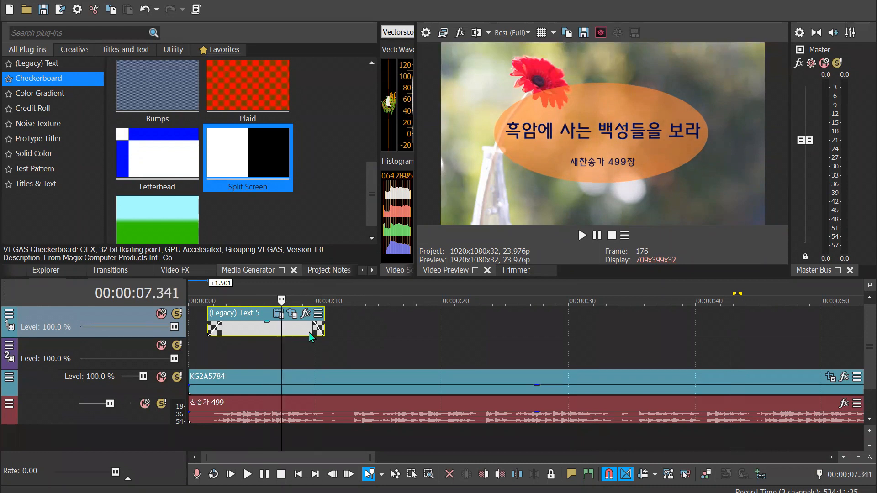
pyautogui.click(278, 314)
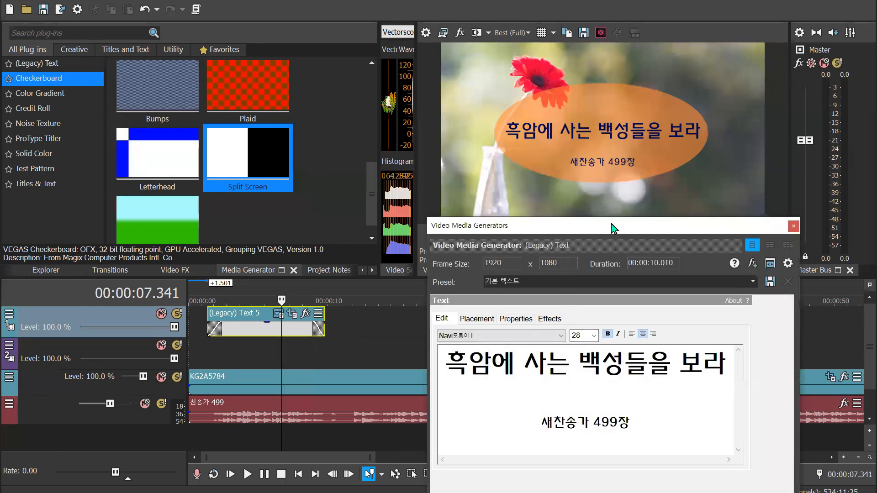
pyautogui.moveTo(612, 224); pyautogui.dragTo(524, 157)
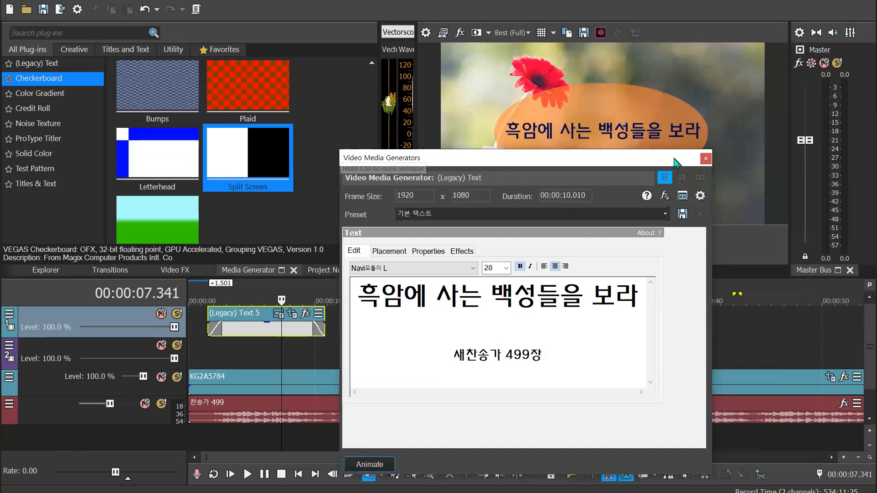
pyautogui.click(705, 159)
pyautogui.click(353, 285)
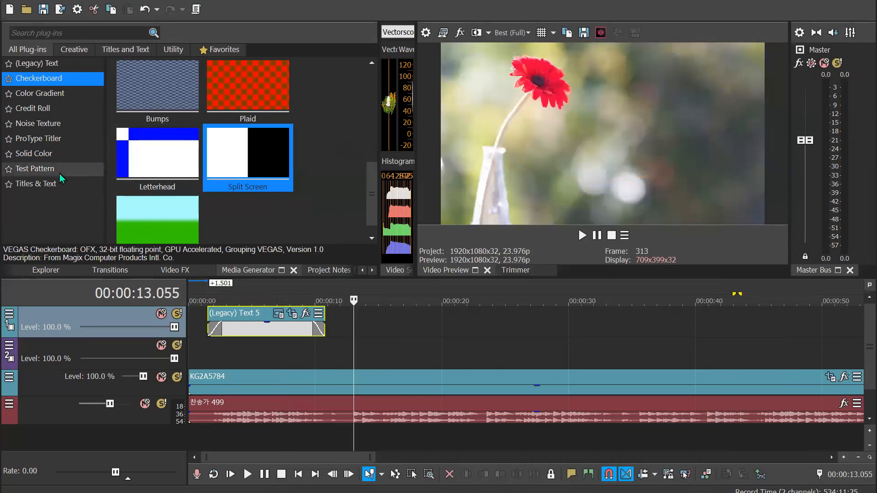
# Select the title text event and copy it
pyautogui.click(262, 334)
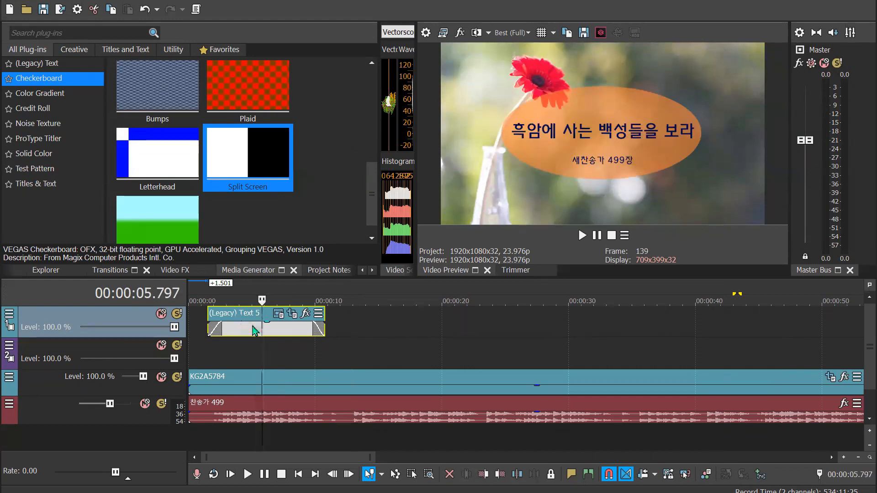
pyautogui.click(253, 325)
pyautogui.hotkey('ctrl', 'c')
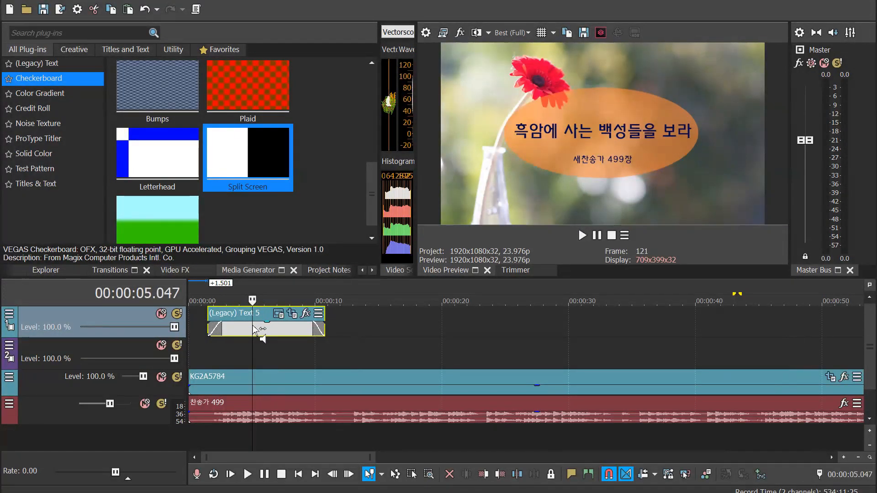
# Position the cursor at 00:00:12.471 after the title event and insert a new video track above the title track
pyautogui.click(276, 327)
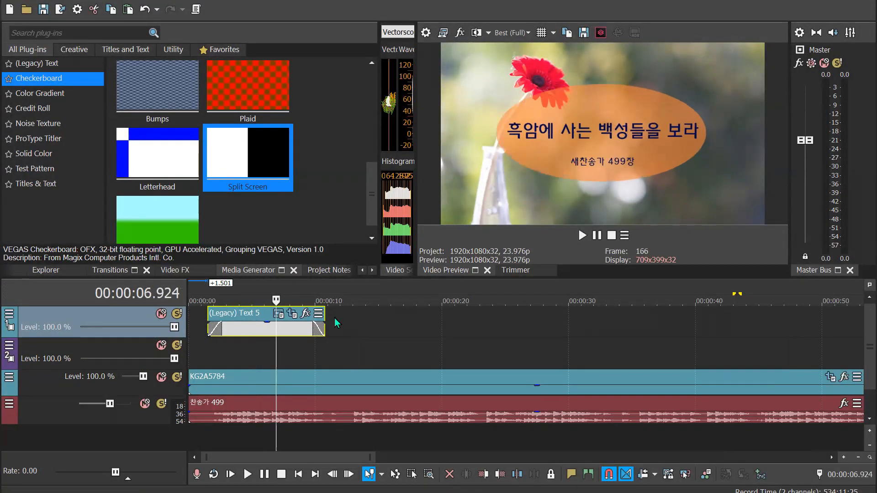
pyautogui.click(334, 325)
pyautogui.click(346, 320)
pyautogui.rightClick(350, 318)
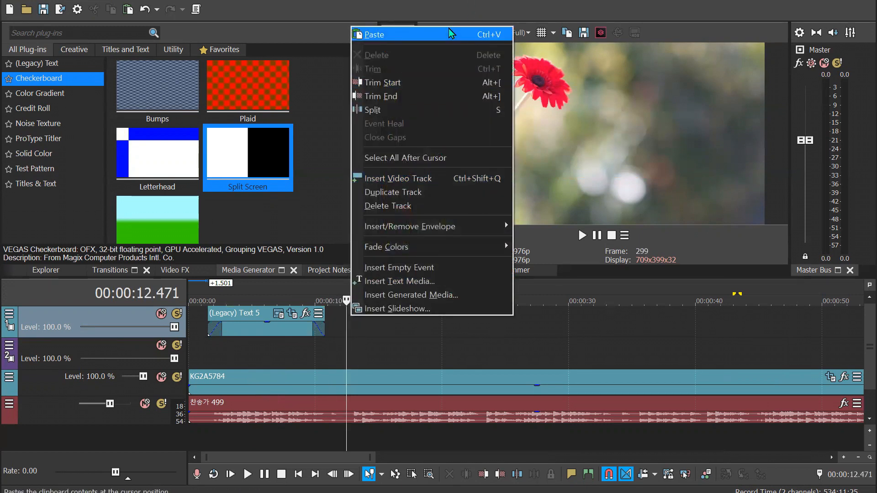
pyautogui.rightClick(343, 325)
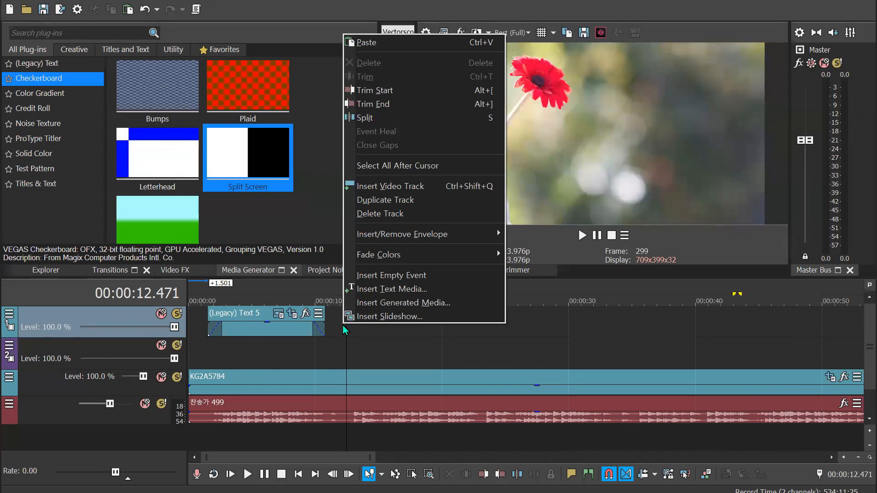
pyautogui.press('v')
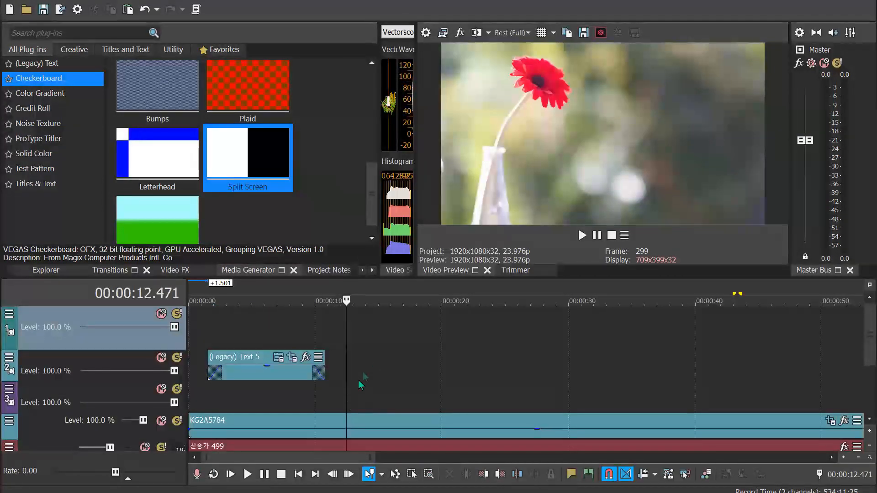
# Paste the copied title onto its own track at 00:00:13.138 as a new copy of the source media
pyautogui.click(338, 368)
pyautogui.click(355, 367)
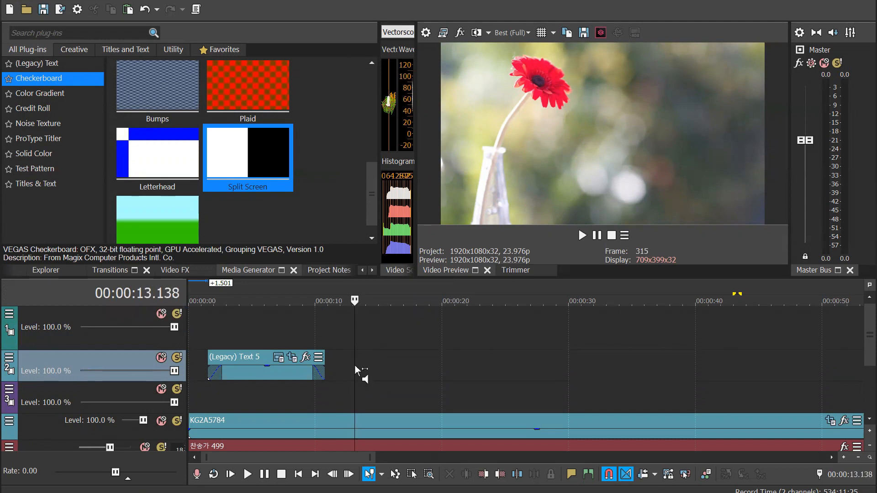
pyautogui.hotkey('ctrl', 'v')
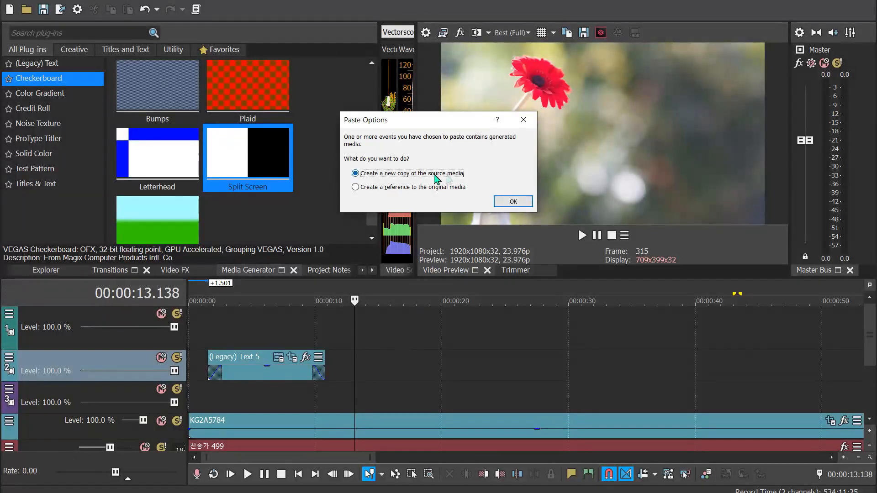
pyautogui.click(515, 203)
# Compare the original title and the pasted copy in the preview, finishing at 00:00:17.100 in the copy
pyautogui.click(404, 289)
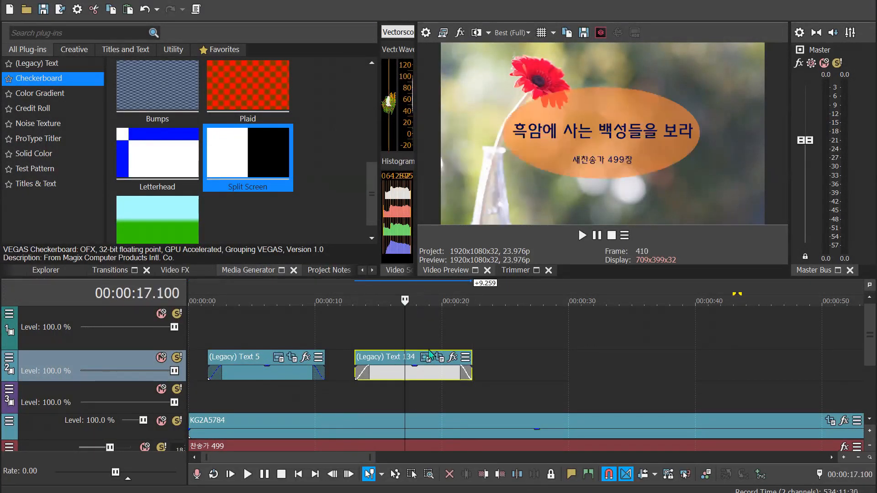
pyautogui.click(274, 286)
pyautogui.click(430, 289)
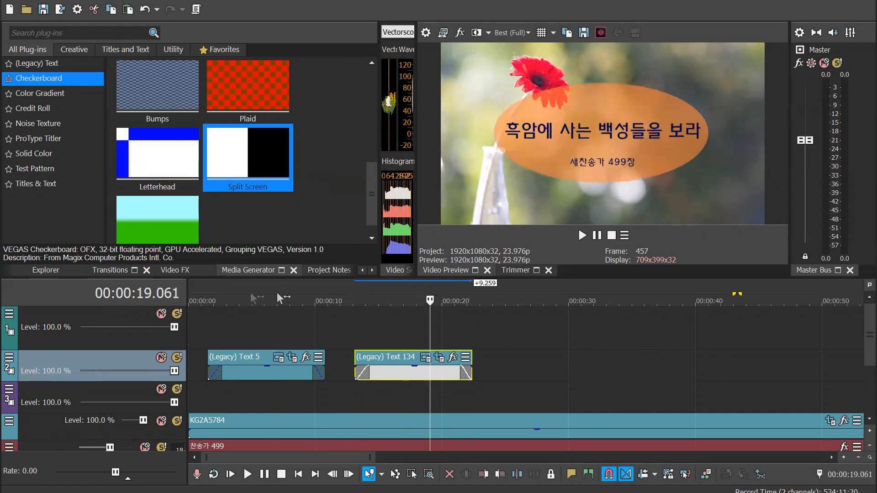
pyautogui.click(243, 291)
pyautogui.click(348, 294)
pyautogui.click(266, 293)
pyautogui.click(411, 295)
pyautogui.click(405, 296)
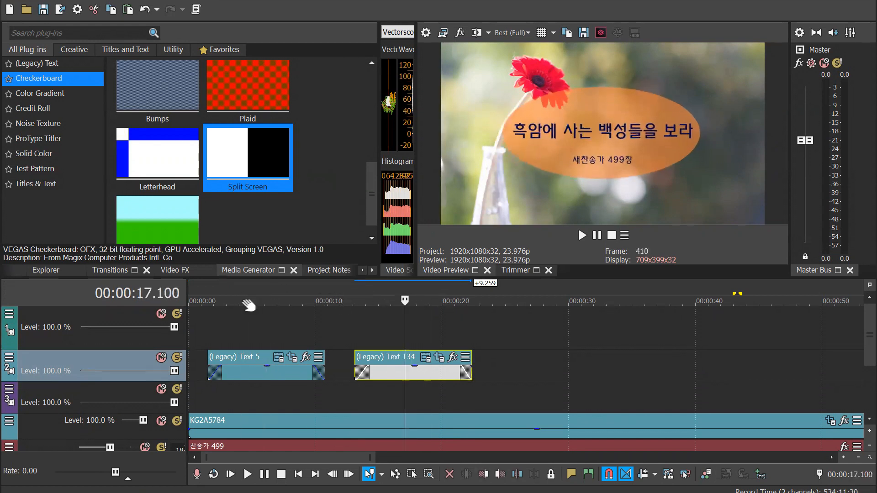
# Replace all text of the pasted title with the copied lyric lines beginning "흑암에 사는 백성들을 보라" and "그 누가 갈까 주의 복음 들고"
pyautogui.click(426, 361)
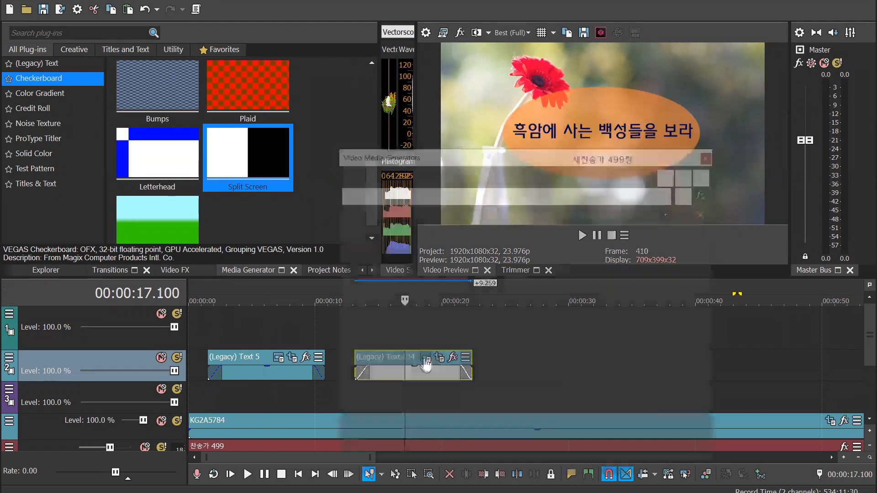
pyautogui.moveTo(540, 160); pyautogui.dragTo(114, 108)
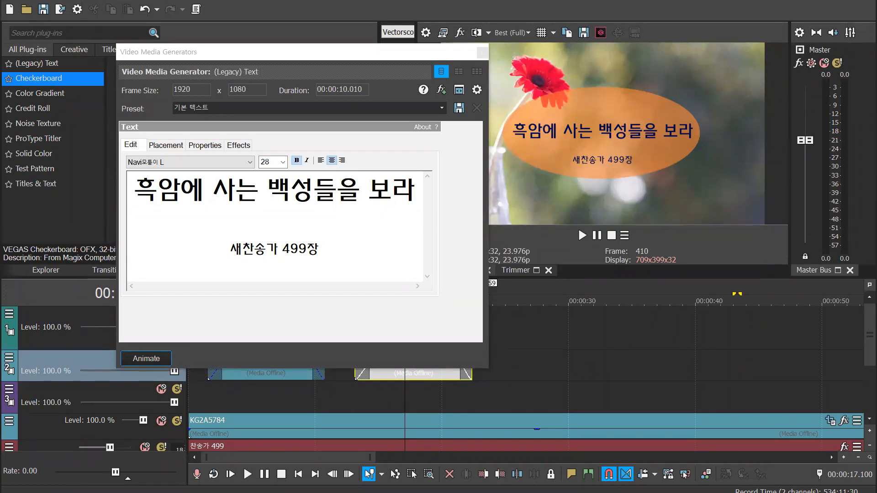
pyautogui.click(343, 250)
pyautogui.hotkey('ctrl', 'a')
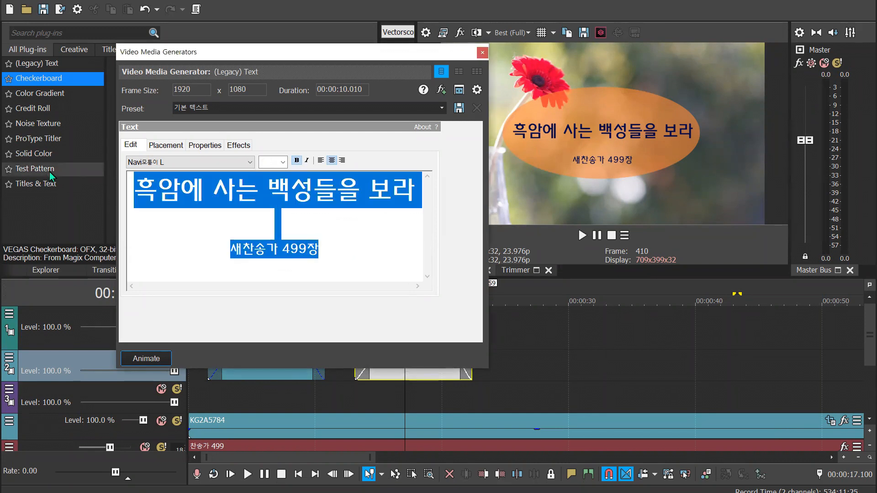
pyautogui.hotkey('ctrl', 'v')
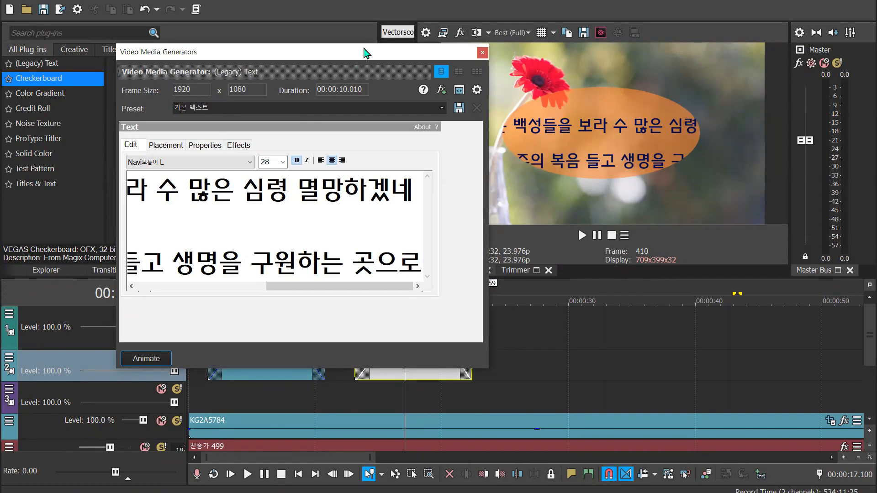
# Remove the blank line between the two lyric lines
pyautogui.moveTo(363, 49); pyautogui.dragTo(371, 22)
pyautogui.click(404, 215)
pyautogui.moveTo(206, 261); pyautogui.dragTo(139, 256)
pyautogui.click(139, 241)
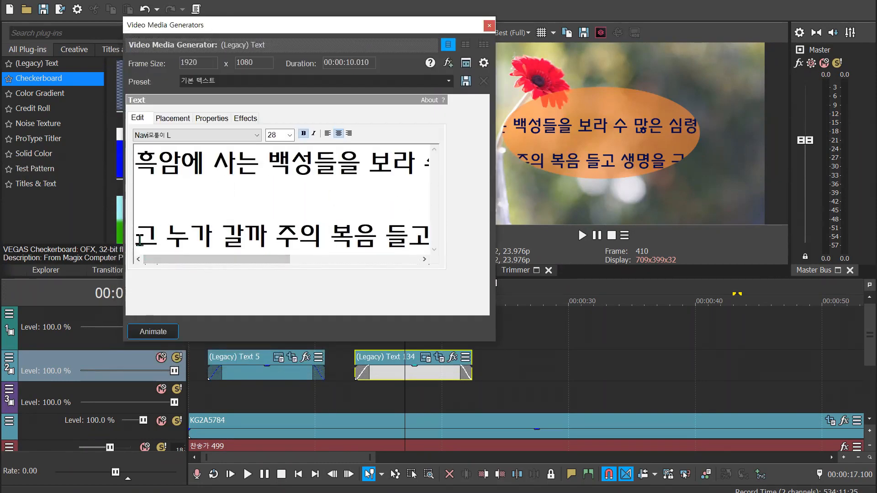
pyautogui.press('BackSpace')
pyautogui.click(387, 214)
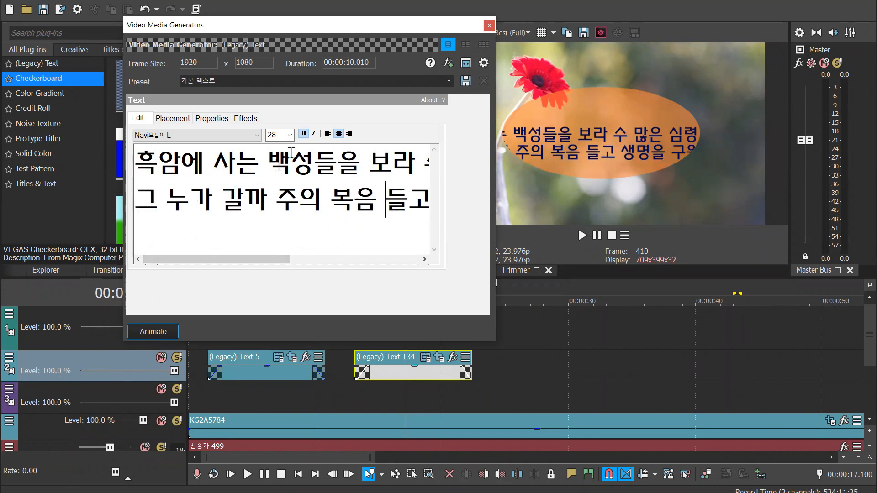
# Place the lyric text near the frame's centre at about X -0.007, Y -0.024
pyautogui.click(171, 120)
pyautogui.moveTo(235, 217); pyautogui.dragTo(234, 238)
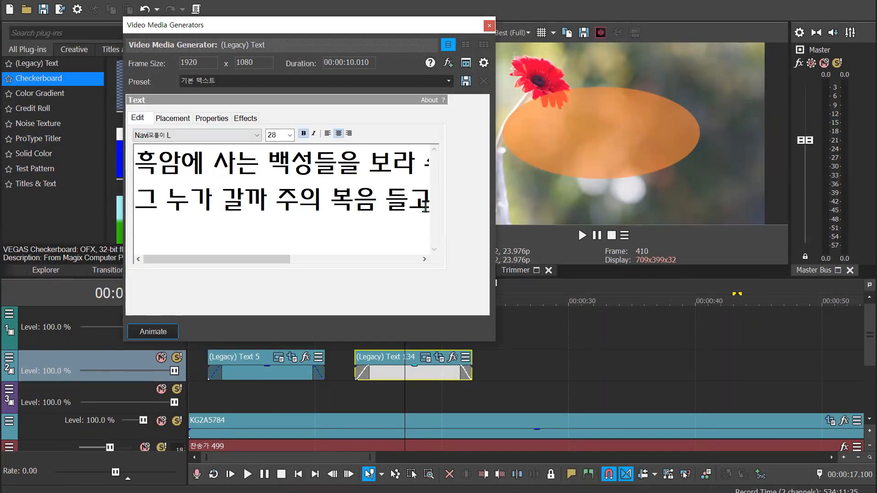
pyautogui.hotkey('ctrl', 'a')
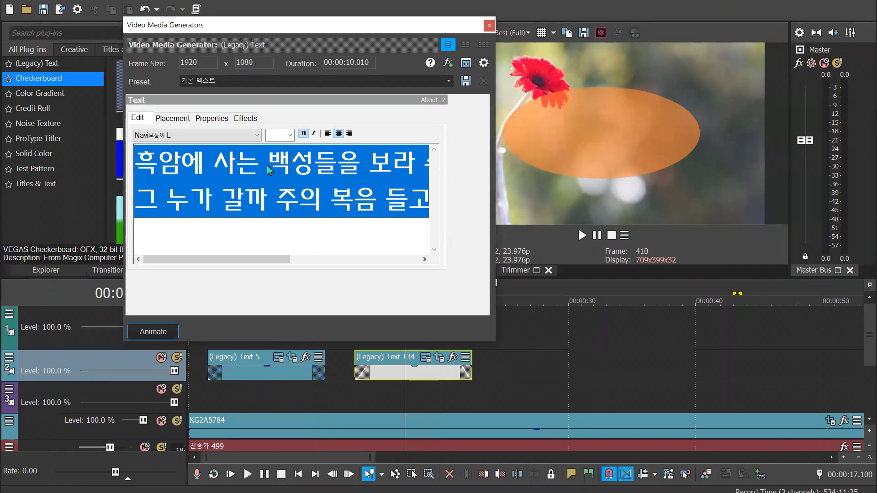
pyautogui.click(172, 118)
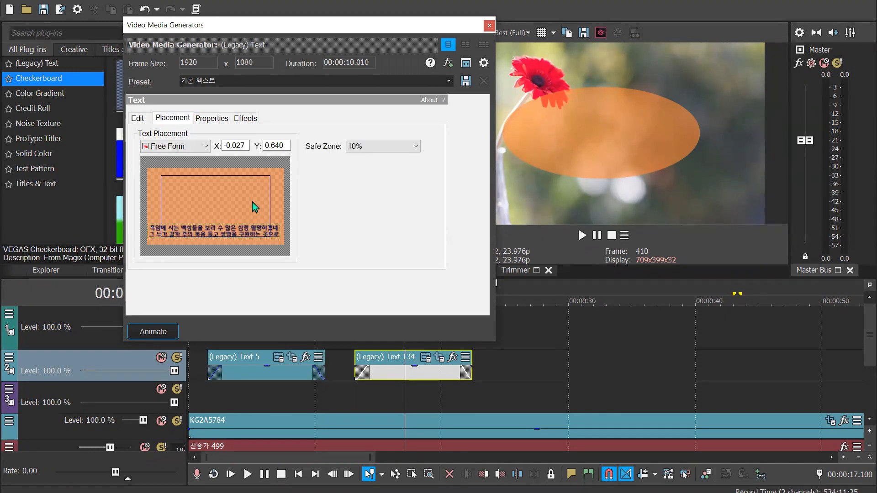
pyautogui.moveTo(224, 221); pyautogui.dragTo(226, 208)
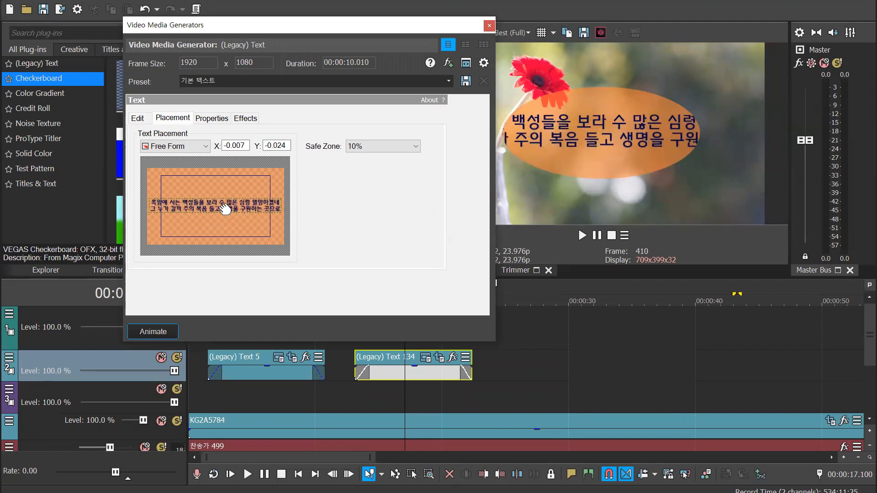
# Try font size 18 for the whole lyric text, then set it to 20
pyautogui.click(138, 119)
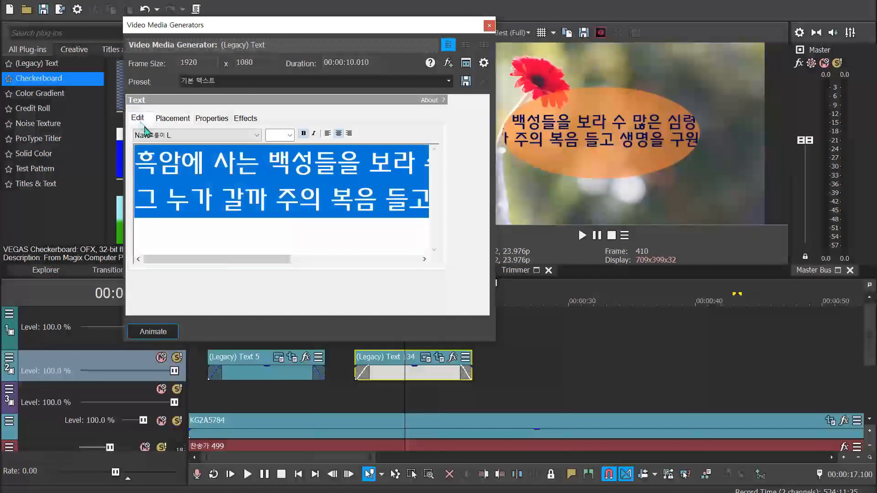
pyautogui.click(291, 138)
pyautogui.click(284, 217)
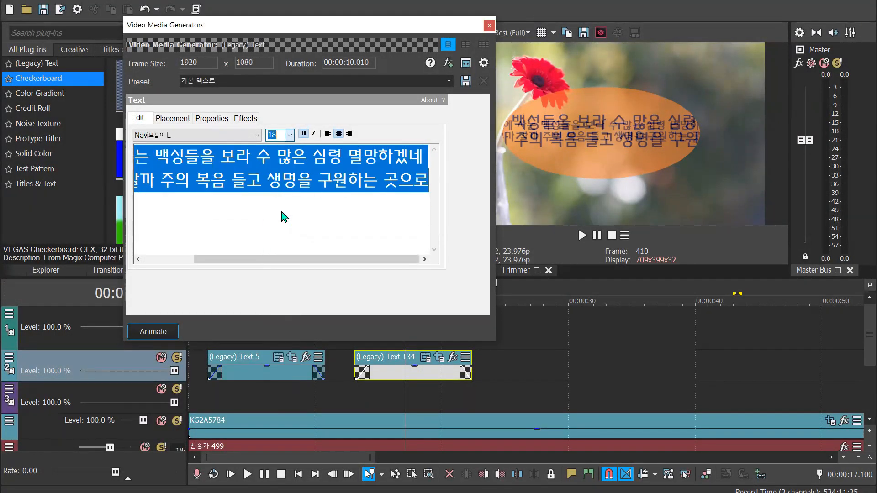
pyautogui.click(291, 137)
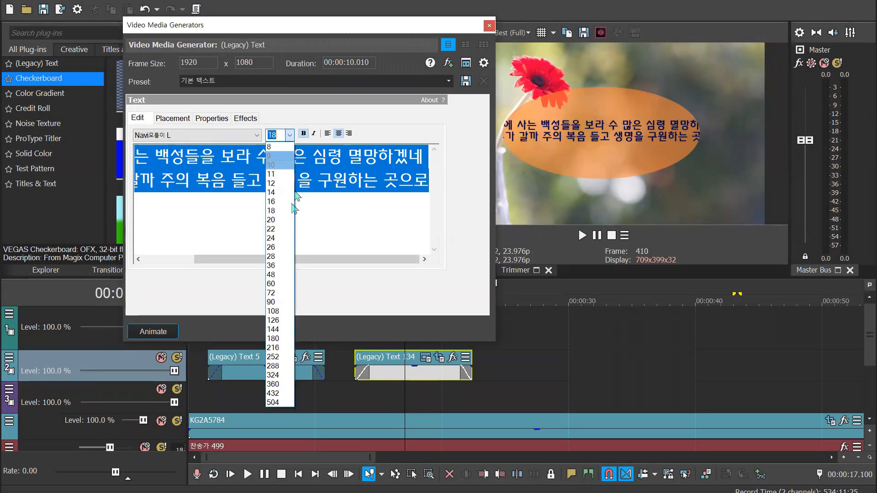
pyautogui.click(286, 220)
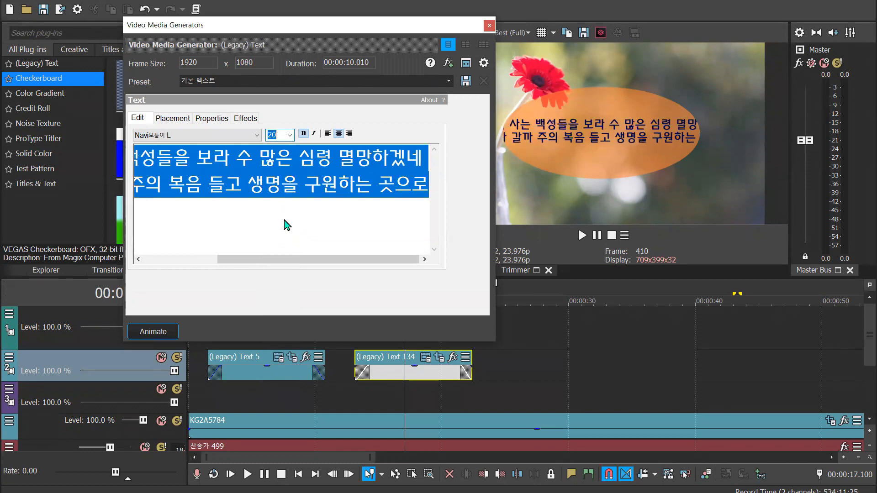
# Break the first lyric line before "수 많은 심령 멸망하겠네" and delete the line beginning "그 누가 갈까"
pyautogui.click(318, 241)
pyautogui.moveTo(280, 260); pyautogui.dragTo(319, 264)
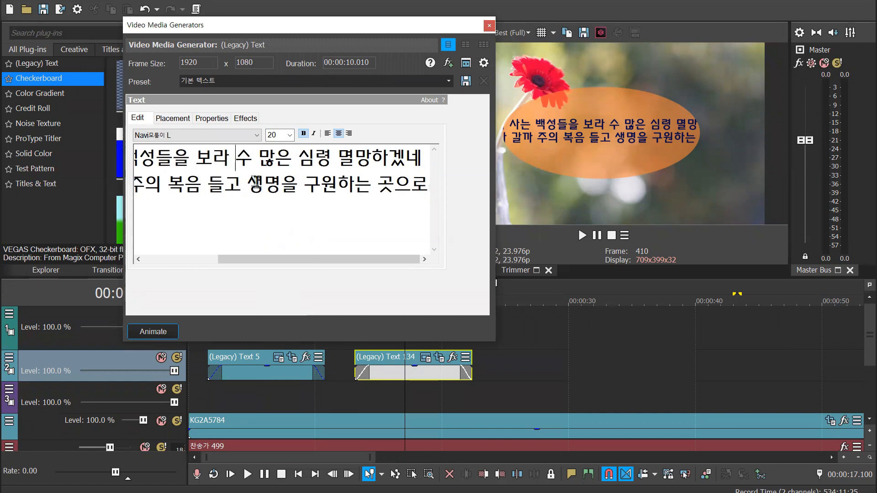
pyautogui.click(236, 158)
pyautogui.press('Return')
pyautogui.moveTo(137, 211); pyautogui.dragTo(543, 214)
pyautogui.press('Delete')
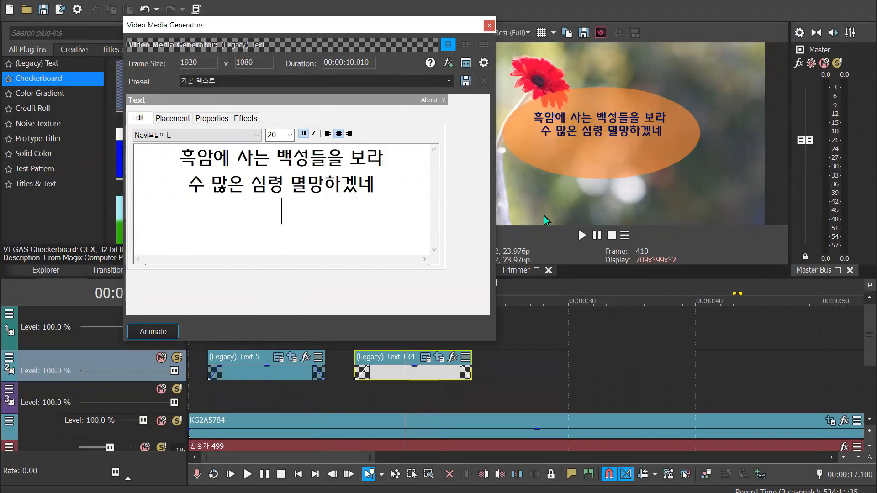
# Set the font size of the two remaining lyric lines to 28
pyautogui.moveTo(374, 179); pyautogui.dragTo(143, 161)
pyautogui.click(290, 135)
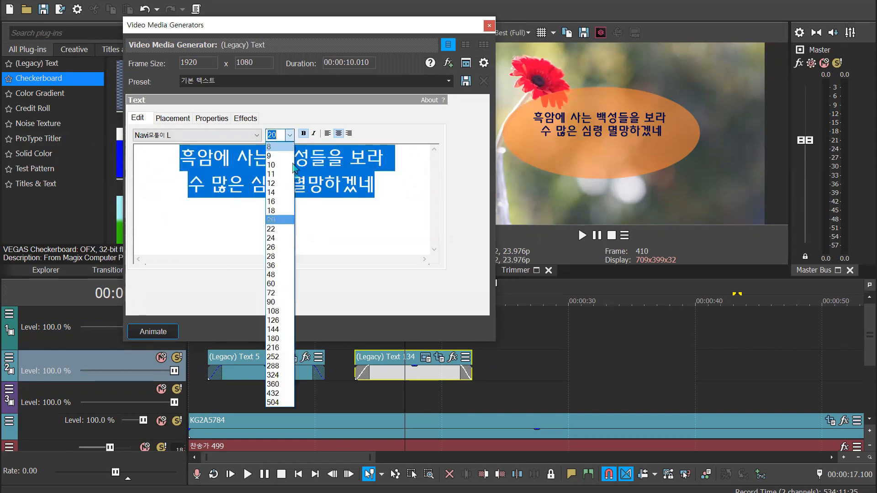
pyautogui.click(274, 256)
pyautogui.click(427, 230)
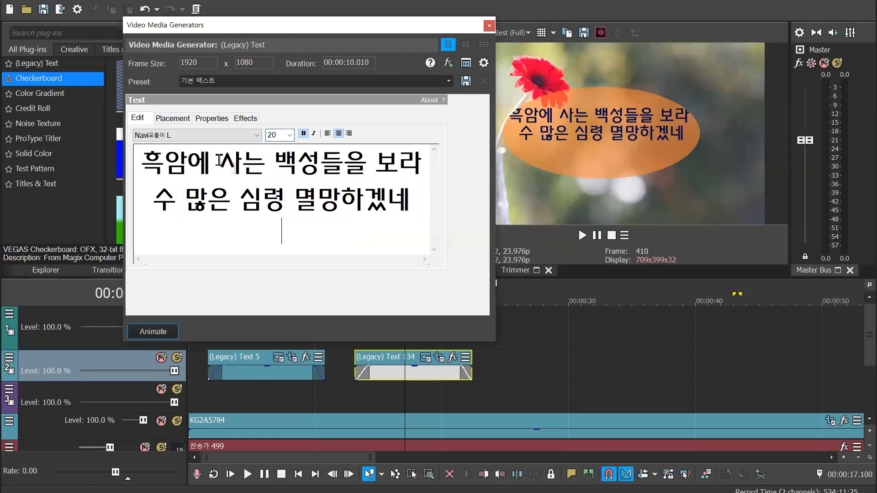
# Set the lyric text's background to cyan with R 11, G 255, B 239 and an alpha of 36
pyautogui.click(173, 120)
pyautogui.click(213, 119)
pyautogui.click(252, 120)
pyautogui.click(212, 118)
pyautogui.moveTo(311, 156); pyautogui.dragTo(311, 165)
pyautogui.click(376, 182)
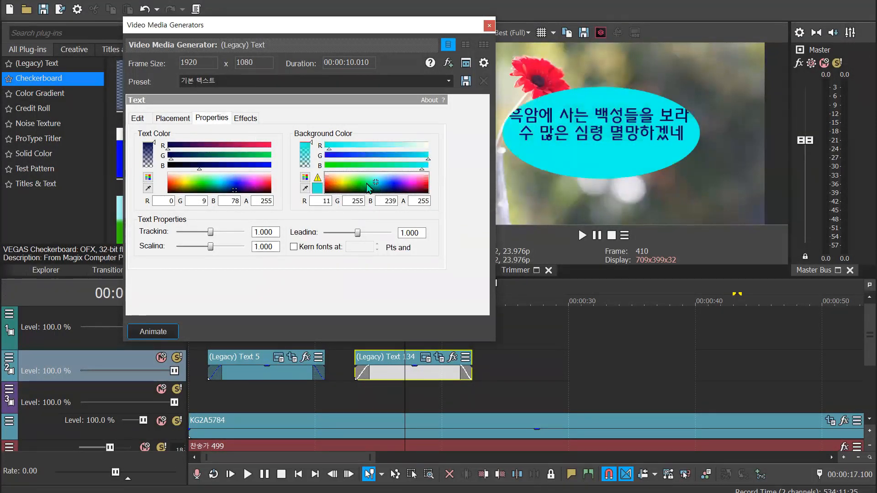
pyautogui.moveTo(311, 155); pyautogui.dragTo(310, 168)
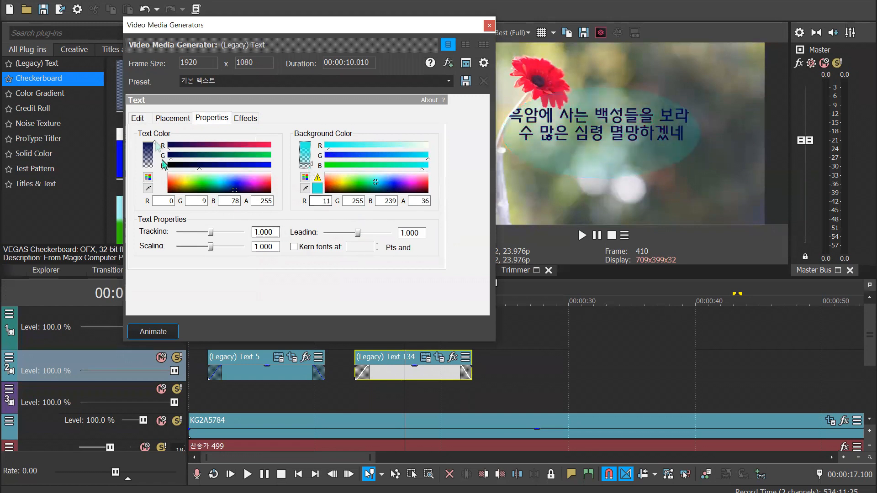
# Replace the oval mask on the lyric text event with a rectangular mask around both lyric lines, and check it across the timeline
pyautogui.click(490, 25)
pyautogui.click(439, 357)
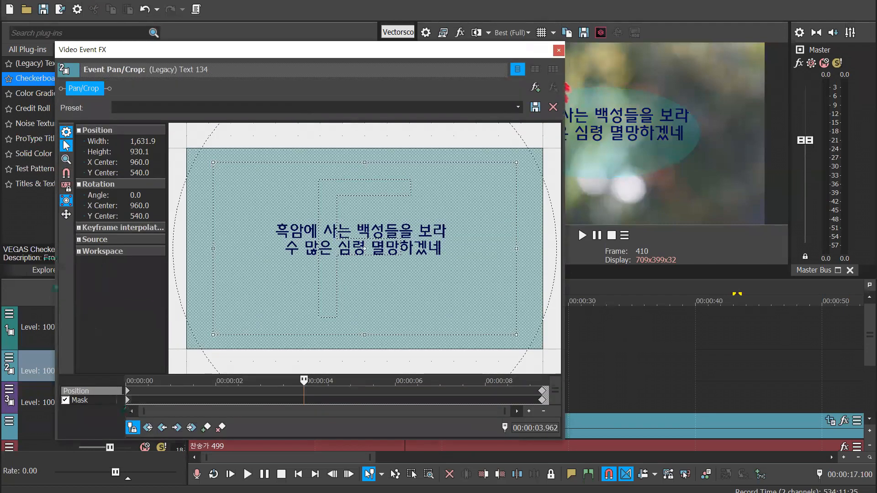
pyautogui.click(74, 401)
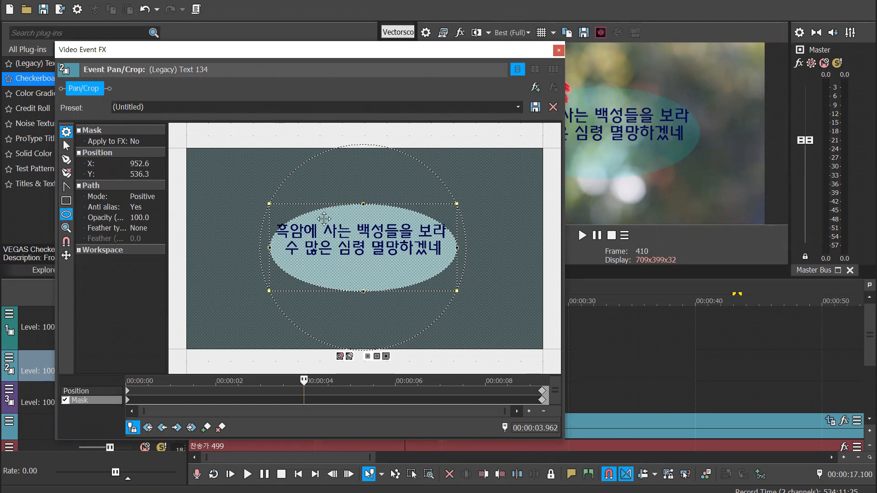
pyautogui.press('Delete')
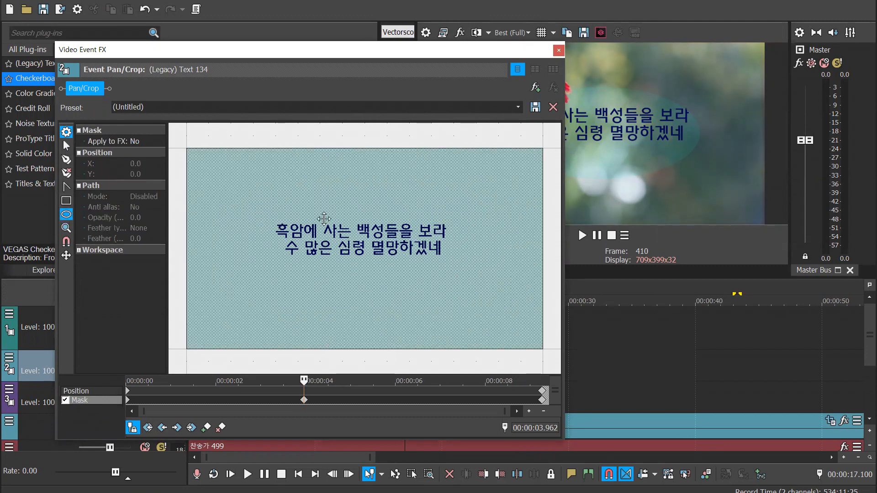
pyautogui.click(66, 200)
pyautogui.moveTo(253, 215); pyautogui.dragTo(475, 265)
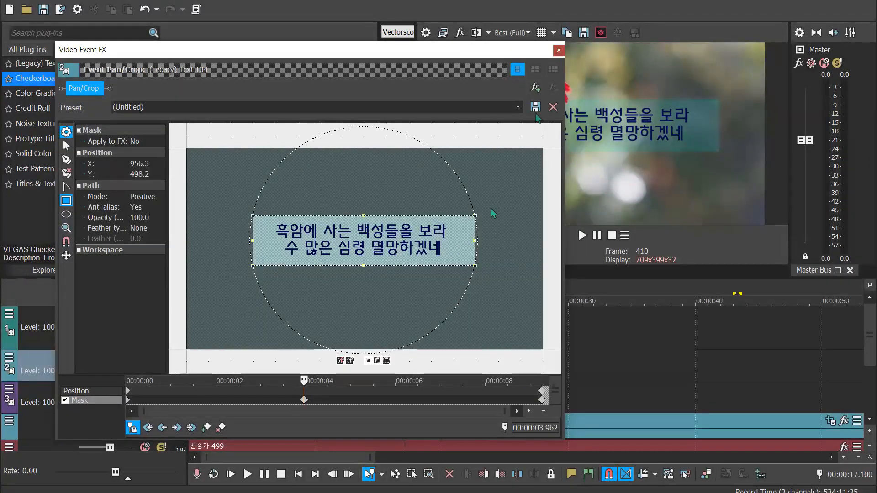
pyautogui.click(558, 50)
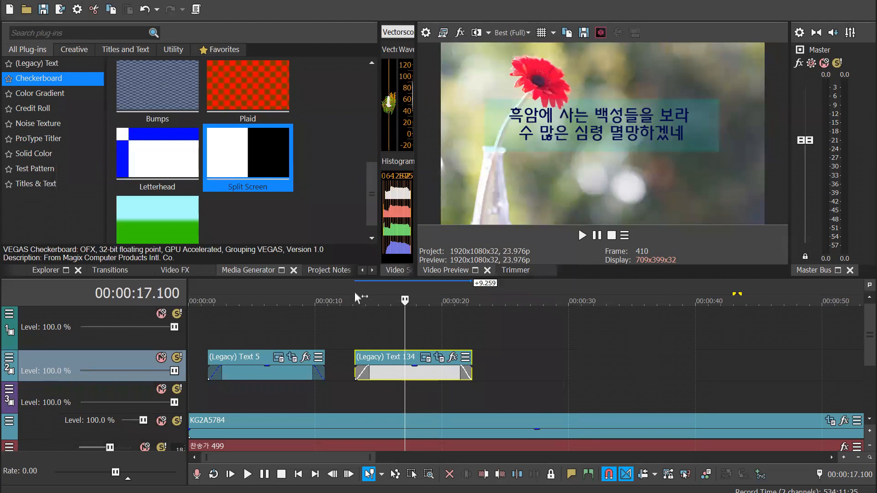
pyautogui.click(203, 287)
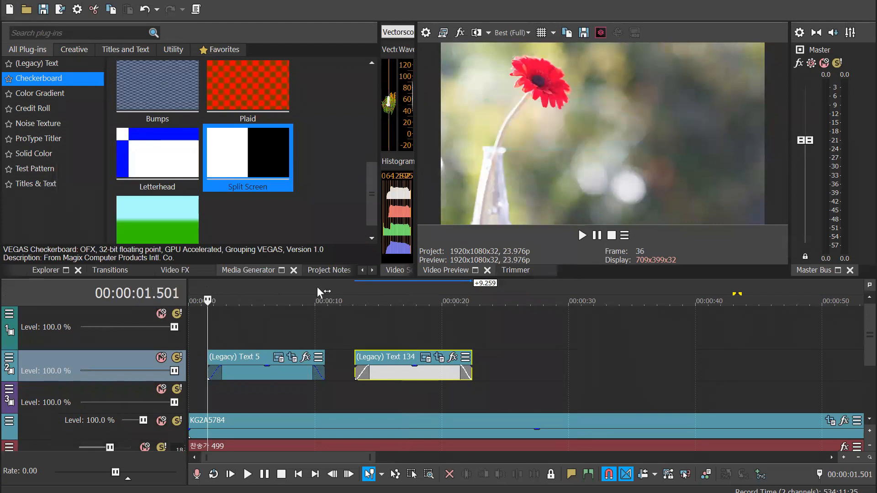
pyautogui.click(317, 288)
pyautogui.click(364, 290)
pyautogui.click(400, 290)
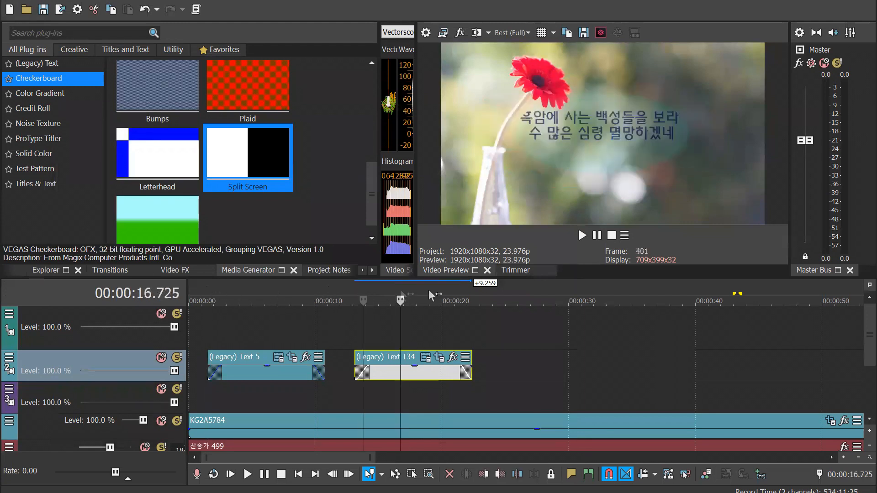
# Delete the oval mask's keyframe at the start of the lyric event and move the rectangular mask's keyframe to 00:00:00
pyautogui.click(431, 360)
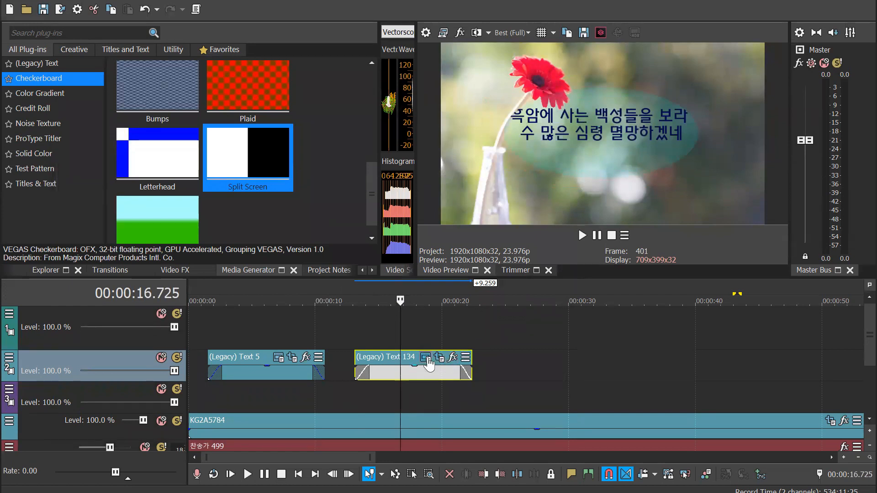
pyautogui.click(488, 27)
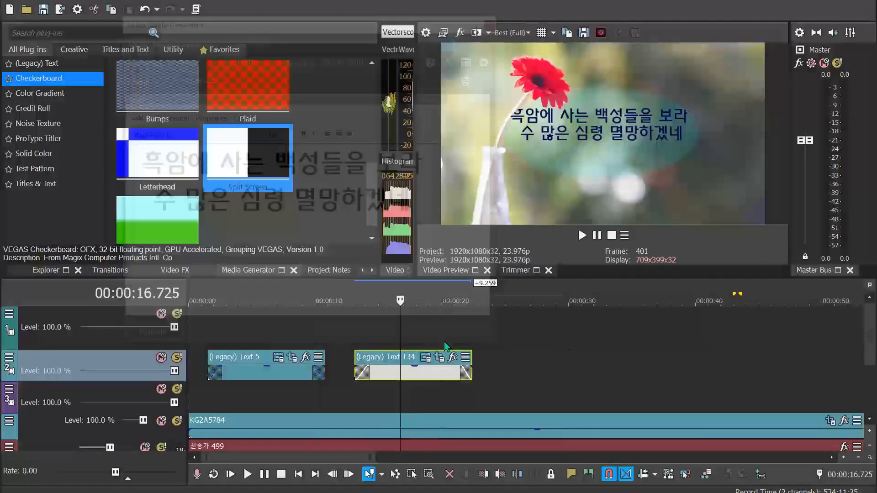
pyautogui.click(425, 356)
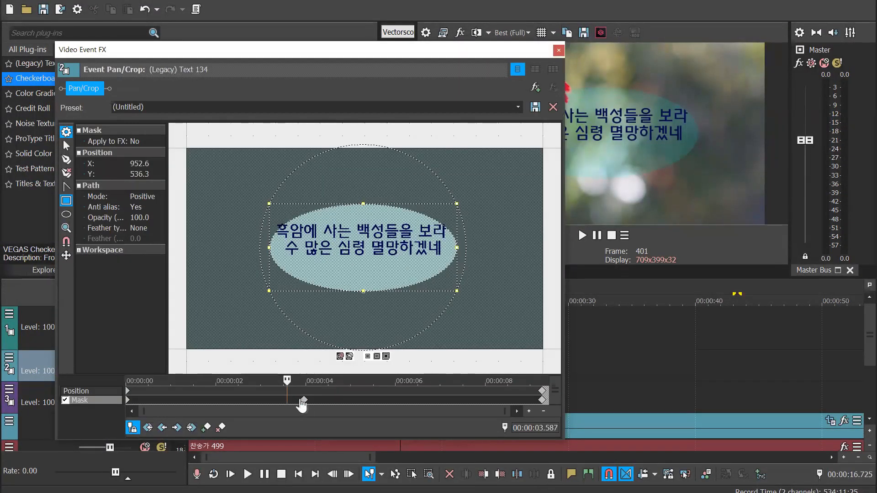
pyautogui.click(126, 386)
pyautogui.press('Delete')
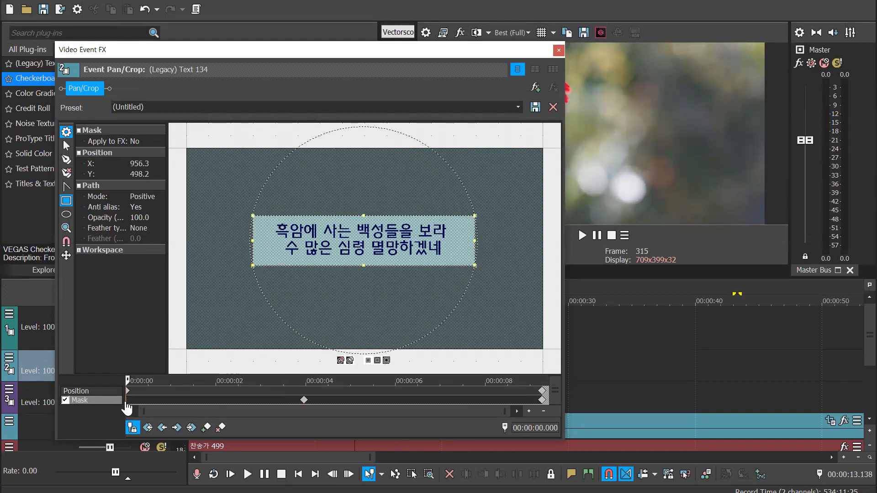
pyautogui.click(303, 402)
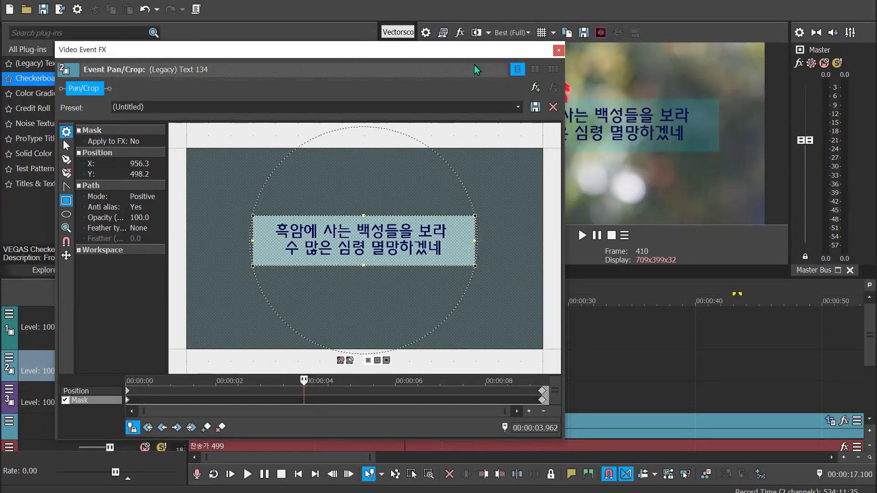
pyautogui.moveTo(474, 55); pyautogui.dragTo(483, 142)
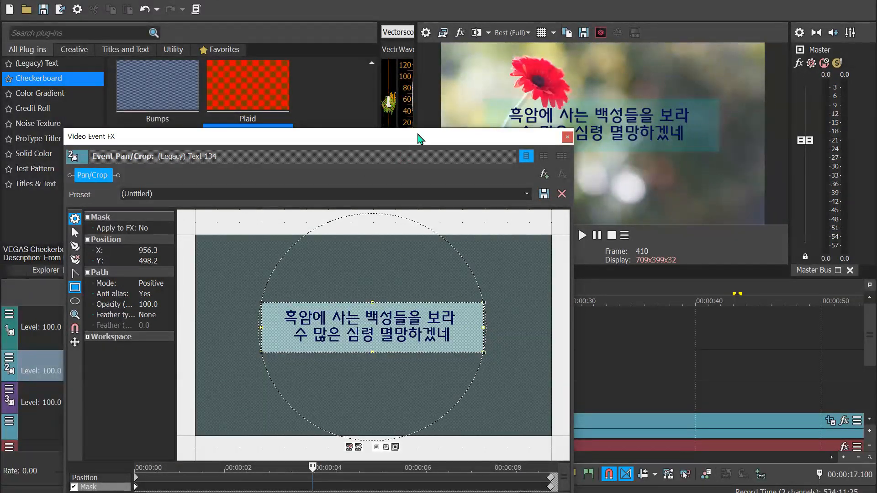
pyautogui.moveTo(419, 139); pyautogui.dragTo(367, 92)
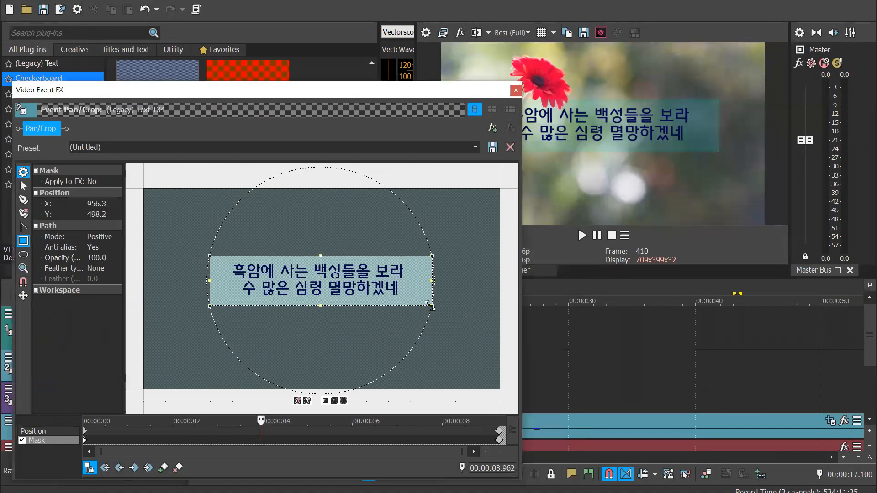
pyautogui.click(515, 91)
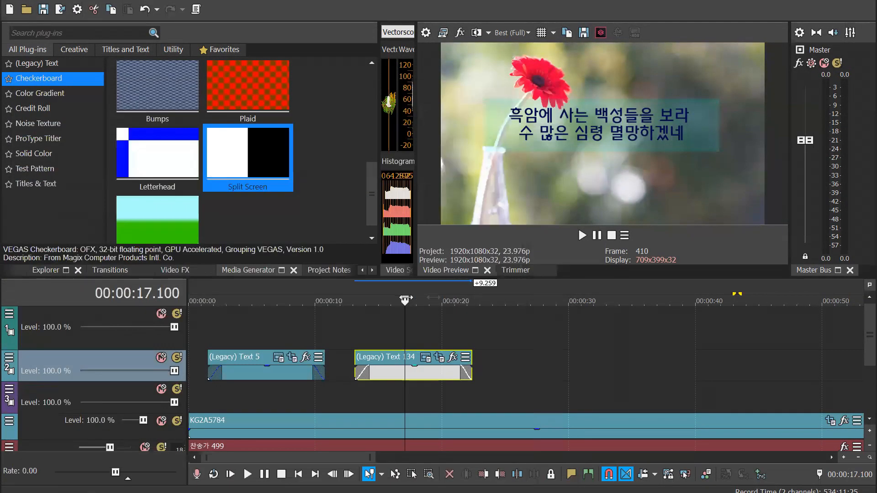
# Play the lyric caption with the hymn audio, shift its event about 0.3 s later, and recheck the timing
pyautogui.click(355, 302)
pyautogui.press('space')
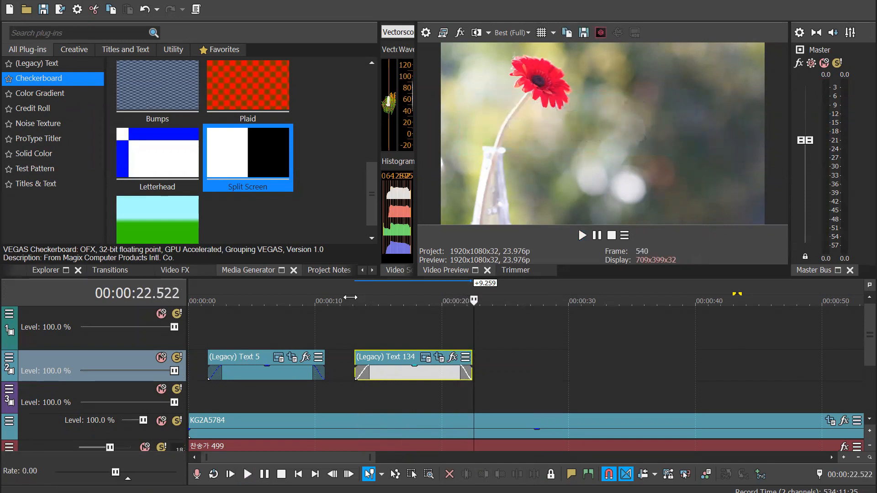
pyautogui.click(345, 289)
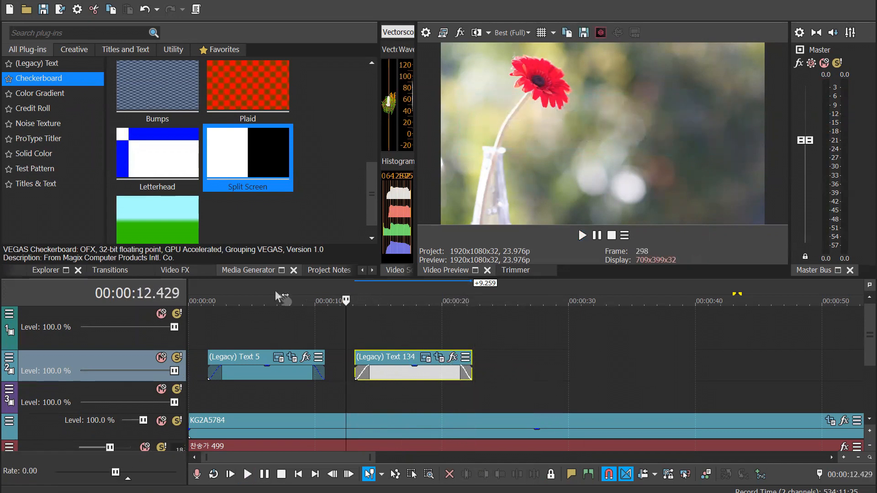
pyautogui.click(277, 291)
pyautogui.click(358, 291)
pyautogui.click(384, 294)
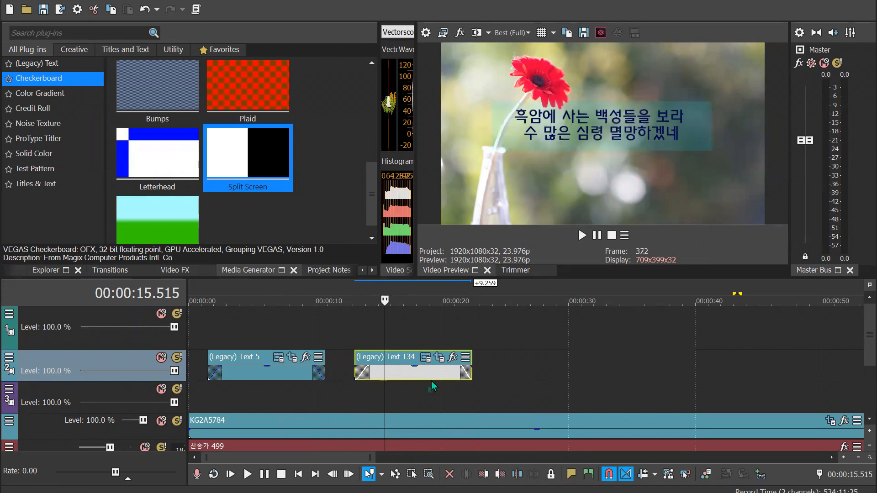
pyautogui.moveTo(431, 376); pyautogui.dragTo(435, 378)
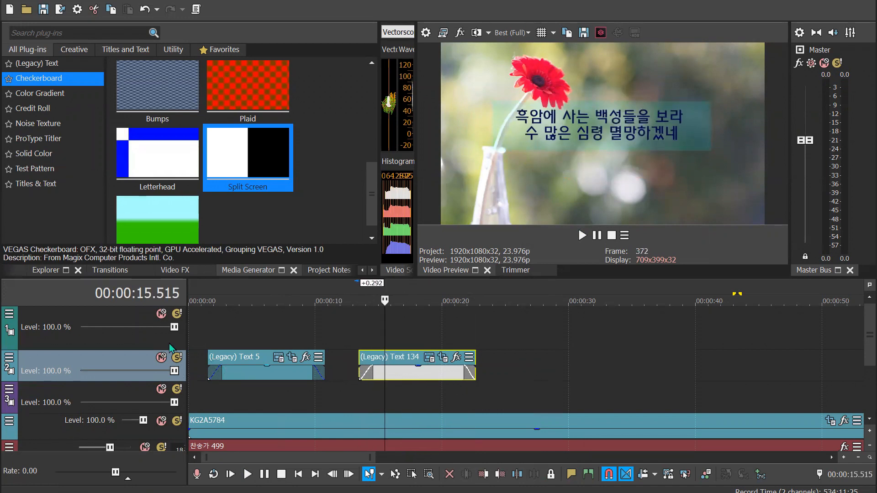
pyautogui.click(353, 289)
pyautogui.press('space')
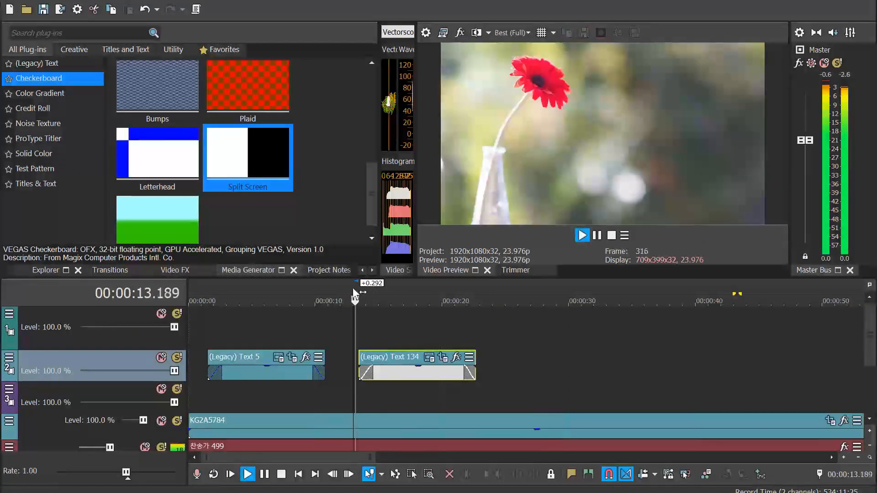
pyautogui.press('Return')
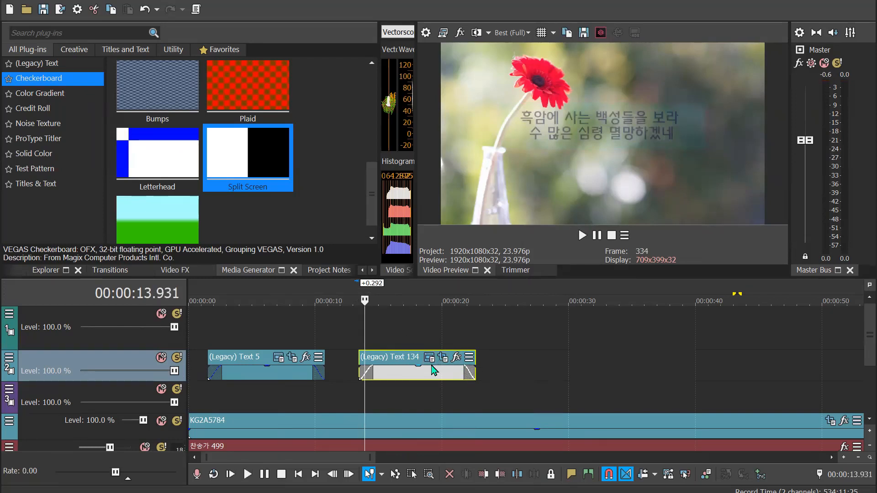
pyautogui.click(421, 290)
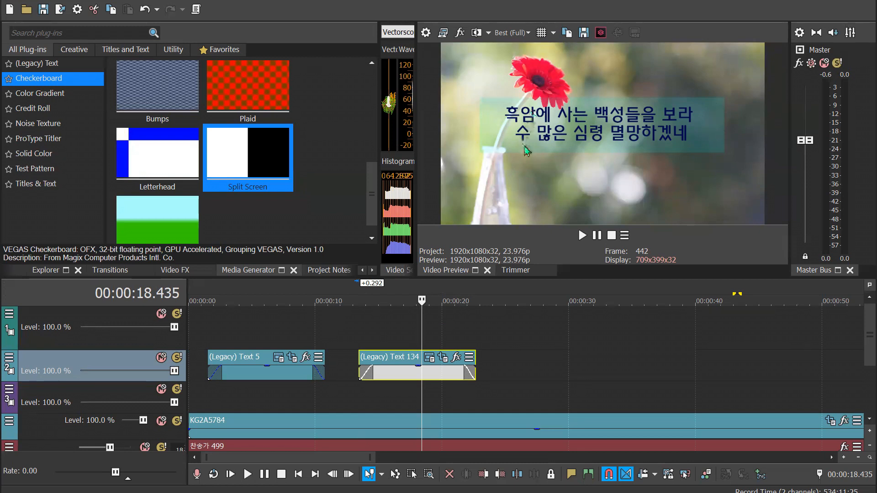
# Duplicate the lyric event at 00:00:23.065 on the same track as a new copy of the source media
pyautogui.click(430, 359)
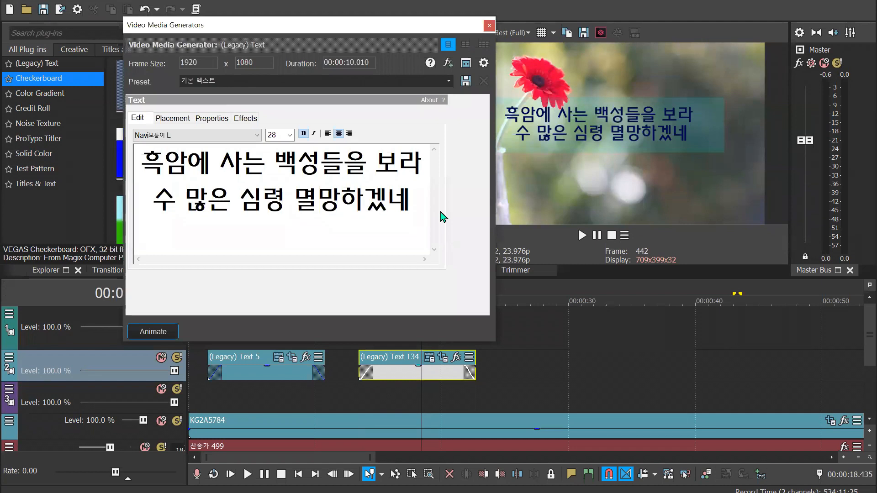
pyautogui.click(489, 21)
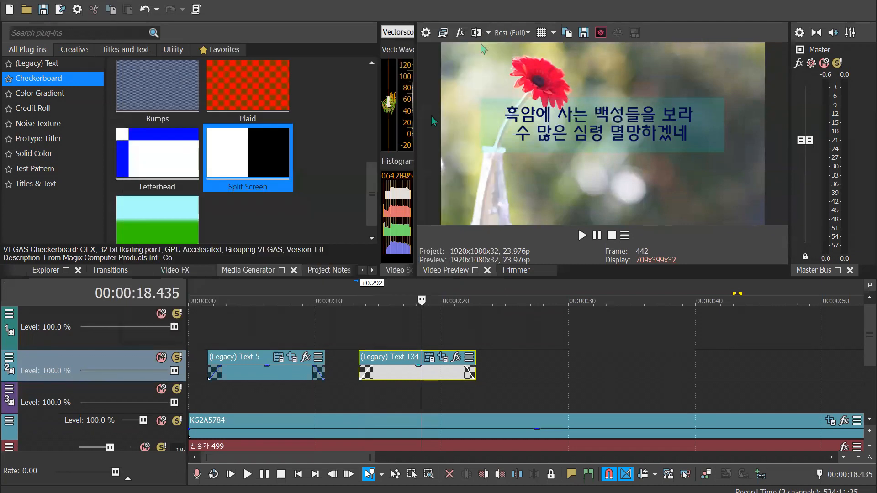
pyautogui.click(441, 378)
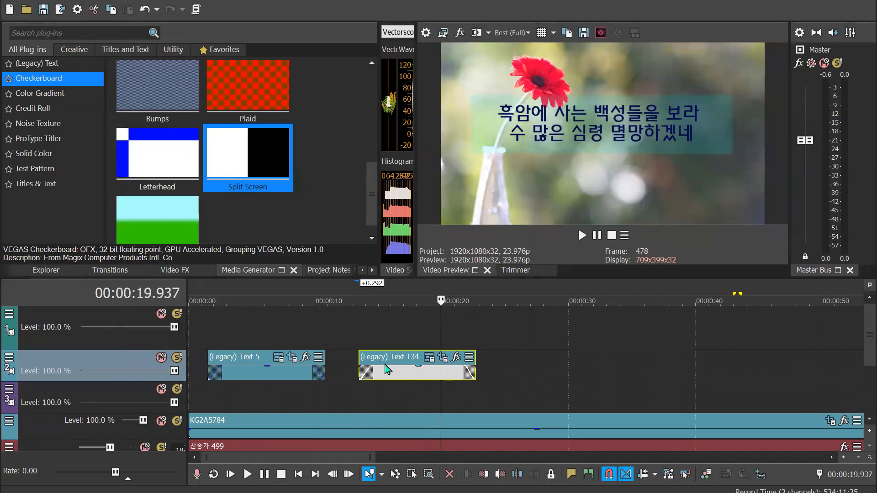
pyautogui.click(480, 364)
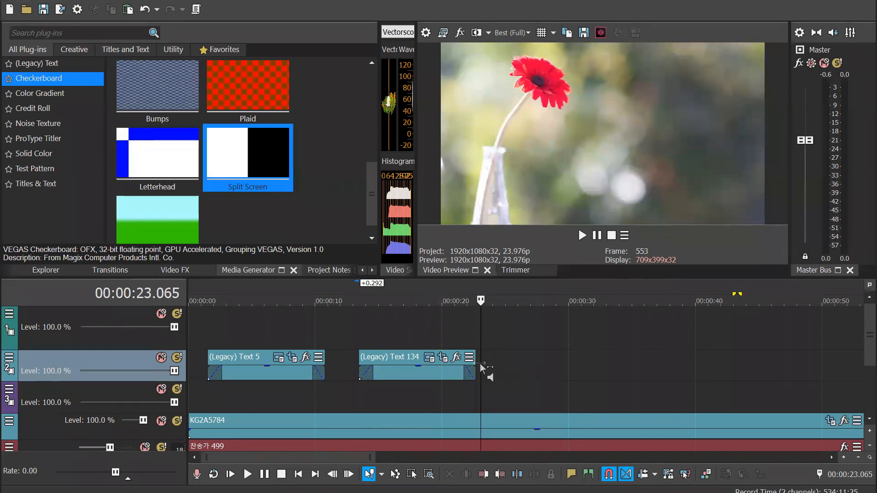
pyautogui.hotkey('ctrl', 'v')
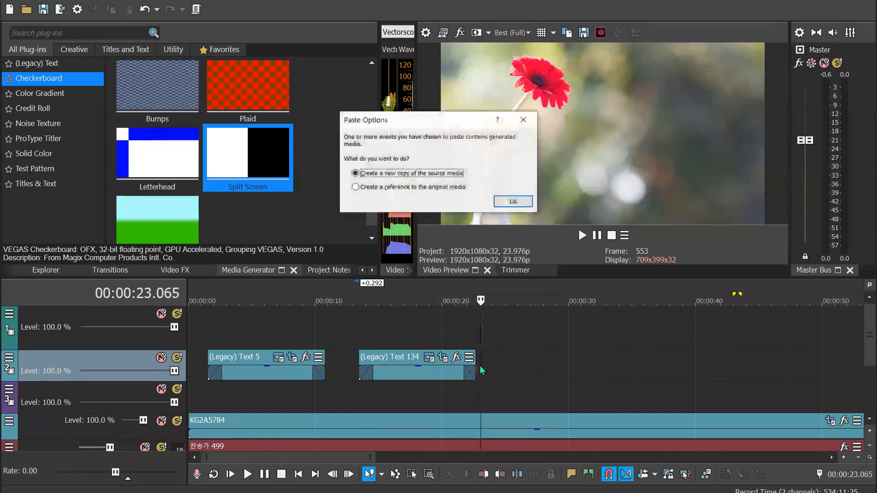
pyautogui.click(513, 202)
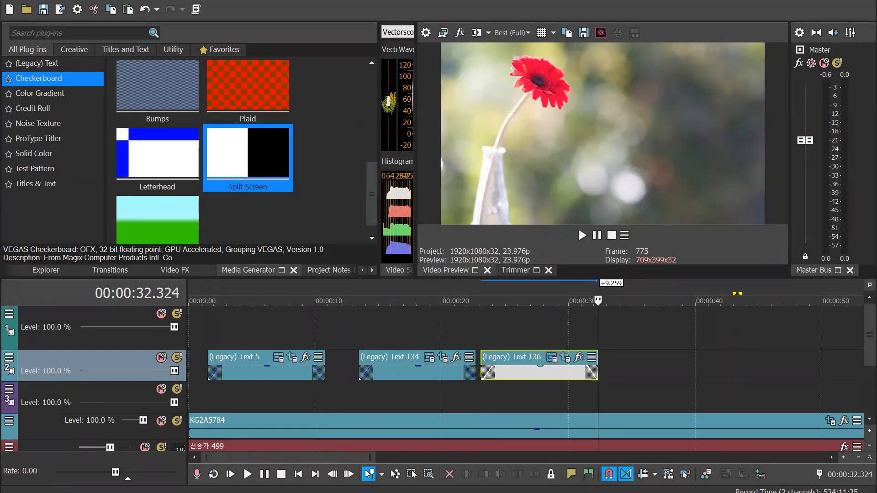
# Replace the copied event's text with "그 누가 갈까 주의 복음 들고" and "생명을 구원하는 곳으로" on two lines
pyautogui.click(552, 358)
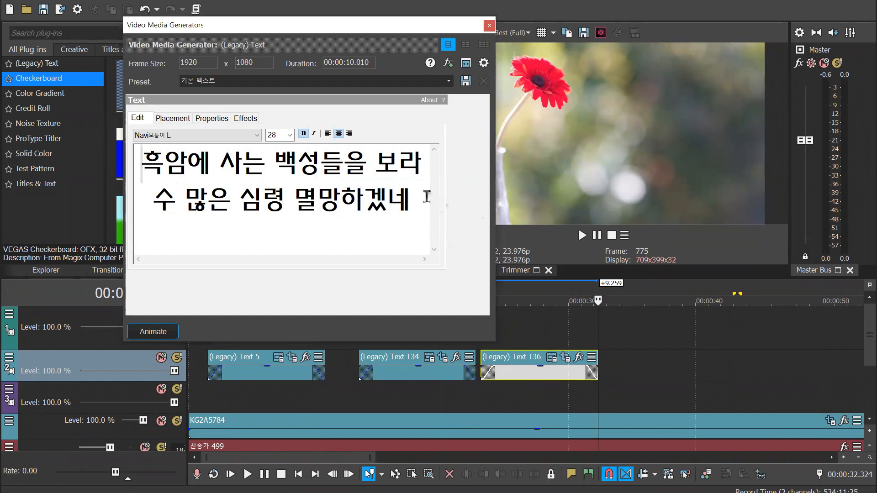
pyautogui.moveTo(427, 200); pyautogui.dragTo(162, 142)
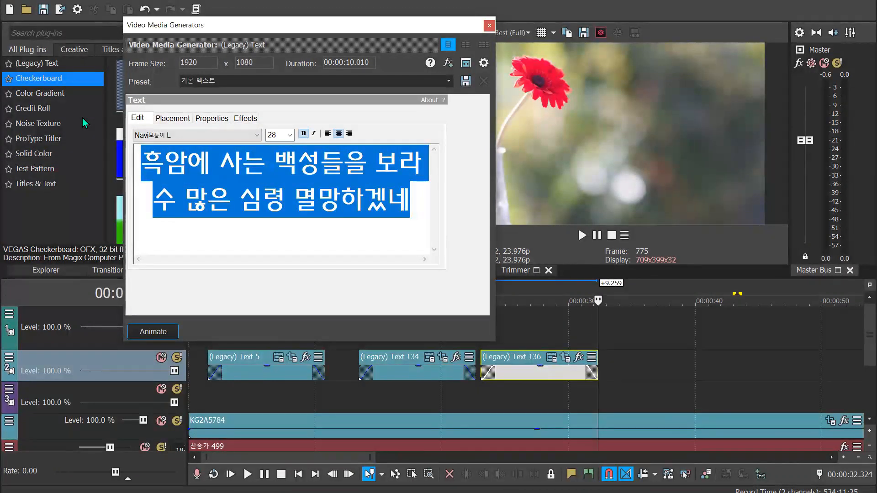
pyautogui.hotkey('ctrl', 'v')
pyautogui.click(240, 260)
pyautogui.moveTo(240, 262); pyautogui.dragTo(265, 259)
pyautogui.click(340, 169)
pyautogui.press('Return')
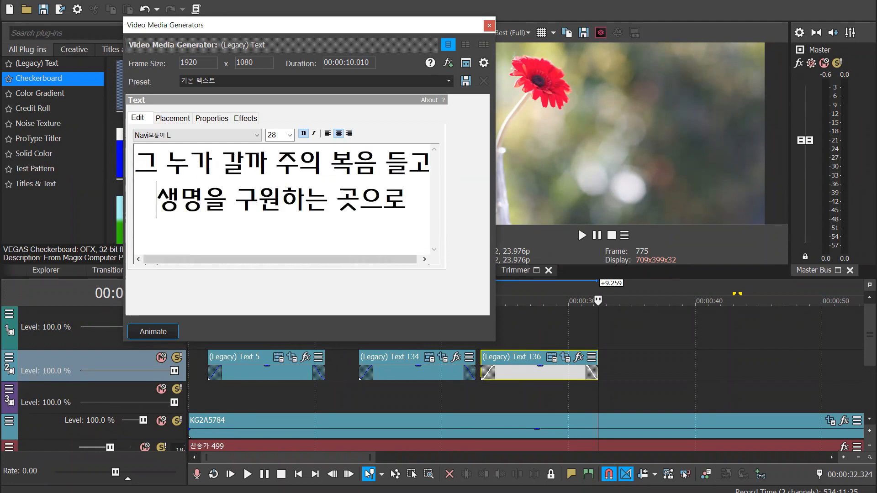
pyautogui.click(489, 25)
# Preview both lyric captions, checking their text, masks and timing against the hymn audio
pyautogui.moveTo(470, 292); pyautogui.dragTo(513, 292)
pyautogui.click(534, 297)
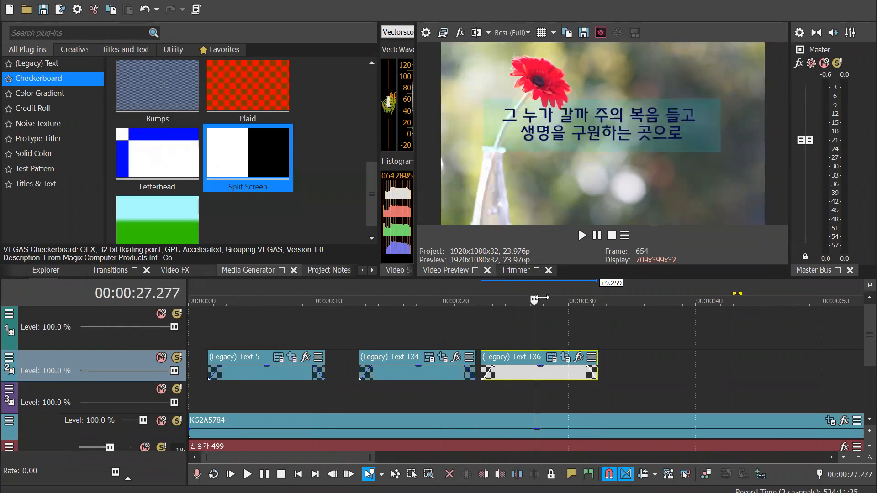
pyautogui.click(423, 293)
pyautogui.moveTo(531, 295); pyautogui.dragTo(586, 292)
pyautogui.click(418, 292)
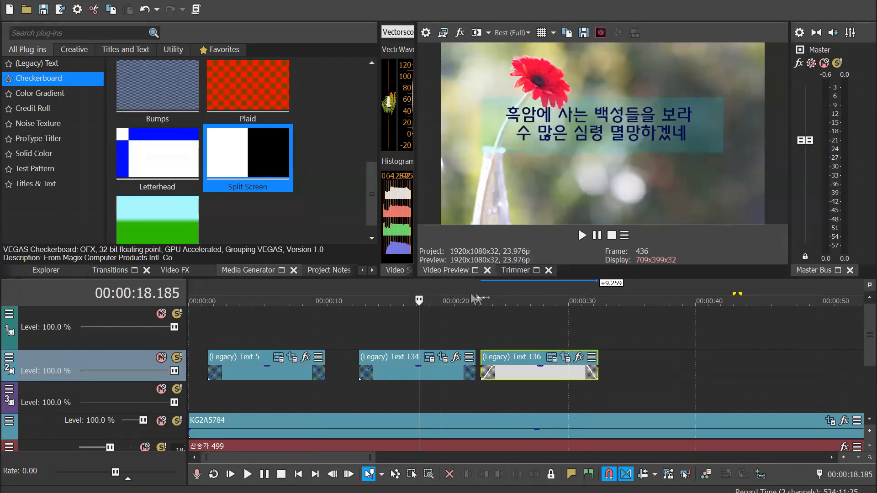
pyautogui.click(364, 287)
pyautogui.press('space')
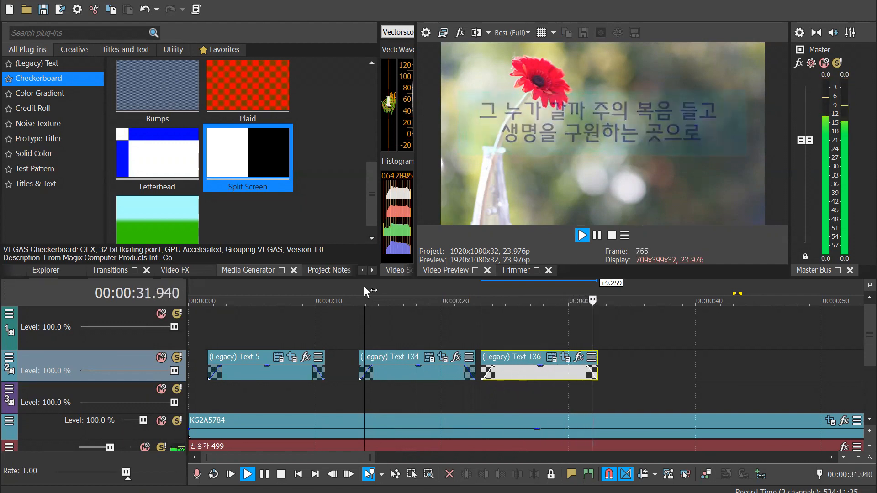
pyautogui.press('Return')
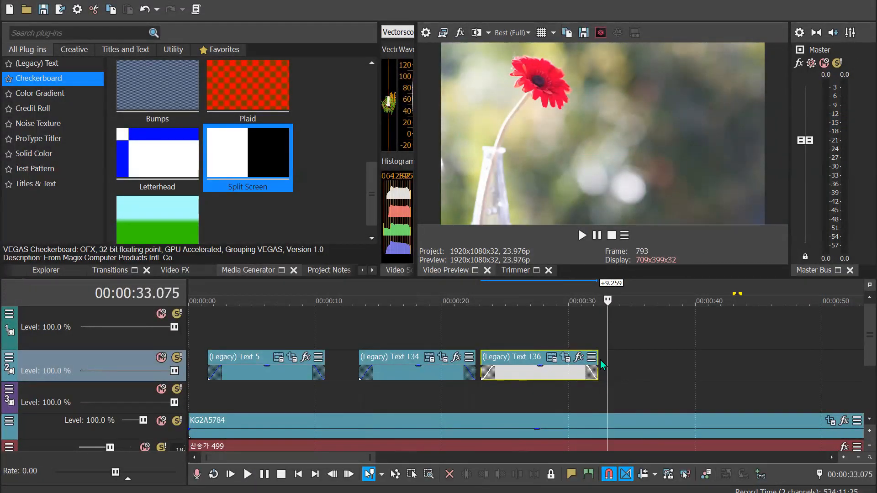
# Extend the end of the last lyric caption event to 00:00:33.075 and check the caption in the preview
pyautogui.moveTo(599, 358); pyautogui.dragTo(608, 355)
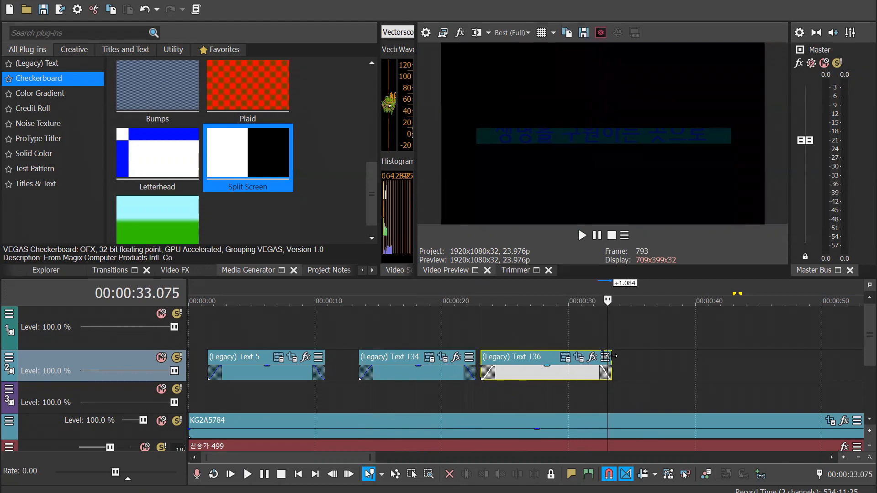
pyautogui.click(569, 380)
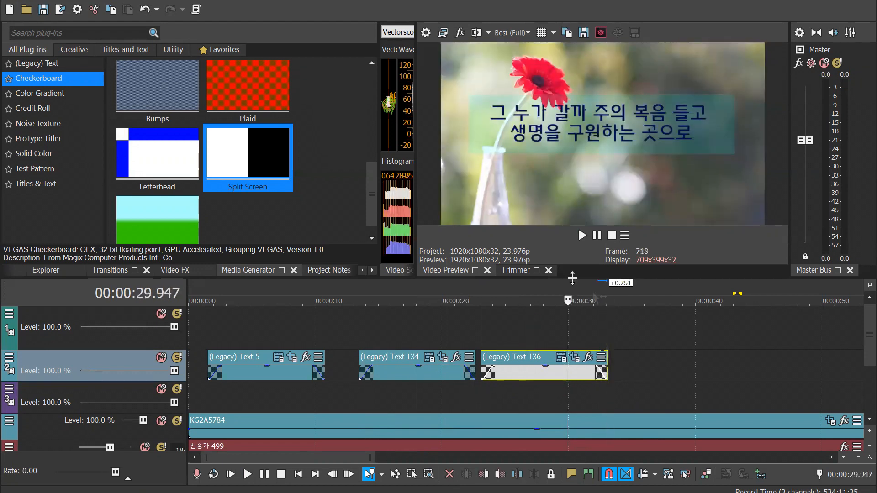
pyautogui.click(597, 295)
pyautogui.moveTo(574, 295); pyautogui.dragTo(498, 295)
# Delete the background photo event KG2A5784 from the timeline
pyautogui.scroll(-5, 793, 382)
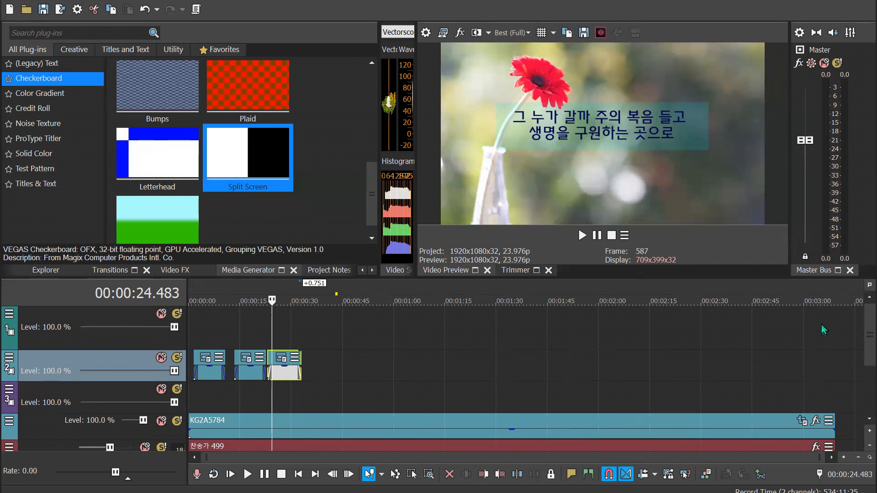
pyautogui.click(584, 433)
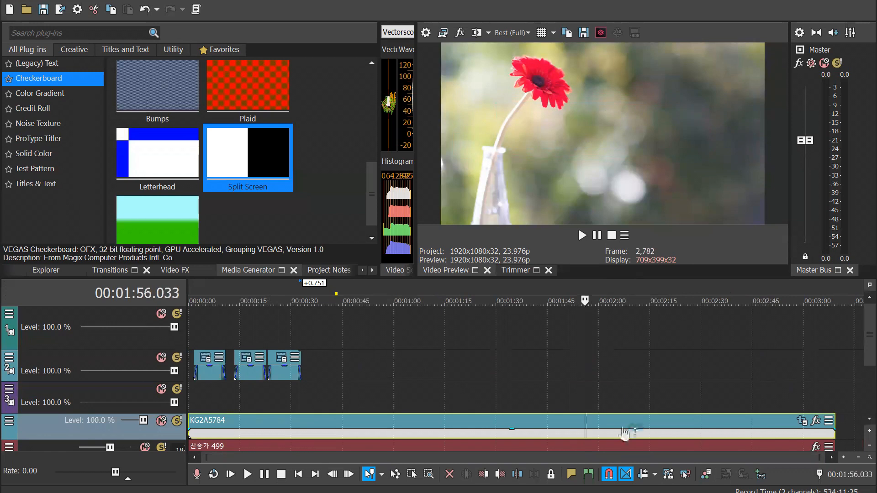
pyautogui.press('Delete')
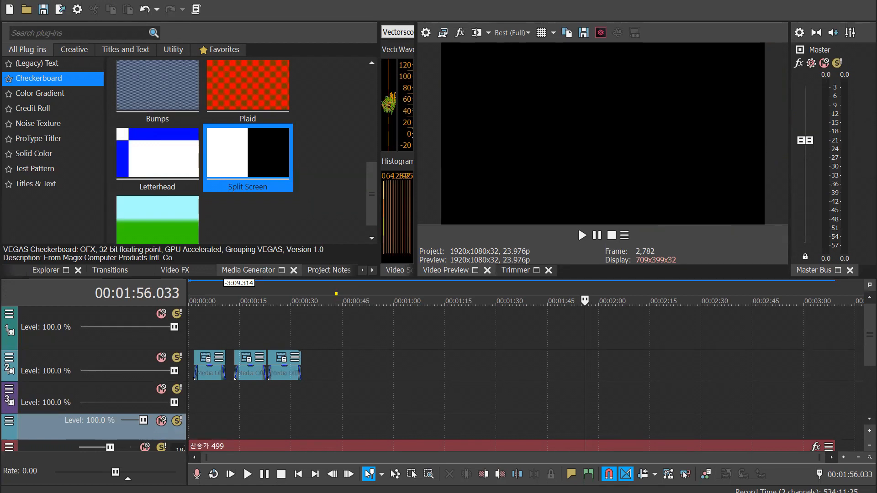
# Place the sunset couple video on the empty background track, stretch it to the hymn audio's end, and play part of it
pyautogui.moveTo(62, 379); pyautogui.dragTo(189, 423)
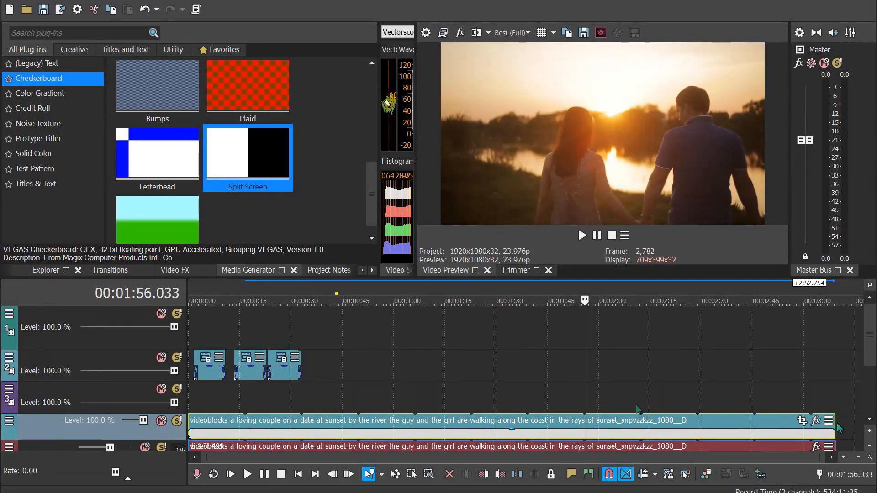
pyautogui.click(228, 293)
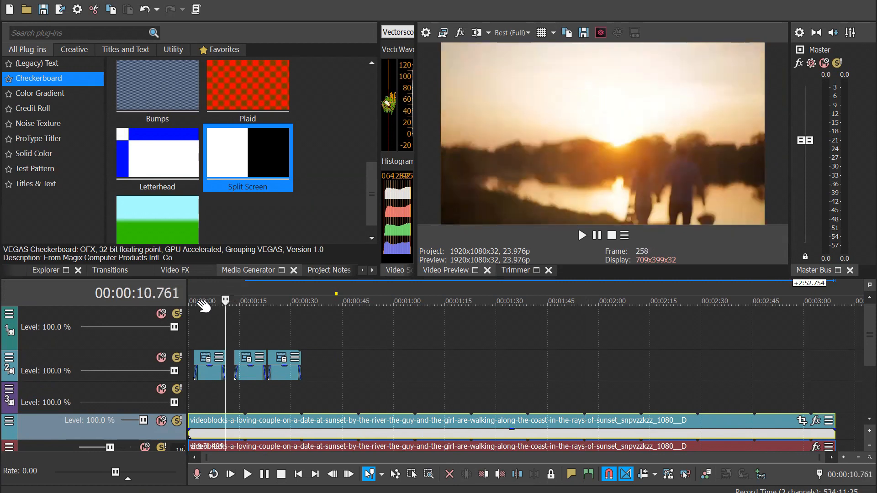
pyautogui.press('space')
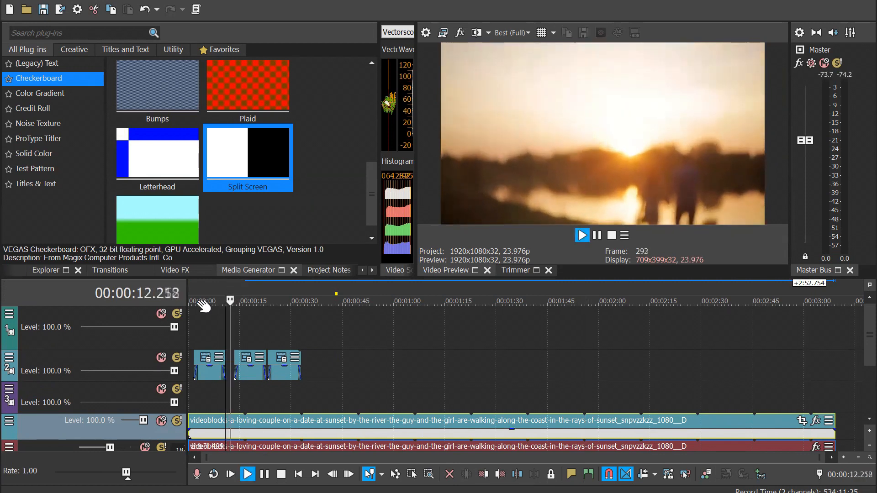
pyautogui.press('space')
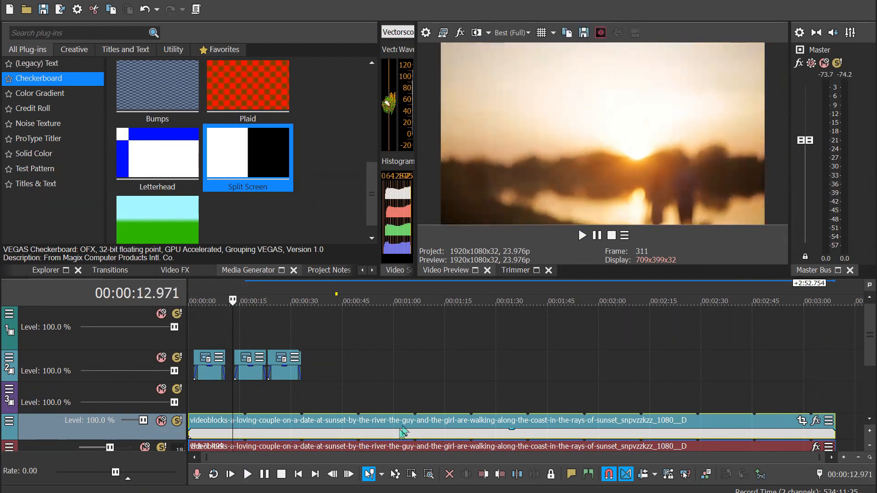
pyautogui.scroll(-1, 857, 368)
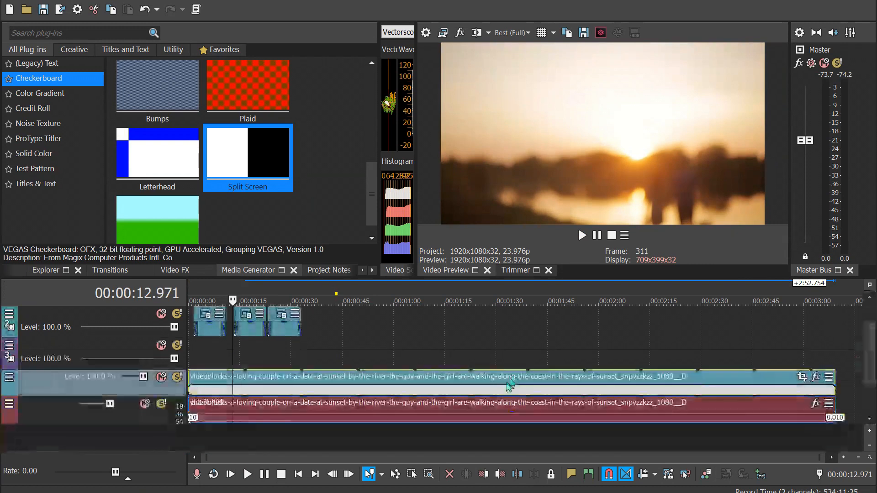
pyautogui.rightClick(432, 385)
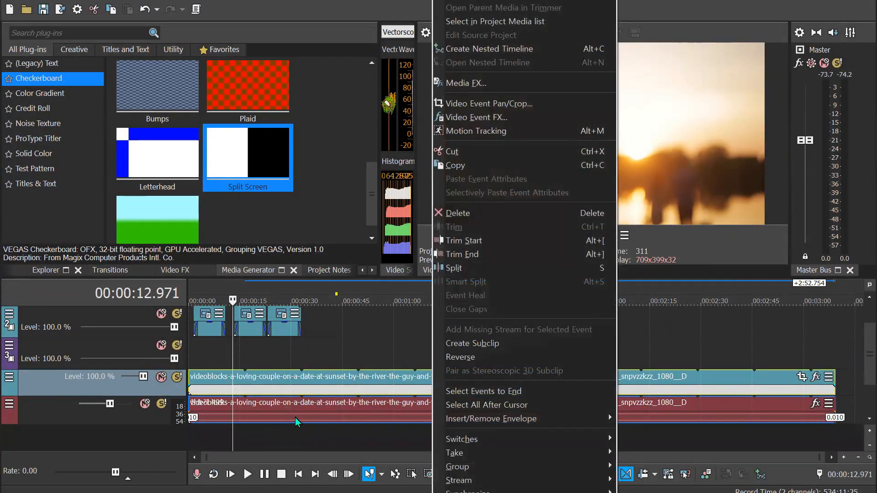
pyautogui.click(378, 389)
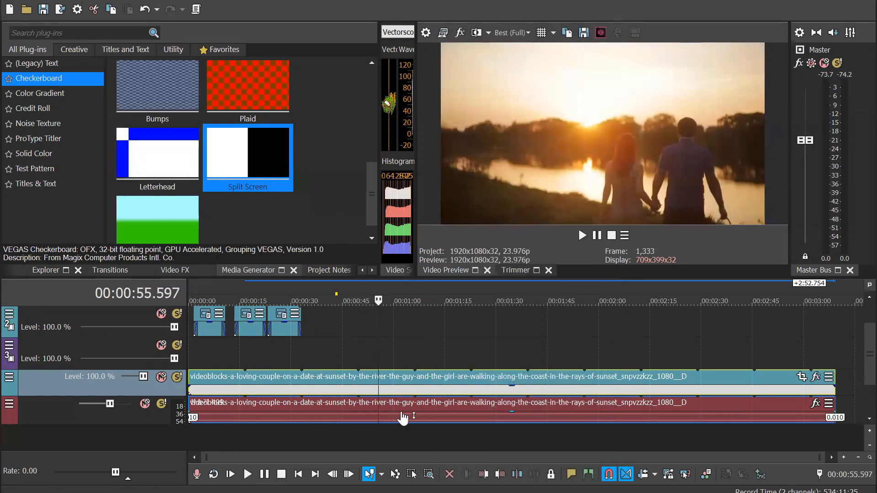
pyautogui.click(510, 390)
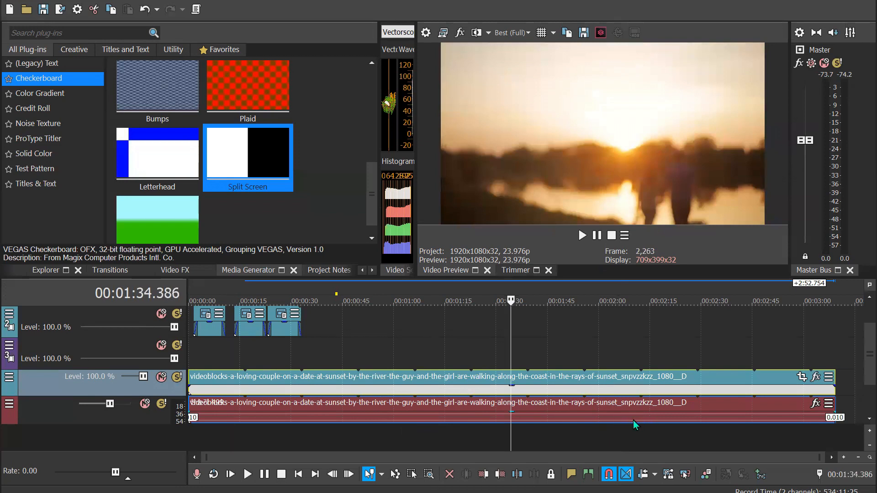
pyautogui.click(446, 389)
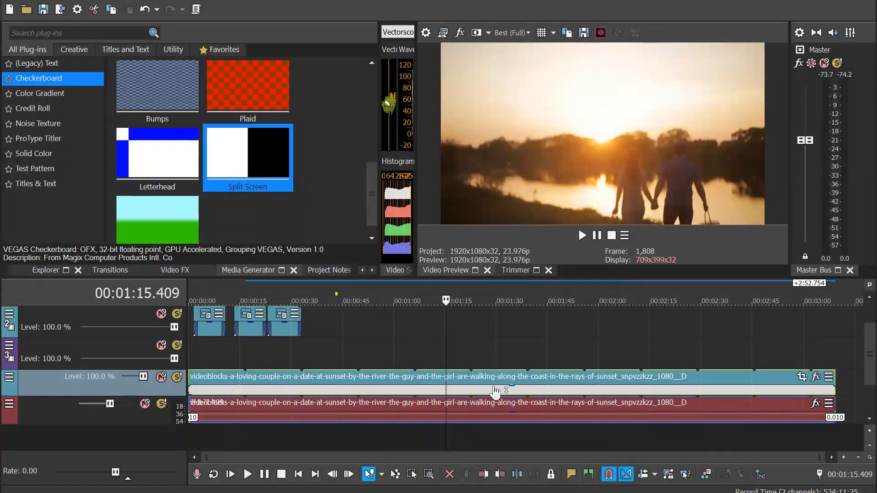
pyautogui.rightClick(375, 391)
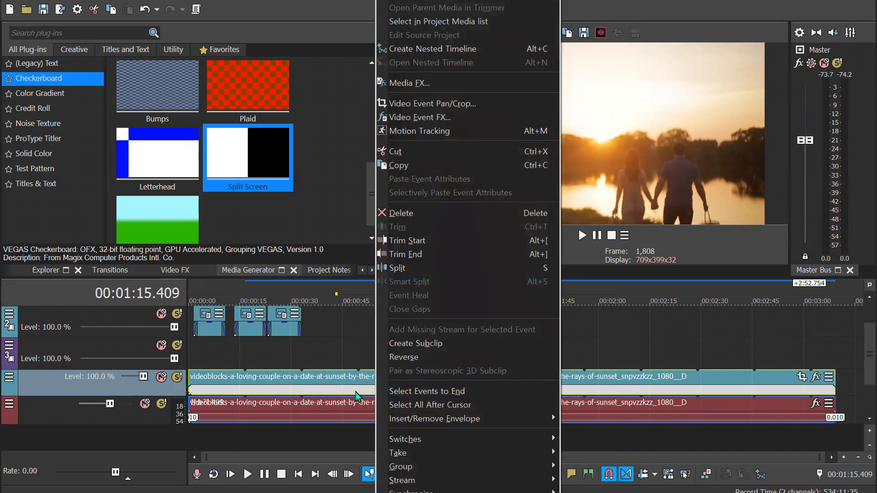
# Show the project media and locate the sunset couple video in it
pyautogui.moveTo(493, 466)
pyautogui.click(50, 269)
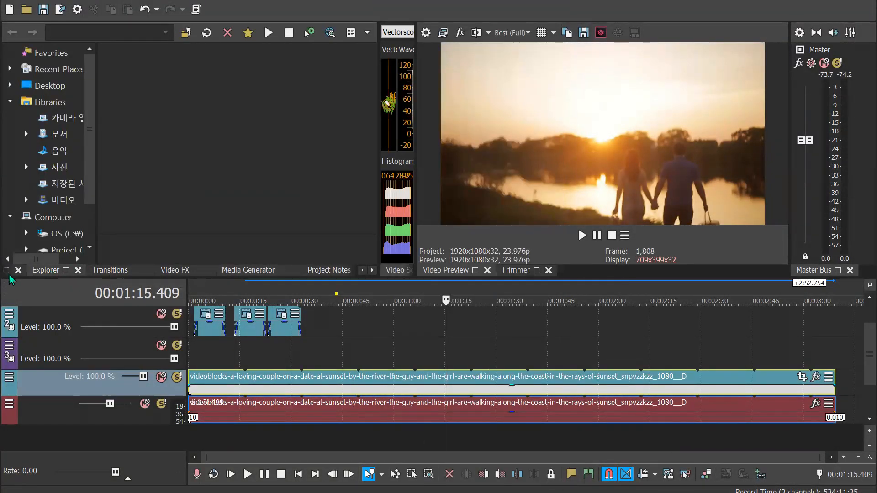
pyautogui.click(4, 271)
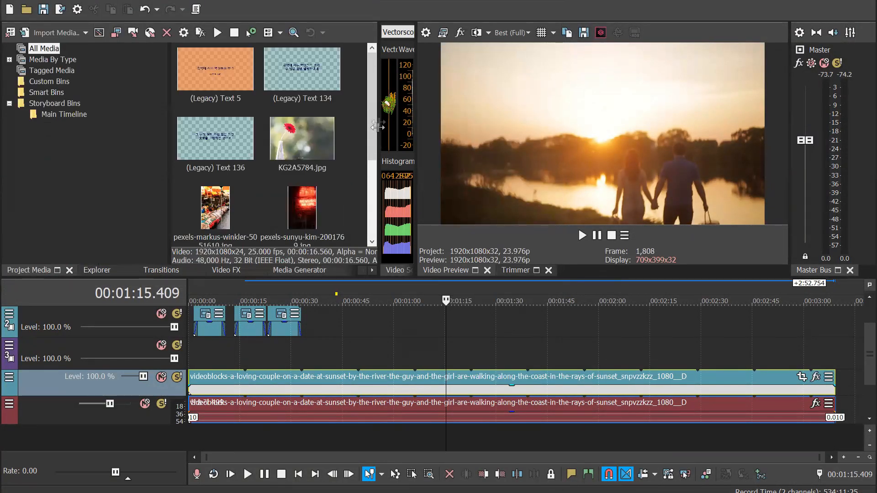
pyautogui.moveTo(376, 122); pyautogui.dragTo(379, 186)
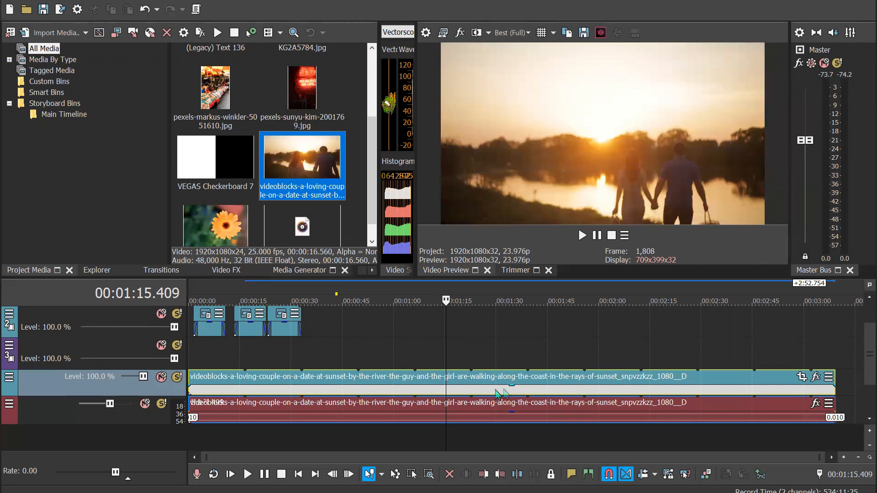
# Replace the stretched sunset video with a single-length copy shortly after the last lyric caption and play it against the hymn audio
pyautogui.click(457, 391)
pyautogui.press('Delete')
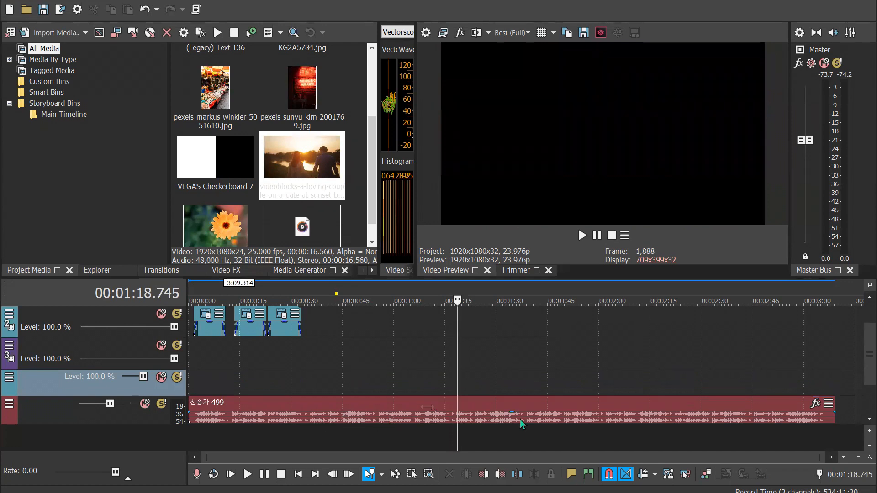
pyautogui.moveTo(315, 166); pyautogui.dragTo(311, 395)
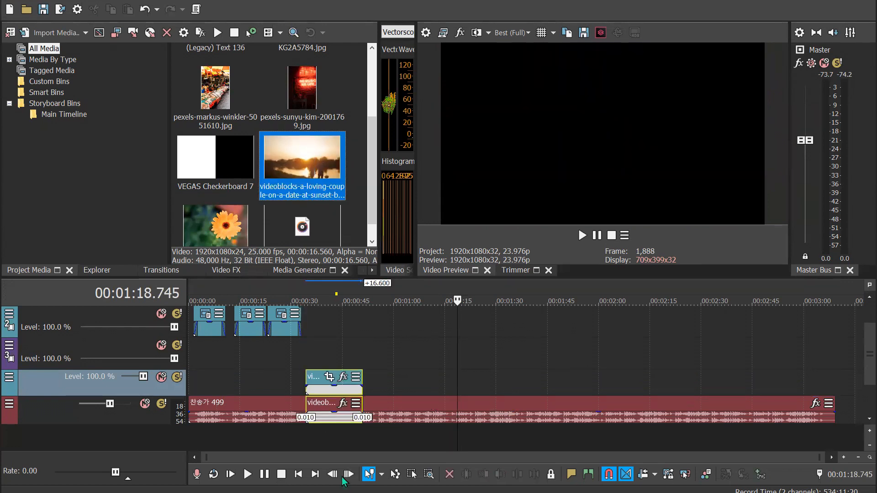
pyautogui.click(298, 286)
pyautogui.click(326, 287)
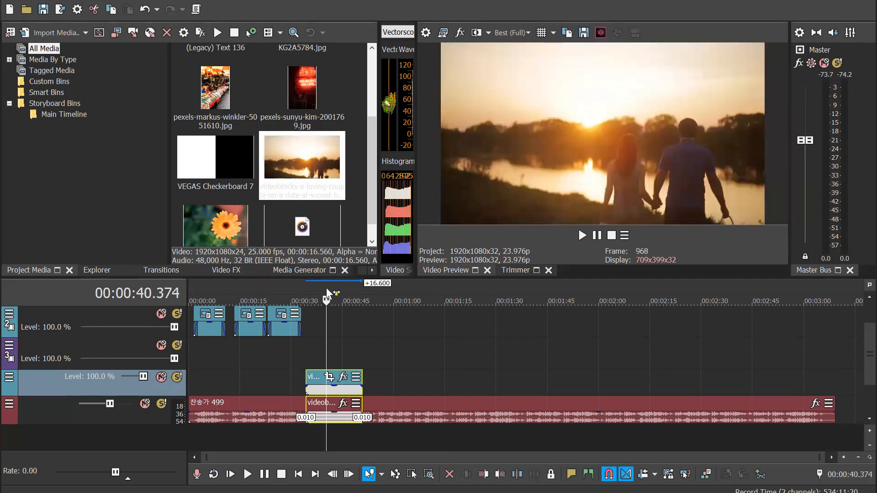
pyautogui.press('space')
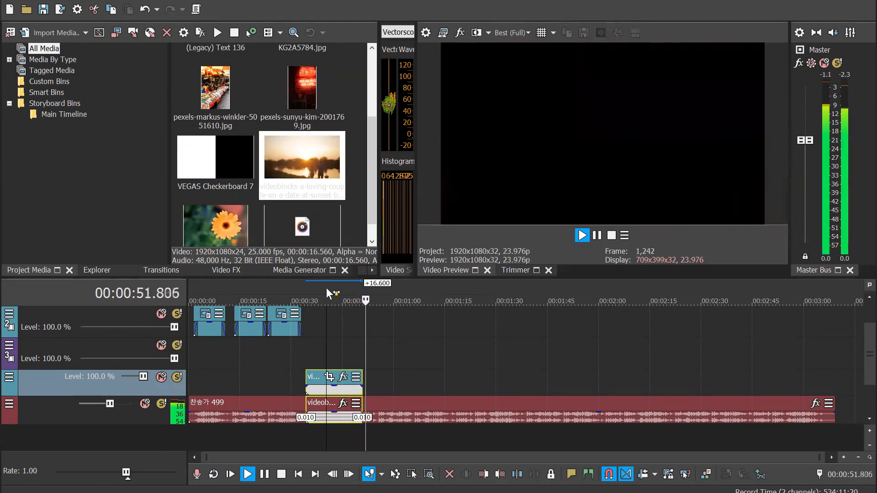
pyautogui.press('Return')
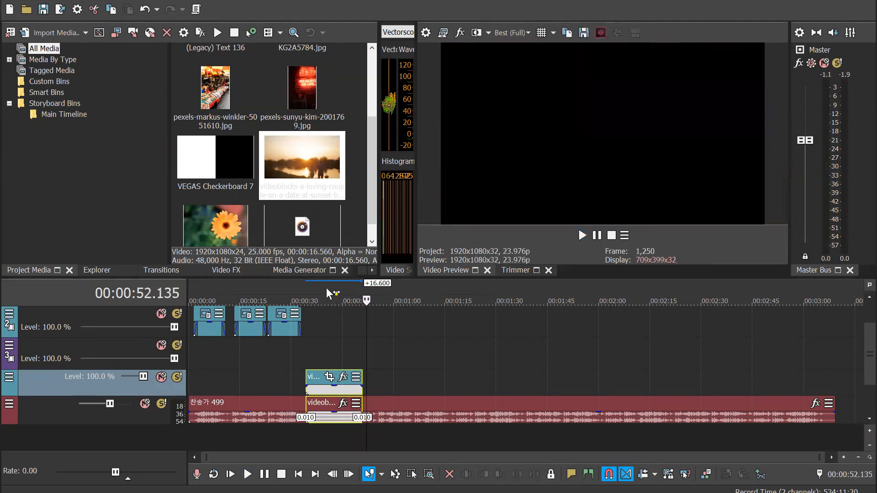
# Select the sunset clip's audio and video parts in turn, and delete the grouped clip from the timeline
pyautogui.click(348, 421)
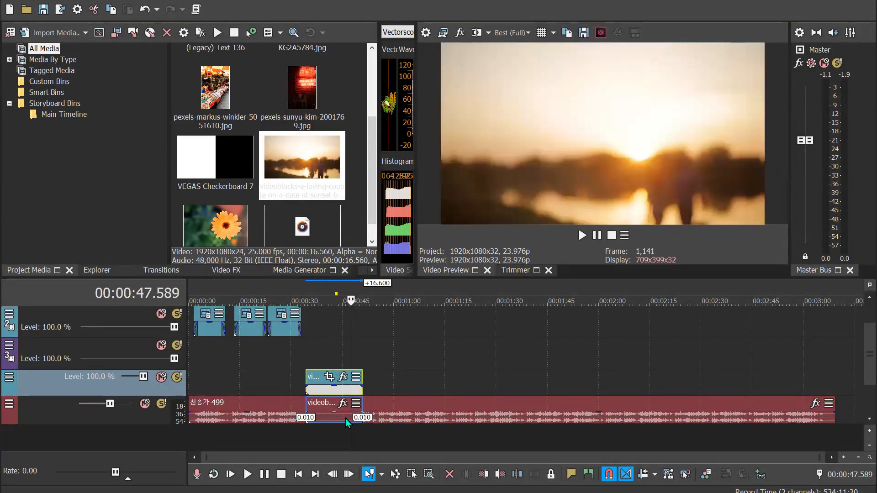
pyautogui.click(346, 418)
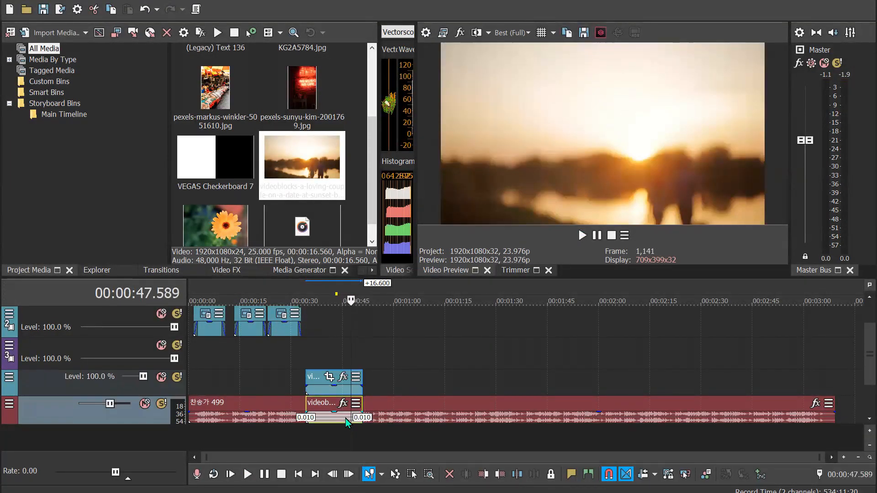
pyautogui.click(353, 389)
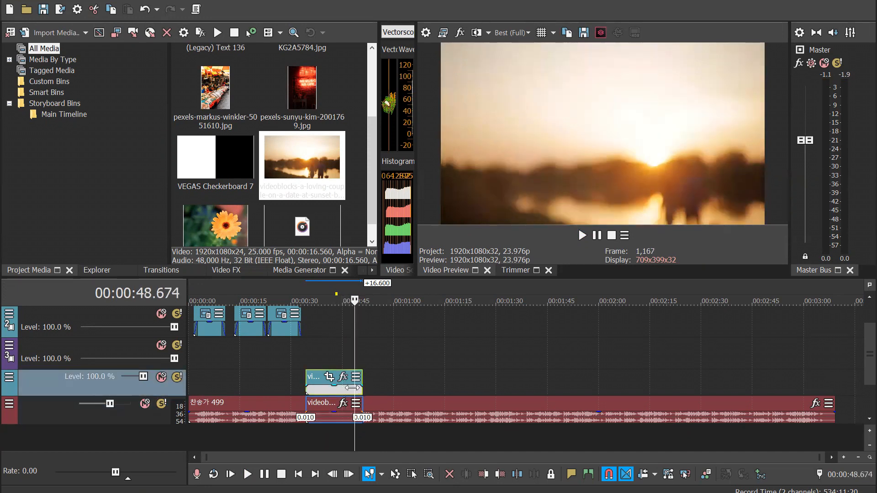
pyautogui.press('Delete')
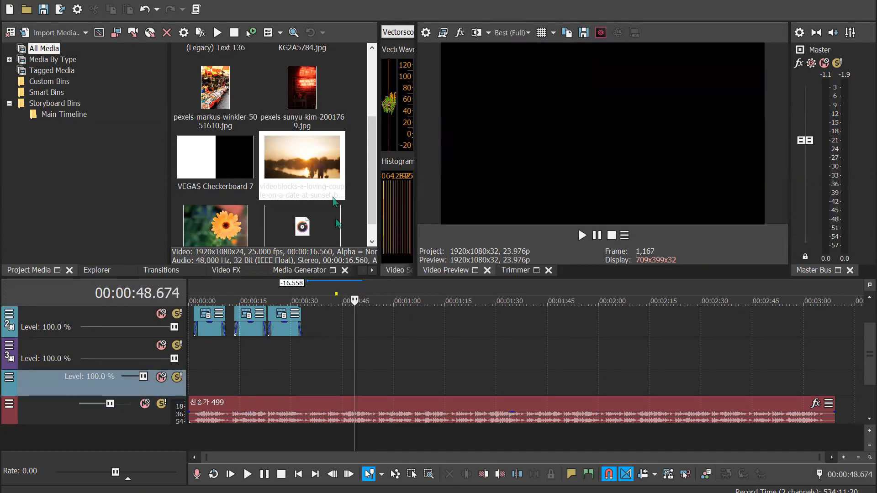
# Place the sunset couple video on the background track shortly after the last caption and remove its video event from the group
pyautogui.moveTo(318, 160); pyautogui.dragTo(311, 390)
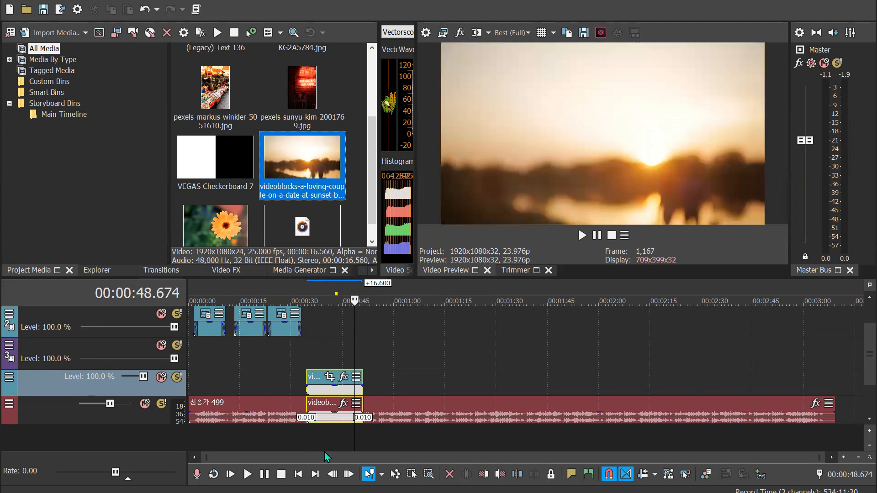
pyautogui.click(346, 396)
pyautogui.rightClick(346, 395)
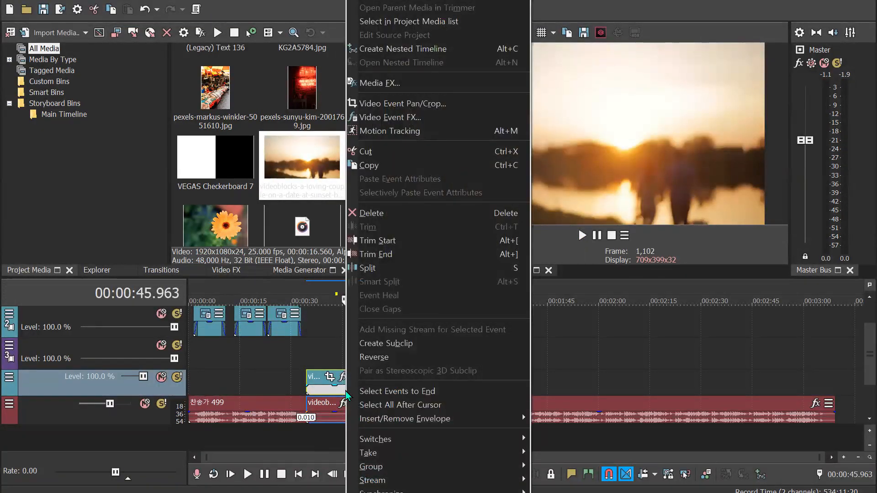
pyautogui.click(321, 389)
pyautogui.rightClick(322, 389)
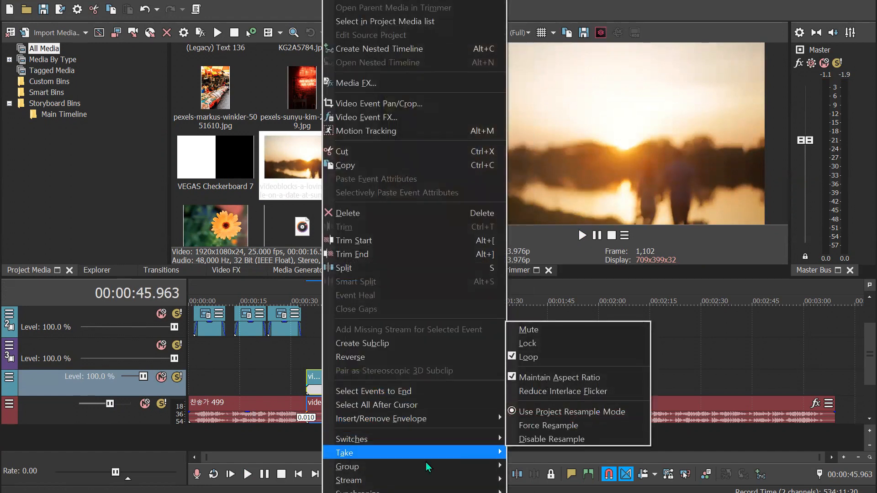
pyautogui.moveTo(427, 467)
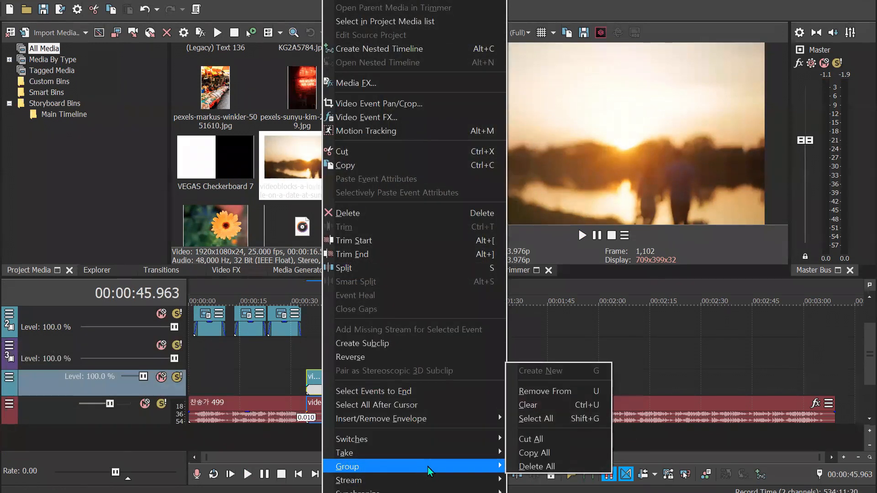
pyautogui.click(564, 394)
# Move the ungrouped sunset video event about 23.4 s later, and delete its detached audio after moving it onto a new track
pyautogui.click(347, 416)
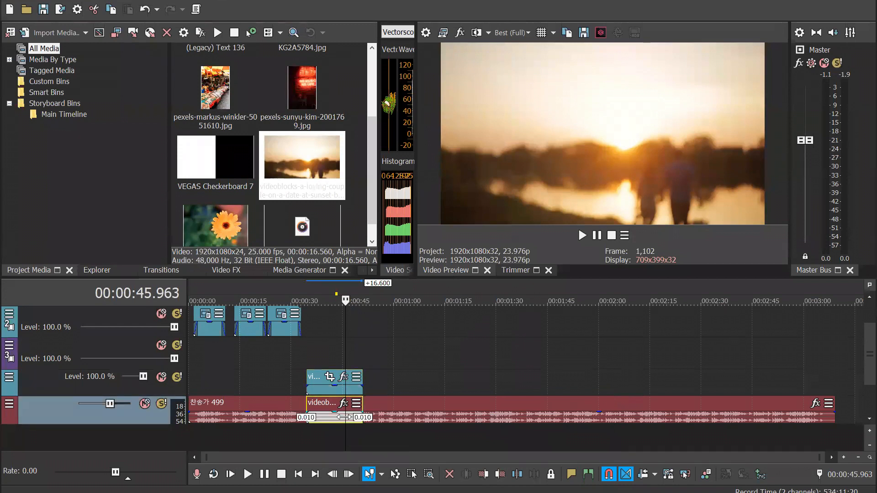
pyautogui.moveTo(345, 388); pyautogui.dragTo(404, 393)
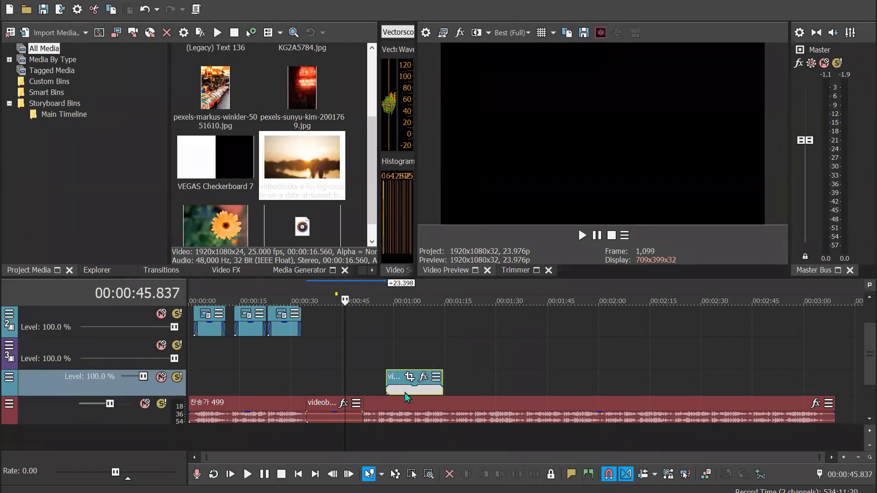
pyautogui.moveTo(343, 425); pyautogui.dragTo(362, 425)
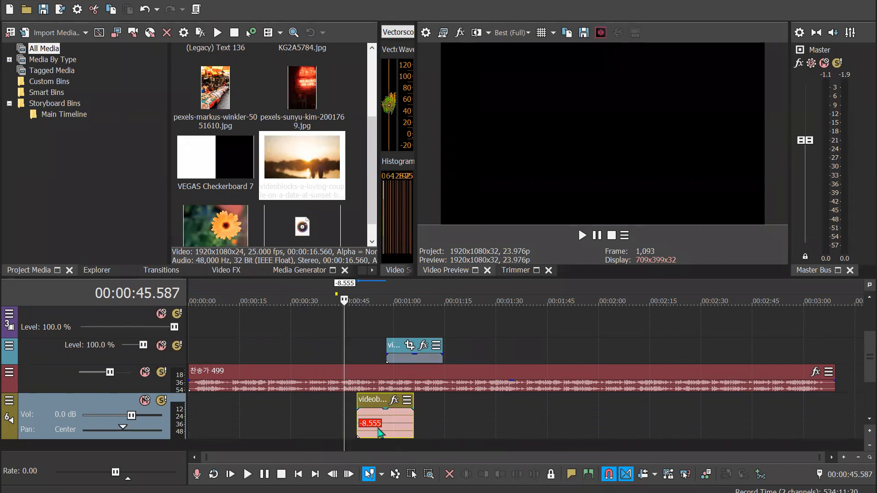
pyautogui.moveTo(378, 429); pyautogui.dragTo(419, 439)
pyautogui.click(427, 428)
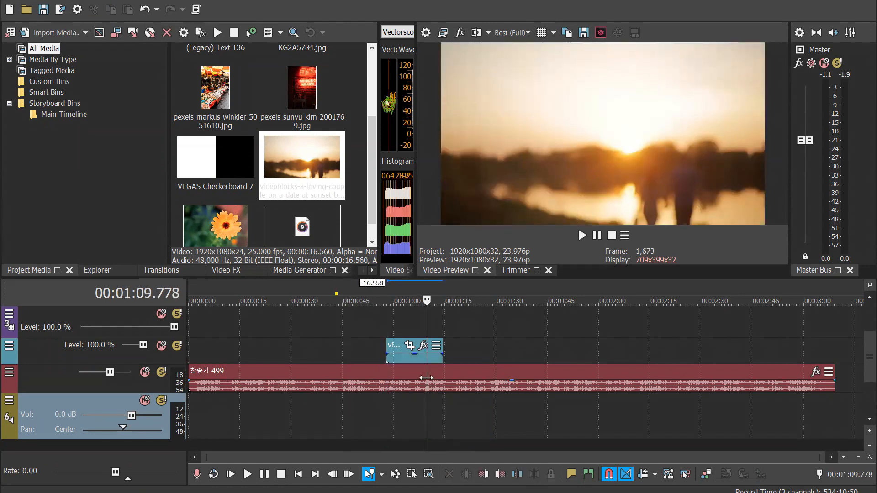
# Move the sunset clip to the timeline start and extend it as a loop to the end of the hymn audio
pyautogui.moveTo(411, 362); pyautogui.dragTo(325, 358)
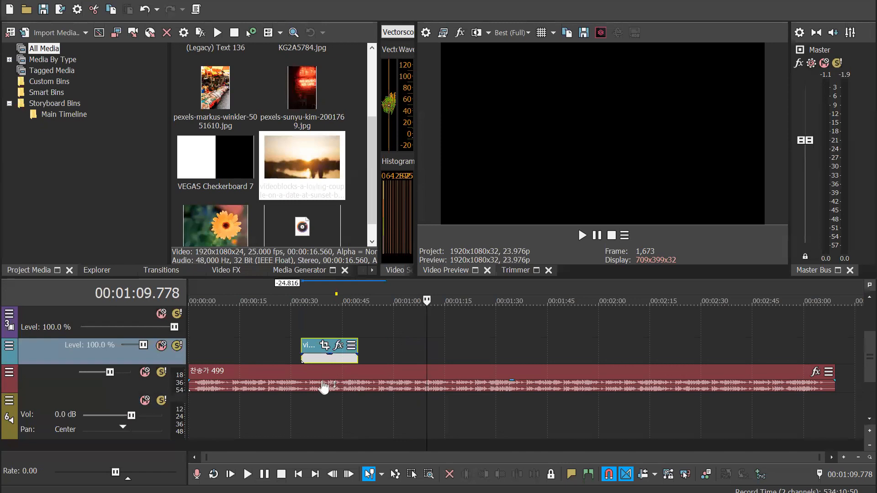
pyautogui.moveTo(856, 376); pyautogui.dragTo(856, 353)
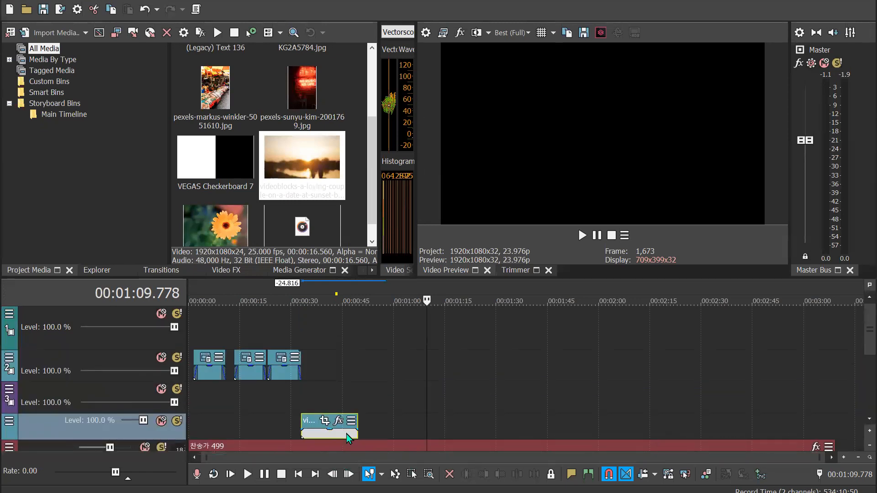
pyautogui.moveTo(360, 434); pyautogui.dragTo(834, 427)
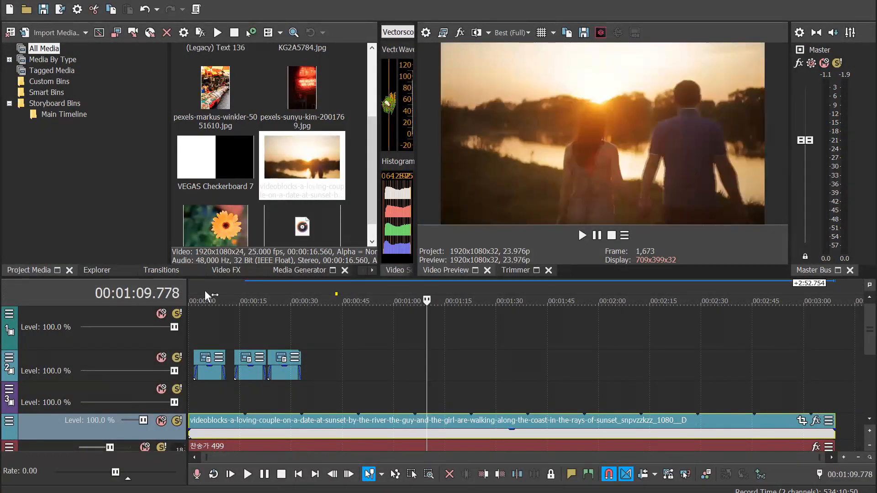
# Play the captions over the looped background from about 13 s, and delete the empty video track 3
pyautogui.click(205, 290)
pyautogui.click(225, 290)
pyautogui.click(235, 291)
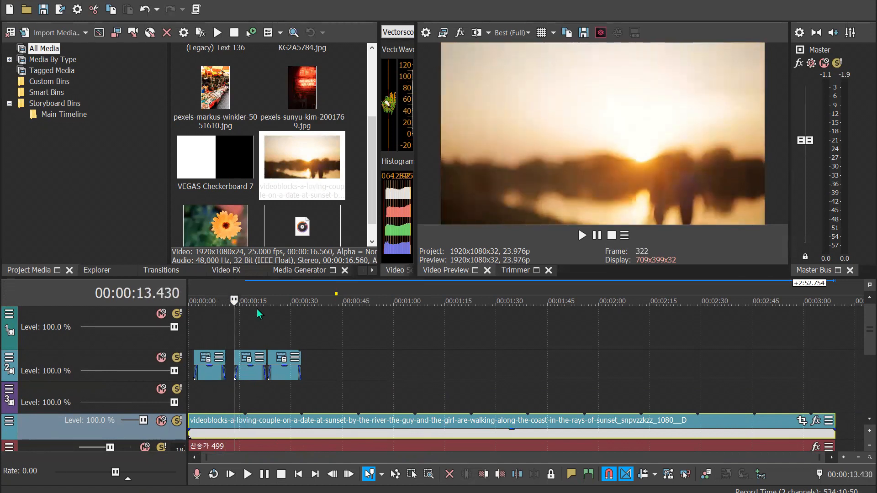
pyautogui.press('space')
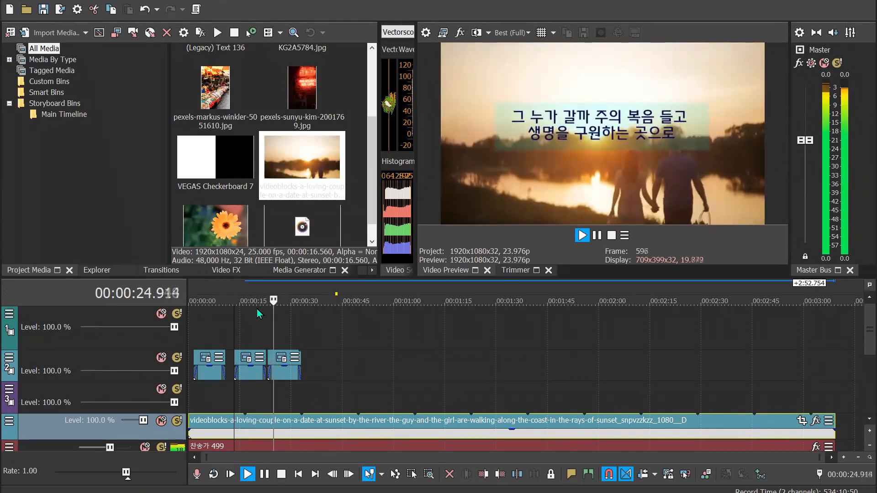
pyautogui.press('Return')
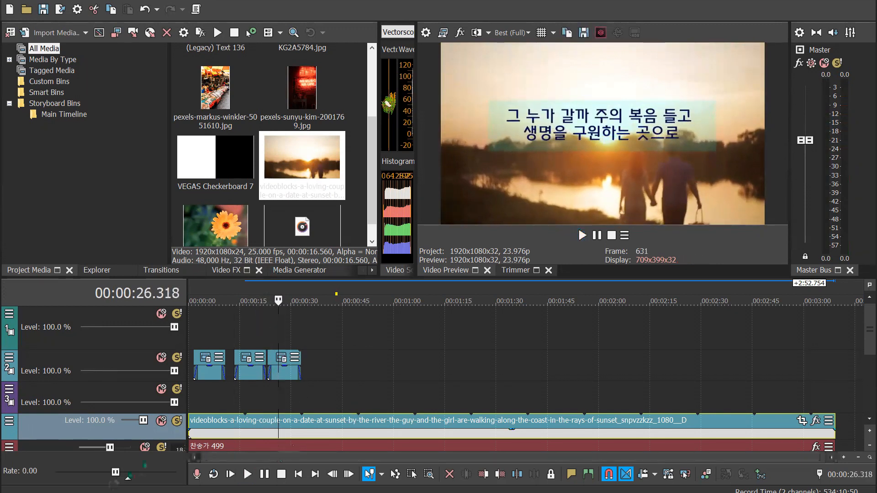
pyautogui.rightClick(61, 399)
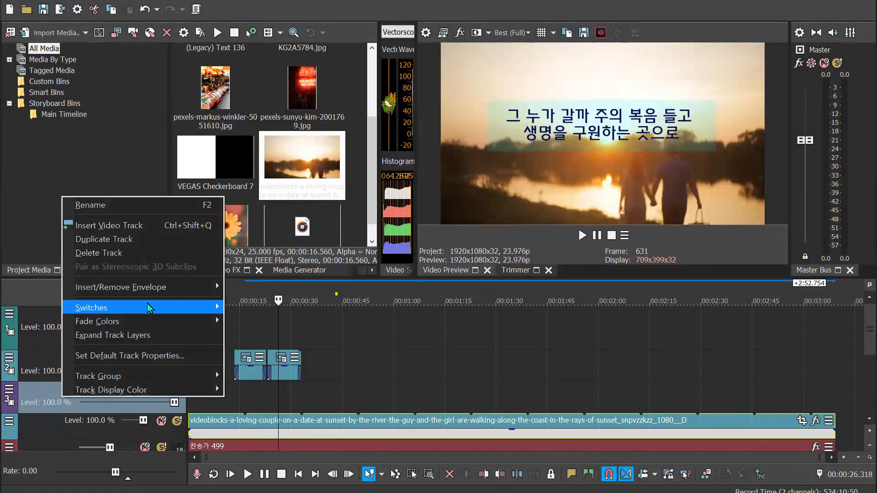
pyautogui.click(123, 254)
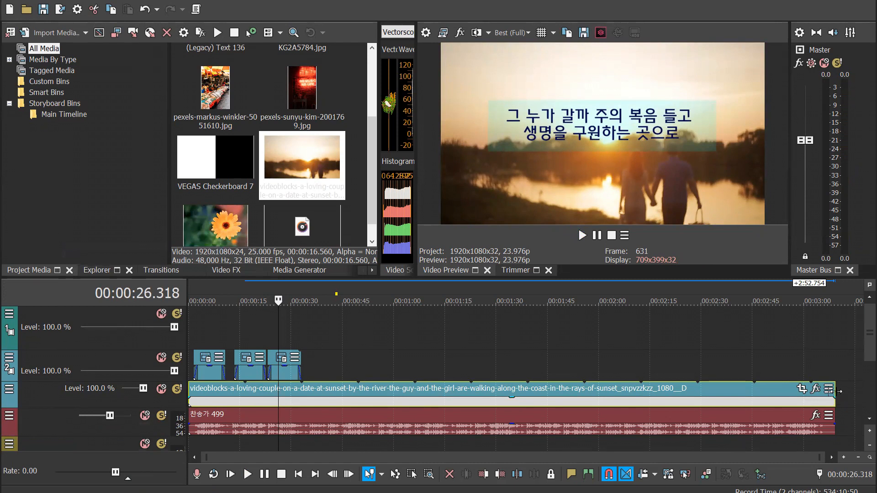
# Trim the sunset clip back to a single pass and play it from about 9 s
pyautogui.moveTo(836, 391); pyautogui.dragTo(247, 396)
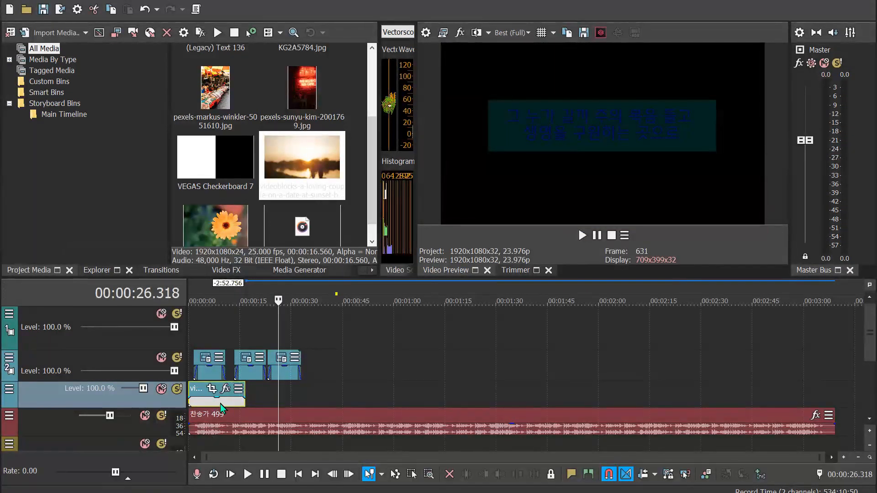
pyautogui.click(220, 403)
pyautogui.click(200, 279)
pyautogui.click(218, 288)
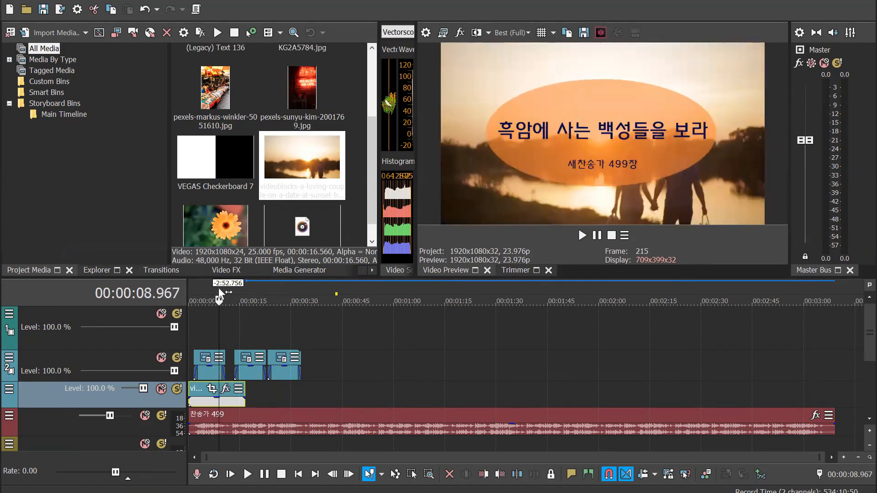
pyautogui.press('space')
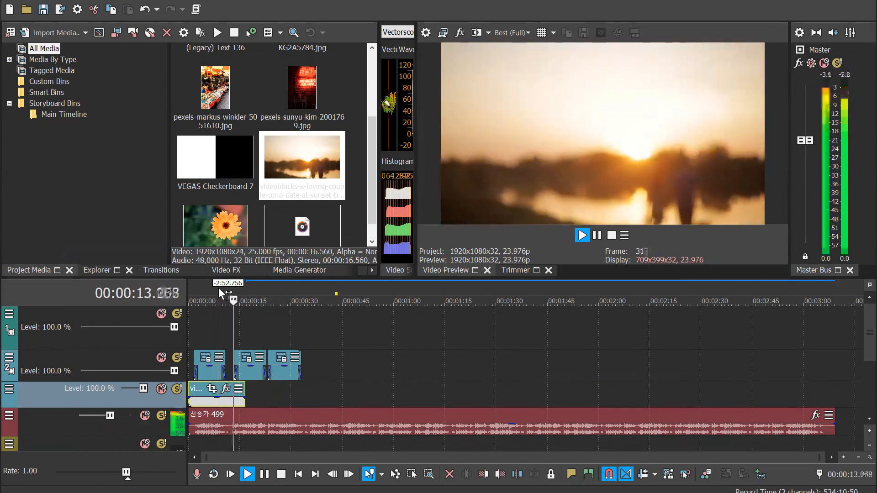
pyautogui.press('Return')
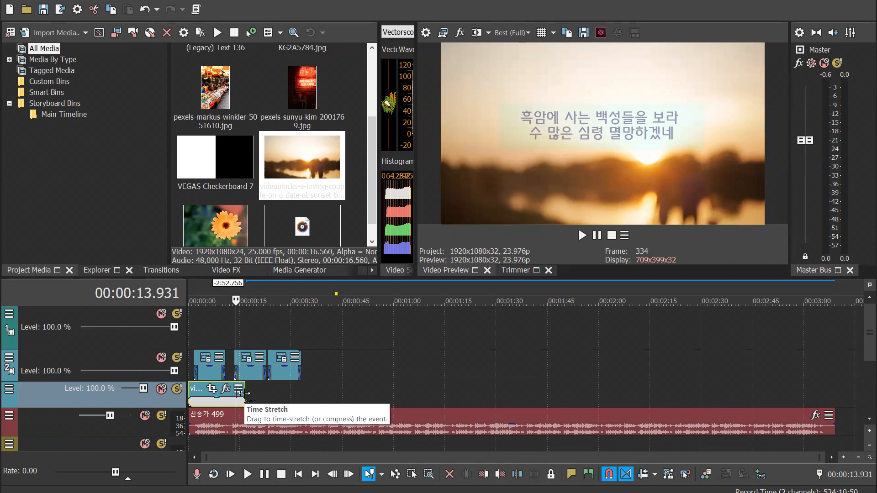
# Time-stretch the sunset clip by about 49.7 s and play the slowed video from about 1.5 s
pyautogui.moveTo(240, 393); pyautogui.dragTo(442, 396)
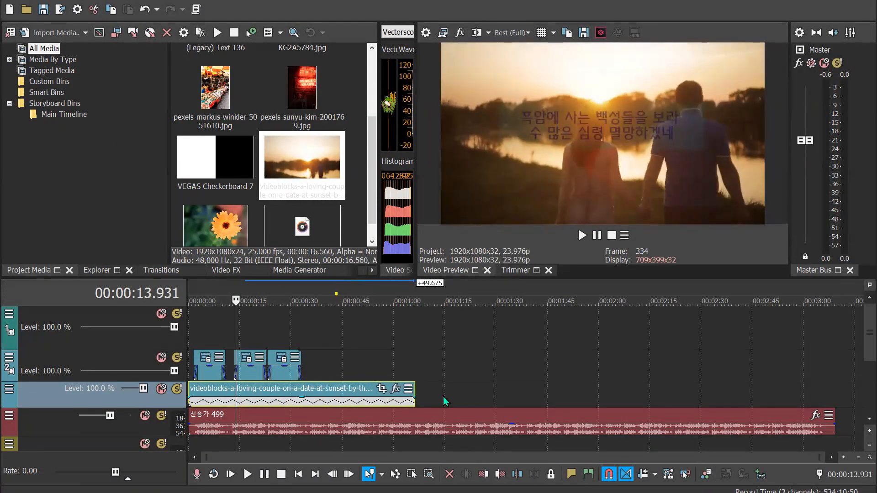
pyautogui.click(195, 290)
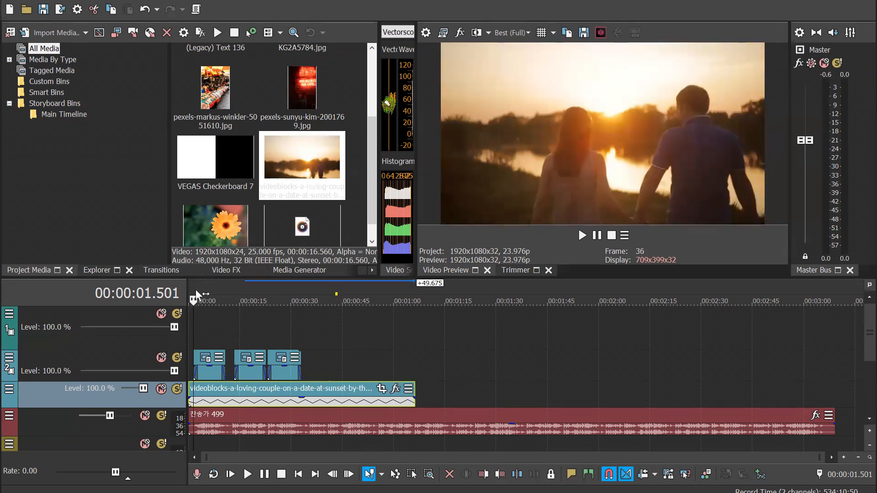
pyautogui.press('space')
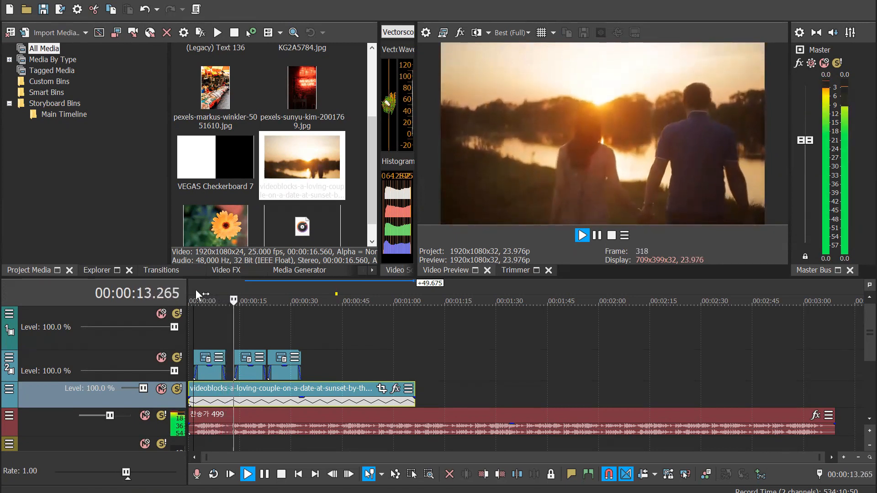
pyautogui.press('space')
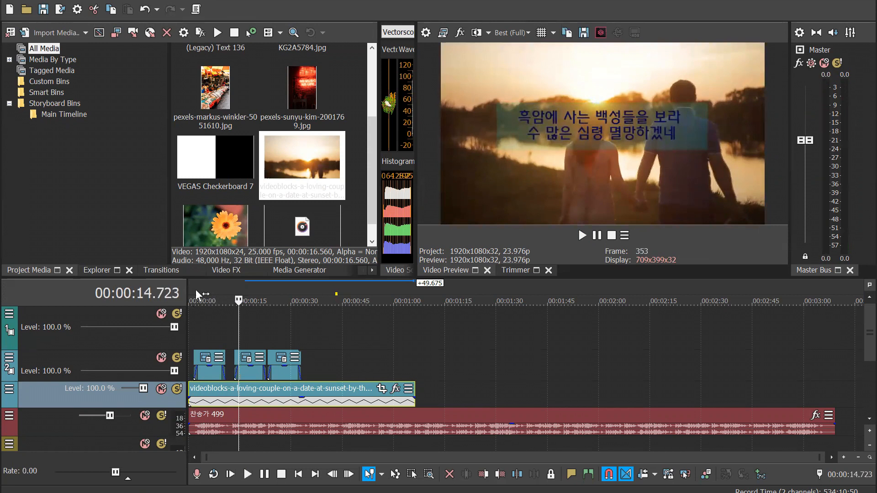
# Shorten the time-stretched sunset clip by about 30.2 s and play it from about 9 s
pyautogui.moveTo(416, 389); pyautogui.dragTo(209, 294)
pyautogui.click(218, 291)
pyautogui.press('space')
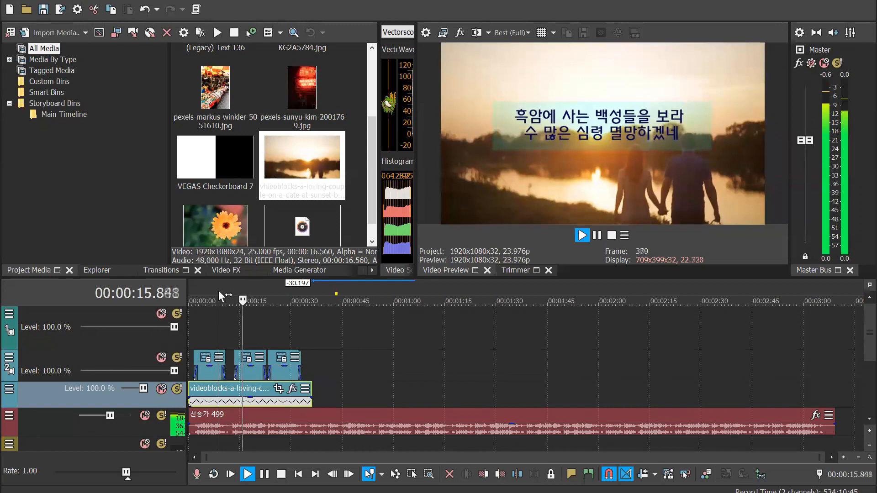
pyautogui.press('Return')
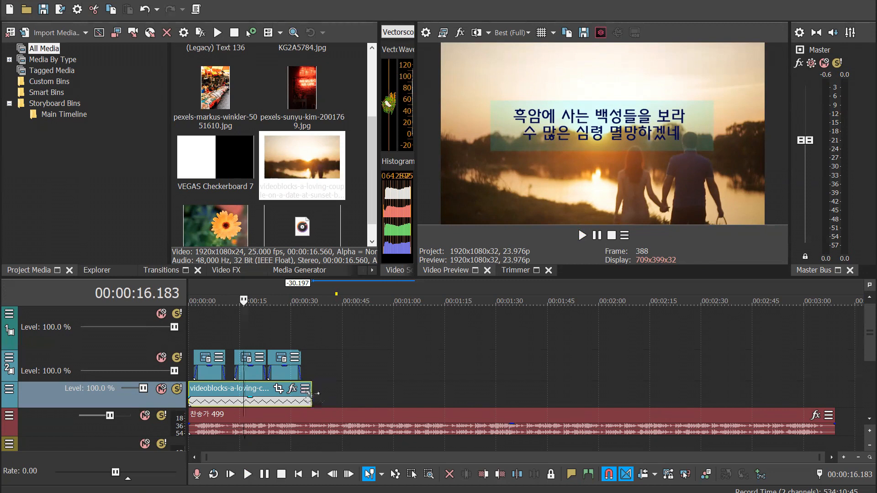
# Time-compress the sunset clip to about 6.5 s and play the sped-up video from the timeline start
pyautogui.moveTo(307, 393); pyautogui.dragTo(277, 393)
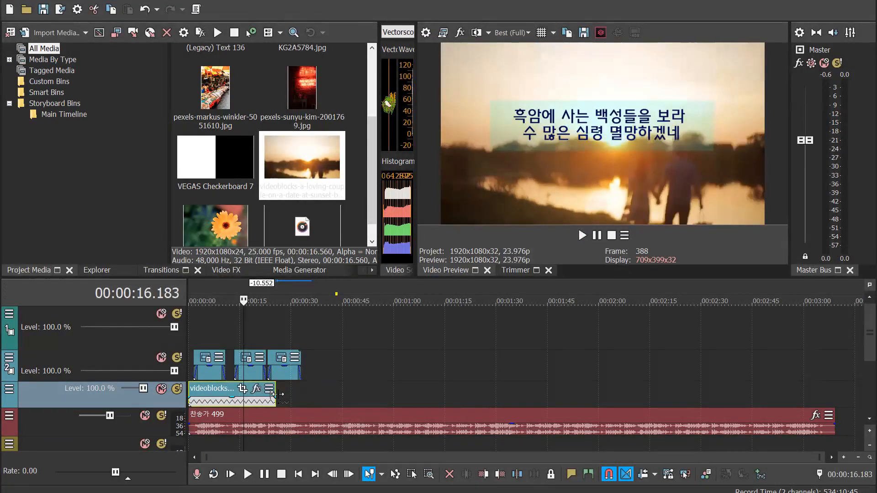
pyautogui.moveTo(274, 392); pyautogui.dragTo(211, 399)
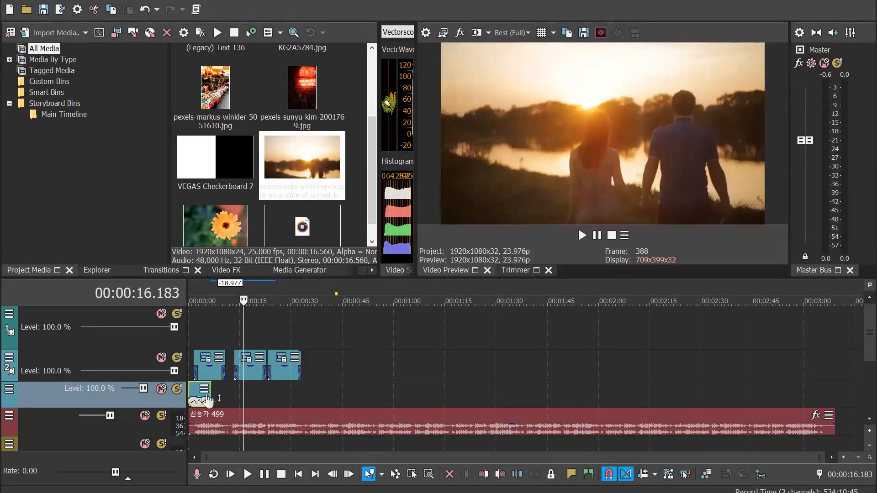
pyautogui.click(191, 285)
pyautogui.press('space')
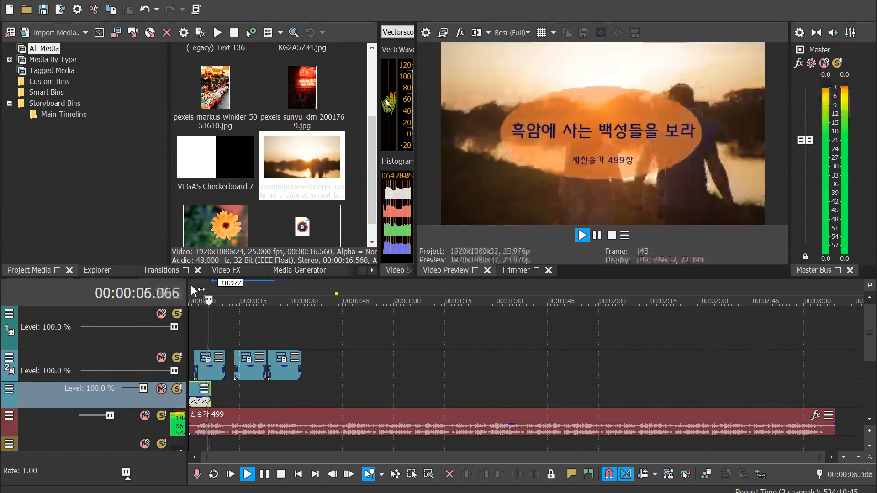
pyautogui.press('Return')
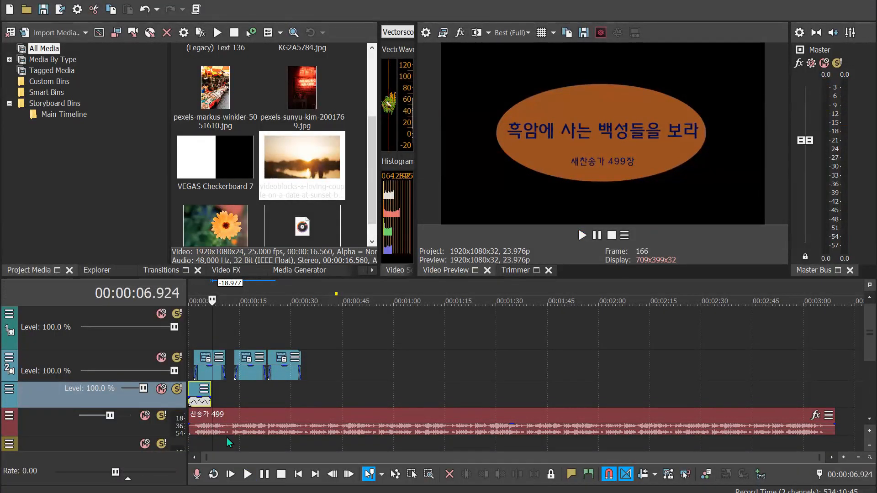
# Replace the compressed sunset clip with a fresh copy of the sunset couple video, placed shortly after the last lyric caption
pyautogui.click(201, 402)
pyautogui.press('Delete')
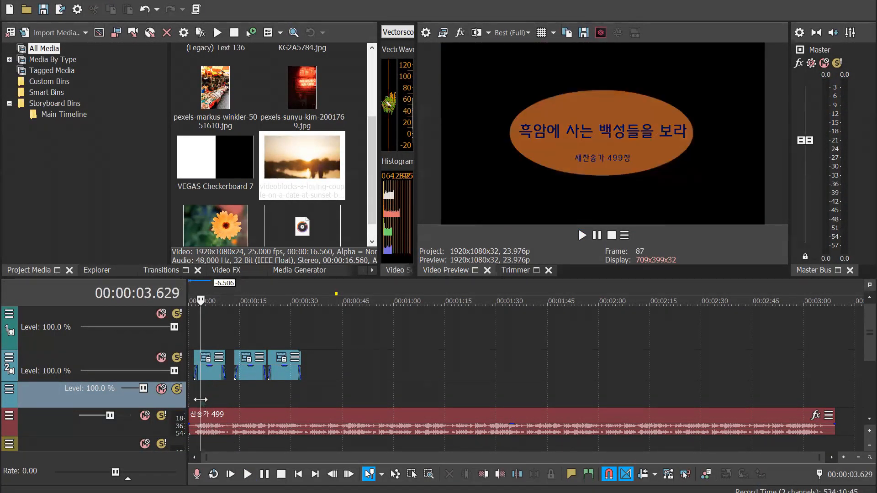
pyautogui.moveTo(321, 170); pyautogui.dragTo(355, 431)
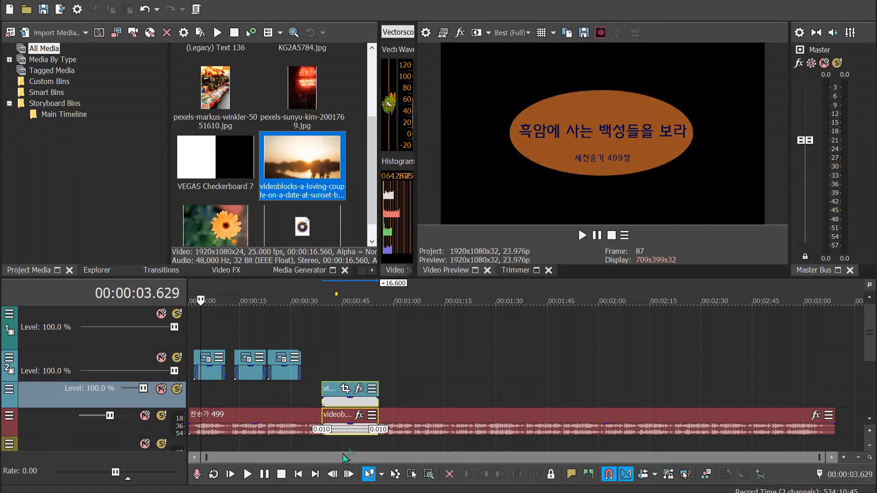
# Remove the new sunset clip's audio event from its group and delete that audio from the hymn track
pyautogui.click(354, 431)
pyautogui.rightClick(354, 431)
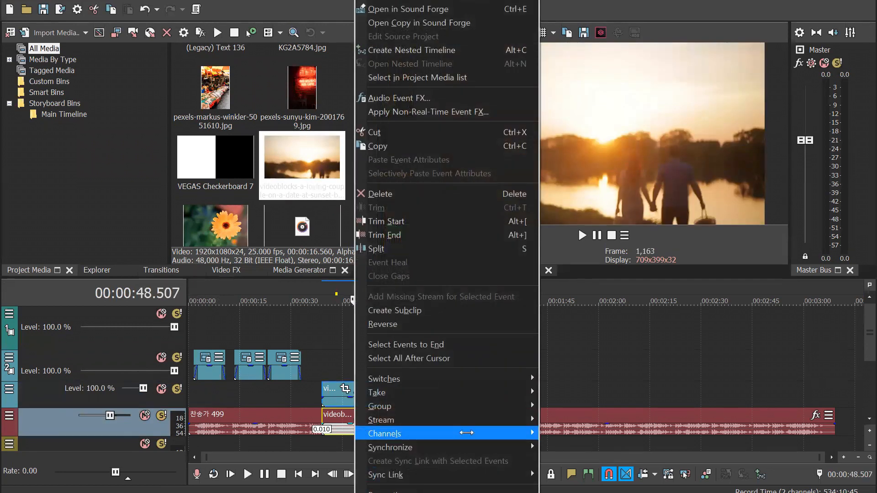
pyautogui.moveTo(503, 434)
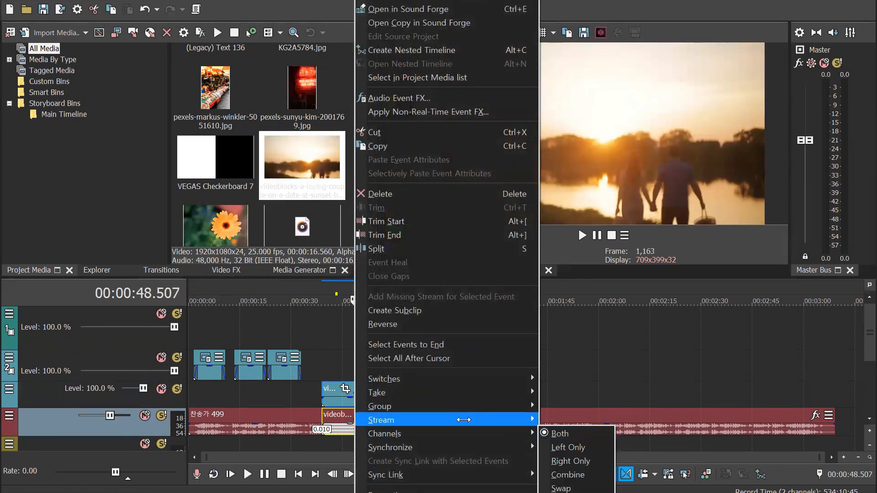
pyautogui.moveTo(480, 405)
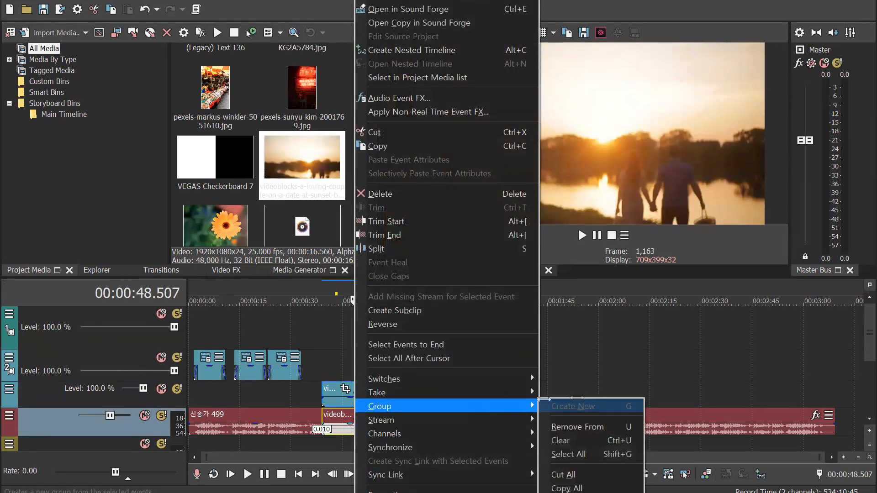
pyautogui.click(581, 427)
pyautogui.click(349, 425)
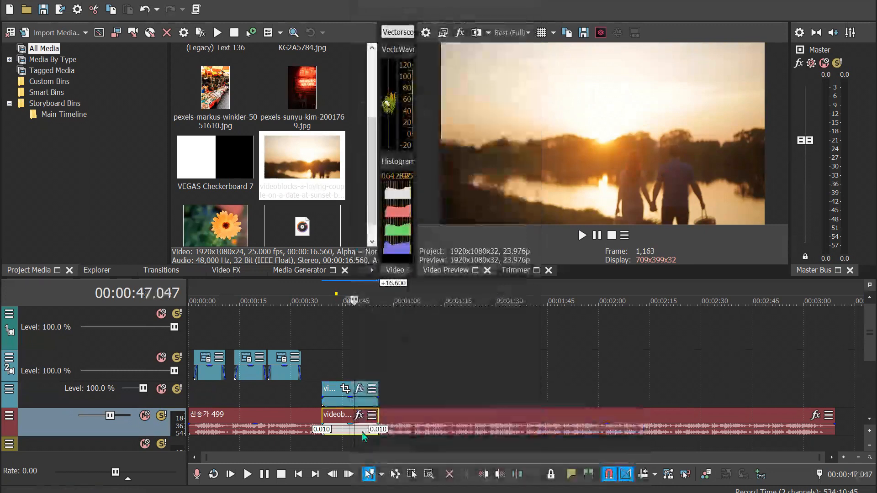
pyautogui.click(337, 415)
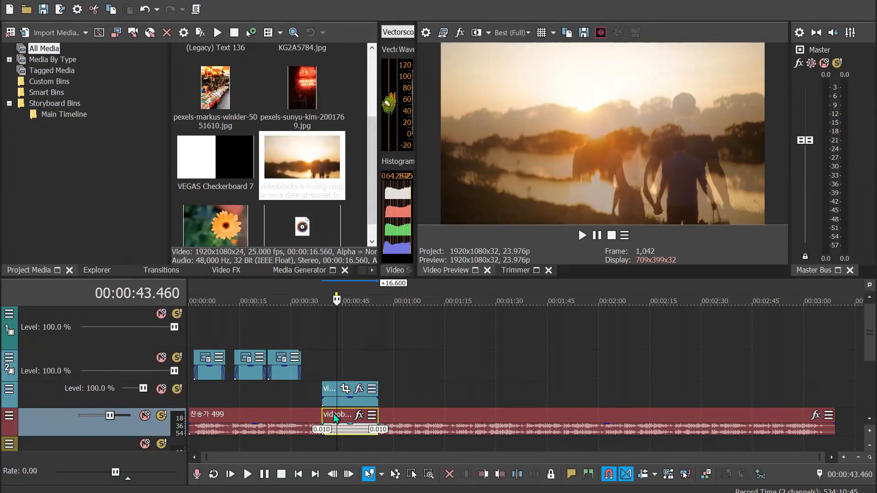
pyautogui.press('Delete')
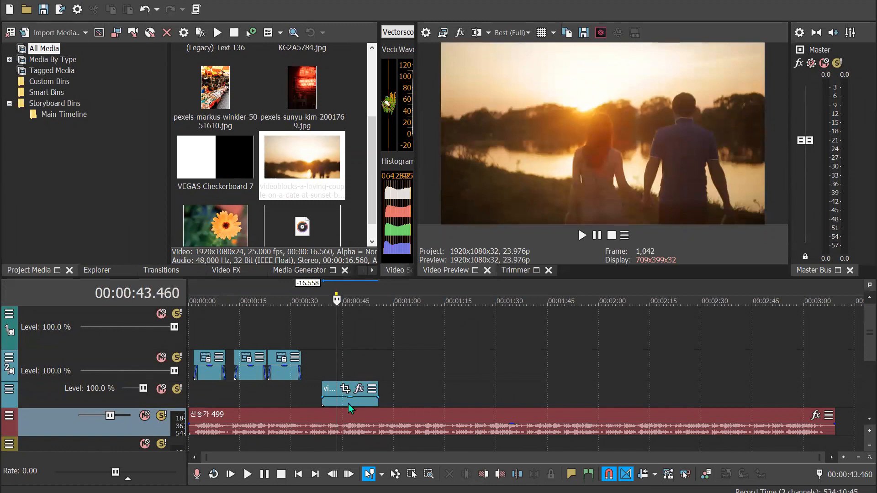
# Move the sunset clip to the timeline start, time-compress it by about 7.6 s, and play it from the beginning
pyautogui.moveTo(351, 401); pyautogui.dragTo(209, 391)
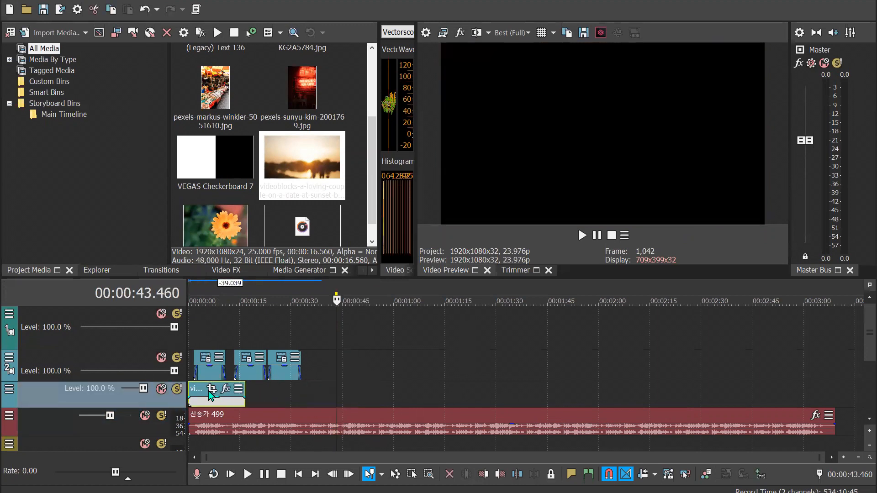
pyautogui.click(202, 315)
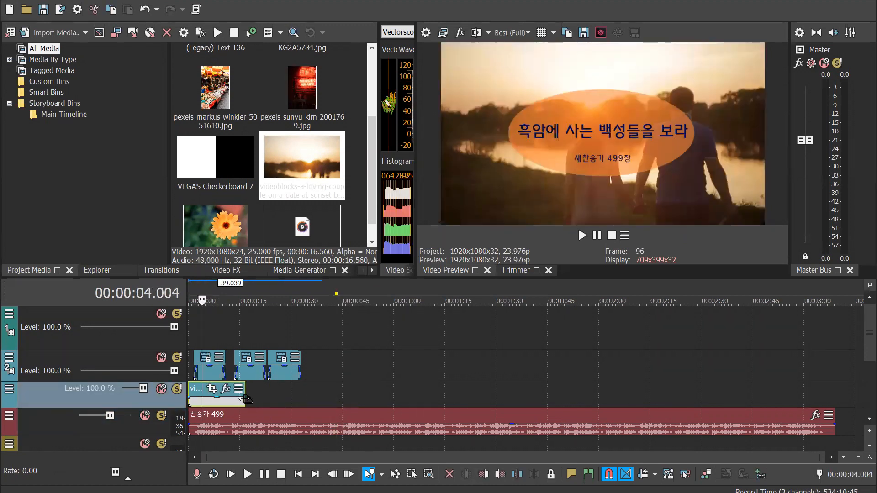
pyautogui.moveTo(243, 394); pyautogui.dragTo(215, 394)
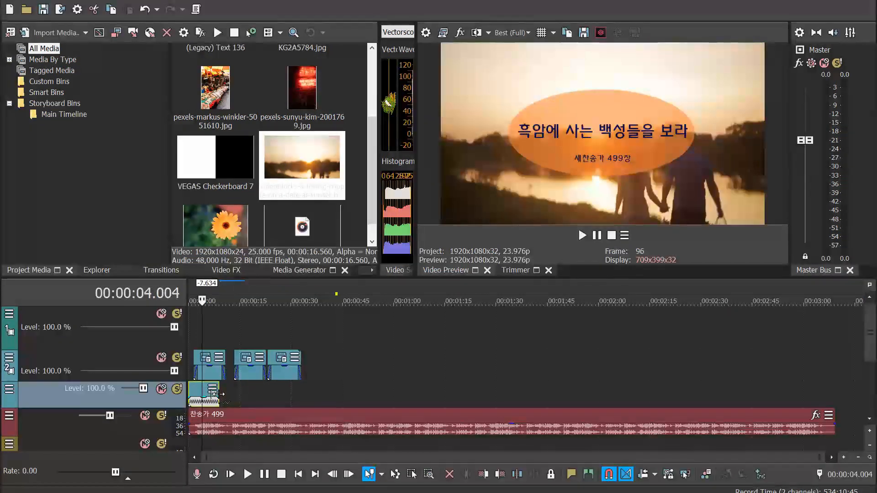
pyautogui.click(189, 291)
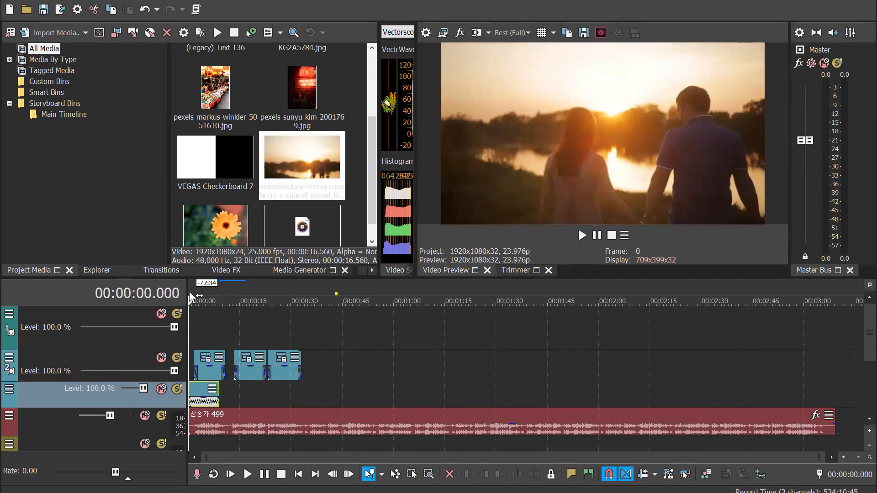
pyautogui.press('space')
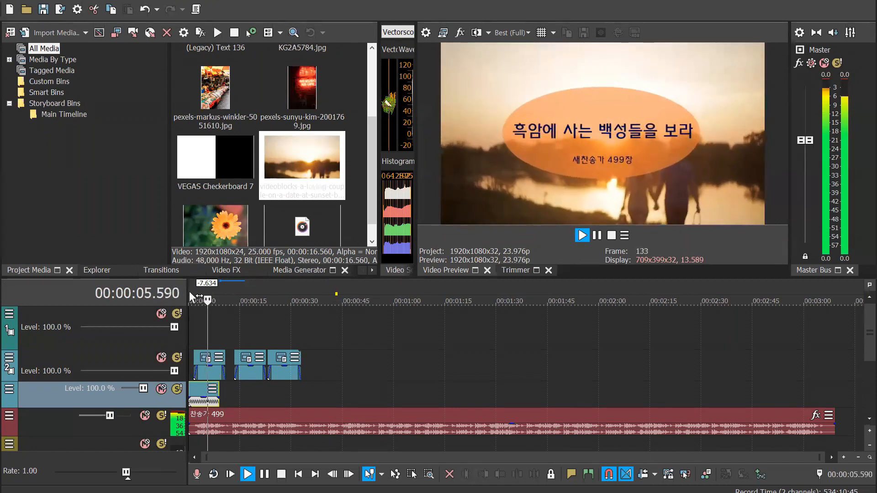
# Stop playback and move the sunset clip from the timeline start to about 5.5 s
pyautogui.press('space')
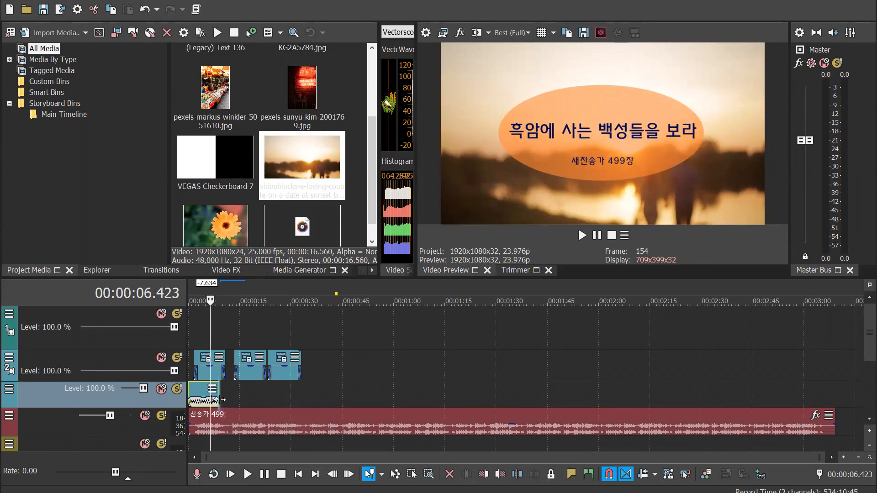
pyautogui.click(219, 400)
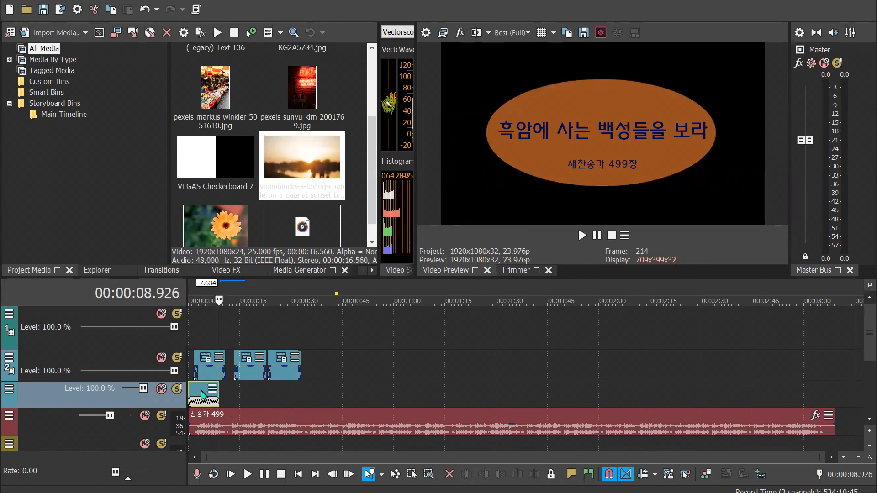
pyautogui.moveTo(202, 394); pyautogui.dragTo(223, 403)
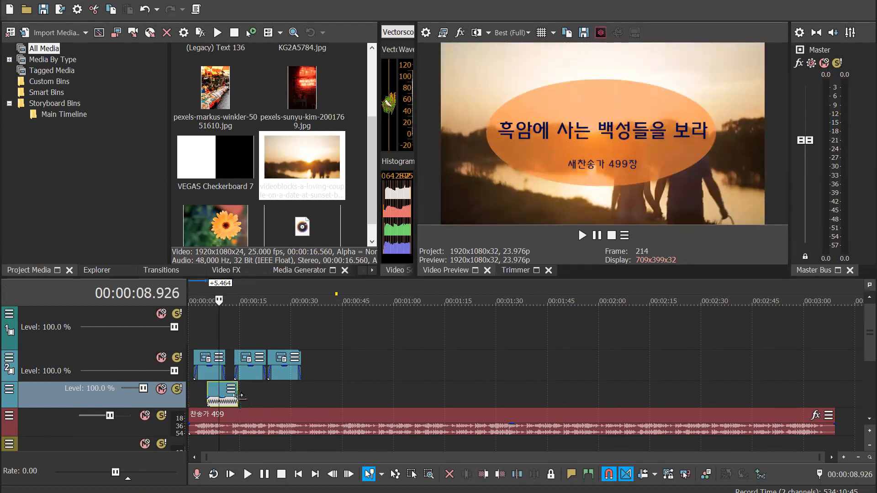
# Set the sunset clip's playback rate to 1 in its event properties
pyautogui.rightClick(215, 389)
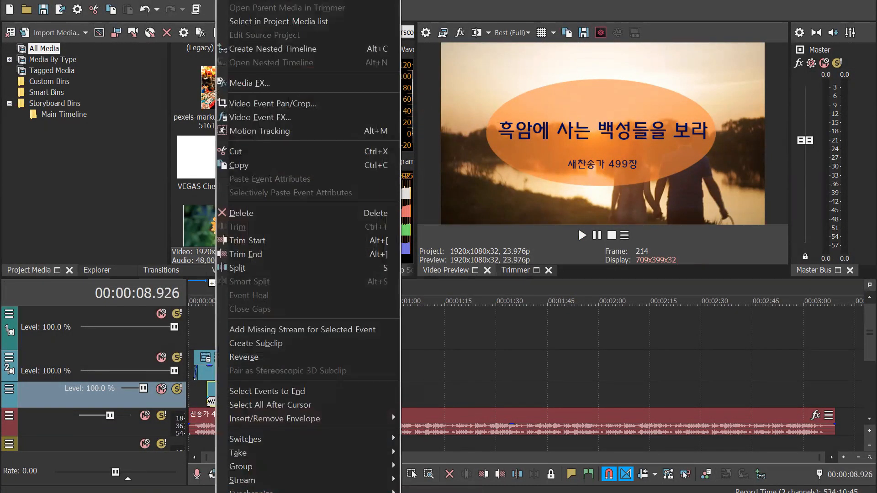
pyautogui.scroll(-4, 308, 247)
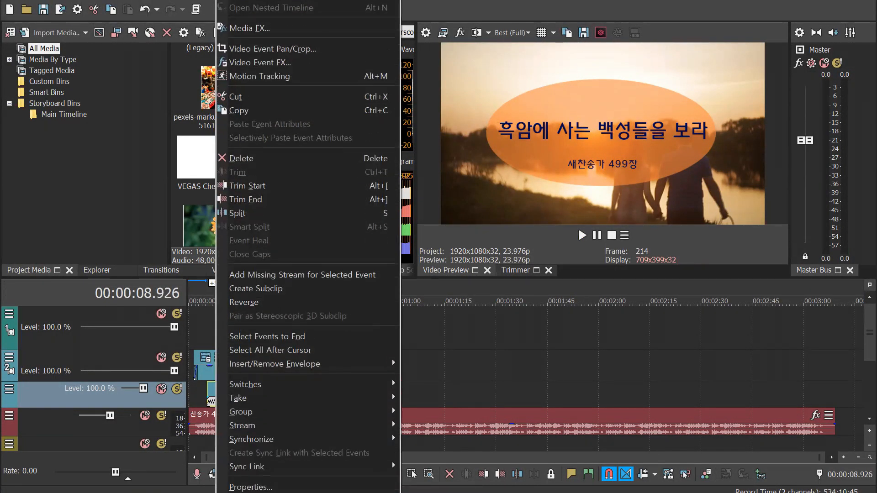
pyautogui.click(251, 487)
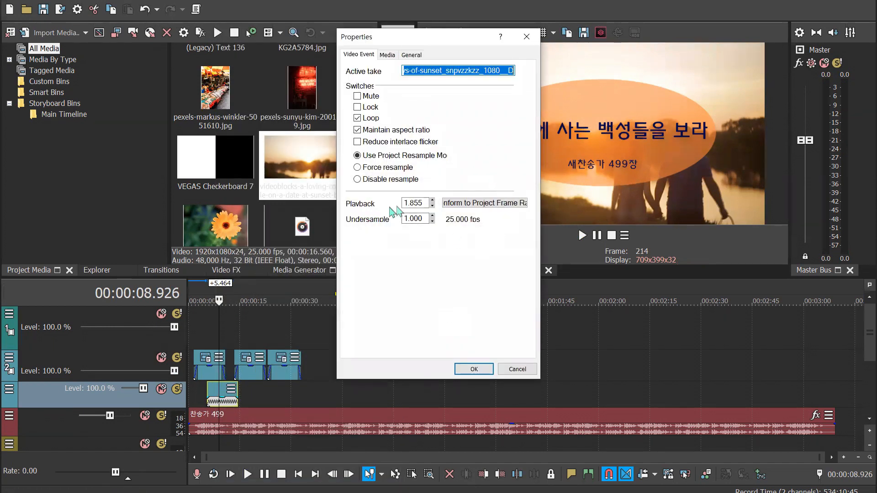
pyautogui.click(413, 205)
pyautogui.moveTo(425, 202); pyautogui.dragTo(371, 198)
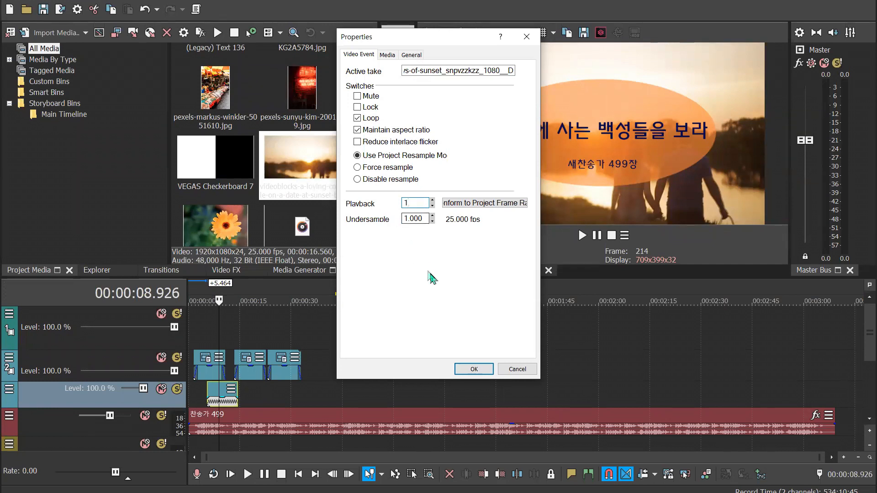
pyautogui.click(474, 369)
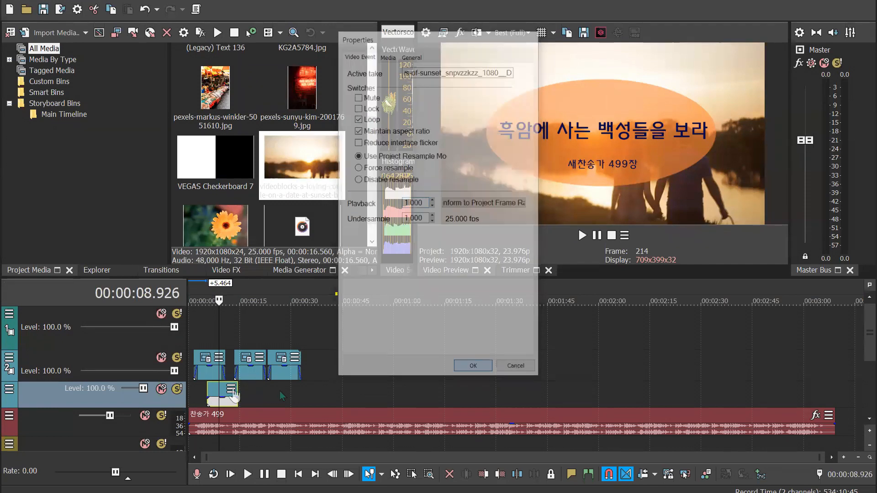
# Extend the sunset clip's end by about 11.2 s and set its playback rate to 0.5
pyautogui.moveTo(233, 399); pyautogui.dragTo(263, 401)
pyautogui.rightClick(255, 401)
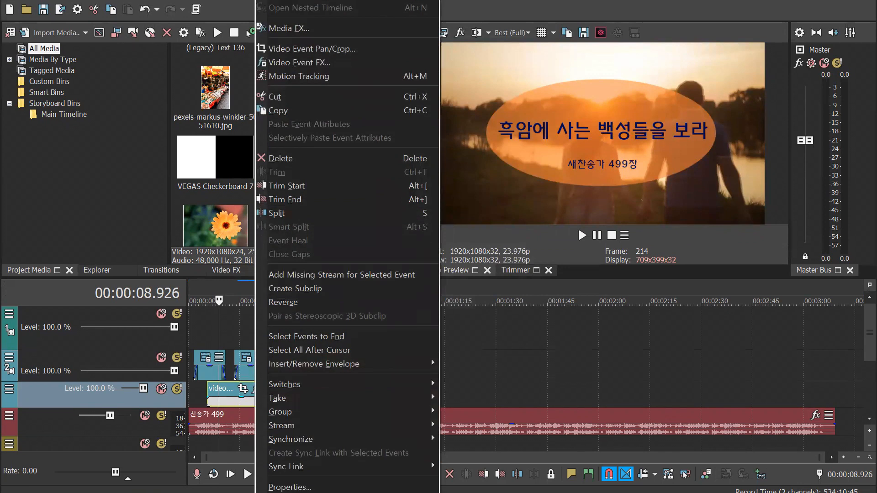
pyautogui.click(301, 482)
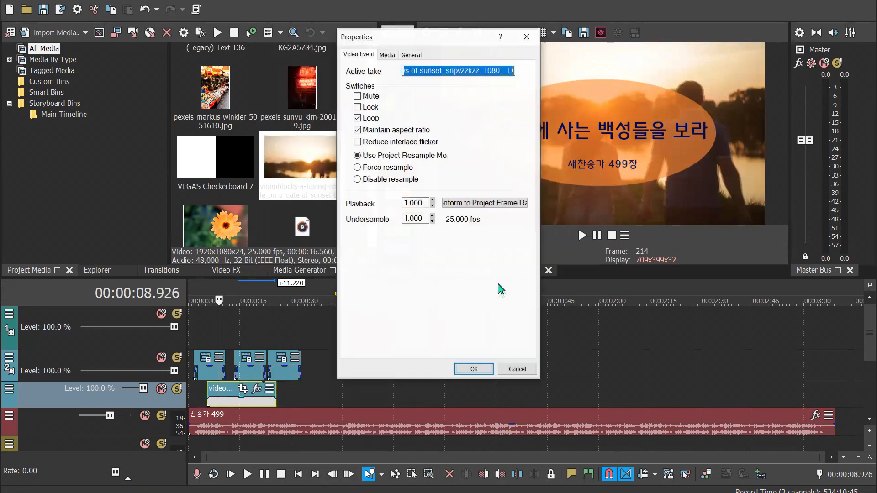
pyautogui.doubleClick(423, 206)
pyautogui.write('0')
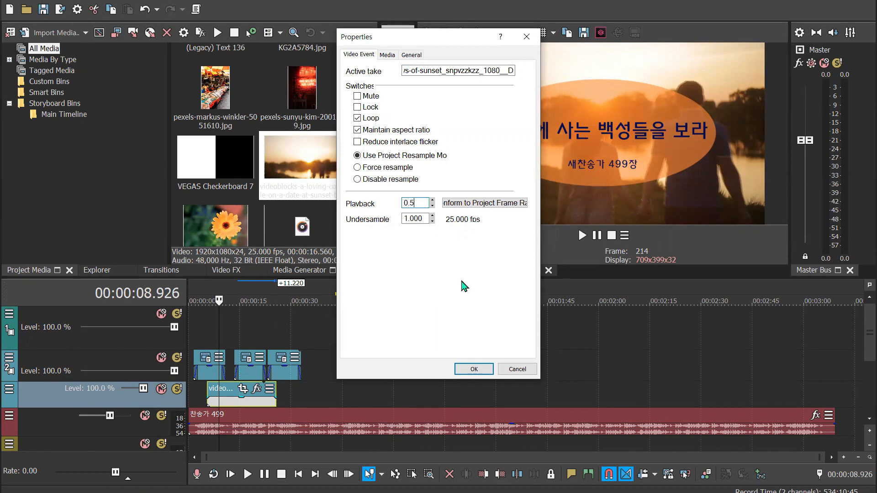
pyautogui.click(475, 370)
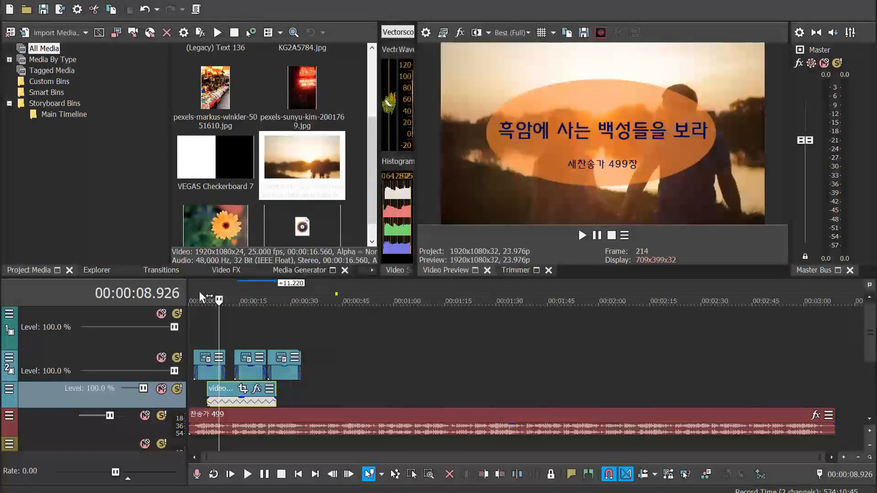
# Play the slowed sunset clip from near its start and pause after several seconds
pyautogui.click(213, 292)
pyautogui.press('space')
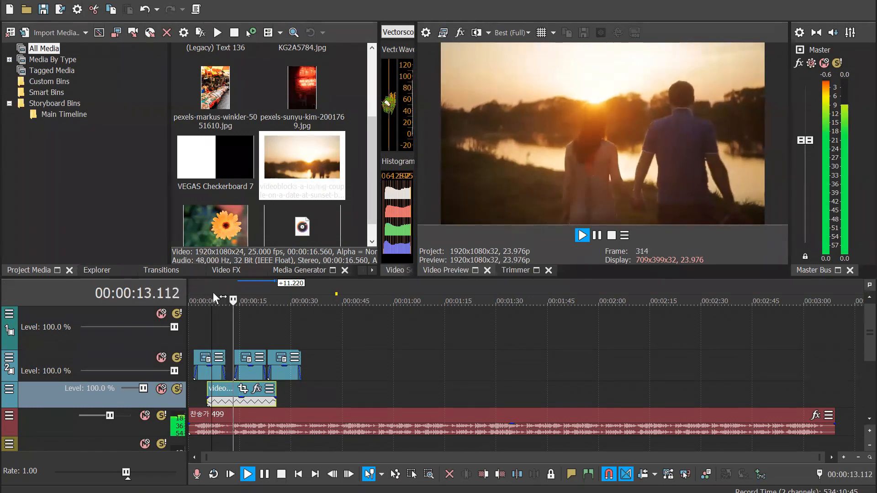
pyautogui.press('Return')
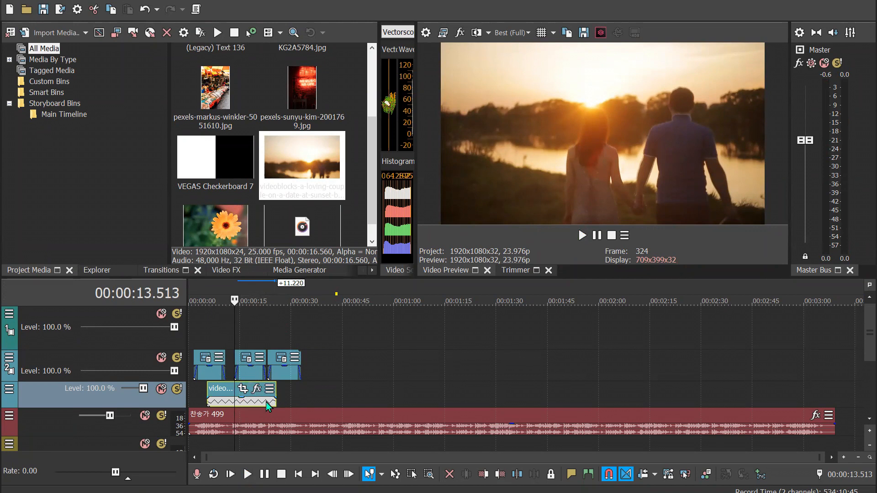
# Extend the sunset clip to span the whole hymn audio from the timeline start, and preview frames under the lyric captions
pyautogui.moveTo(276, 400); pyautogui.dragTo(834, 401)
pyautogui.moveTo(208, 400); pyautogui.dragTo(189, 400)
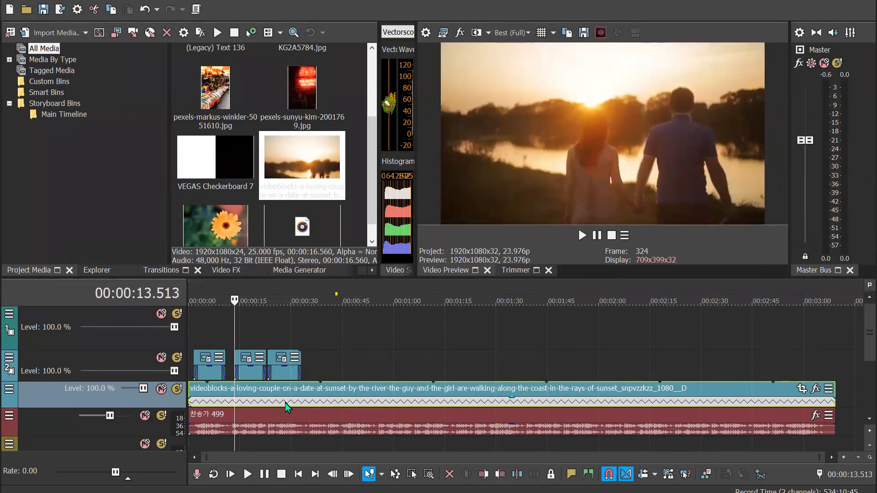
pyautogui.click(251, 292)
pyautogui.click(275, 293)
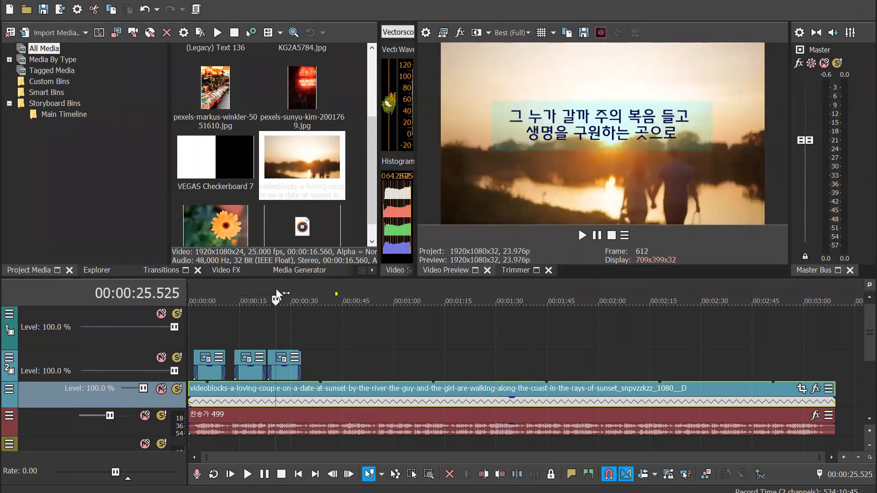
pyautogui.click(277, 293)
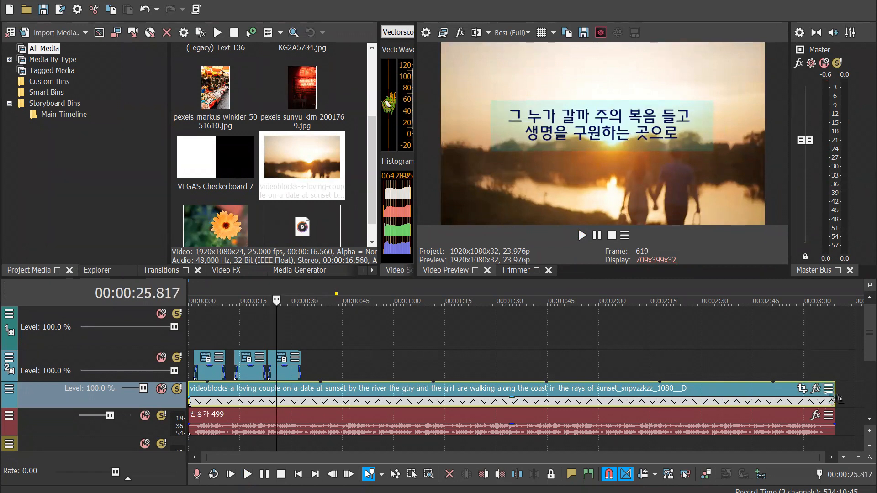
# Trim the sunset clip to about 5.4 s and place the orange flower image at the timeline start, with the title caption on the top track
pyautogui.moveTo(834, 395); pyautogui.dragTo(214, 330)
pyautogui.click(215, 236)
pyautogui.moveTo(215, 236); pyautogui.dragTo(207, 313)
pyautogui.click(196, 288)
pyautogui.scroll(7, 272, 355)
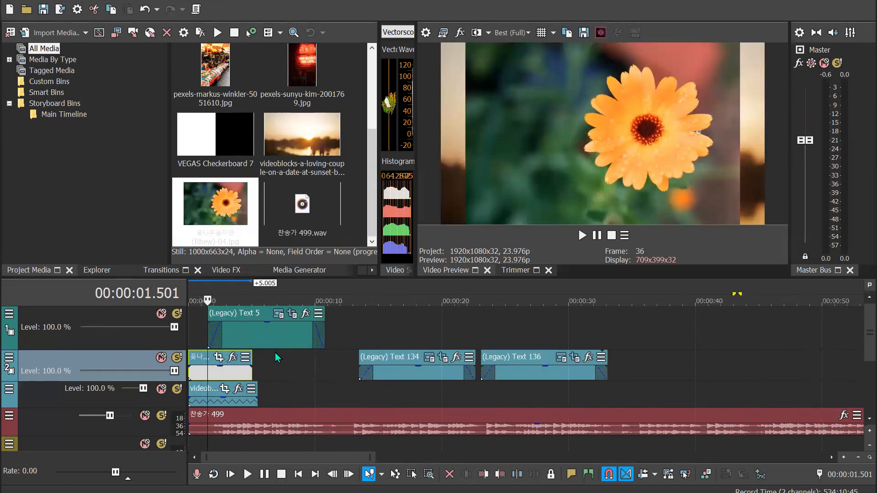
# Keyframe the orange flower image's Pan/Crop at about 4.1 s, shrinking it to a 3,134.9 by 1,958.7 frame and moving it to the picture's lower-right corner
pyautogui.click(329, 361)
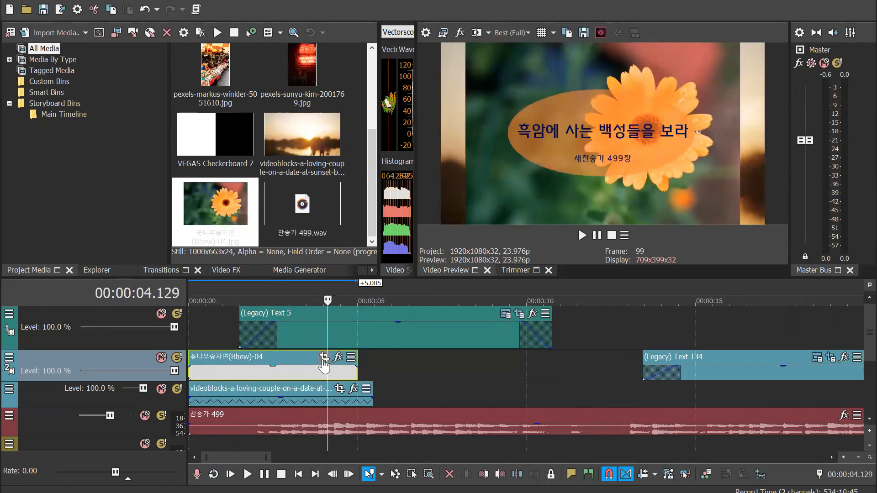
pyautogui.click(323, 357)
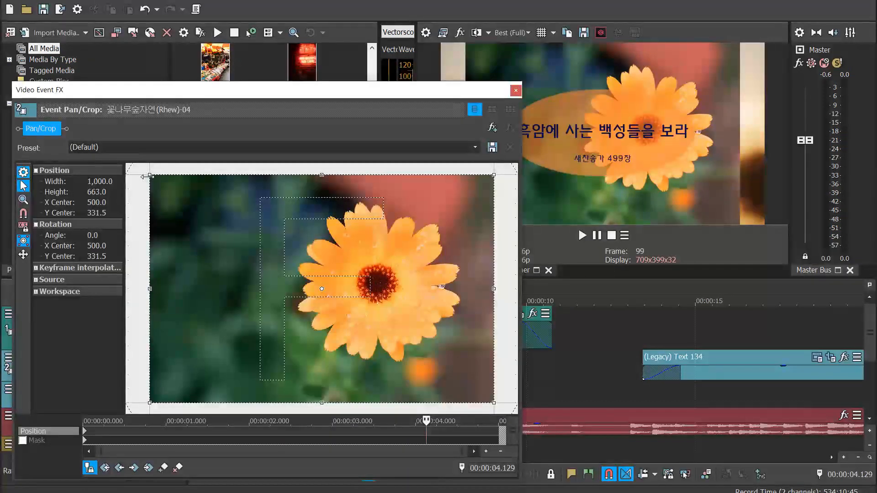
pyautogui.scroll(-3, 234, 340)
pyautogui.scroll(-1, 232, 336)
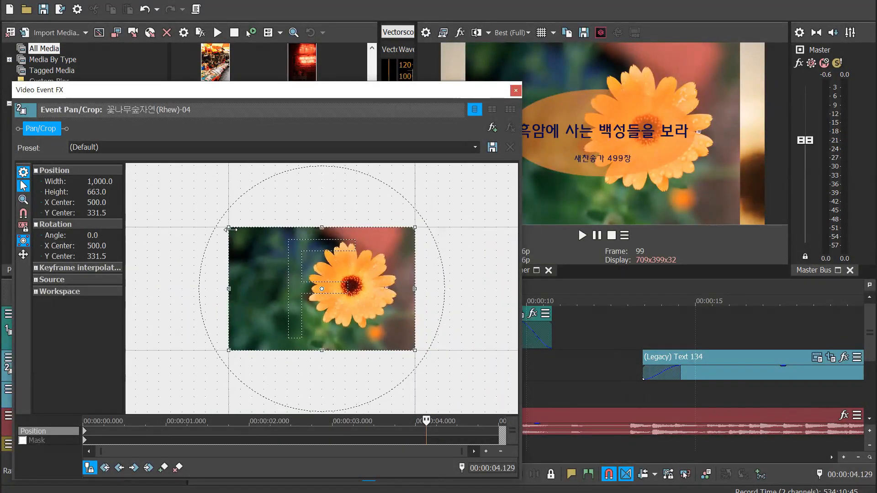
pyautogui.moveTo(227, 226); pyautogui.dragTo(30, 106)
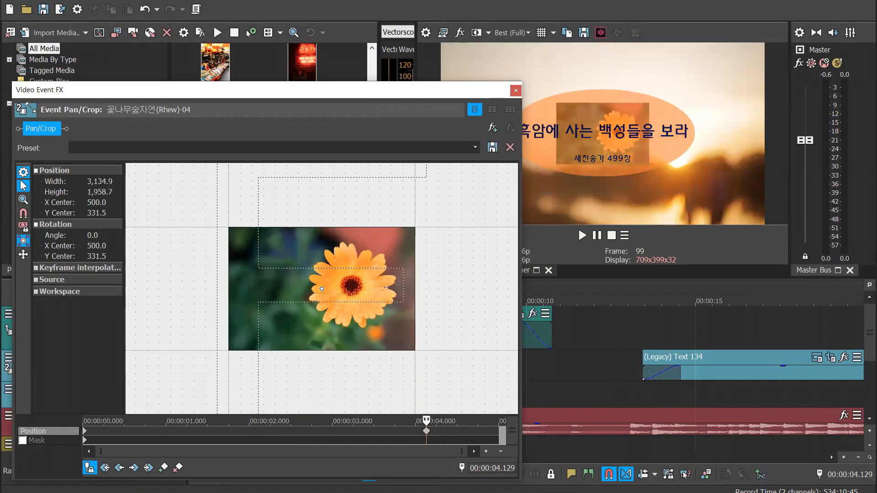
pyautogui.scroll(-3, 337, 288)
pyautogui.moveTo(426, 307); pyautogui.dragTo(333, 248)
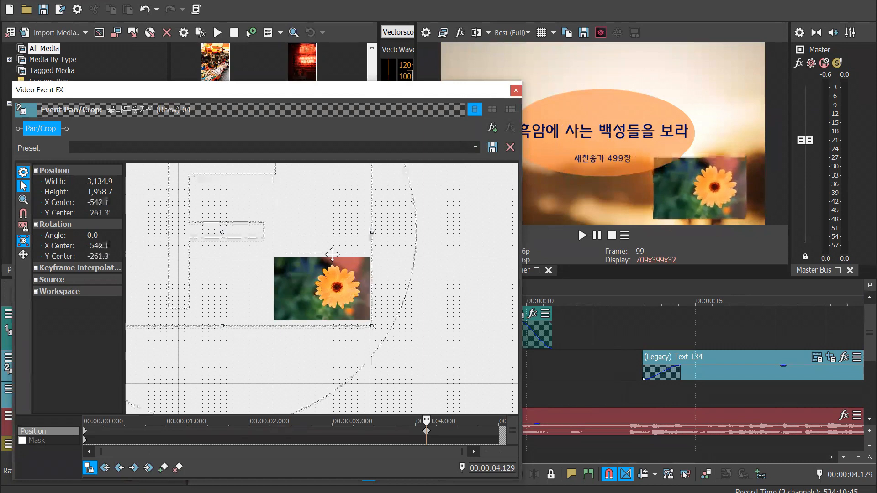
pyautogui.click(515, 90)
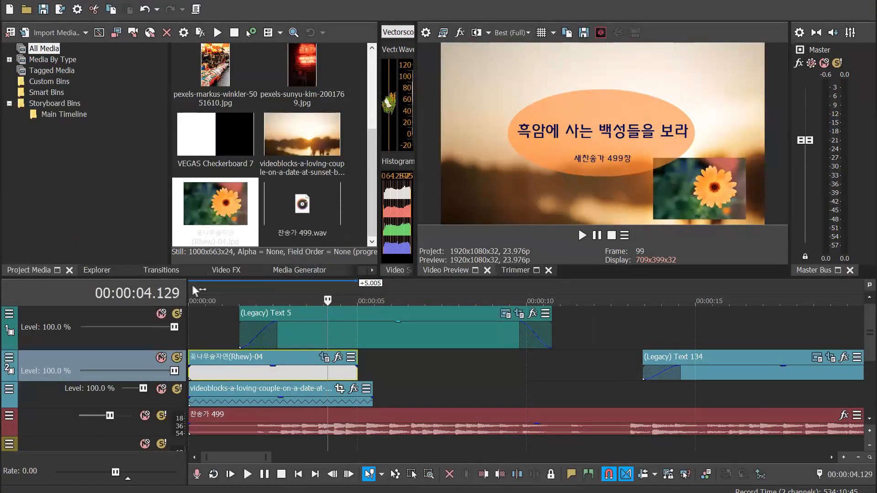
# Play the orange flower's shrinking animation from the timeline start and stop after about four seconds
pyautogui.click(193, 287)
pyautogui.press('space')
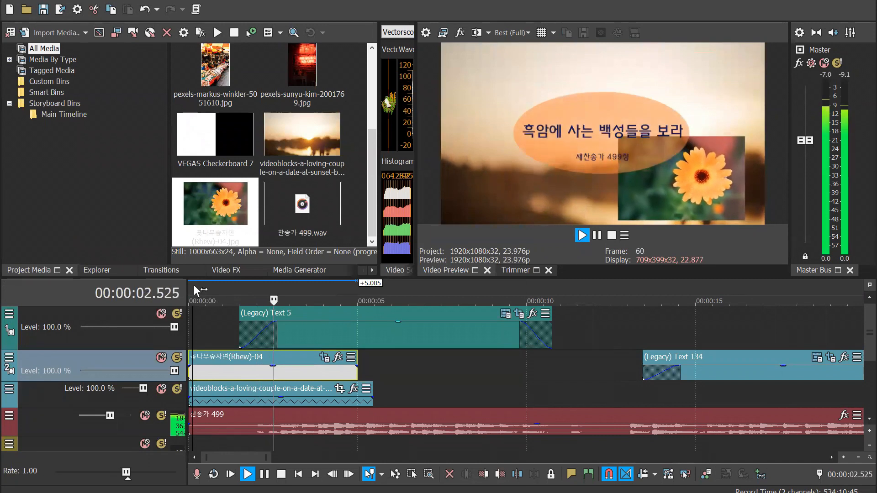
pyautogui.press('space')
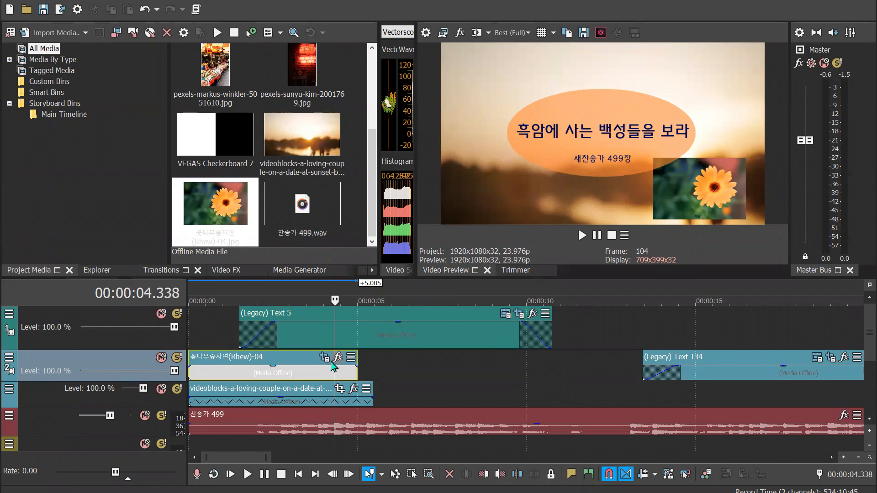
# Move the orange flower event to about 7.4 s and examine its Pan/Crop keyframe near 4.1 s
pyautogui.moveTo(304, 372); pyautogui.dragTo(555, 366)
pyautogui.click(468, 287)
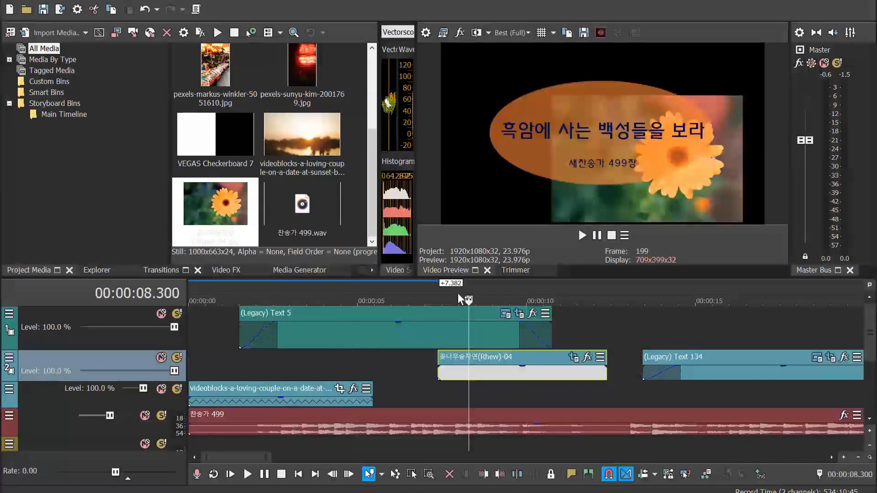
pyautogui.click(573, 357)
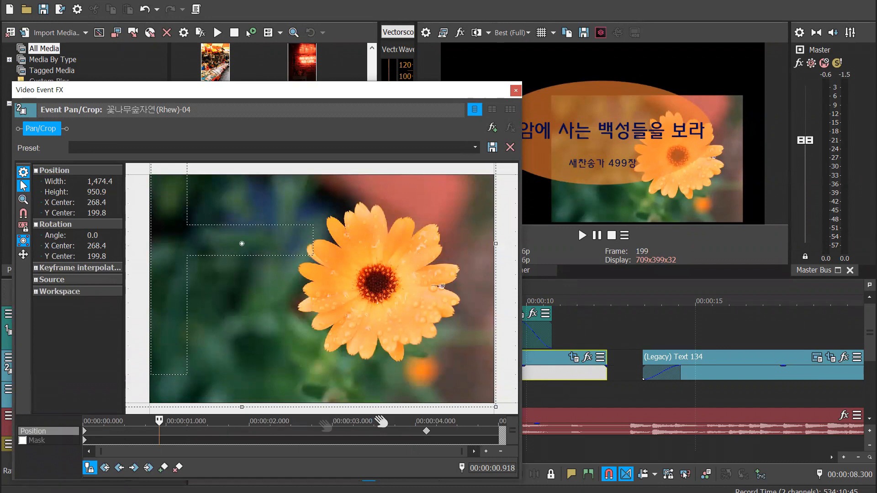
pyautogui.click(426, 436)
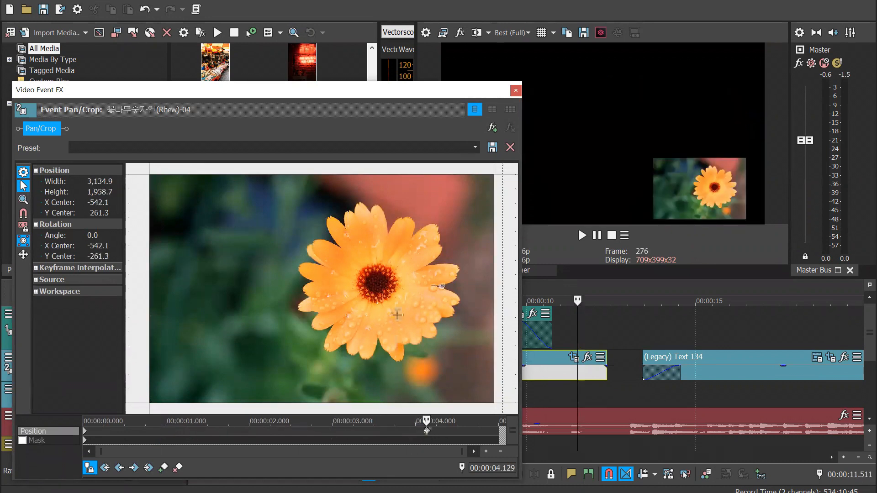
pyautogui.scroll(-5, 322, 289)
pyautogui.click(515, 90)
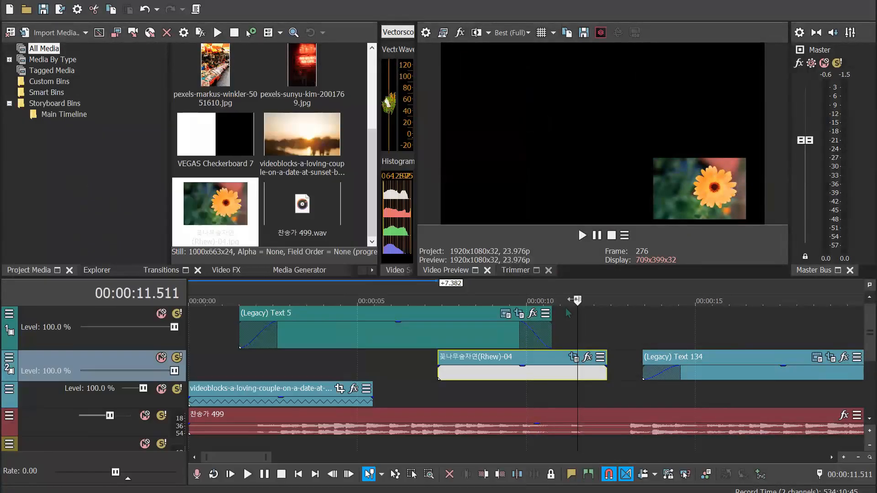
# Delete the orange flower event from the lyric caption track and select the first lyric caption
pyautogui.click(560, 373)
pyautogui.press('Delete')
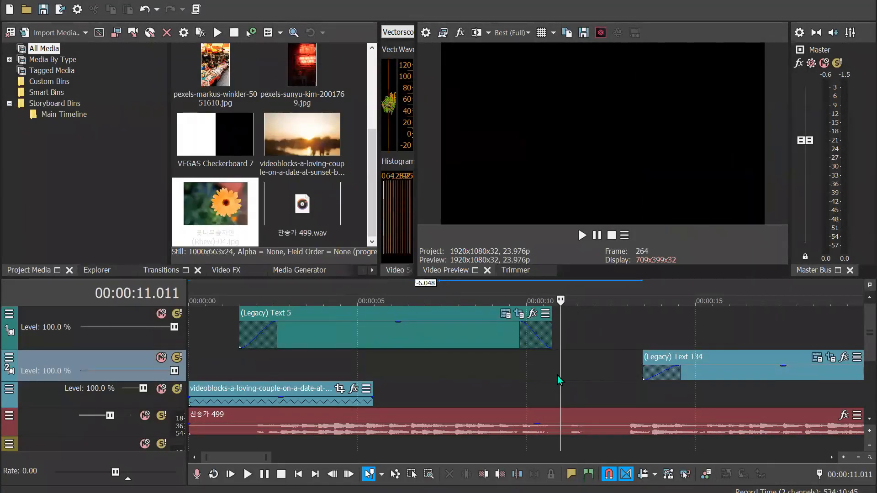
pyautogui.scroll(-4, 324, 405)
pyautogui.click(359, 372)
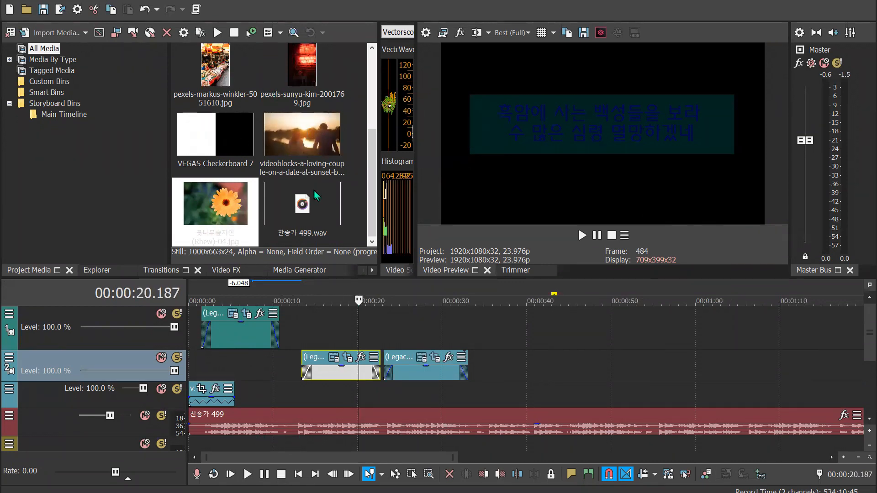
# Place the image KG2A5784.jpg on the sunset video track at about 35.5 s, after the last lyric caption
pyautogui.moveTo(372, 123); pyautogui.dragTo(375, 67)
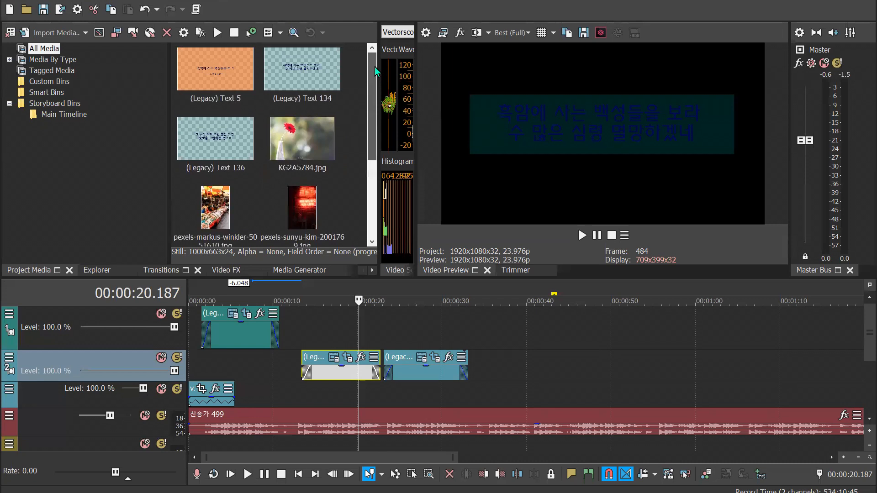
pyautogui.moveTo(318, 139); pyautogui.dragTo(494, 389)
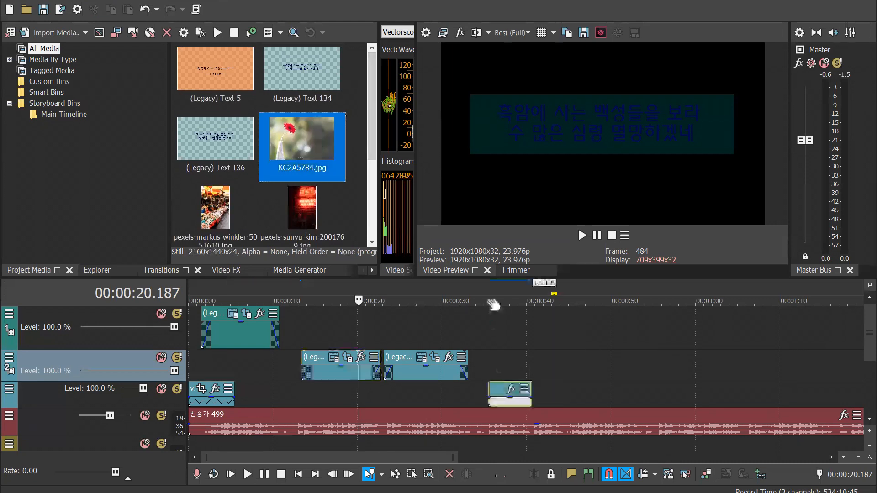
pyautogui.click(489, 293)
pyautogui.scroll(4, 566, 342)
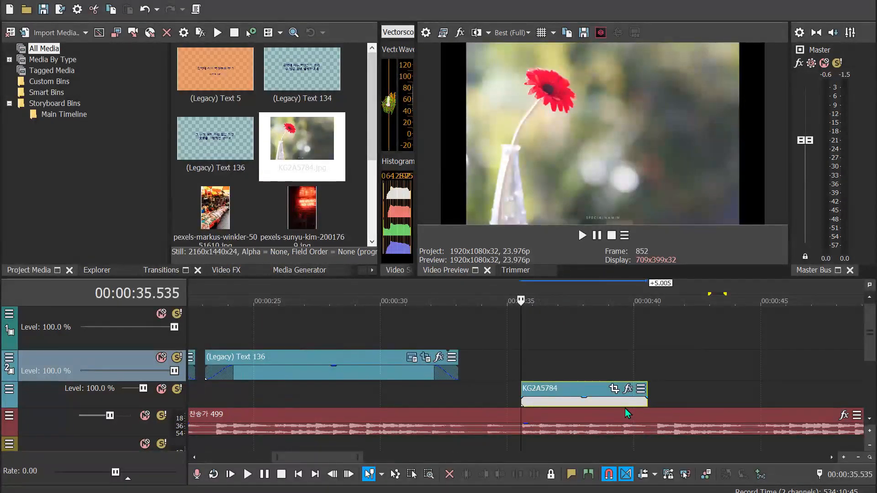
# Open the Pan/Crop settings of the KG2A5784 image at about 4.1 s into its event
pyautogui.click(624, 406)
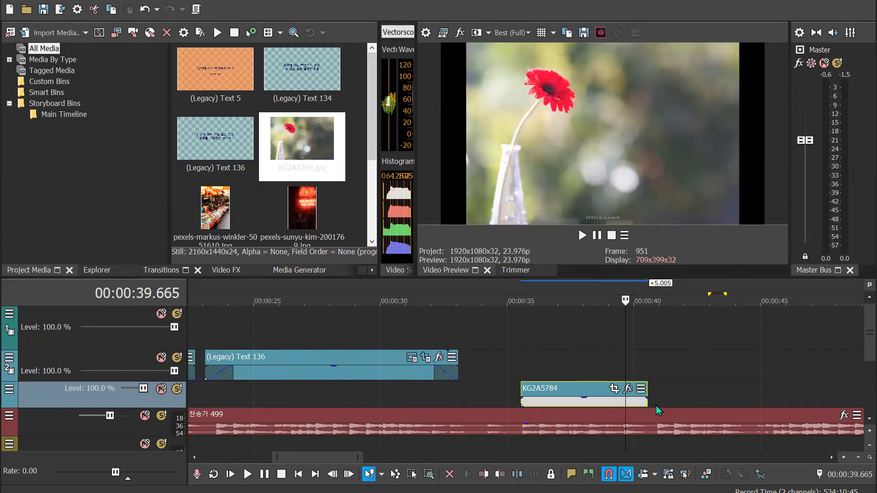
pyautogui.scroll(2, 615, 406)
pyautogui.click(532, 388)
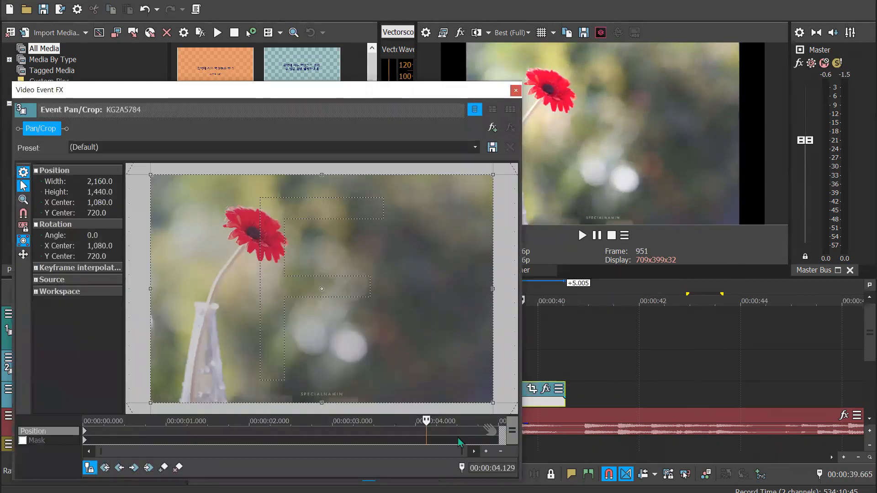
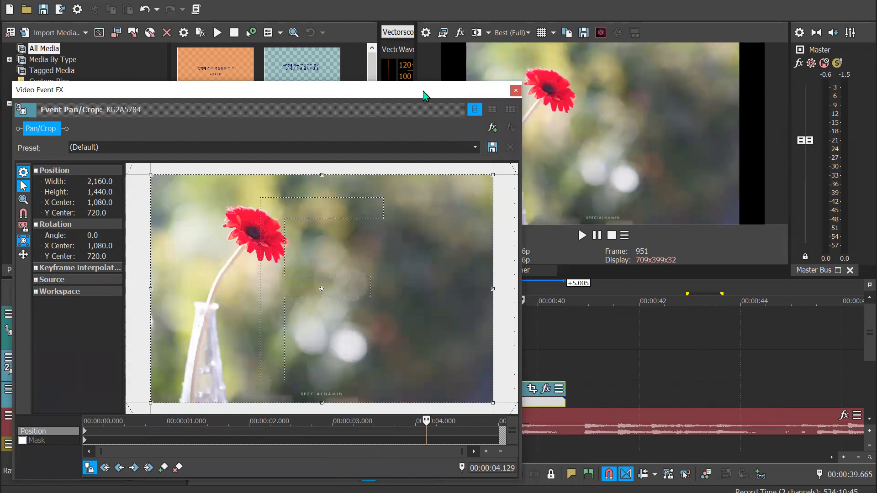
# Close the Pan/Crop settings and trim the end of the KG2A5784 event to about 40.6 s on the timeline
pyautogui.moveTo(423, 91); pyautogui.dragTo(419, 80)
pyautogui.moveTo(562, 387); pyautogui.dragTo(568, 387)
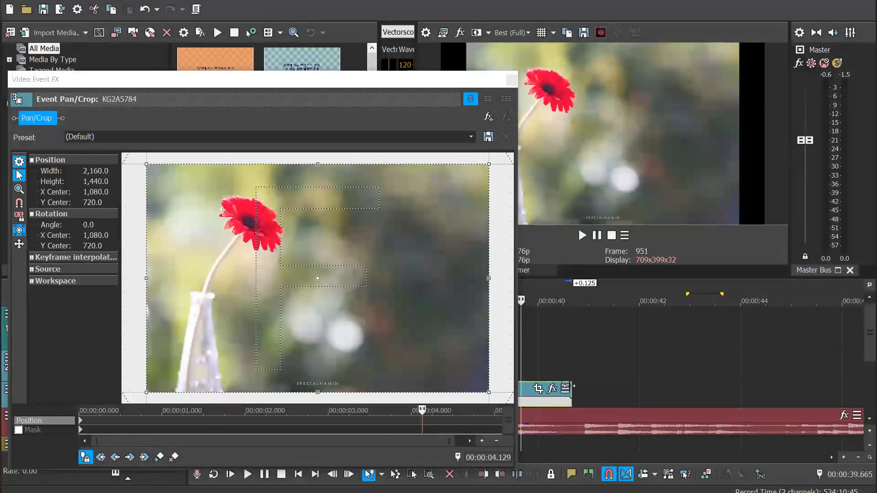
pyautogui.click(511, 80)
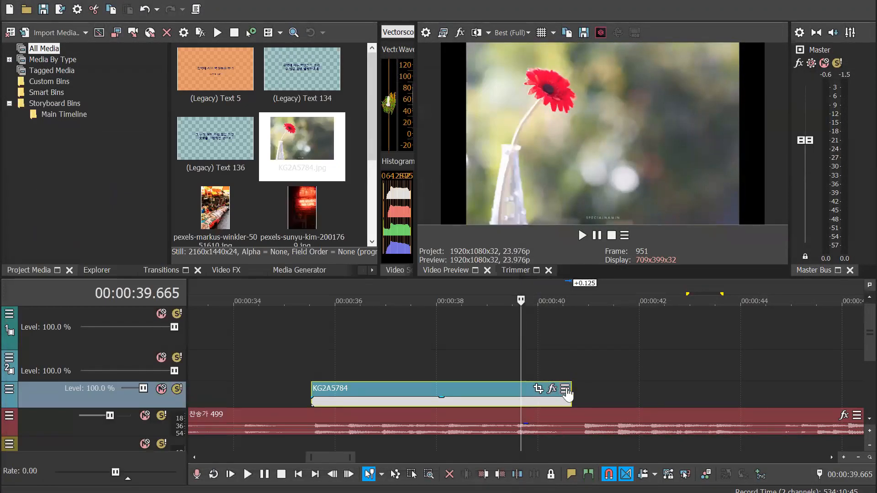
pyautogui.scroll(3, 567, 394)
pyautogui.moveTo(652, 392)
pyautogui.mouseDown()
pyautogui.moveTo(698, 393)
pyautogui.moveTo(644, 394)
pyautogui.mouseUp()
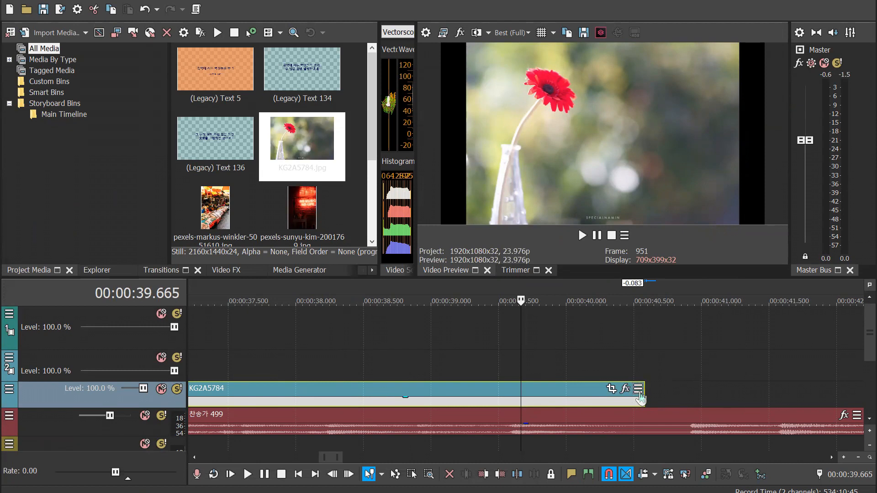
pyautogui.click(639, 390)
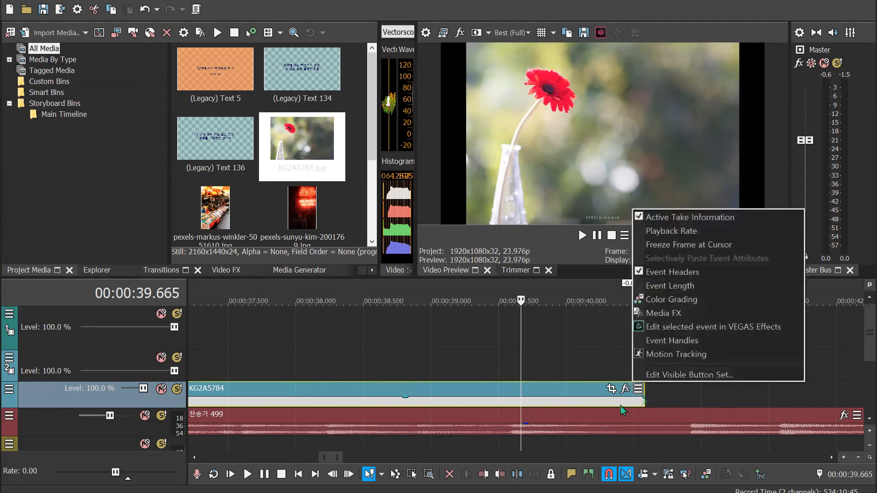
pyautogui.click(520, 415)
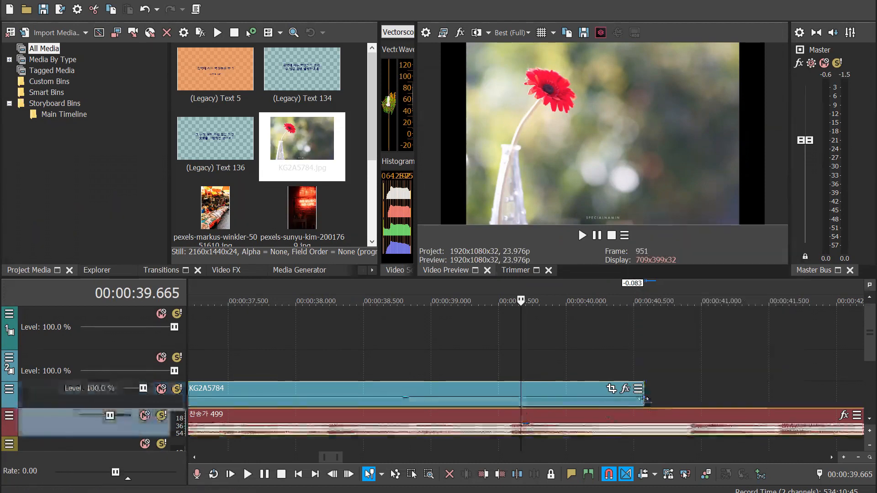
# Reopen the KG2A5784 image's Pan/Crop at about 2.5 s and apply the 16:9 Widescreen TV aspect ratio preset
pyautogui.scroll(-3, 631, 406)
pyautogui.click(489, 400)
pyautogui.click(410, 289)
pyautogui.click(549, 388)
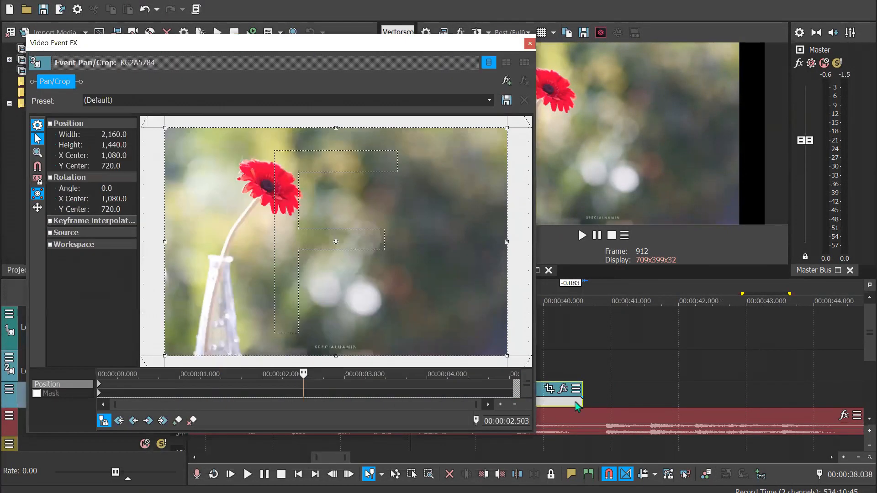
pyautogui.click(486, 99)
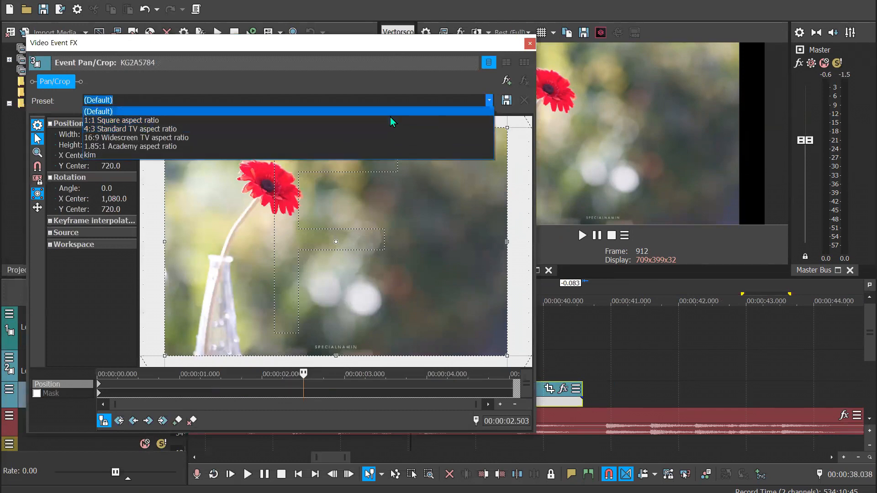
pyautogui.click(380, 137)
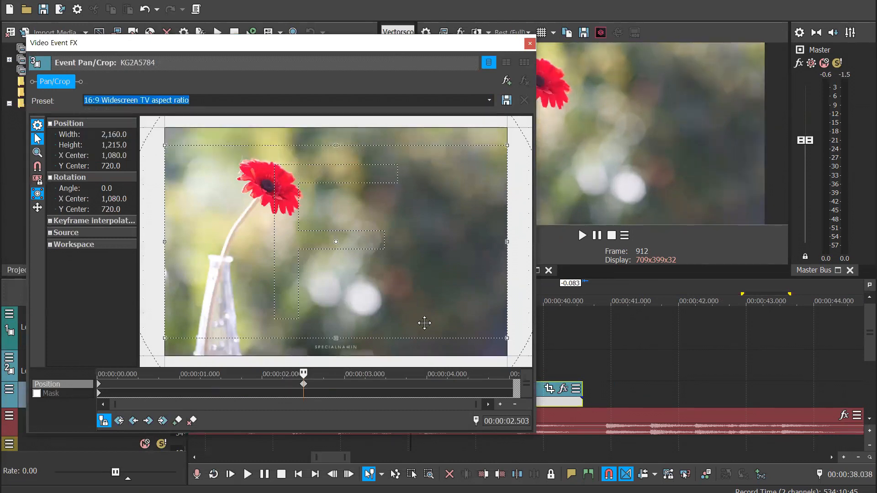
# Move the 16:9 crop keyframe from about 2.5 s to the start of the event, replacing the default one
pyautogui.scroll(-3, 424, 323)
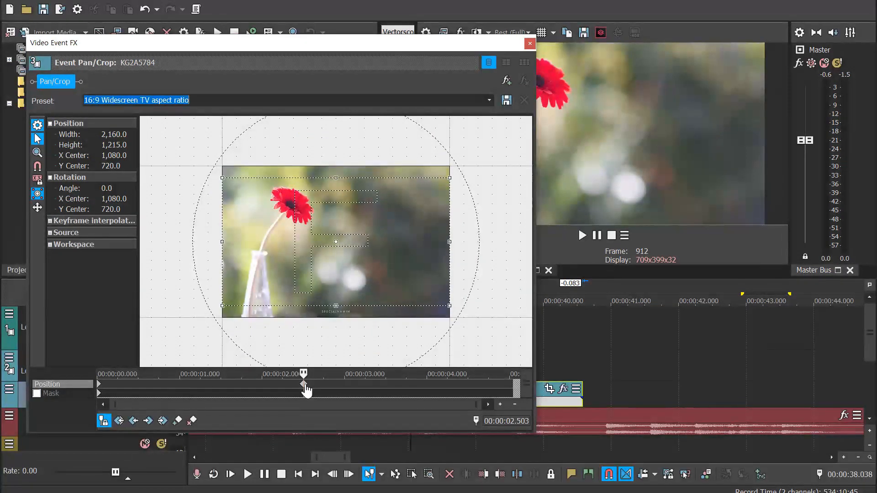
pyautogui.click(101, 392)
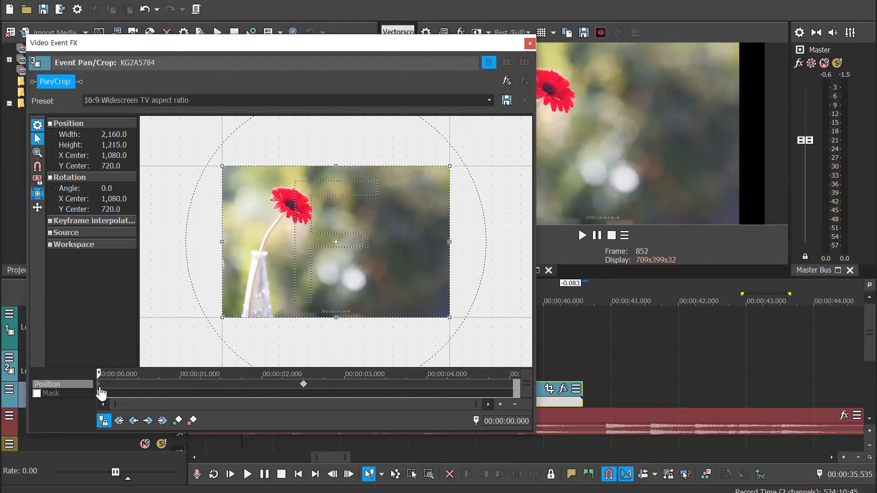
pyautogui.click(303, 385)
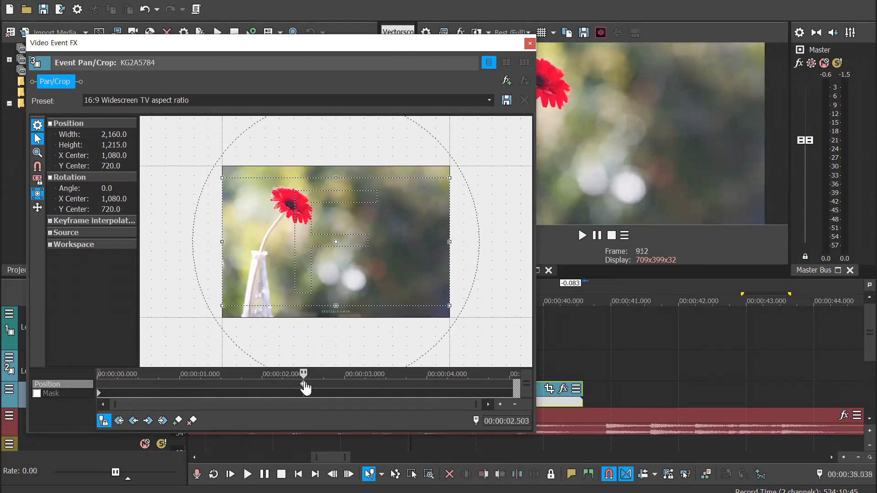
pyautogui.click(101, 392)
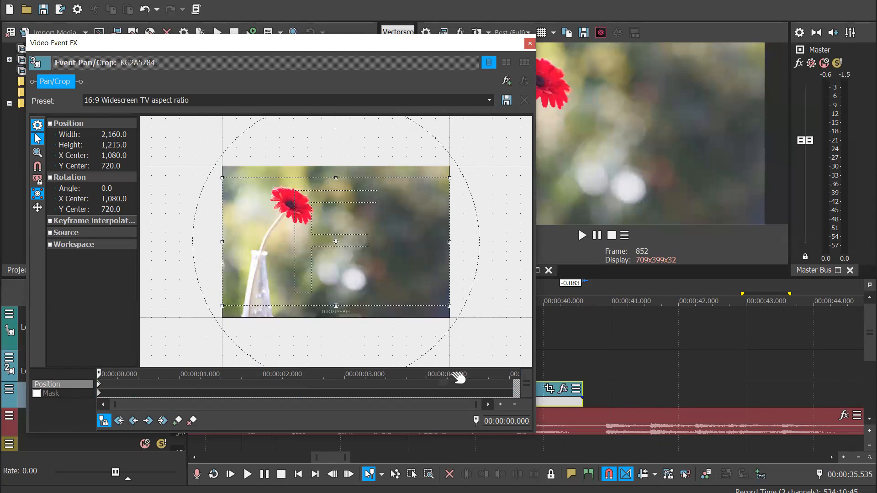
# Add Pan/Crop keyframes with a crop of about 1,561 × 859 at 0.4 s and about 3,775 × 2,422 at 1.75 s
pyautogui.click(132, 386)
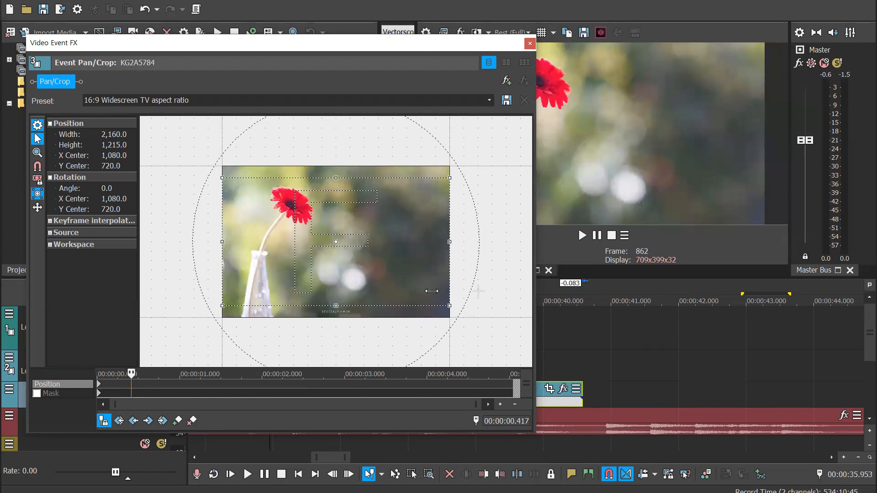
pyautogui.moveTo(450, 305); pyautogui.dragTo(418, 287)
pyautogui.click(242, 386)
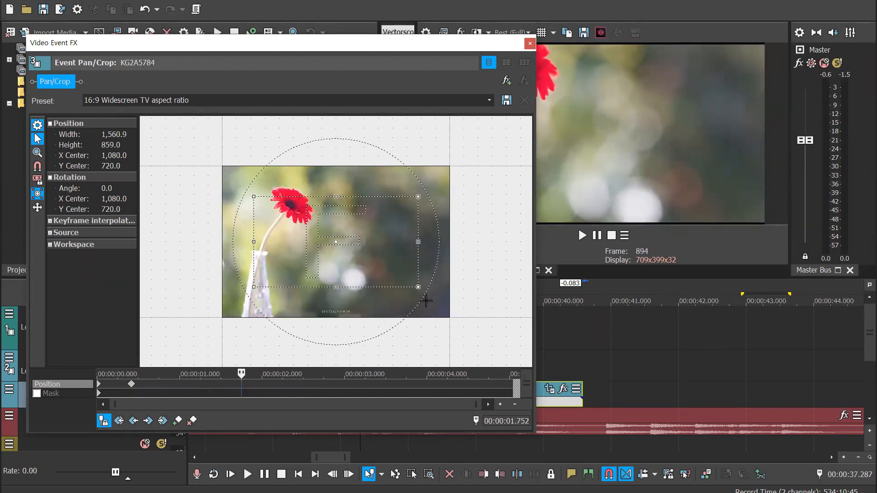
pyautogui.moveTo(417, 287); pyautogui.dragTo(532, 369)
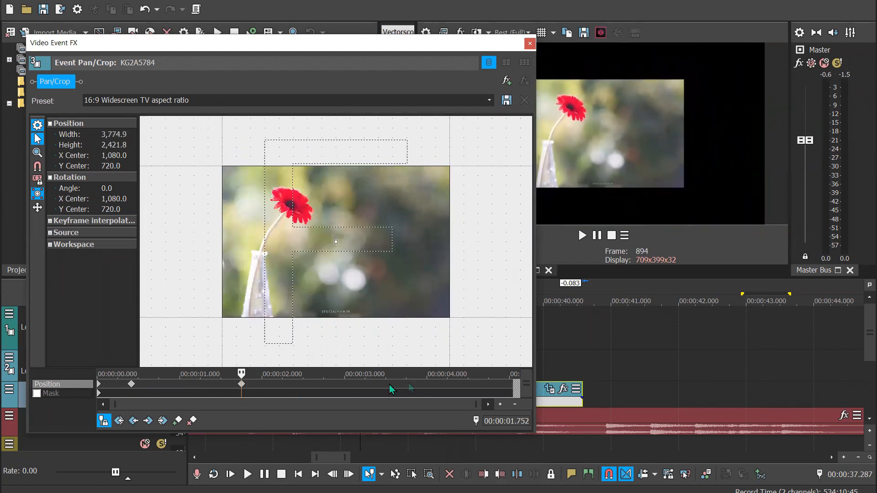
# Add Pan/Crop keyframes with a crop of about 1,599 × 520 at 3.8 s and about 3,613 × 3,640 at 4.6 s
pyautogui.click(410, 386)
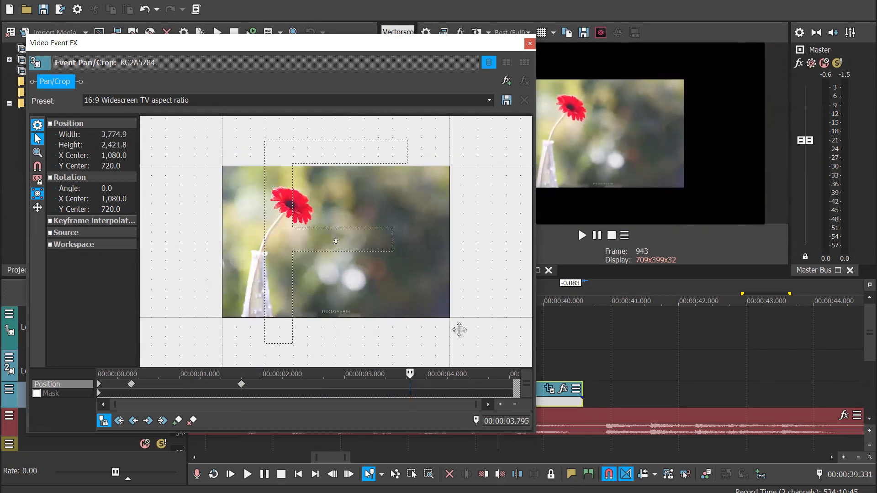
pyautogui.scroll(-2, 466, 315)
pyautogui.moveTo(474, 152); pyautogui.dragTo(395, 222)
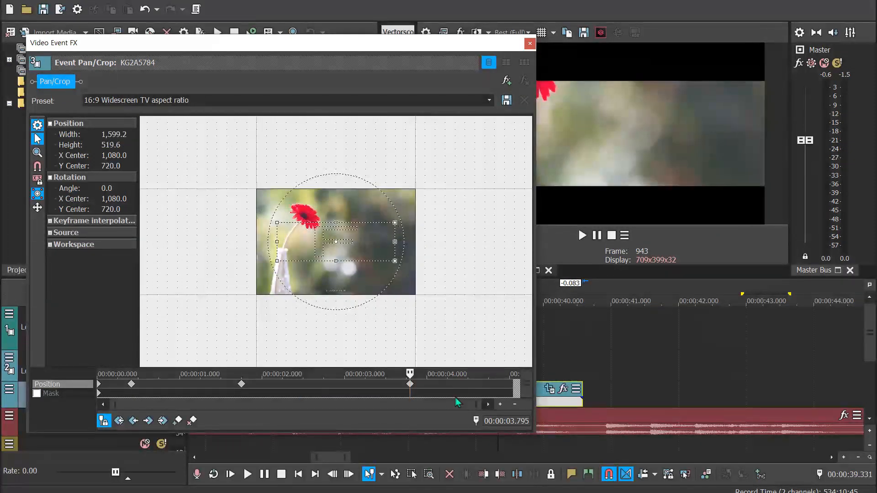
pyautogui.click(475, 390)
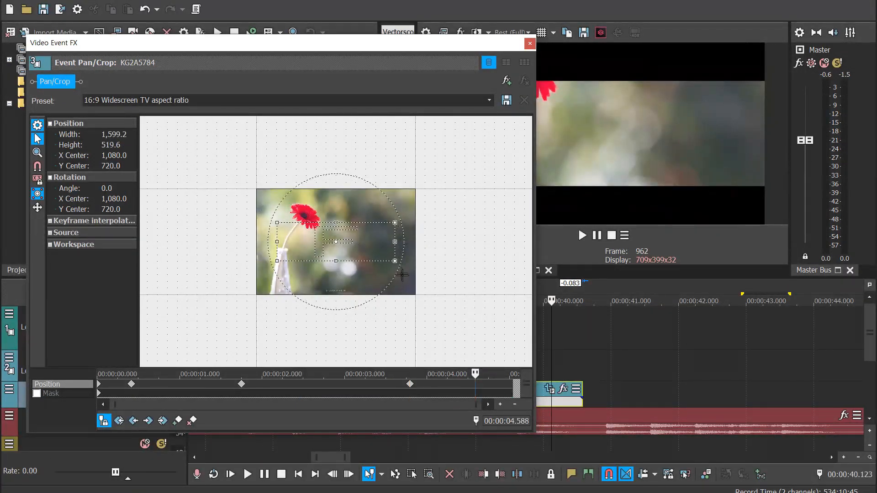
pyautogui.moveTo(395, 261); pyautogui.dragTo(471, 376)
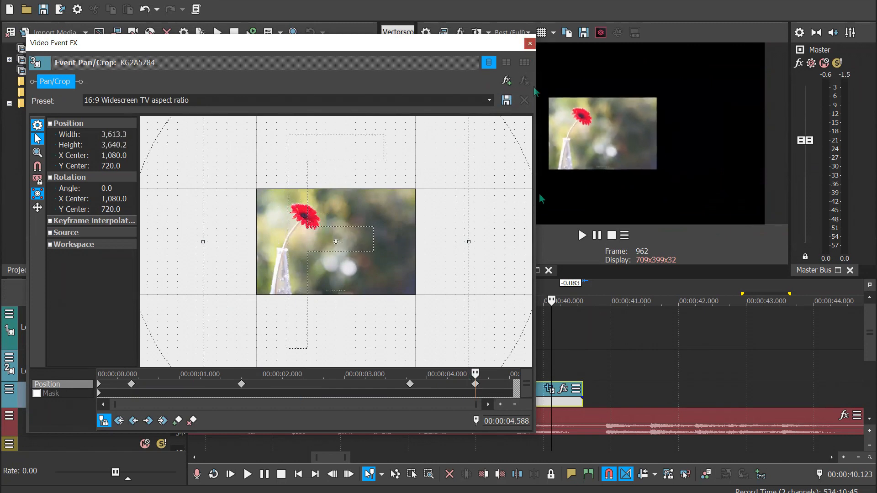
# Close the Pan/Crop settings and play the KG2A5784 image's zoom animation from the start of its event
pyautogui.click(528, 44)
pyautogui.click(242, 297)
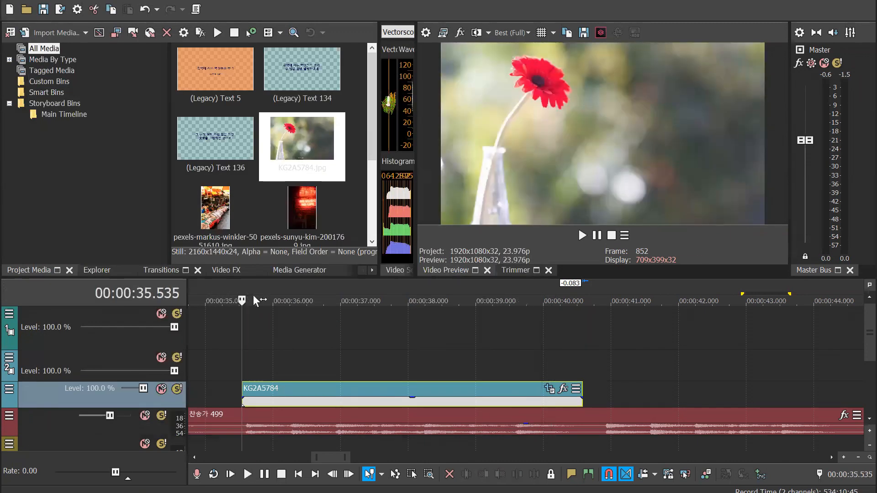
pyautogui.press('space')
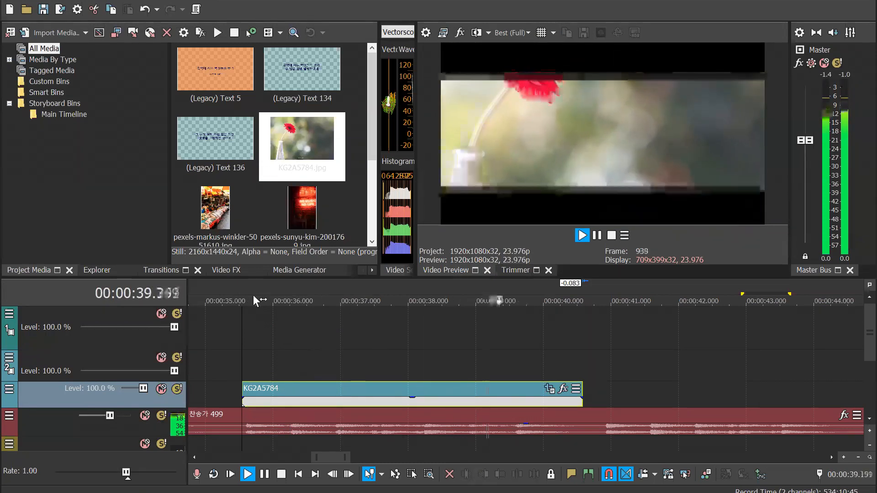
pyautogui.press('Return')
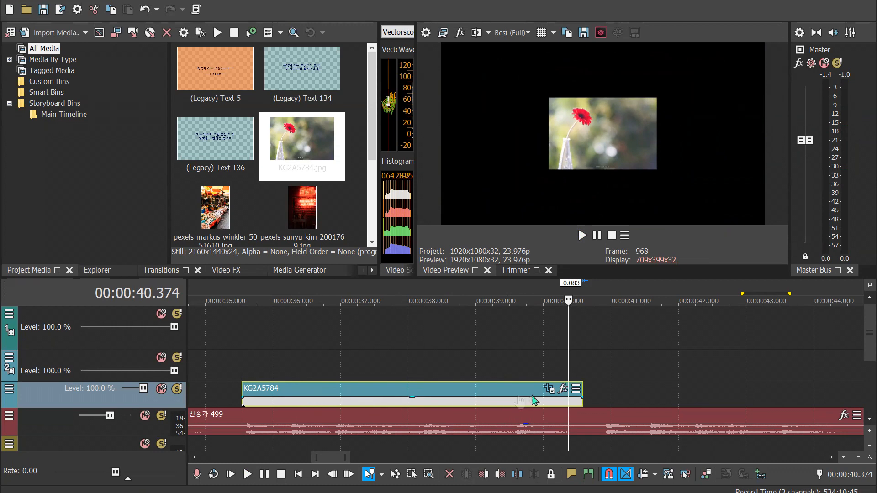
# Move the KG2A5784 Pan/Crop keyframes at 0.4 s and 1.75 s to about 2.4 s and 3.5 s
pyautogui.click(548, 388)
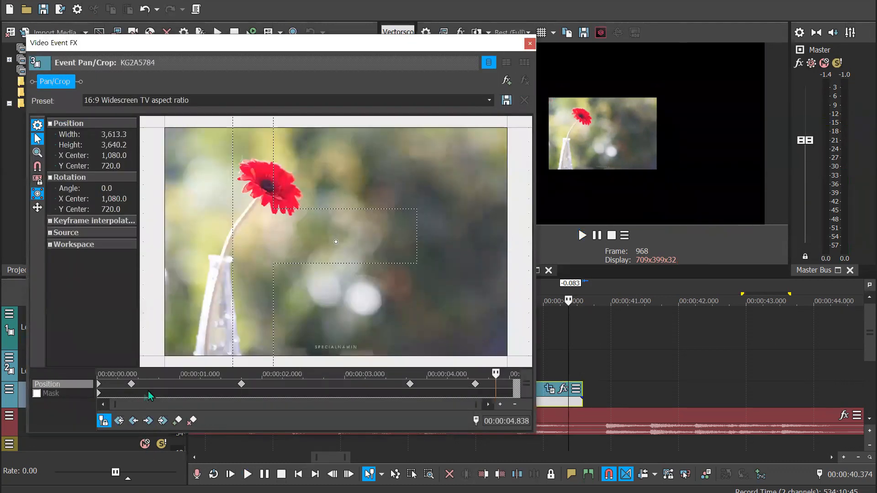
pyautogui.click(132, 385)
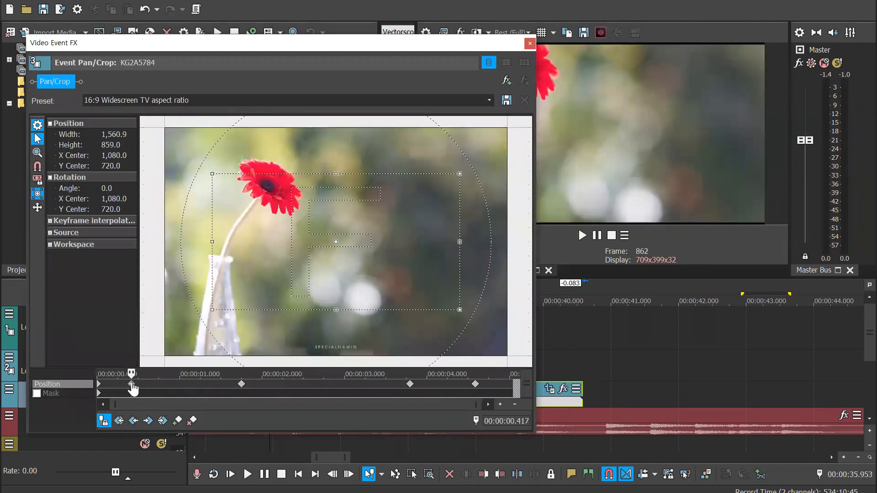
pyautogui.moveTo(155, 384); pyautogui.dragTo(389, 388)
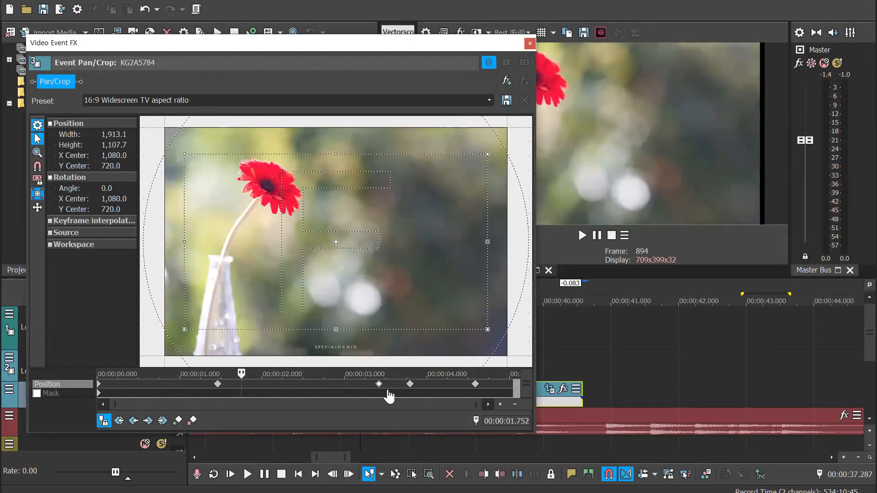
pyautogui.moveTo(220, 386); pyautogui.dragTo(293, 388)
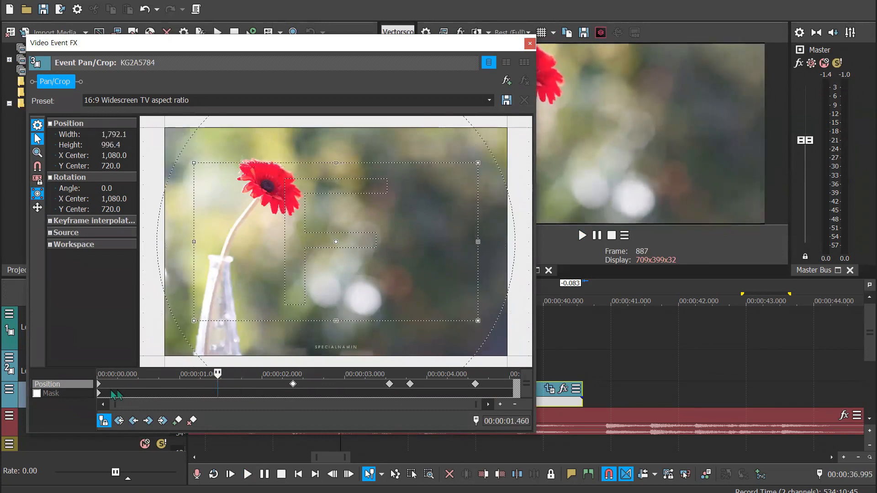
# Close the Pan/Crop settings and play back the retimed flower animation from about 35.6 s
pyautogui.click(529, 44)
pyautogui.click(246, 289)
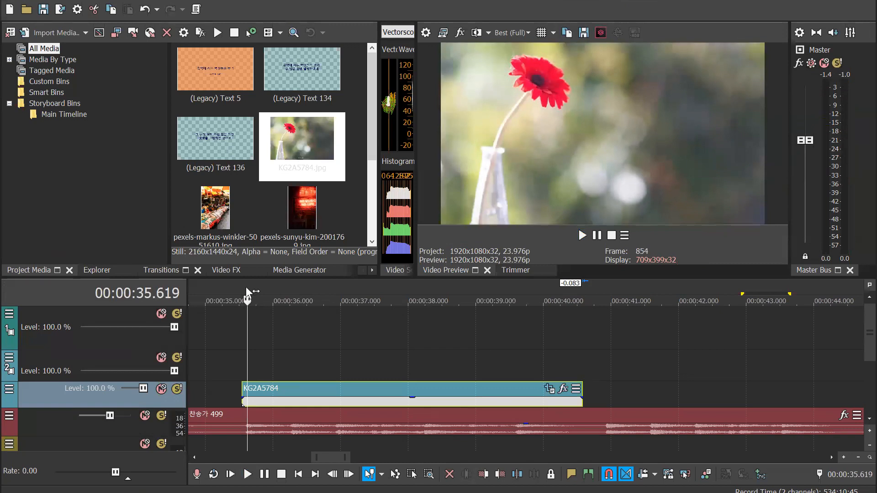
pyautogui.press('space')
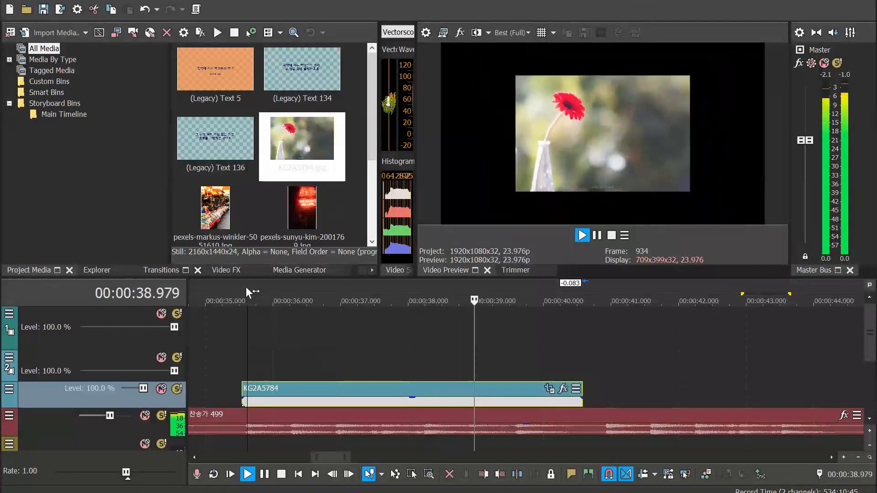
pyautogui.press('space')
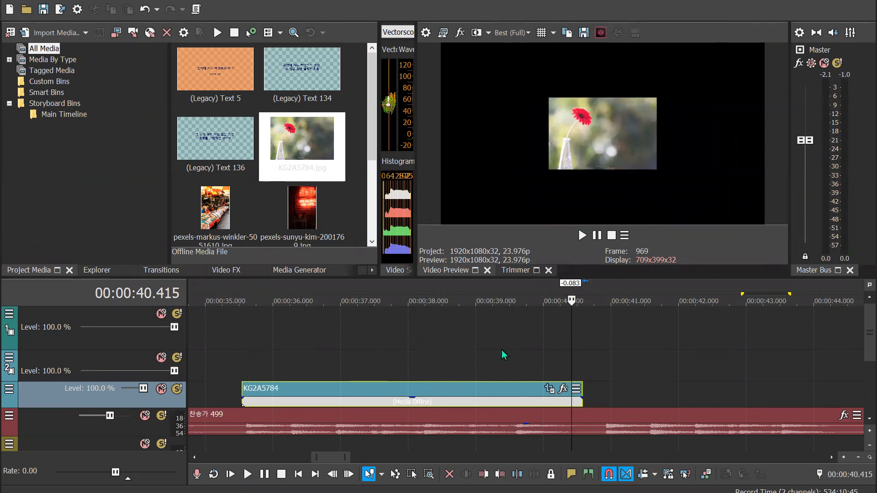
# Reduce the height of the title caption track, with the whole song in view on the timeline
pyautogui.scroll(-5, 501, 350)
pyautogui.scroll(-4, 500, 341)
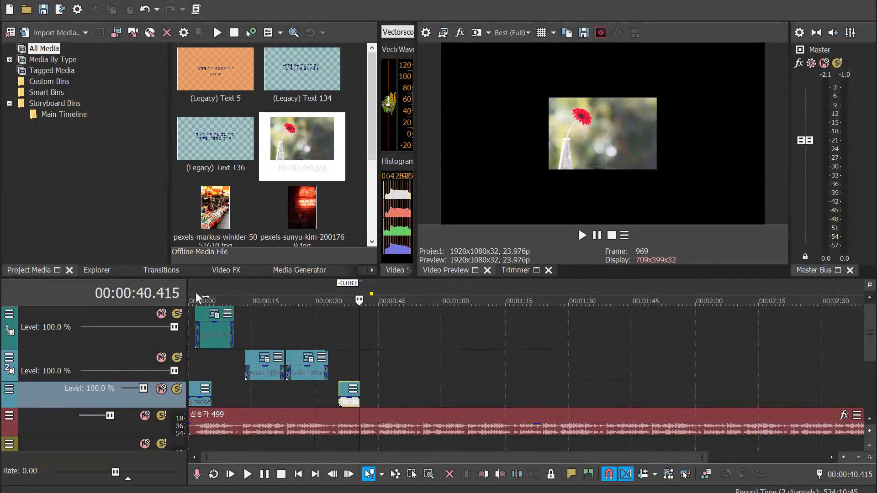
pyautogui.moveTo(123, 349); pyautogui.dragTo(124, 339)
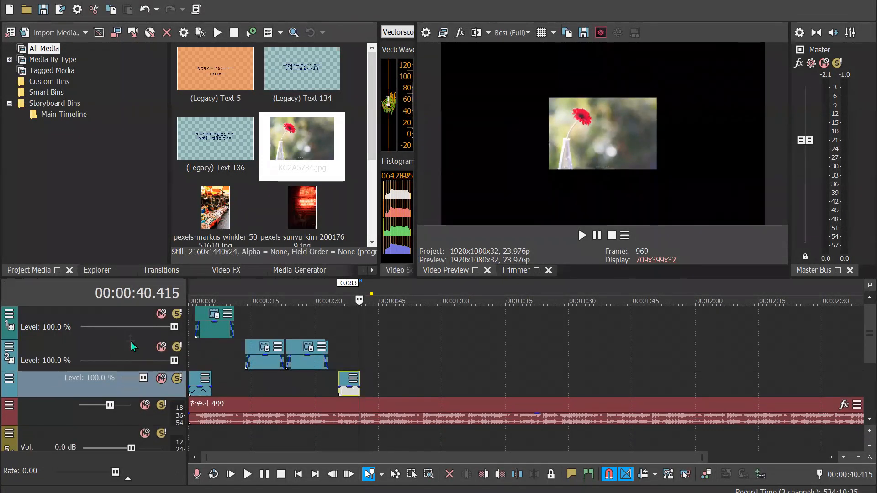
# Preview the title caption, the two lyric captions and the flower image at their positions on the timeline
pyautogui.click(210, 290)
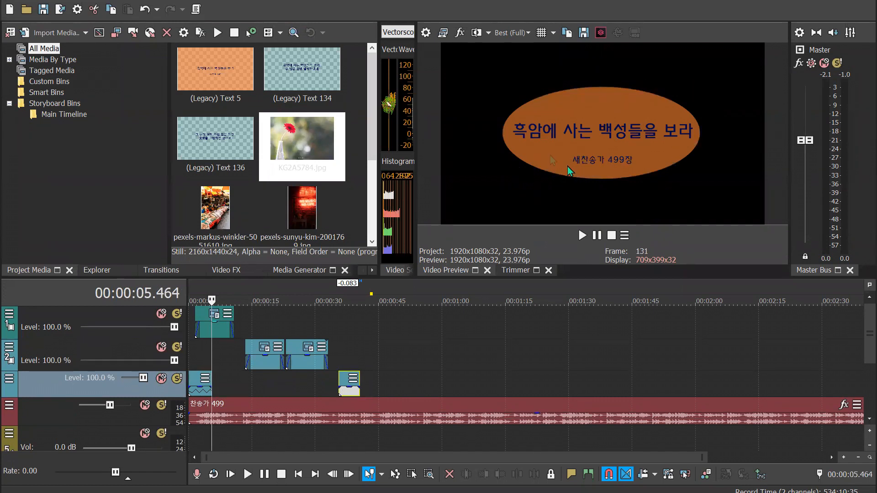
pyautogui.click(265, 301)
pyautogui.click(311, 293)
pyautogui.click(220, 294)
pyautogui.click(268, 295)
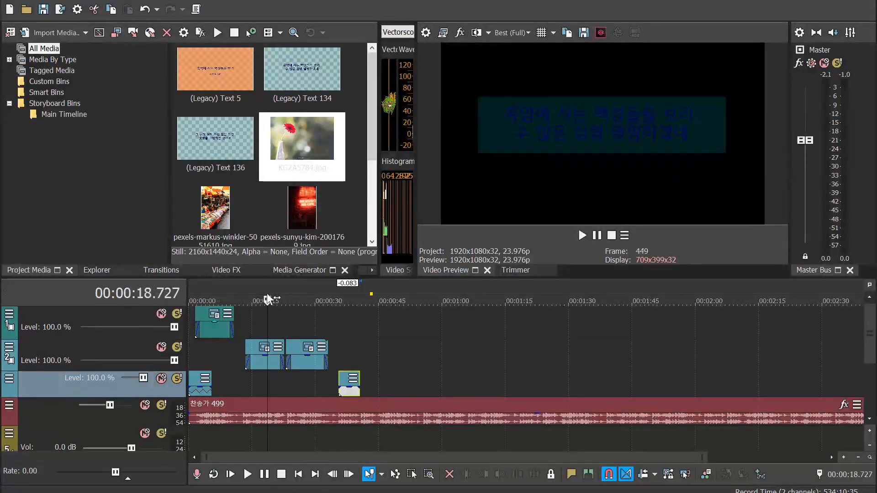
pyautogui.click(307, 292)
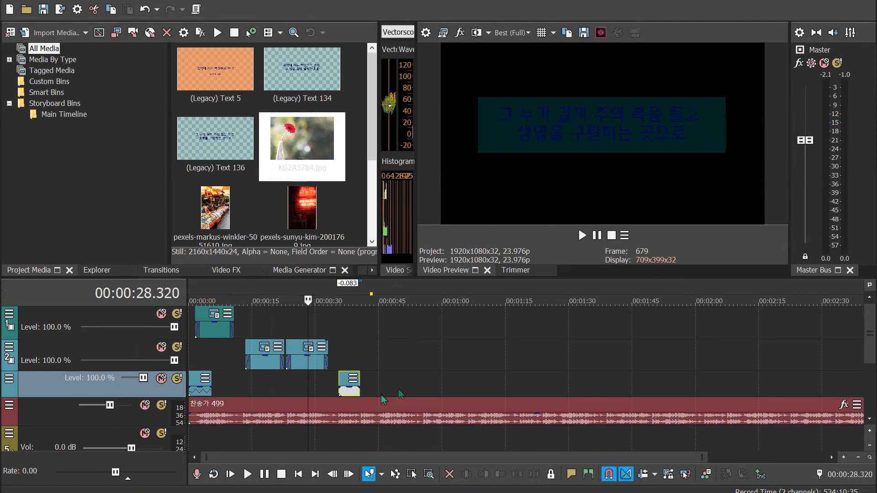
pyautogui.scroll(3, 499, 367)
pyautogui.click(638, 294)
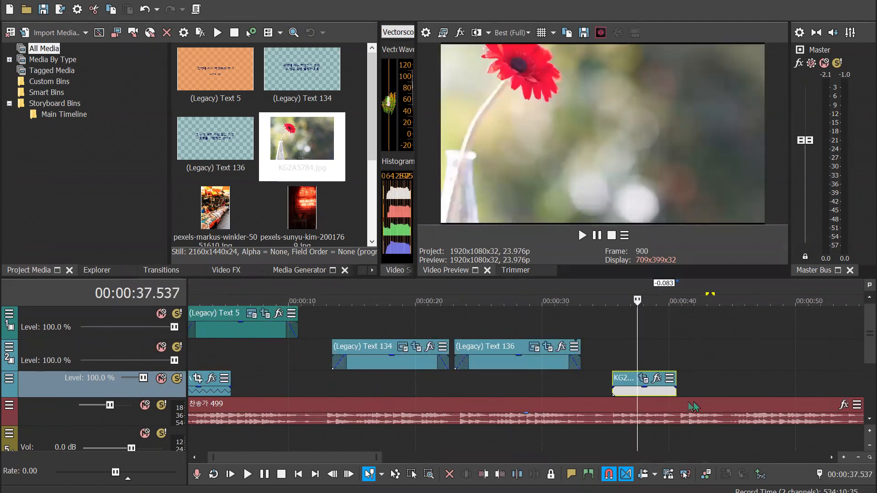
# Enable the Pan/Crop mask on KG2A5784, draw a tall rectangular mask around the flower and vase, and close the settings
pyautogui.click(659, 392)
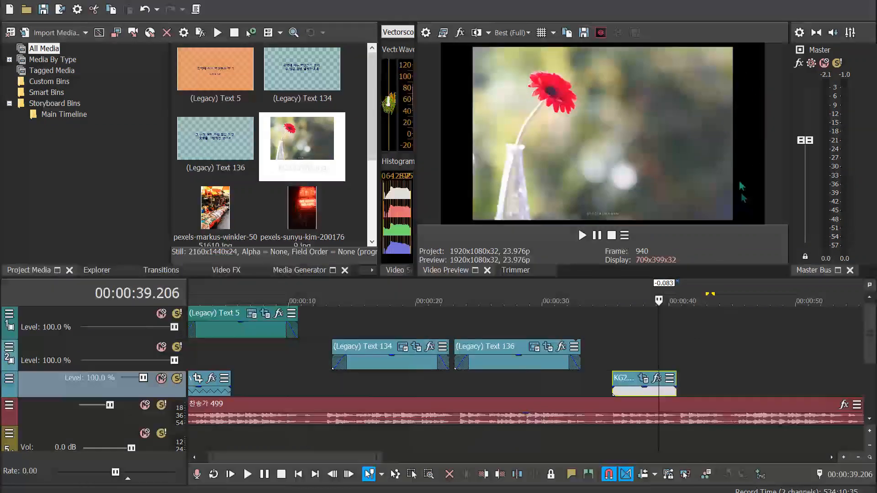
pyautogui.scroll(3, 684, 393)
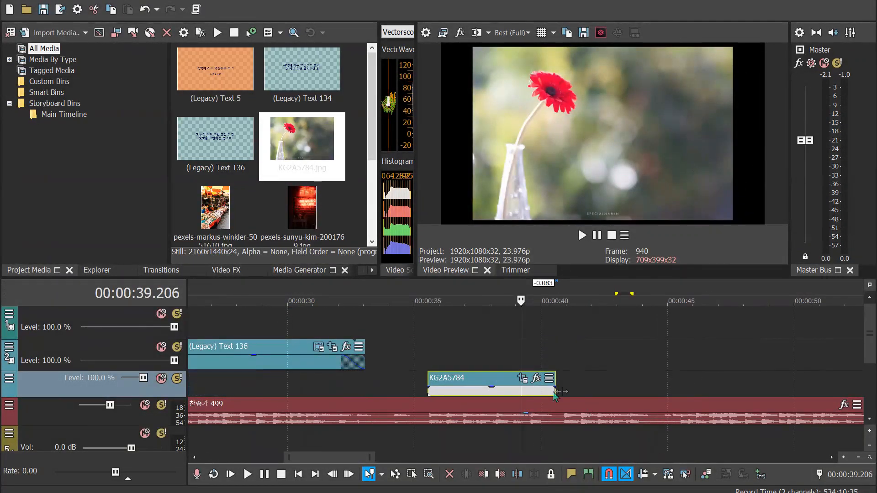
pyautogui.click(522, 380)
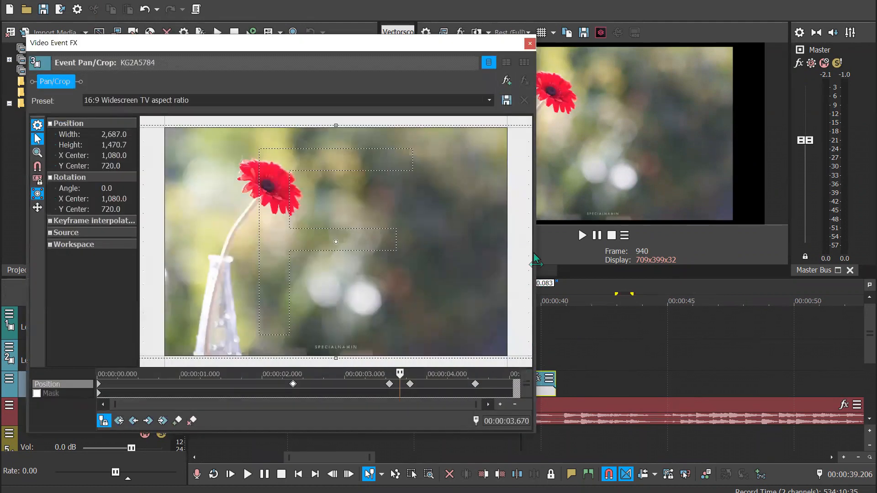
pyautogui.scroll(-3, 501, 249)
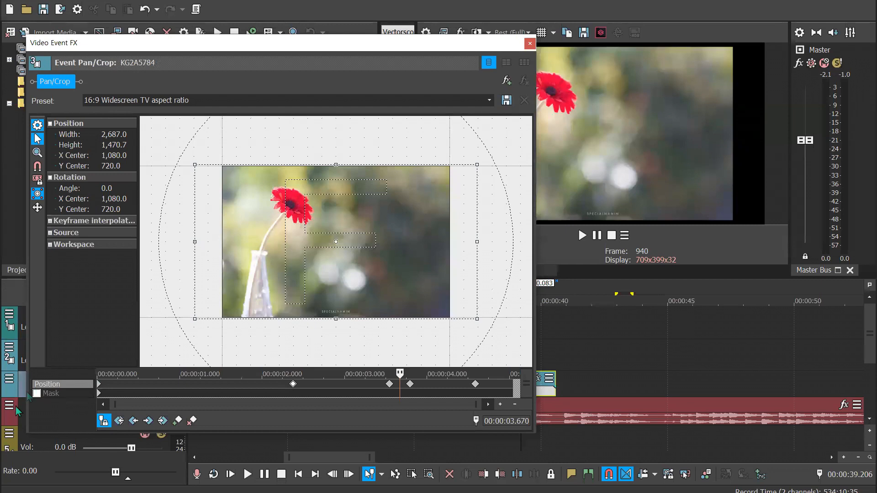
pyautogui.click(37, 394)
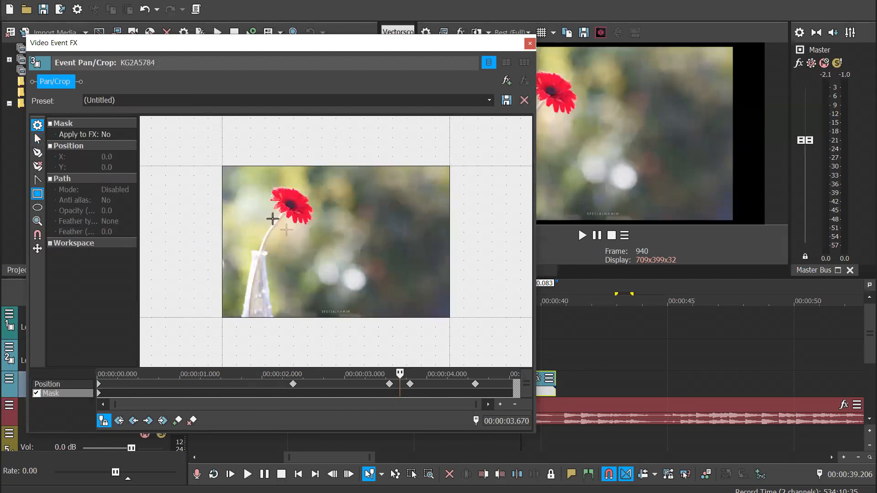
pyautogui.moveTo(253, 174); pyautogui.dragTo(323, 299)
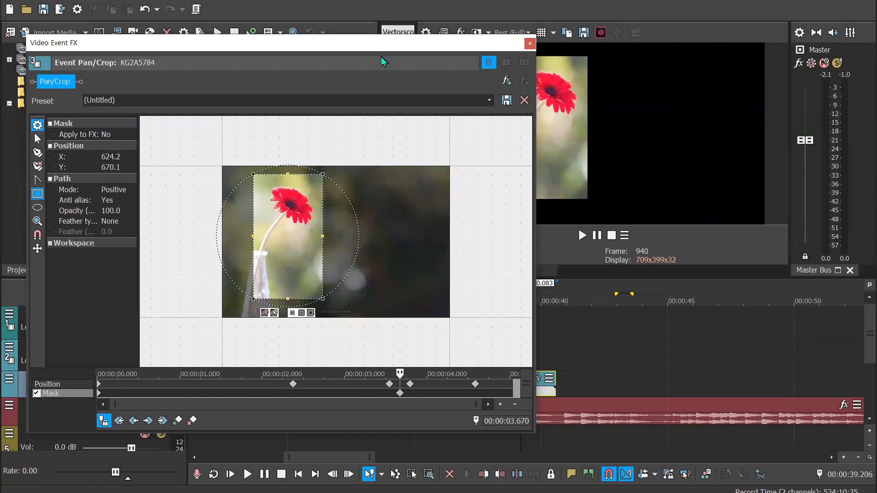
pyautogui.moveTo(380, 43); pyautogui.dragTo(366, 110)
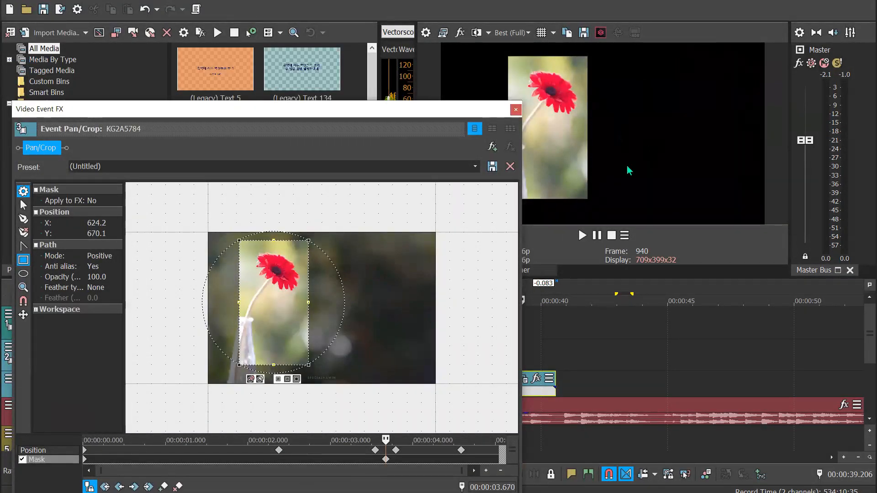
pyautogui.click(515, 110)
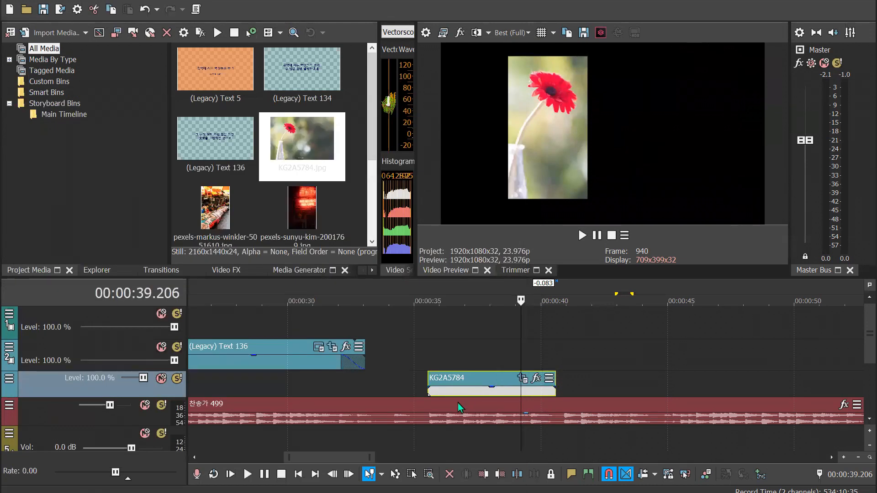
# Move the KG2A5784 event up to track 2 and place the sunset couple video beneath it on track 3 at about 35 s
pyautogui.moveTo(465, 384); pyautogui.dragTo(470, 354)
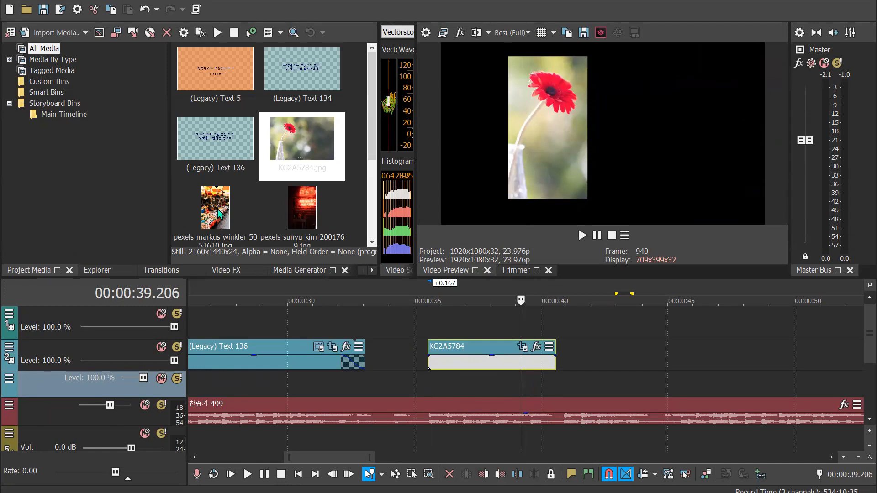
pyautogui.moveTo(373, 153); pyautogui.dragTo(373, 230)
pyautogui.scroll(-4, 429, 356)
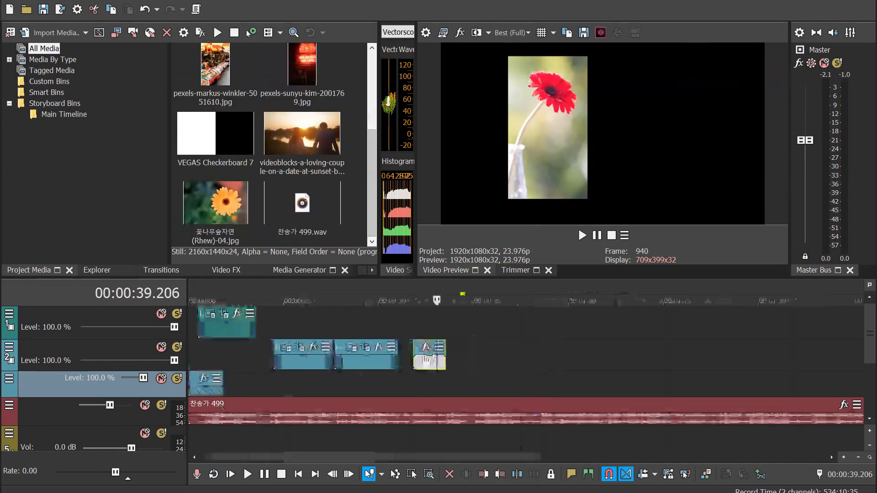
pyautogui.moveTo(332, 141); pyautogui.dragTo(414, 388)
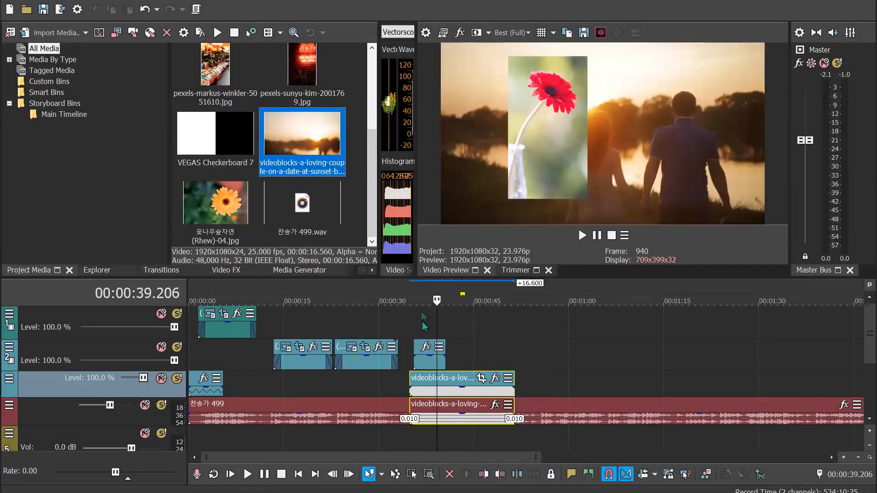
# Play back the masked flower over the sunset video, starting shortly before the flower image
pyautogui.click(424, 296)
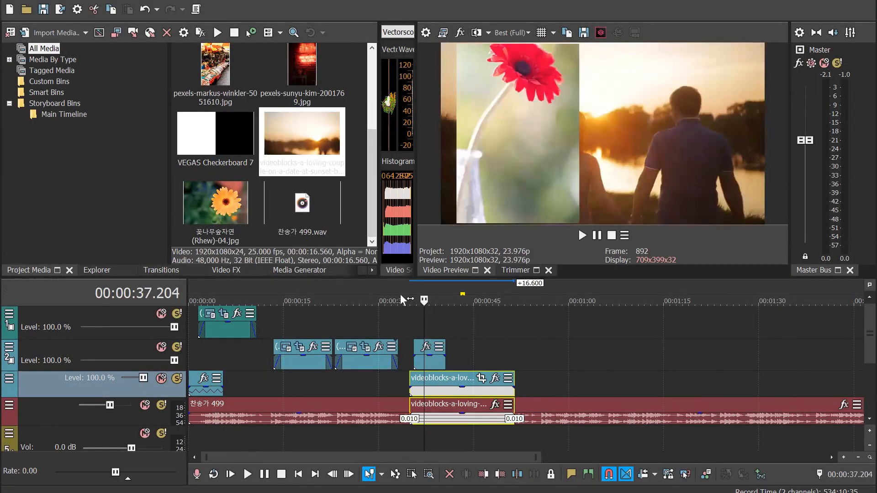
pyautogui.click(399, 296)
pyautogui.press('space')
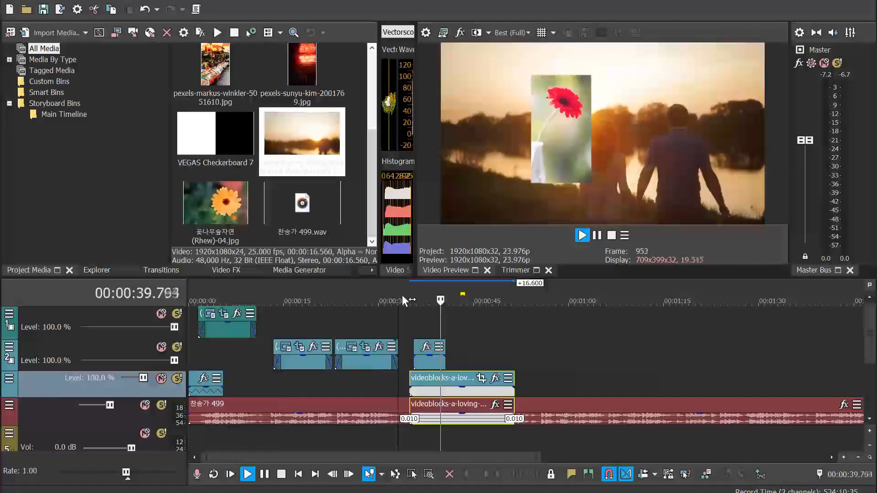
pyautogui.press('Return')
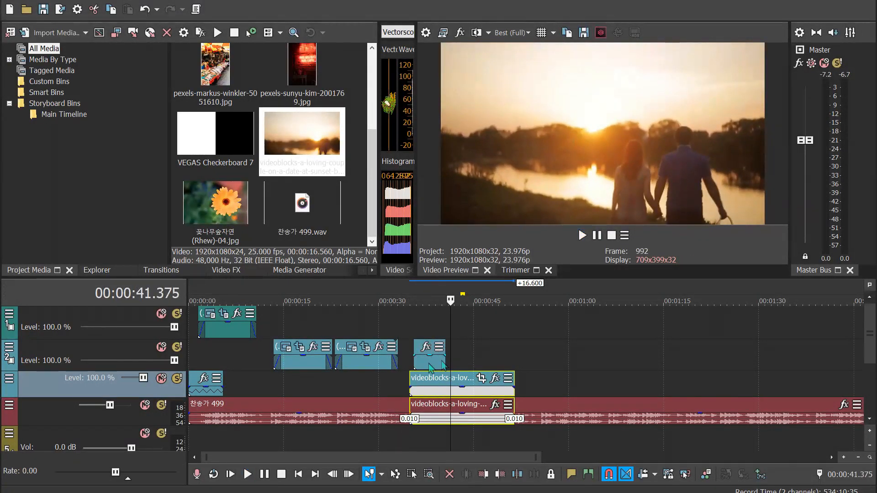
# Adjust two opposite corners of the flower's rectangular mask at the end of the KG2A5784 event and close Pan/Crop
pyautogui.scroll(5, 425, 365)
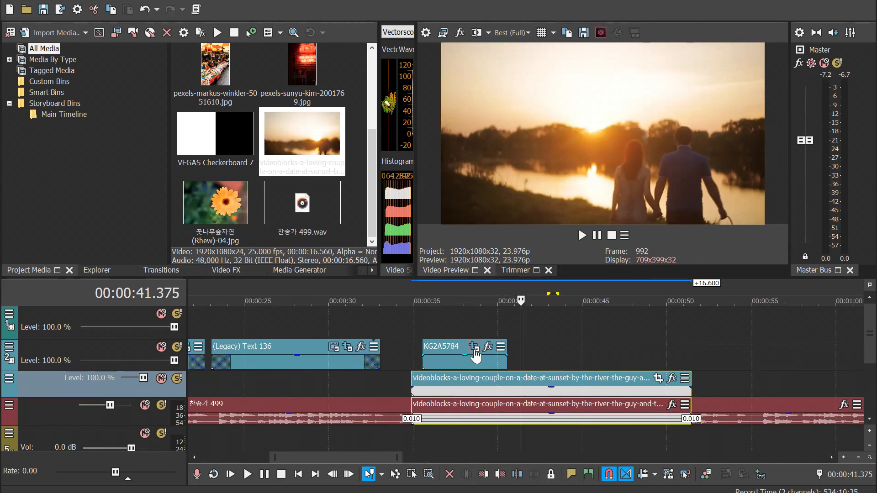
pyautogui.click(477, 347)
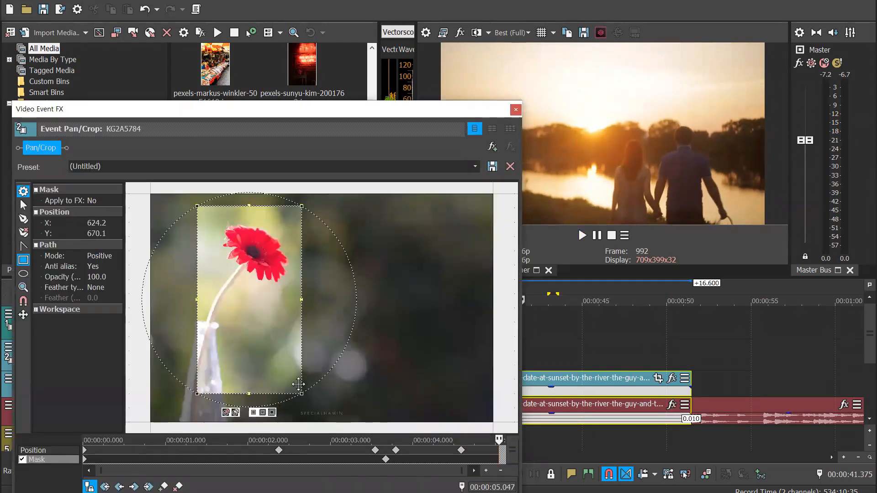
pyautogui.moveTo(298, 391); pyautogui.dragTo(321, 315)
pyautogui.moveTo(197, 206); pyautogui.dragTo(204, 208)
pyautogui.click(516, 110)
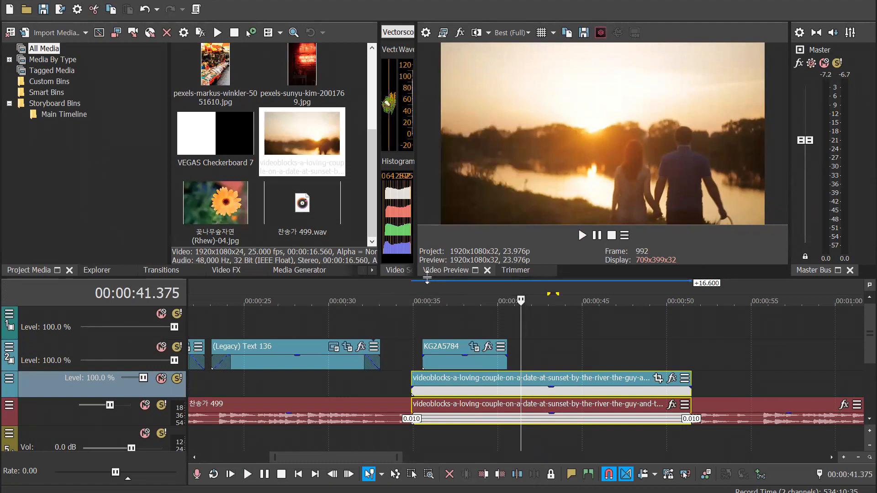
# Play back the adjusted mask animation from the start of the flower image at about 35.5 s
pyautogui.click(422, 296)
pyautogui.press('space')
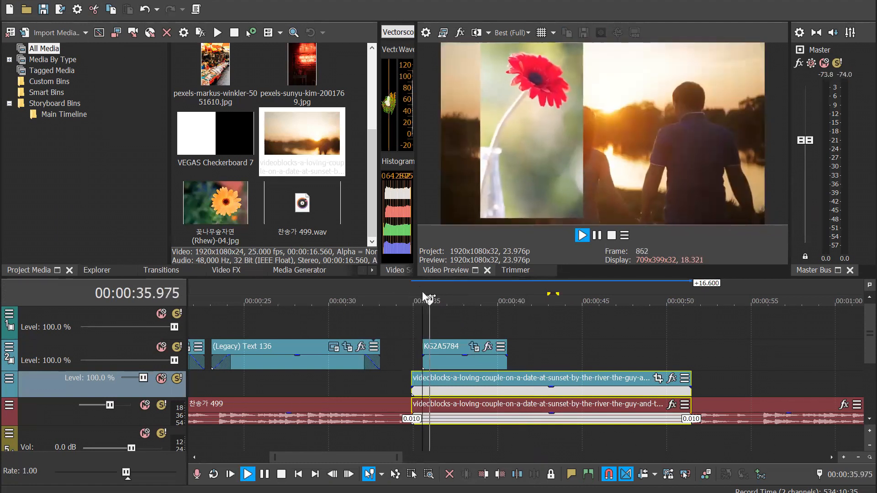
pyautogui.press('Return')
# Reopen Pan/Crop for KG2A5784 and inspect the first mask keyframe and the Position framing at about 1.5 s
pyautogui.click(472, 348)
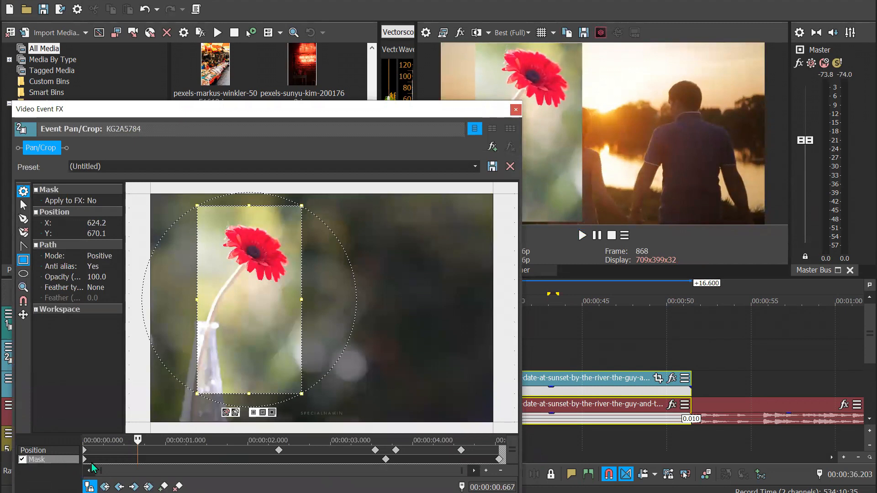
pyautogui.click(84, 459)
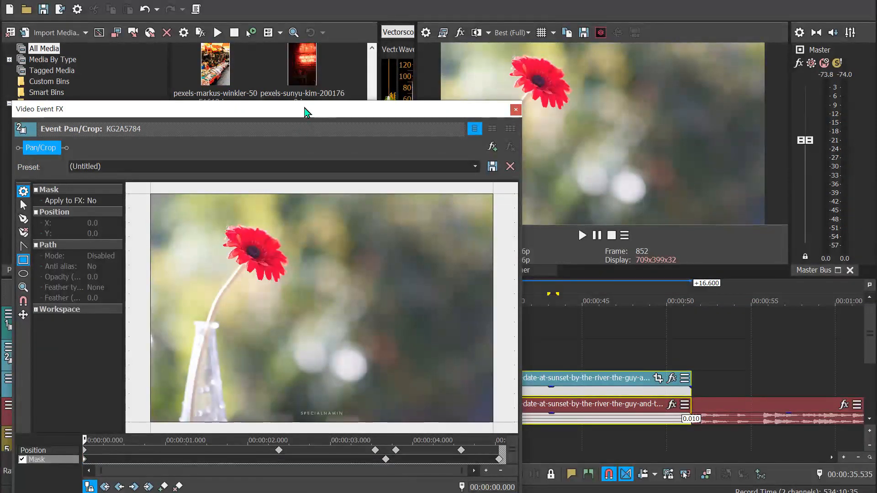
pyautogui.moveTo(305, 111); pyautogui.dragTo(317, 51)
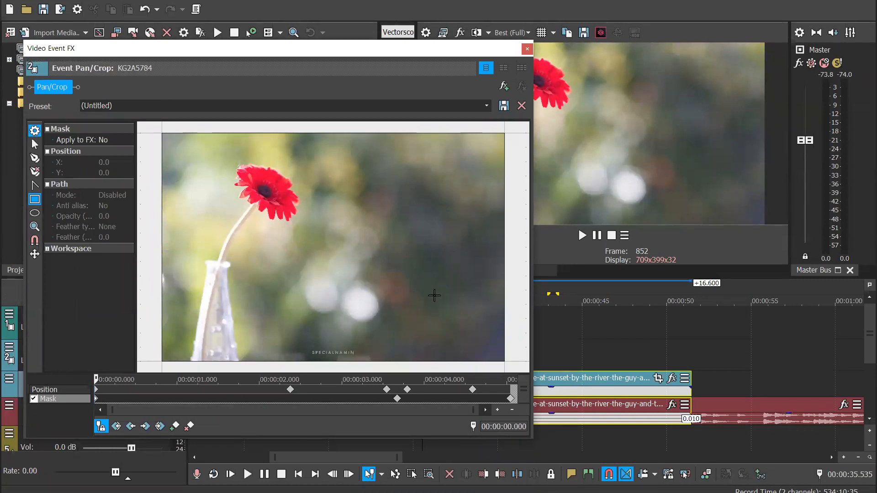
pyautogui.scroll(-3, 434, 298)
pyautogui.click(49, 388)
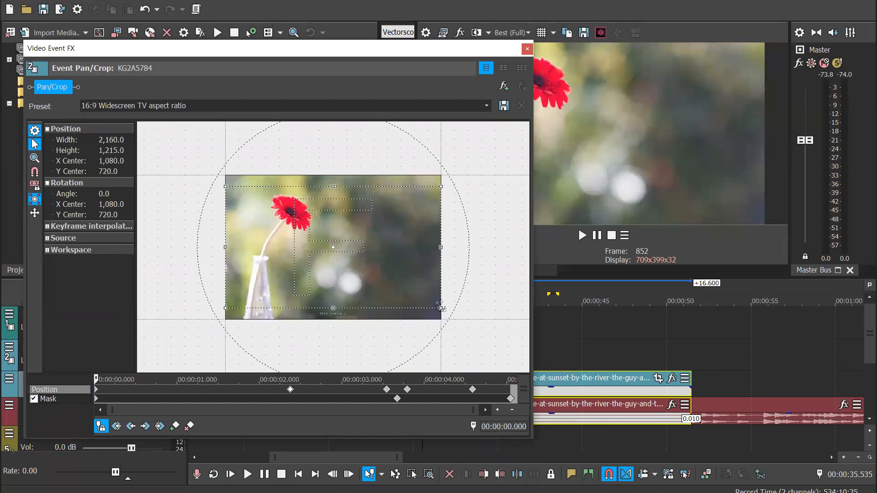
pyautogui.click(222, 388)
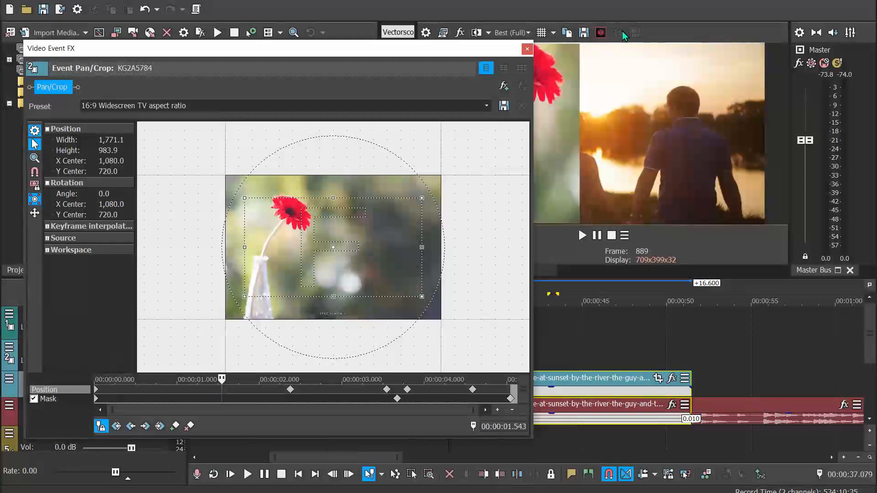
# Check Position framings up to about 4.25 s with the Pan/Crop cursor unsynced, and turn Sync Cursor back on
pyautogui.moveTo(434, 49); pyautogui.dragTo(439, 51)
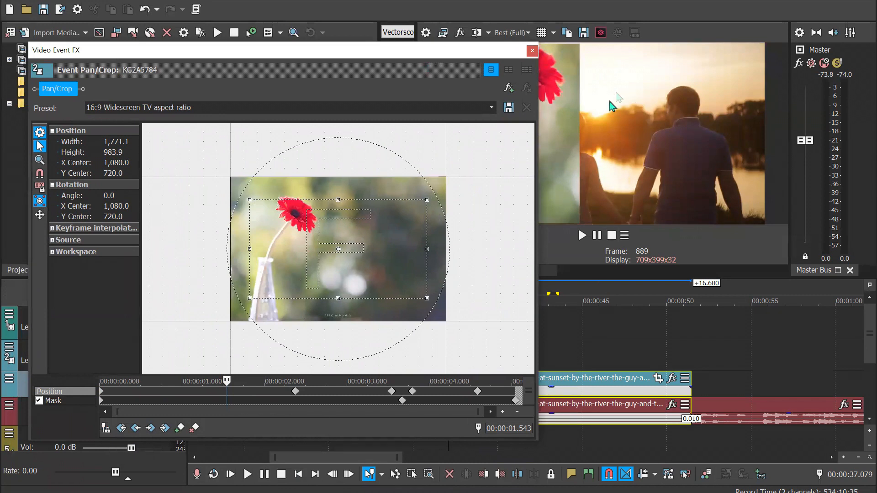
pyautogui.click(345, 393)
pyautogui.click(419, 393)
pyautogui.click(450, 393)
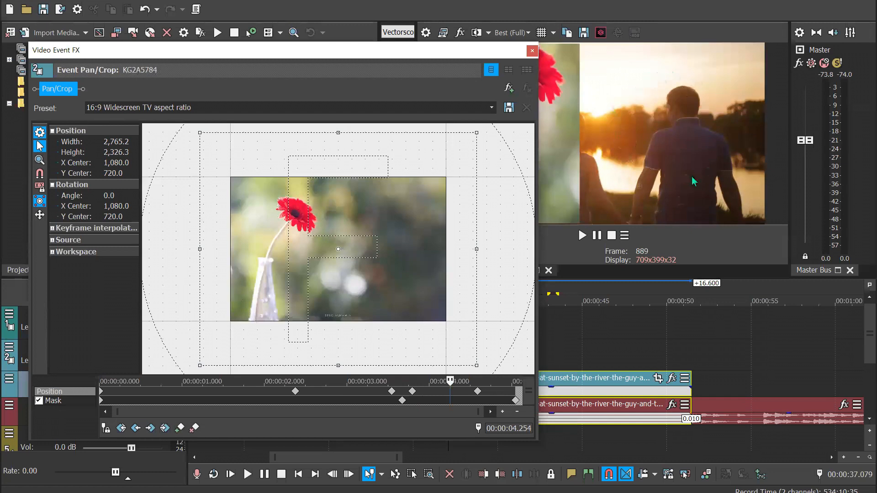
pyautogui.click(107, 432)
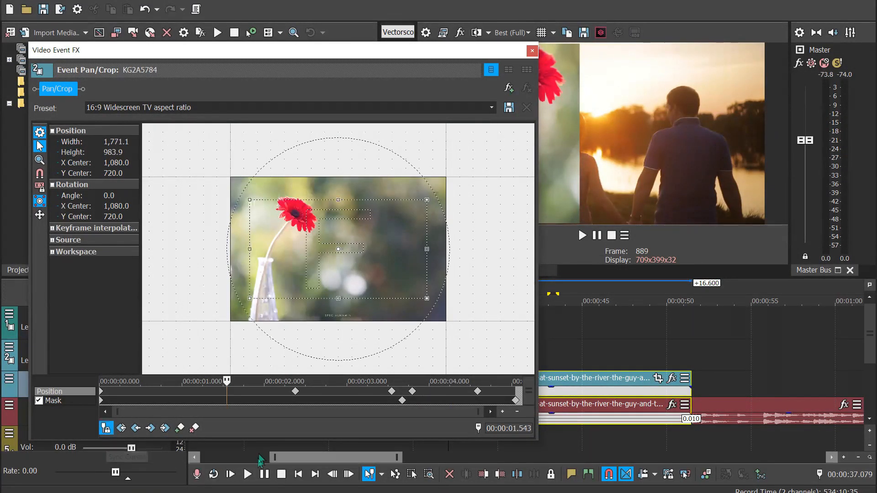
# Scrub back and forth through the Position keyframes with cursor sync on, comparing the framing with the video preview
pyautogui.click(181, 394)
pyautogui.click(219, 393)
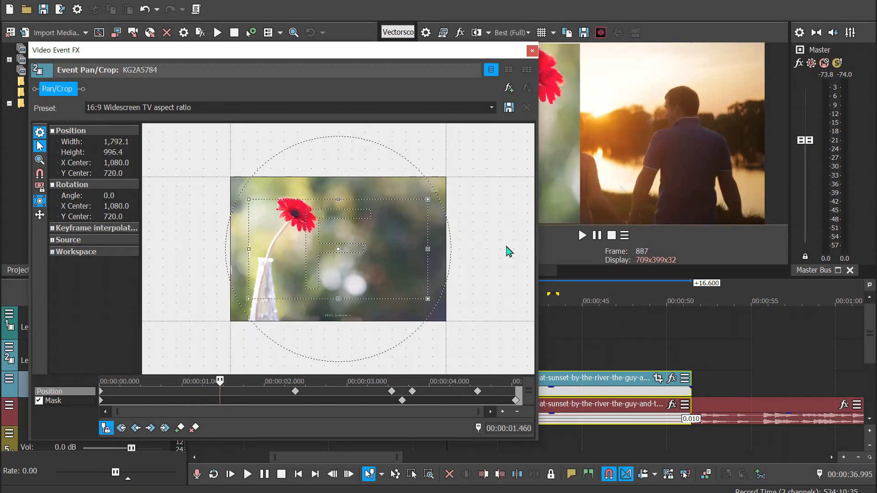
pyautogui.click(331, 392)
pyautogui.click(355, 391)
pyautogui.click(461, 391)
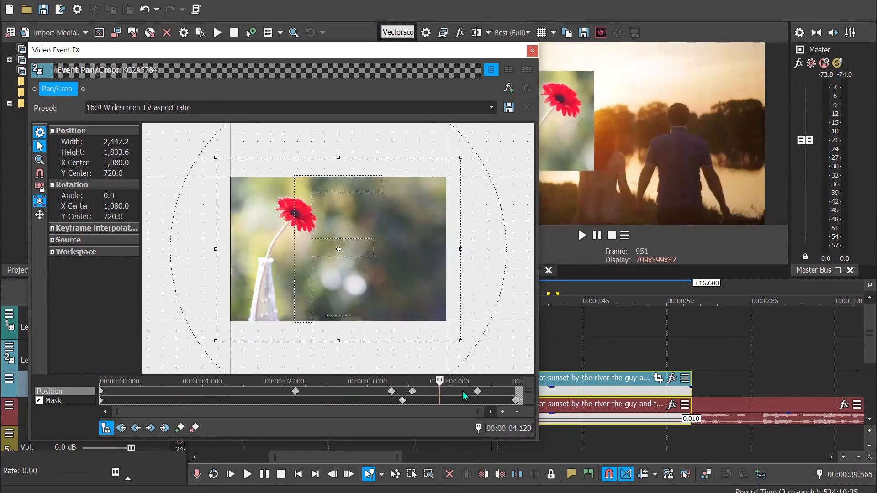
pyautogui.click(501, 392)
pyautogui.click(444, 394)
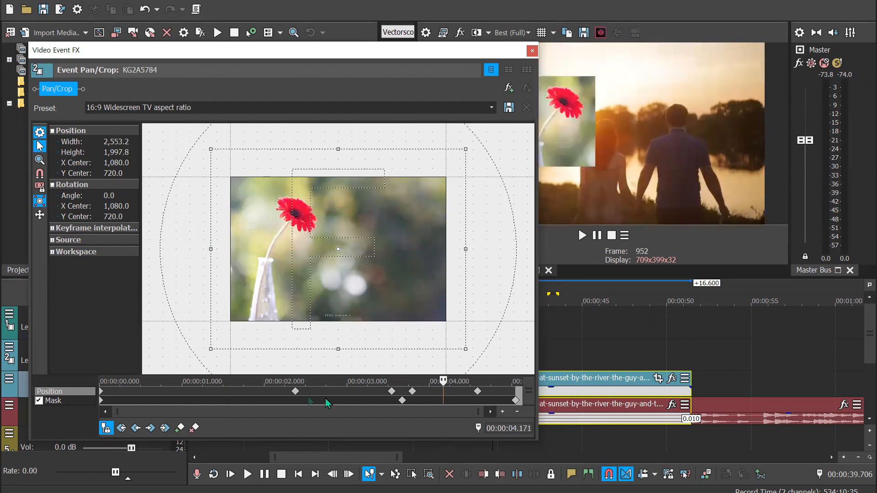
pyautogui.click(241, 398)
pyautogui.click(174, 394)
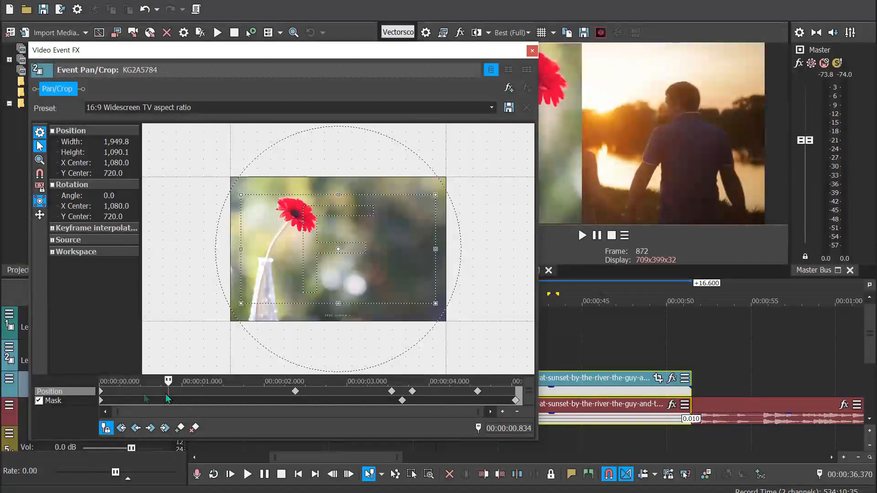
pyautogui.click(147, 393)
pyautogui.click(177, 391)
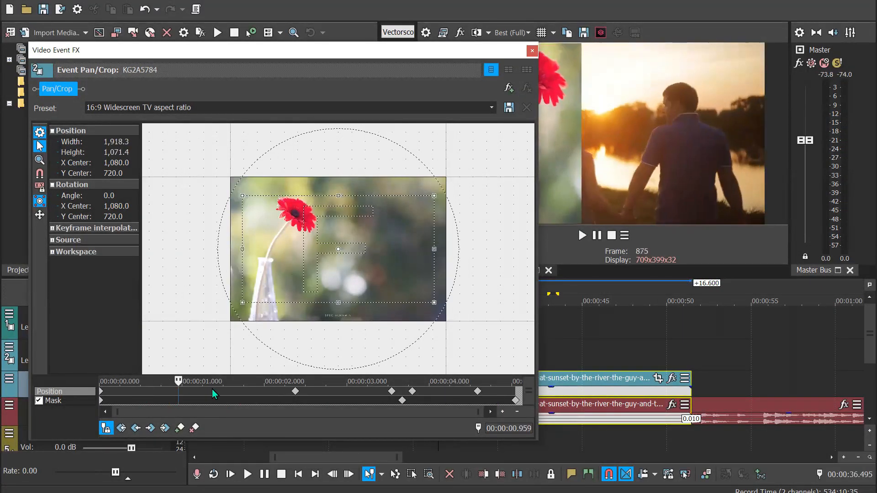
pyautogui.click(212, 389)
pyautogui.click(241, 390)
pyautogui.click(336, 394)
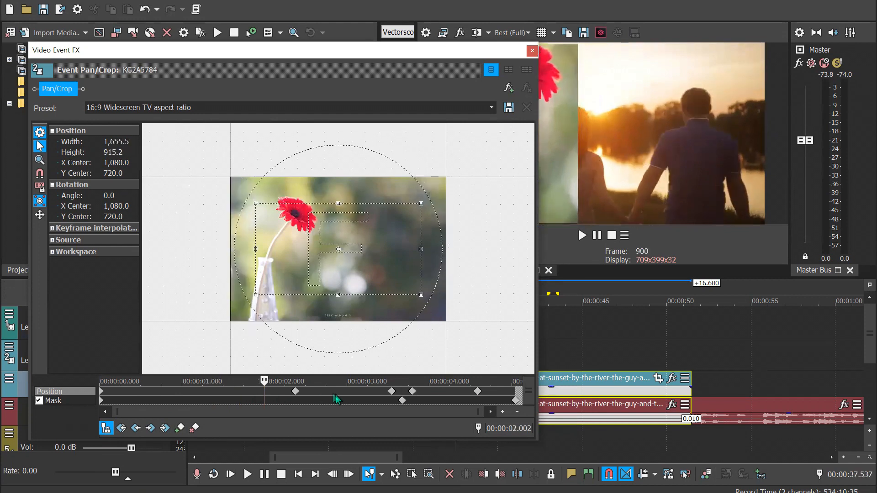
pyautogui.click(361, 394)
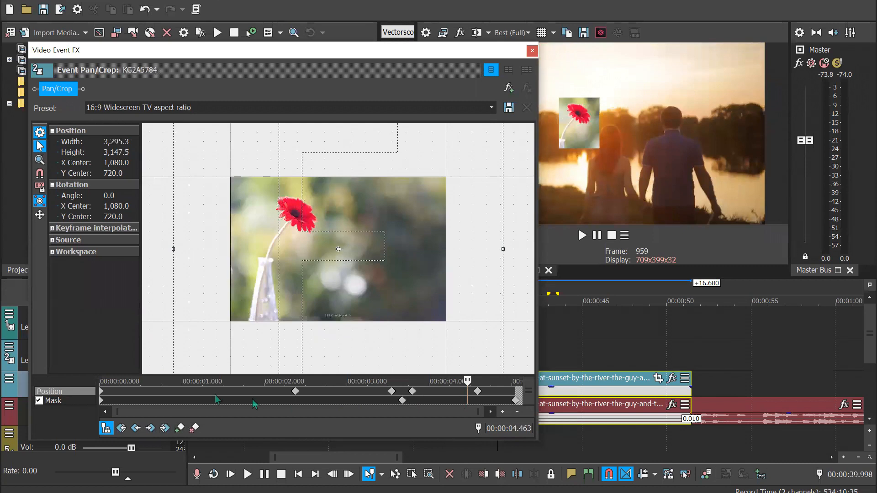
pyautogui.click(175, 391)
pyautogui.click(154, 391)
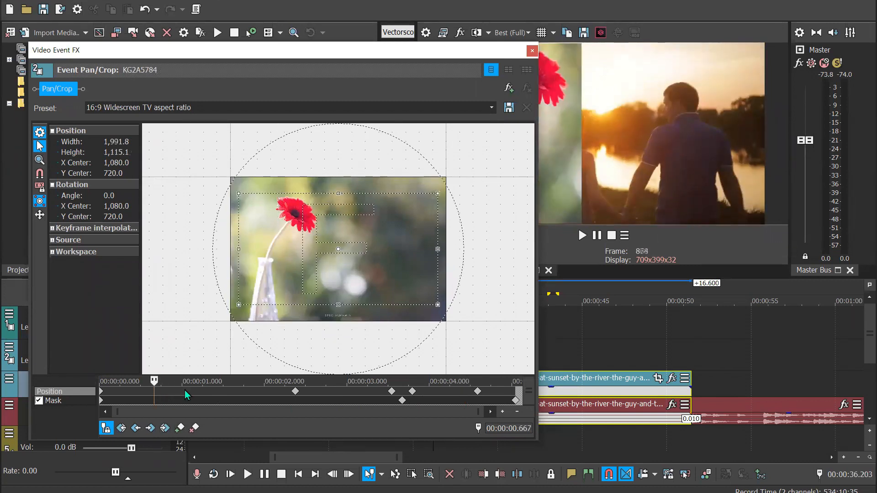
pyautogui.click(184, 394)
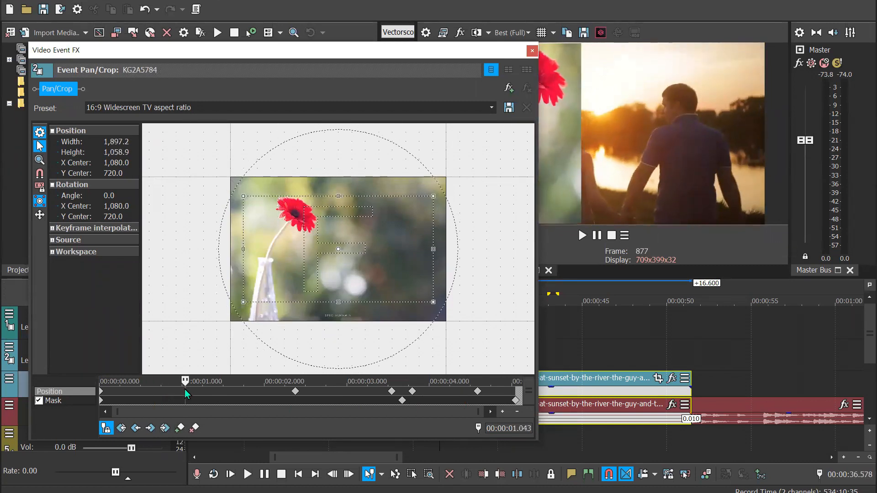
# Compare the flower image's Position framing at about 0.7 s and 1 s with the video preview, and close its Pan/Crop window
pyautogui.click(157, 393)
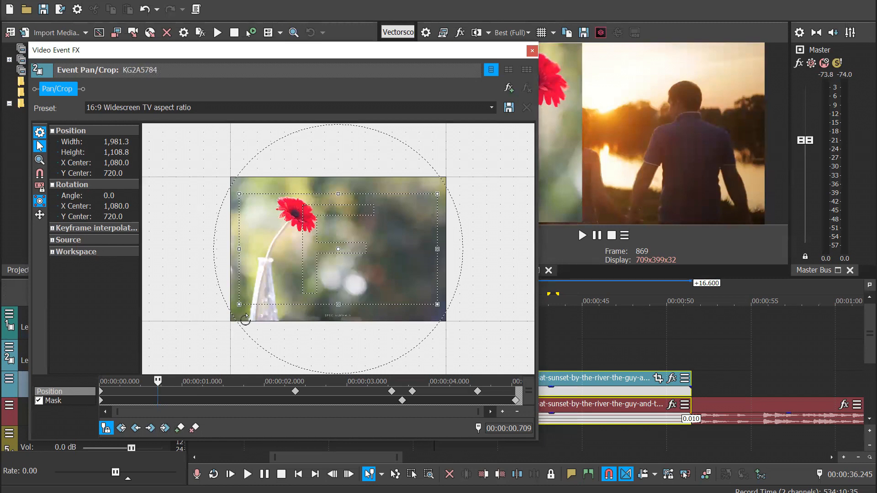
pyautogui.click(182, 394)
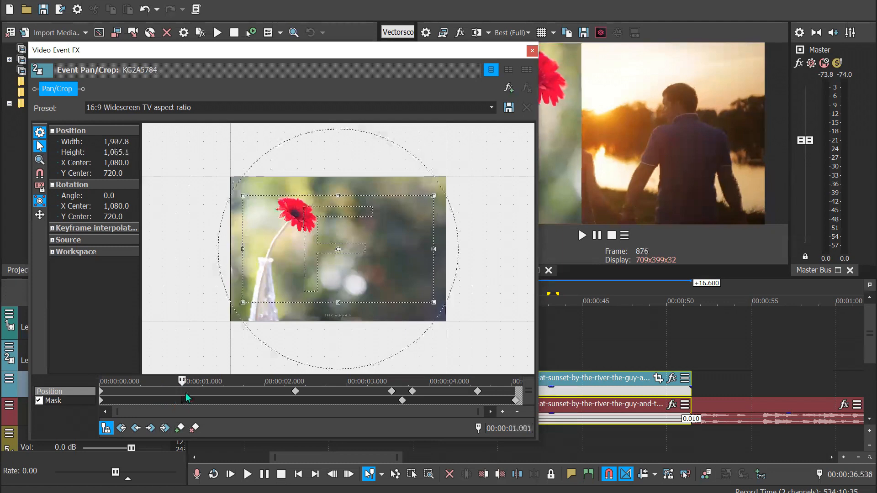
pyautogui.click(532, 52)
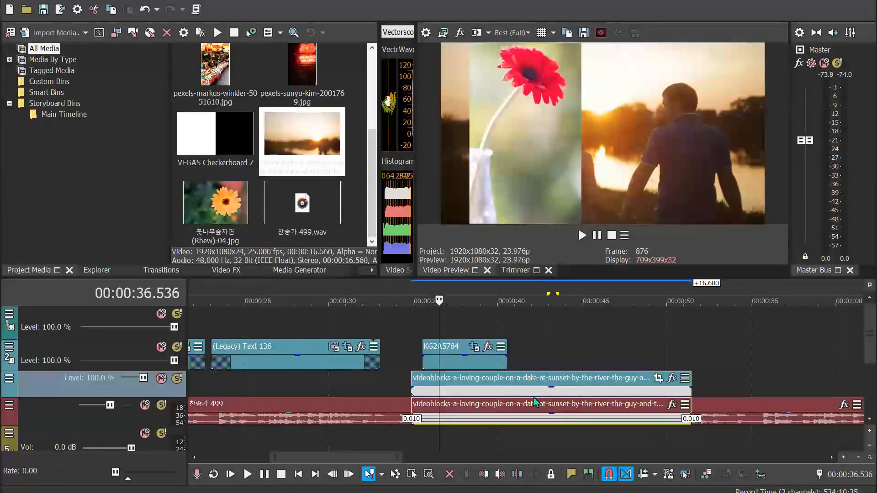
# Select the sunset couple clip's audio event at about 43.2 s and show the full length of the hymn audio track
pyautogui.click(552, 419)
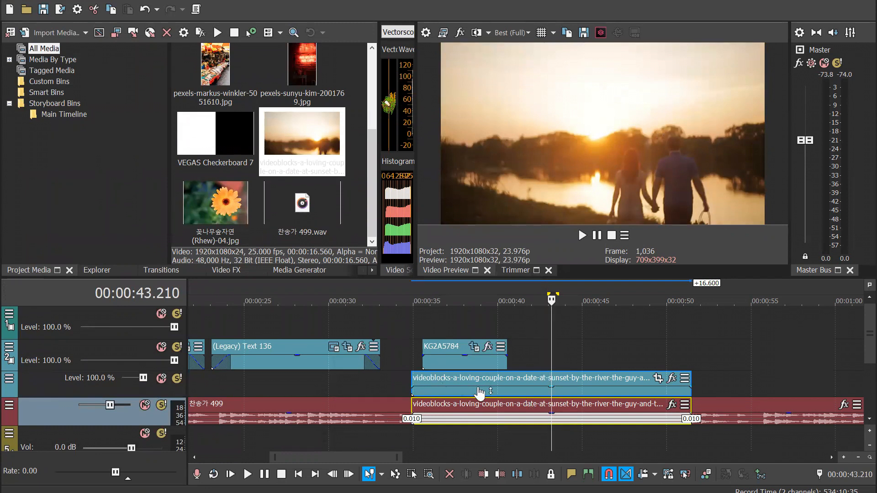
pyautogui.scroll(-3, 558, 393)
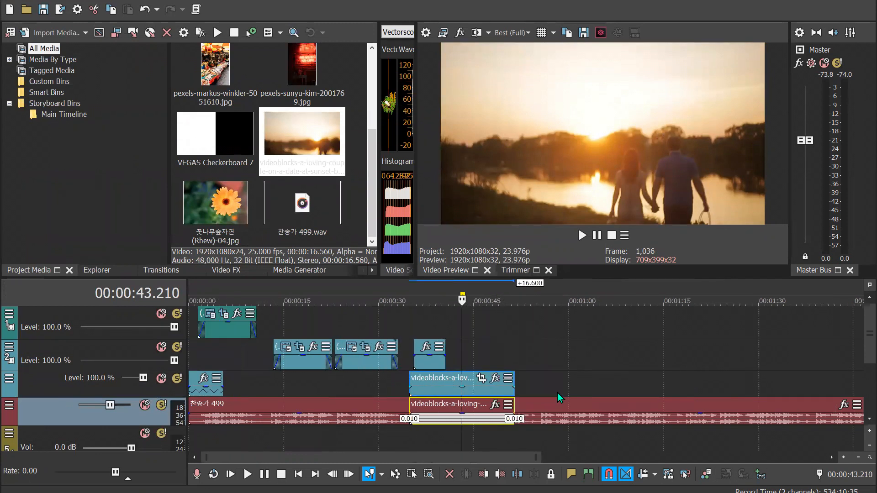
pyautogui.scroll(-2, 519, 419)
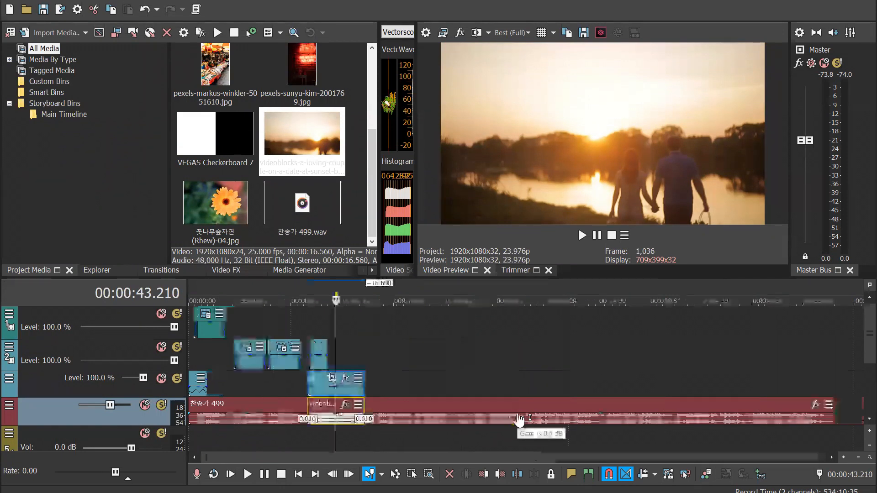